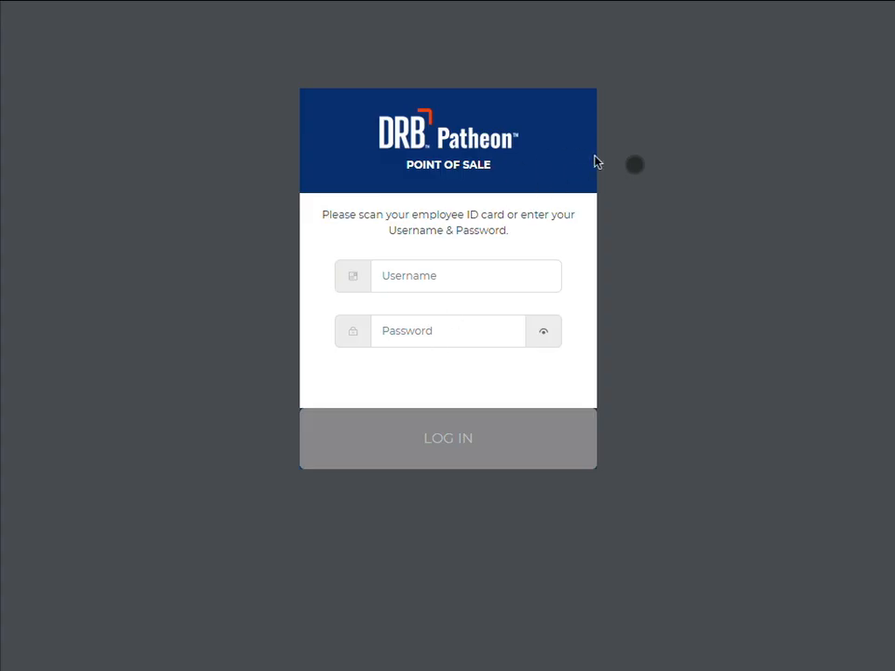
Step: Log in to the point of sale with the username demouser and the account password
left_click(440, 276)
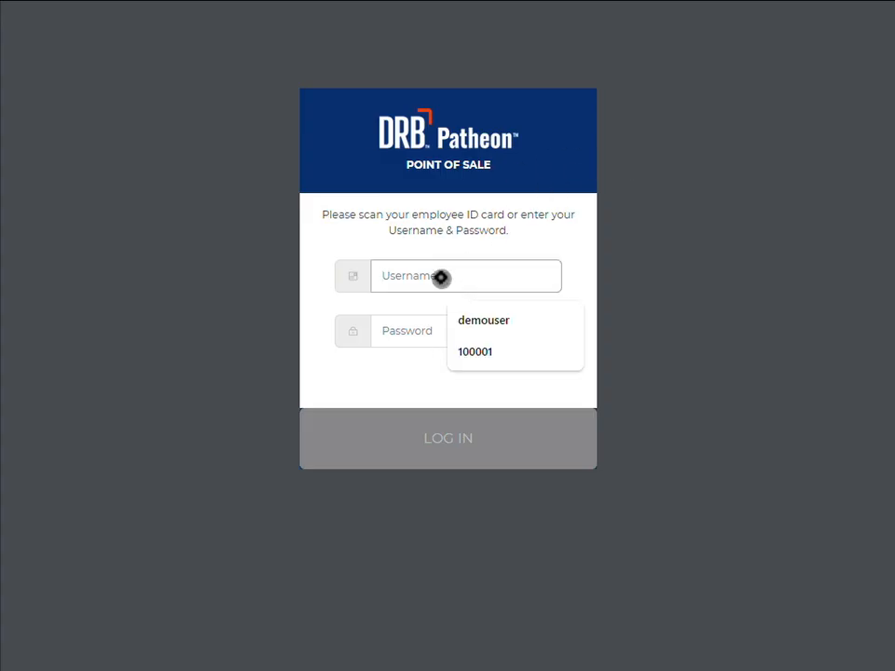
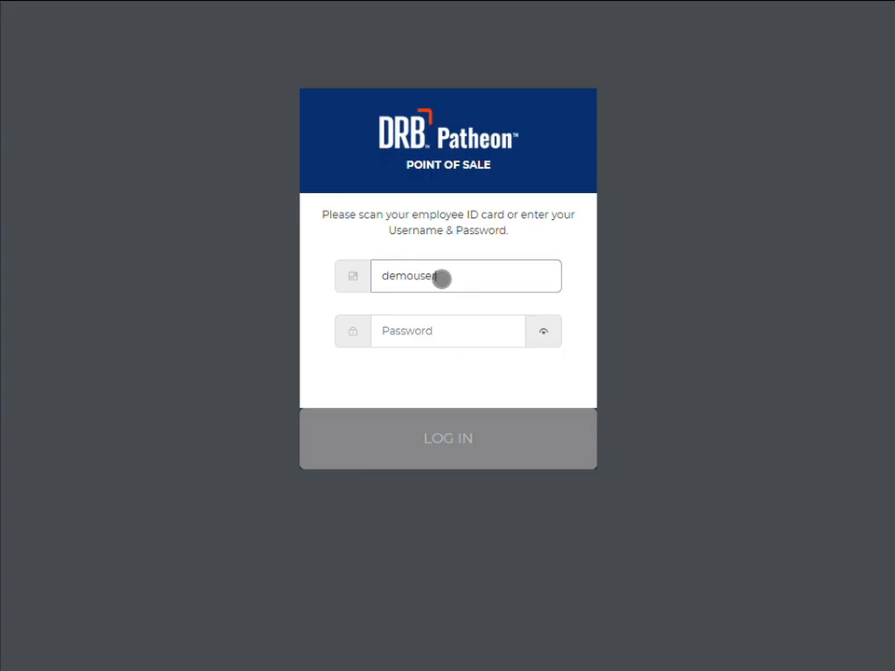
key("Tab")
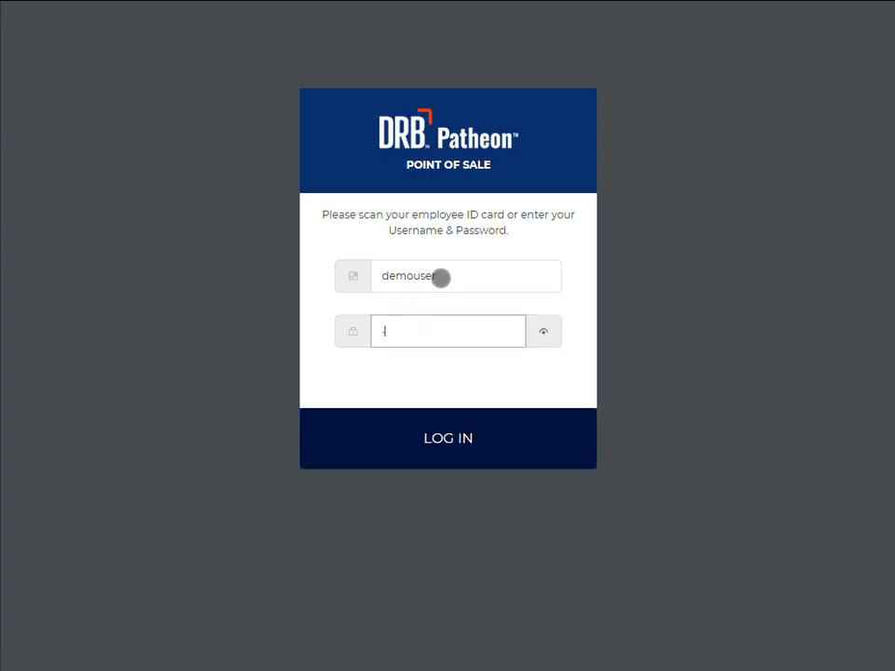
key("Return")
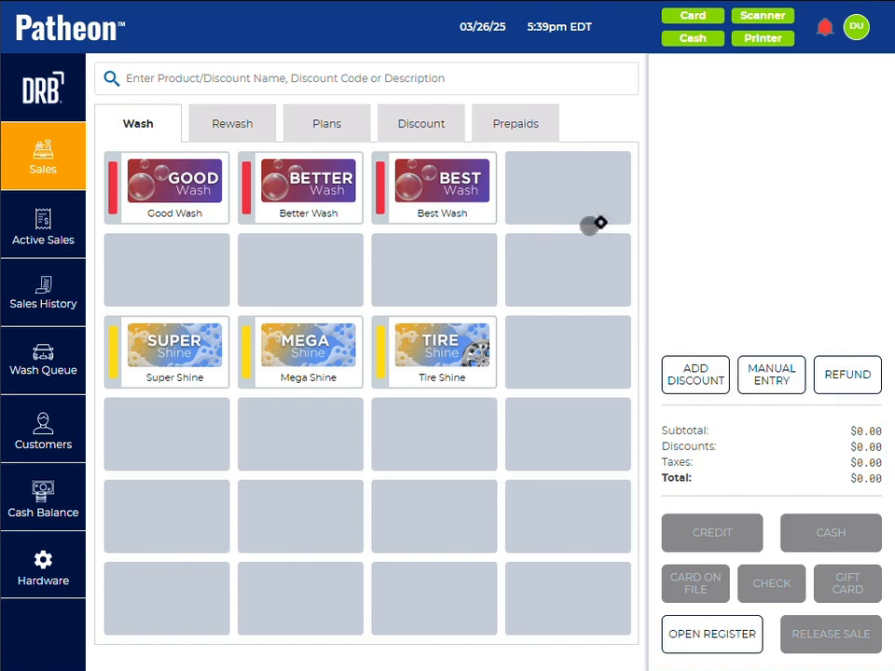
Step: Change the account password, supplying the current password and entering the new password with its confirmation, and save
left_click(857, 29)
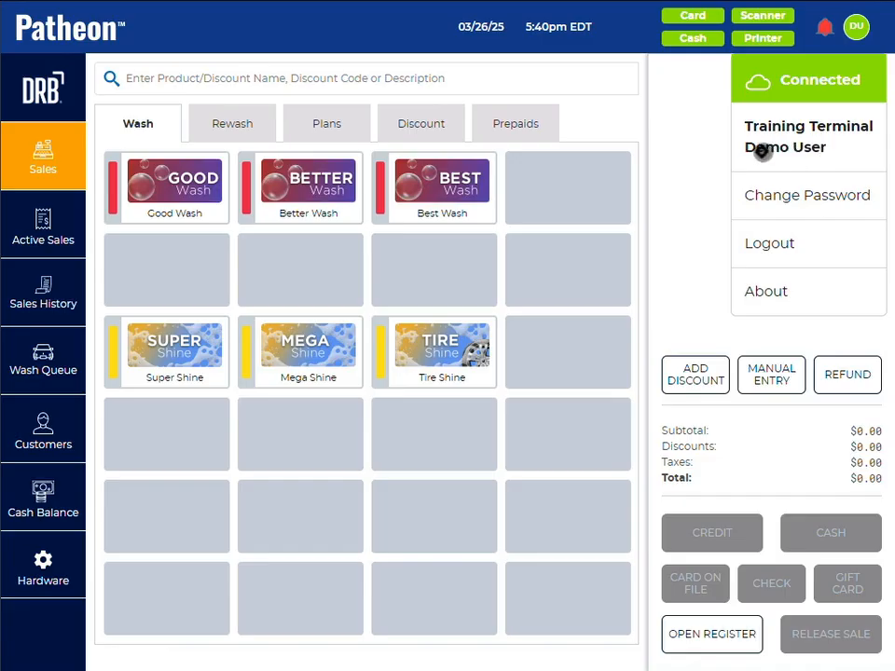
left_click(822, 194)
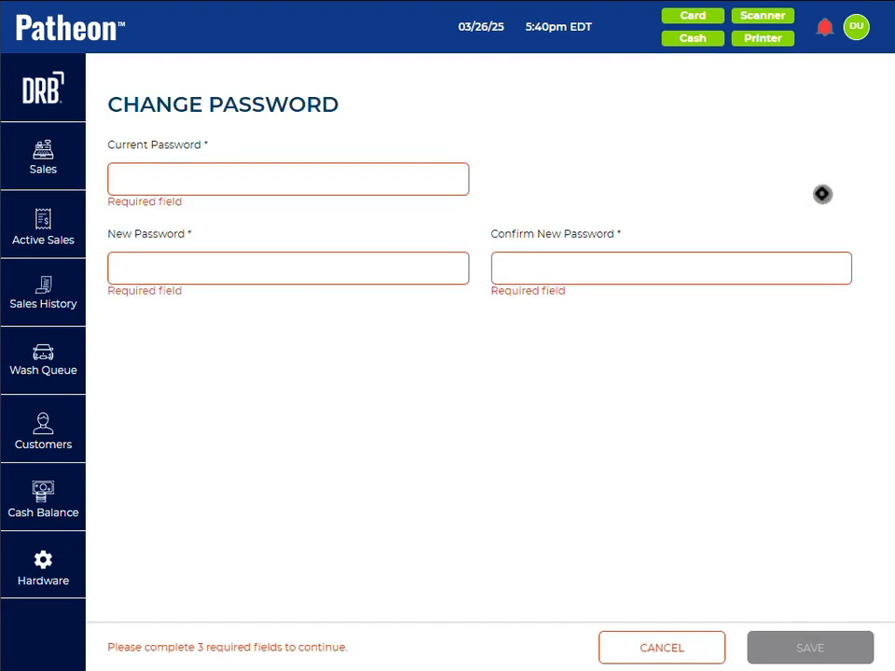
left_click(322, 186)
type("****")
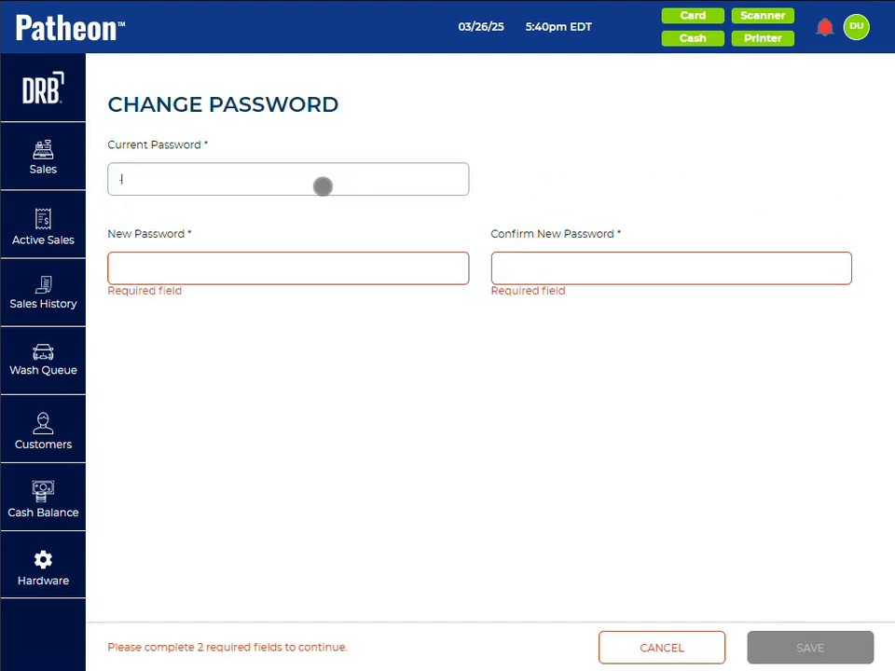
type("****")
left_click(284, 266)
type("******")
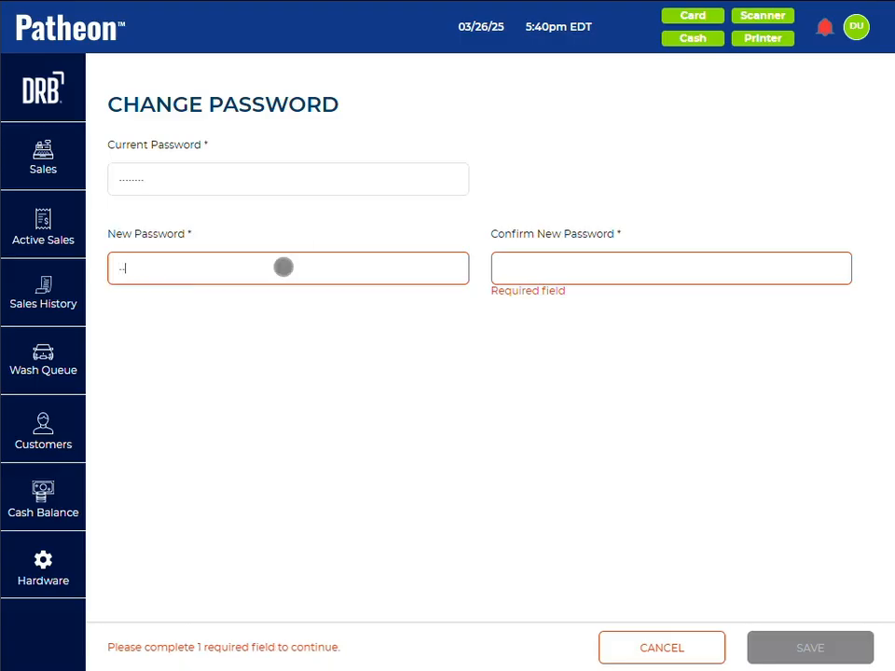
type("**")
key("Tab")
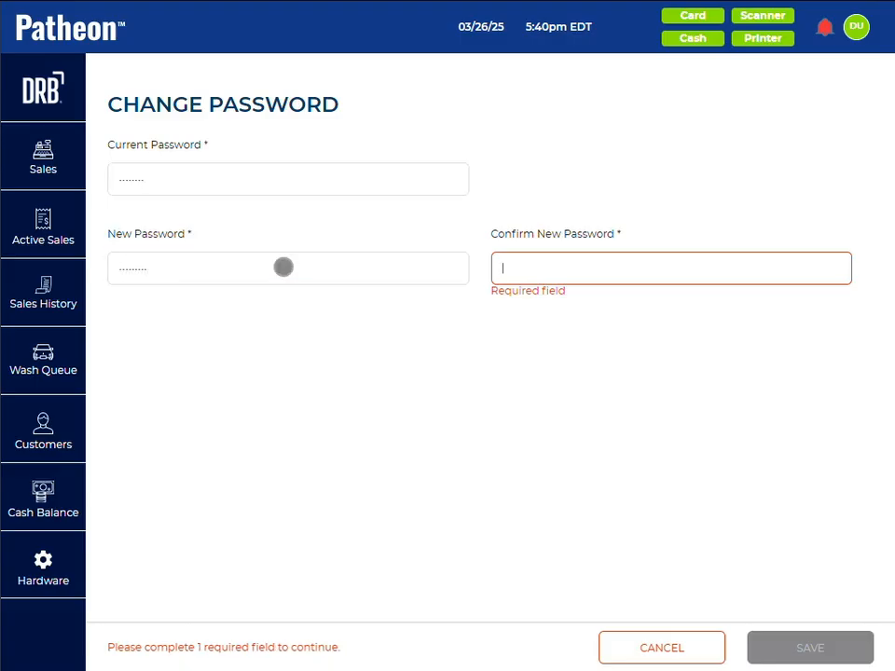
type("********")
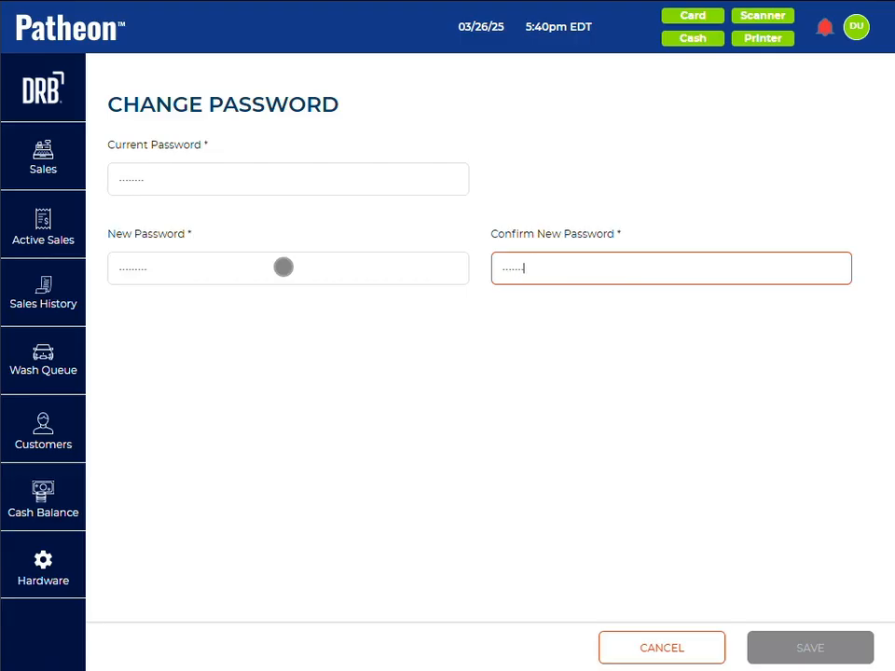
type("*")
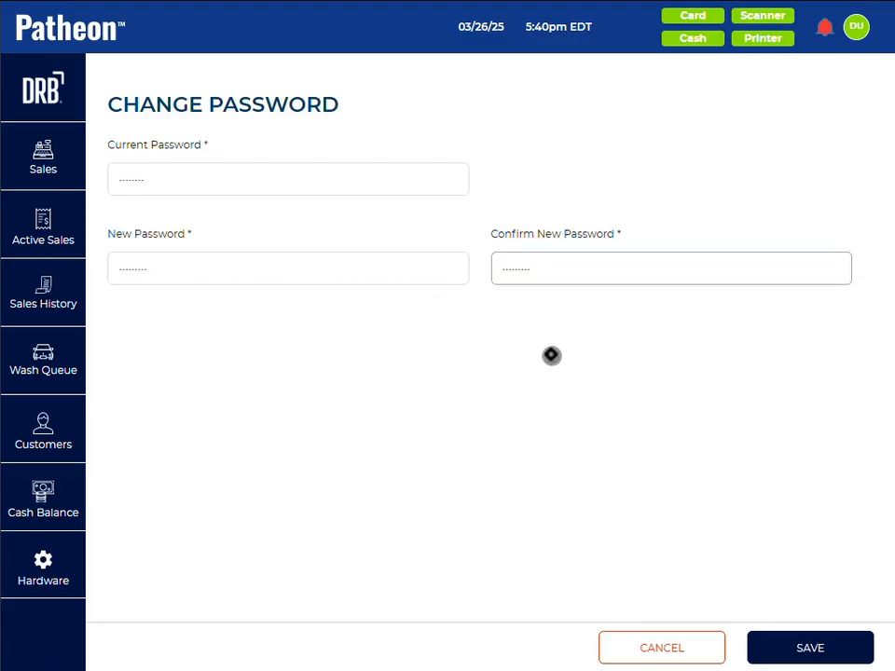
left_click(802, 648)
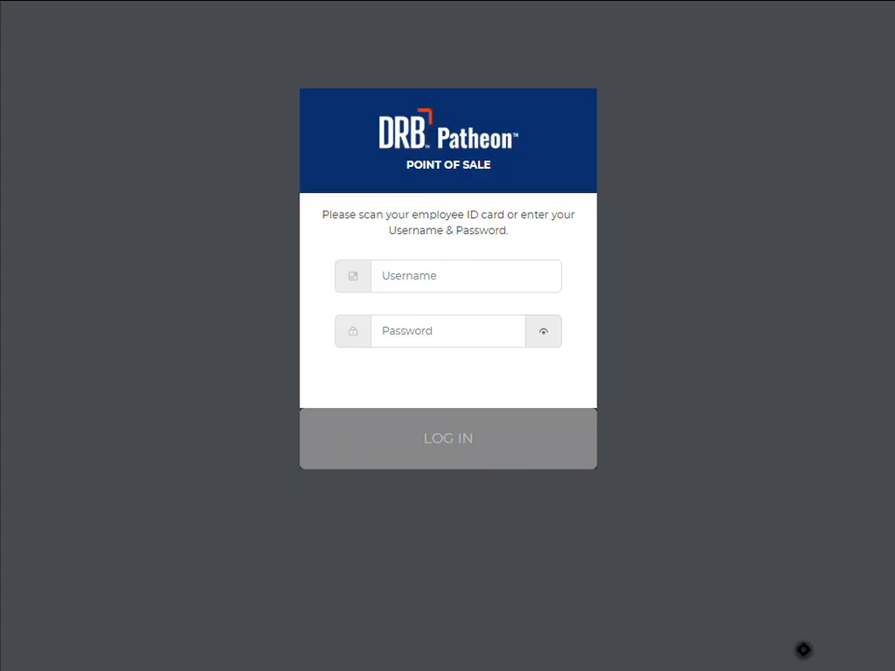
Step: Log back in as demouser with the new account password
left_click(420, 286)
type("demouser")
key("Tab")
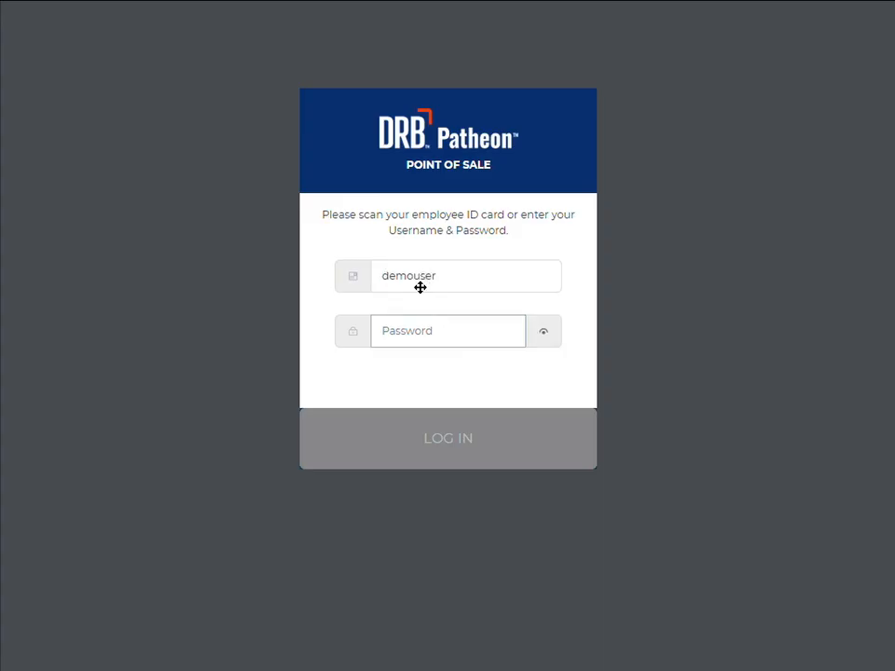
type("**********")
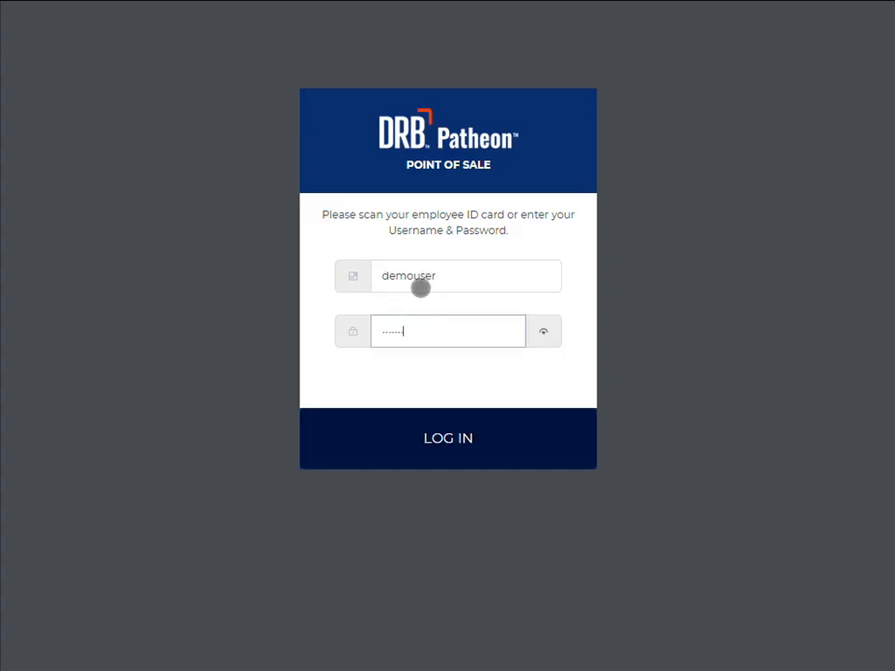
key("Return")
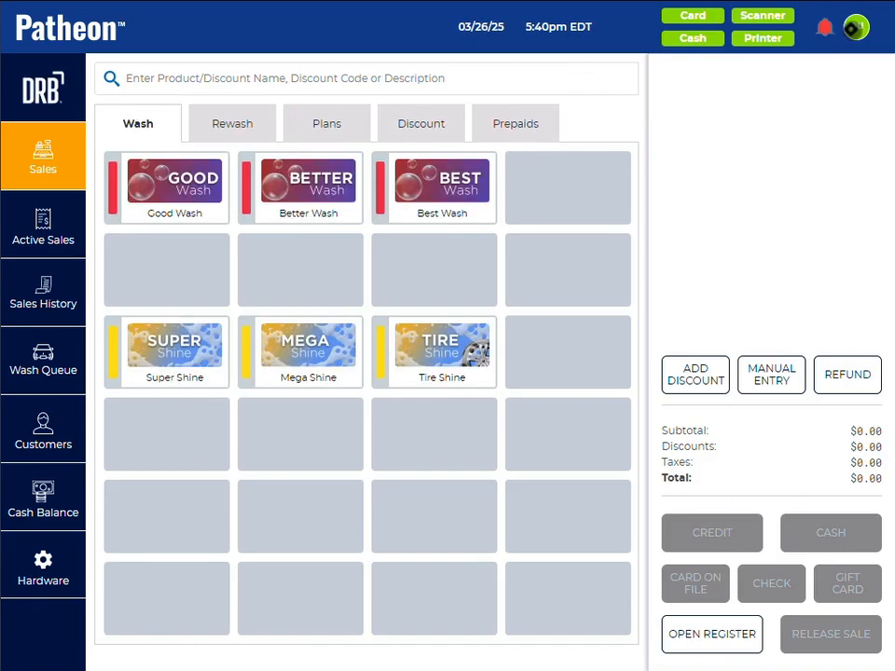
Step: View the software's version information in the About dialog and close it
left_click(856, 26)
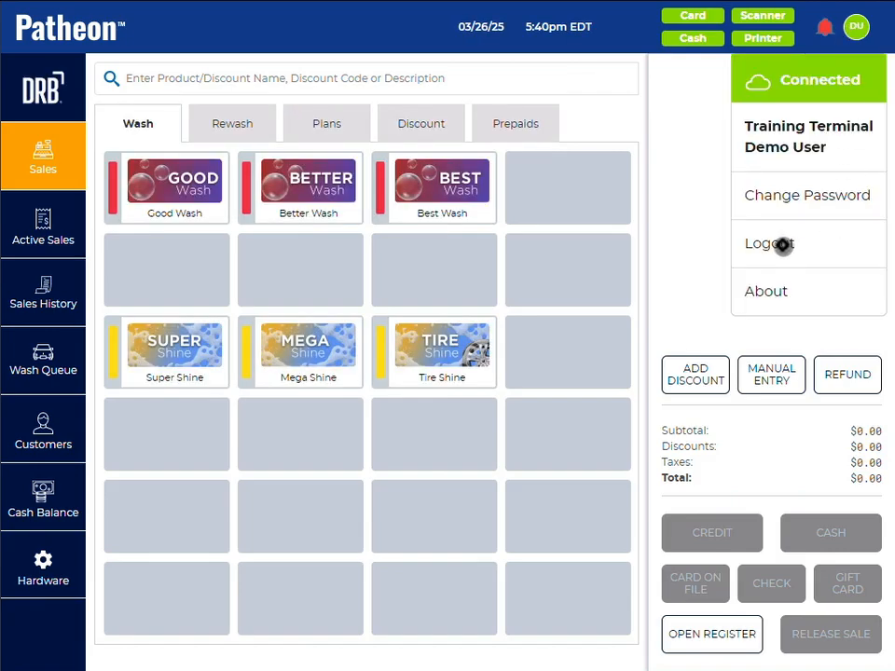
left_click(776, 292)
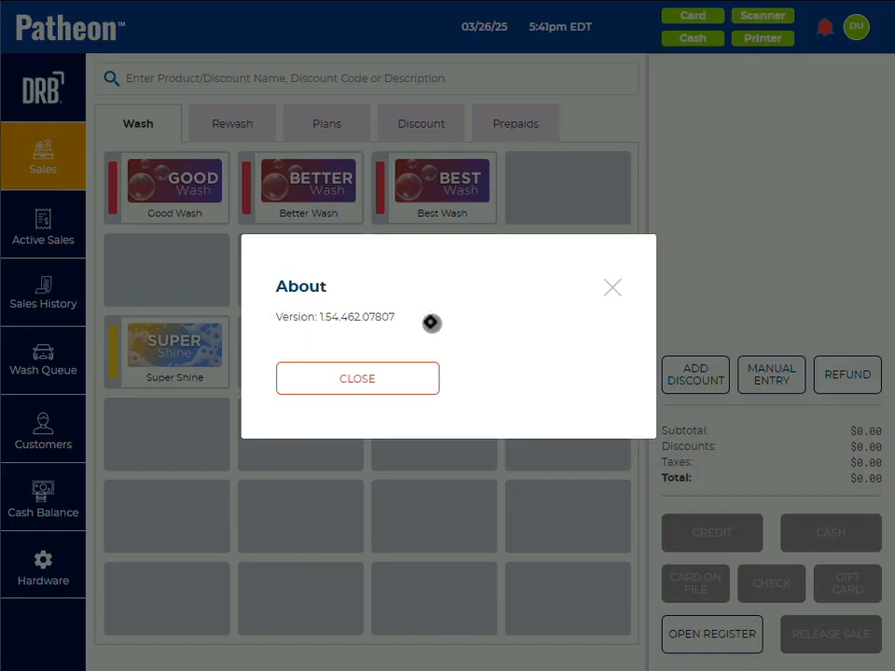
left_click(394, 371)
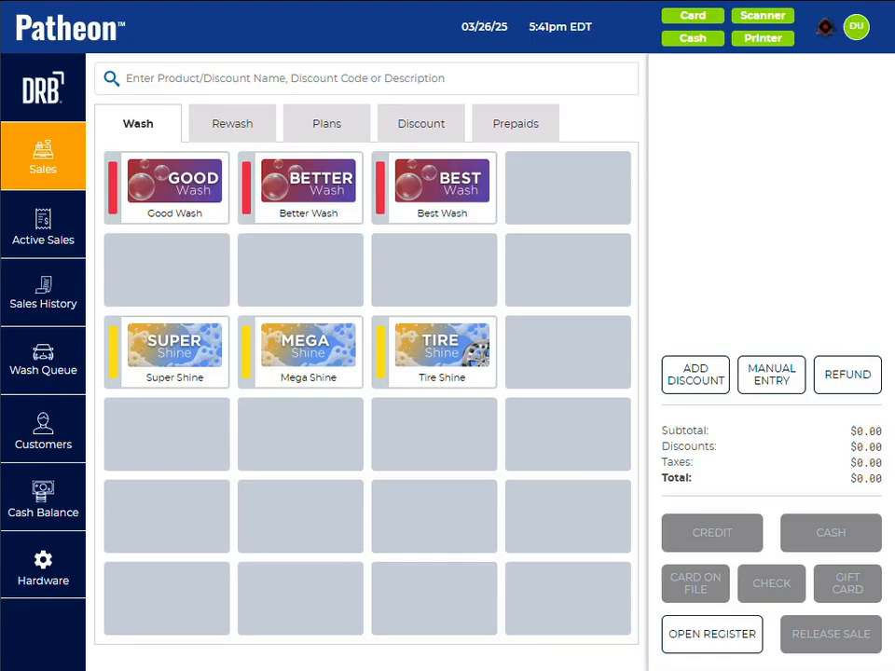
Step: Open the alert notifications and examine the details of the listed payment terminal, tunnel, coin acceptor, printer and coin dispenser alerts
left_click(825, 27)
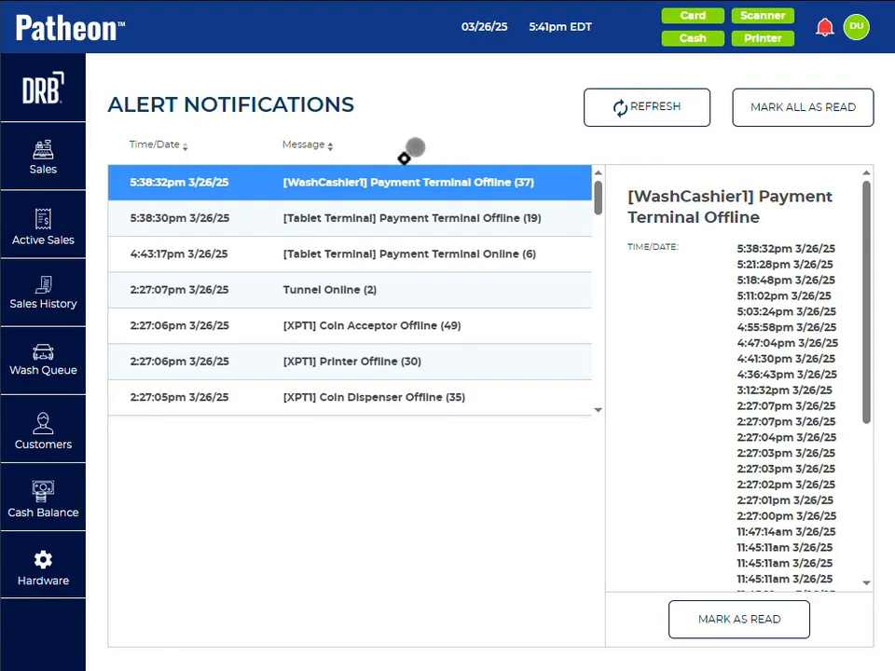
left_click(303, 292)
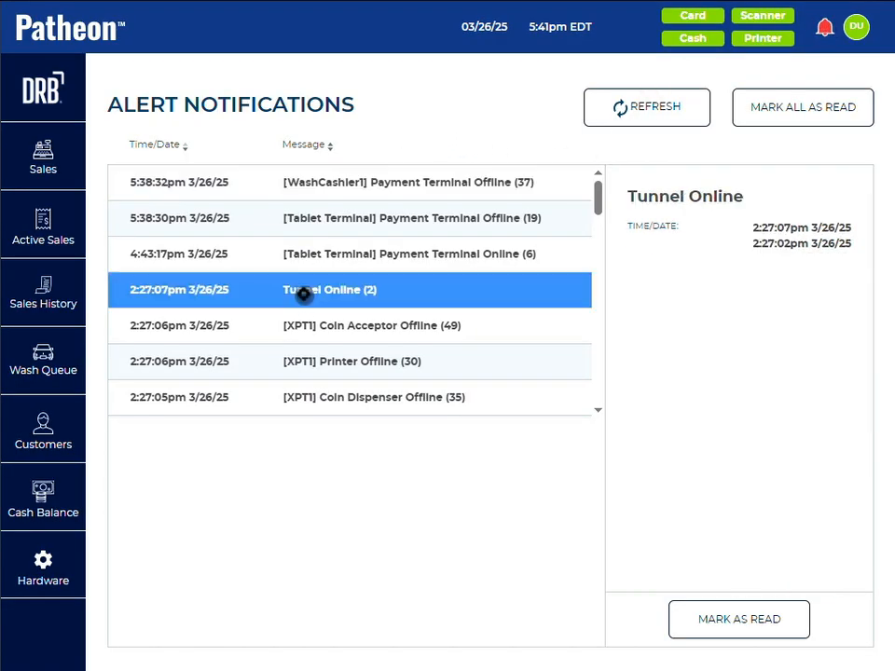
left_click(308, 256)
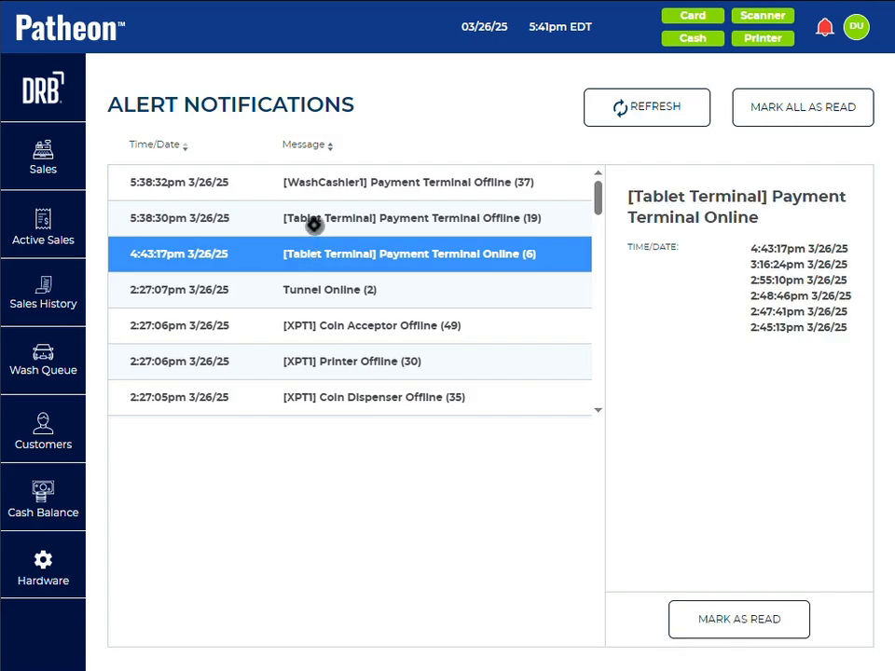
left_click(314, 220)
left_click(310, 184)
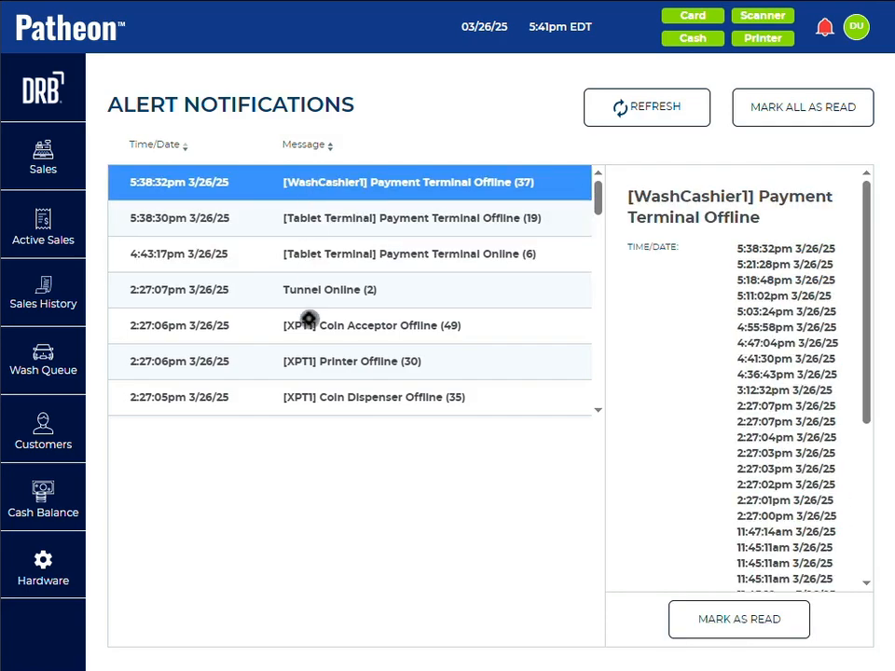
left_click(311, 328)
left_click(369, 365)
left_click(371, 397)
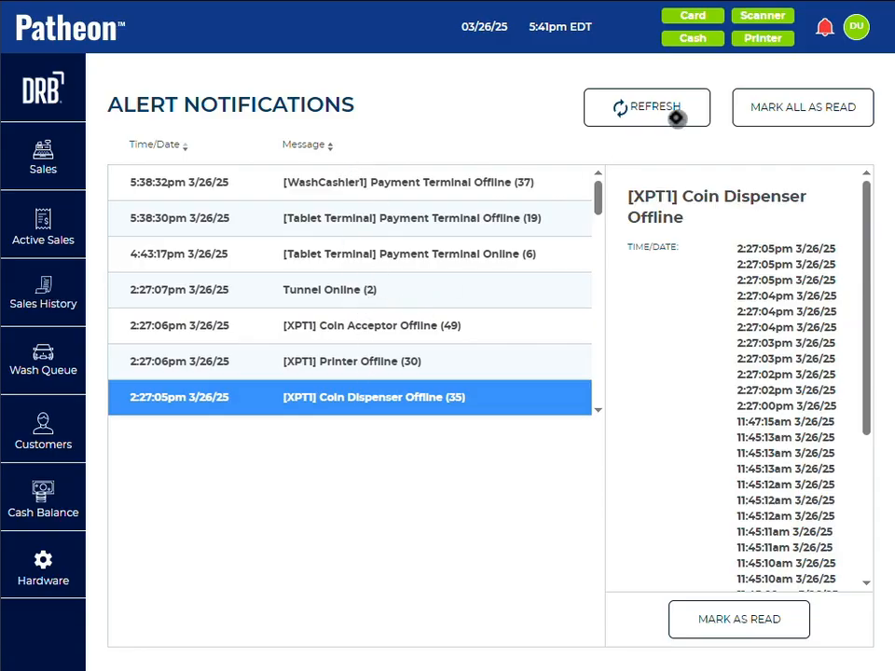
Step: Mark all alert notifications as read and return to the Sales screen
left_click(791, 110)
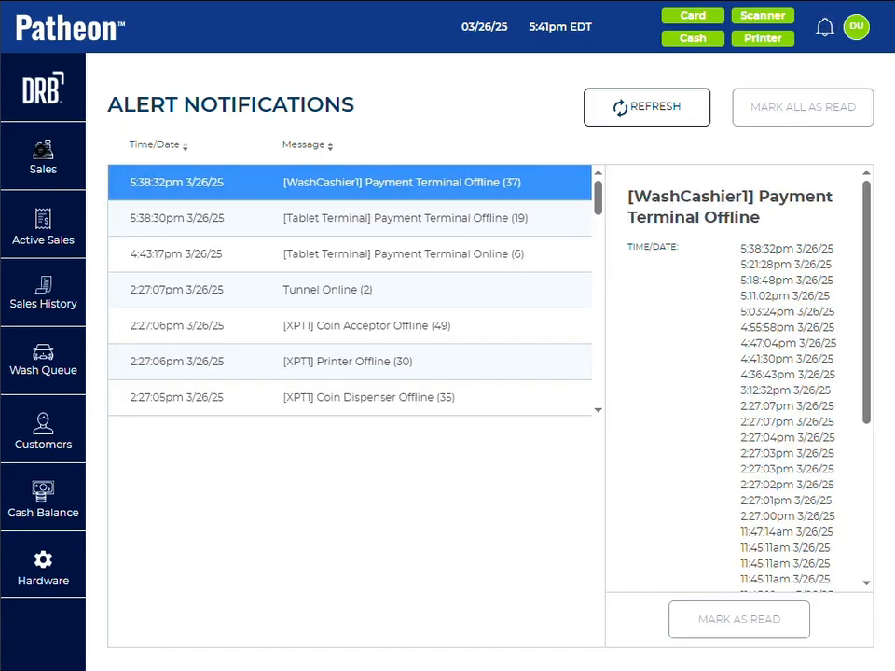
left_click(41, 151)
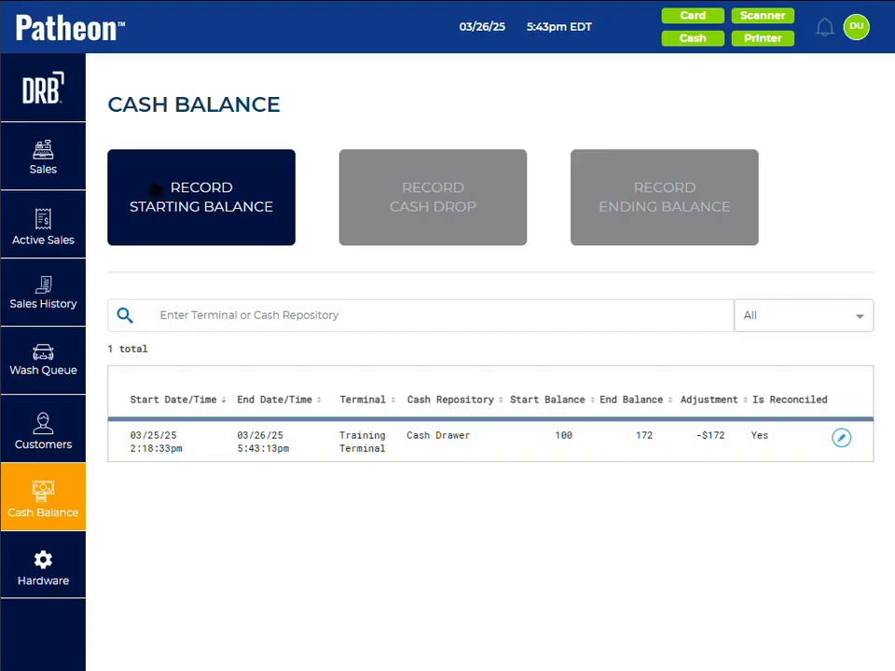
Step: Start recording the cash drawer's starting balance and enter it as a total value of 125 USD
left_click(135, 183)
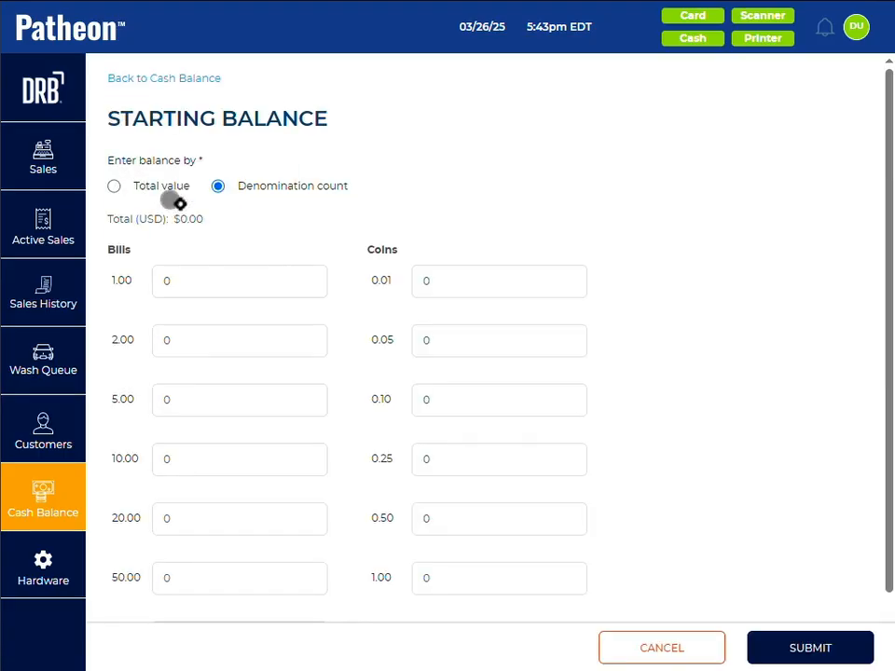
left_click(112, 185)
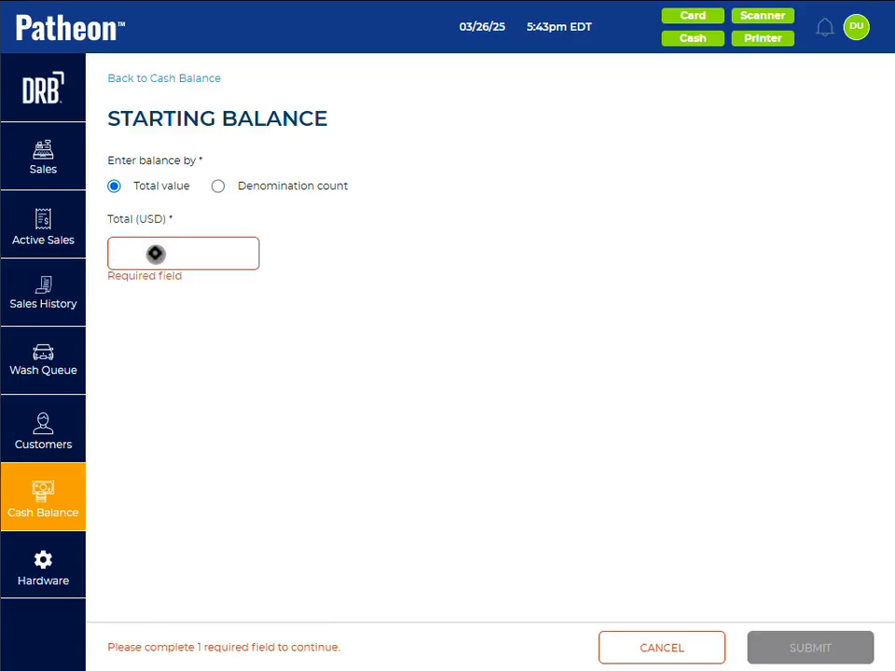
left_click(155, 254)
type("125")
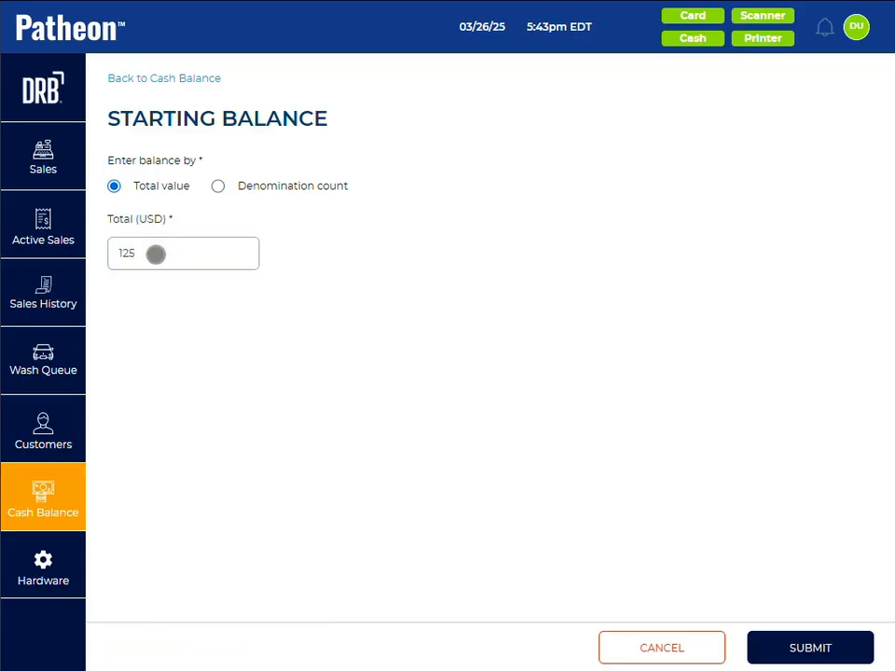
Step: Switch the starting balance to denomination count and enter 20 one-dollar, 10 five-dollar and 5 ten-dollar bills
left_click(219, 186)
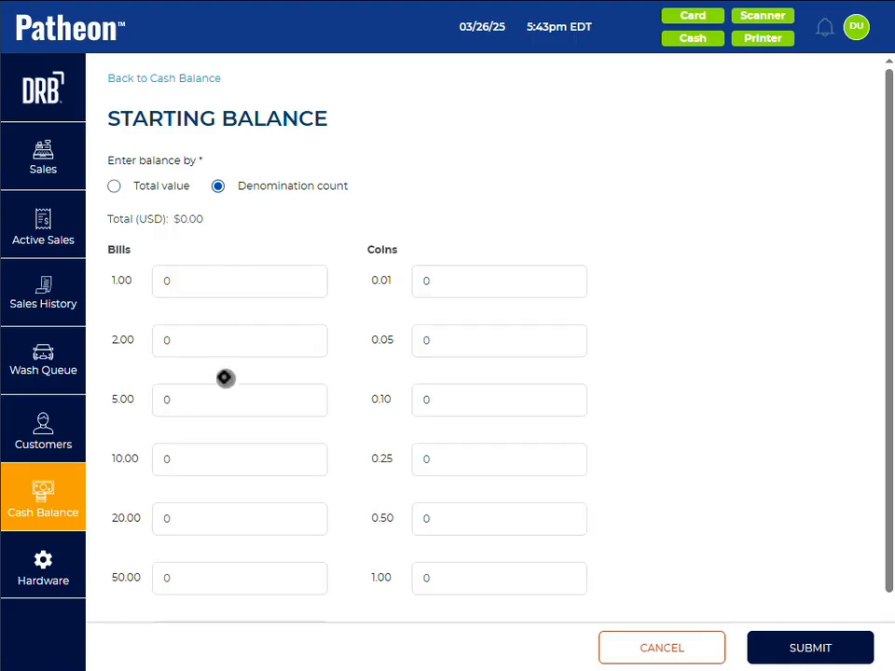
left_click(175, 287)
key("BackSpace")
type("20")
left_click(181, 404)
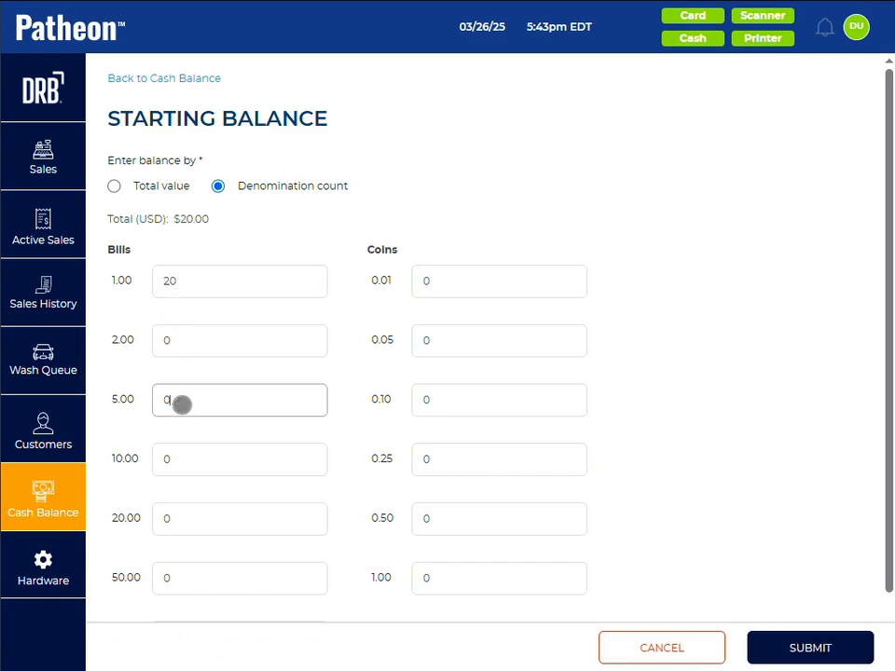
key("BackSpace")
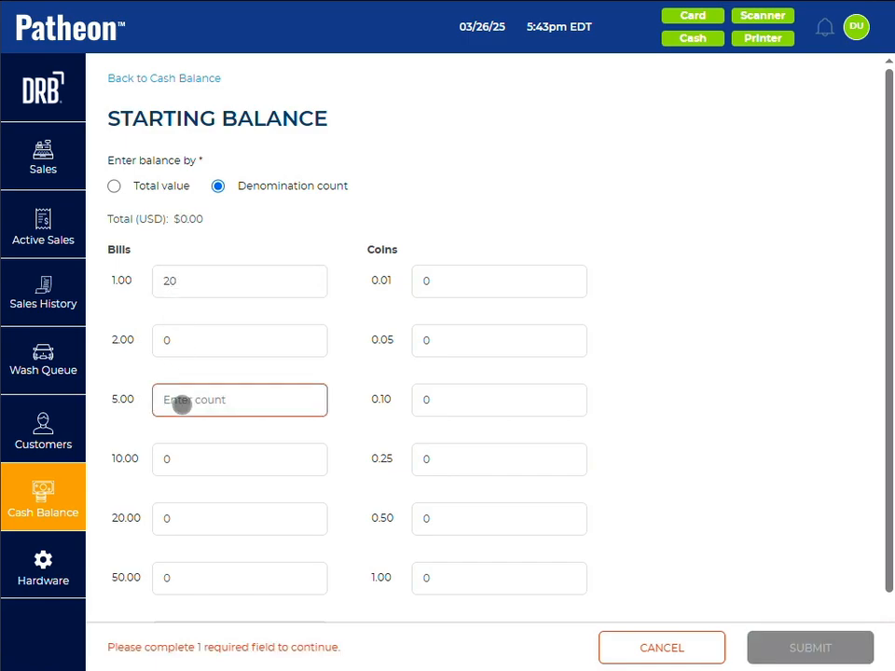
type("10")
left_click(186, 457)
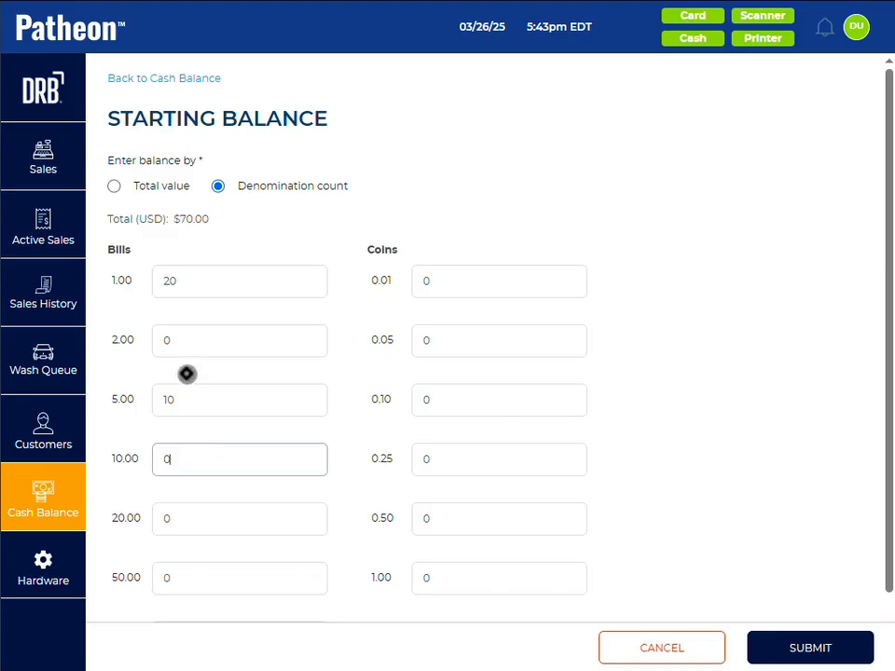
key("BackSpace")
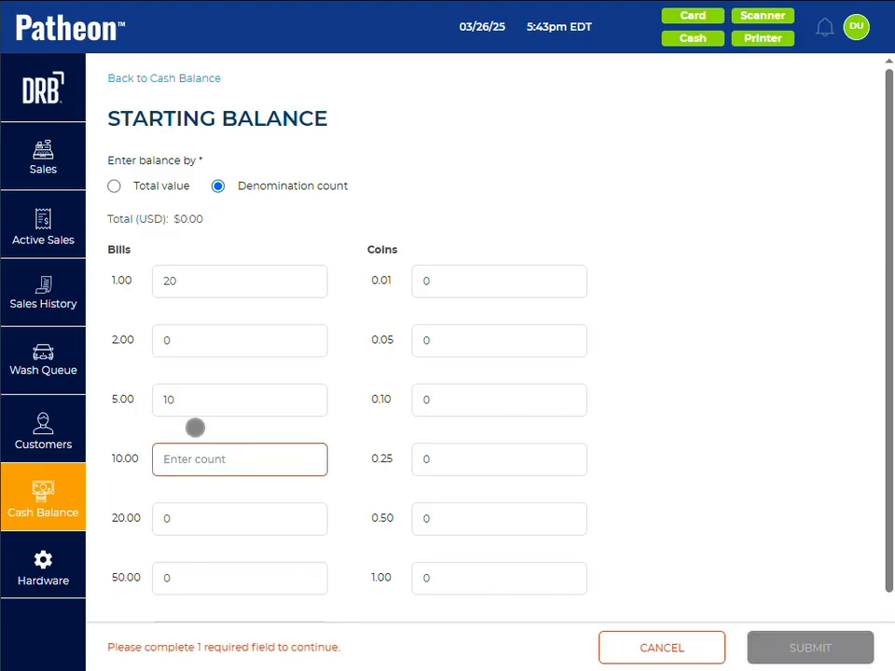
type("5")
Step: Set the one-dollar bill count to 25, submit and confirm the starting balance, and go to the Sales screen
left_click(193, 285)
key("BackSpace")
type("5")
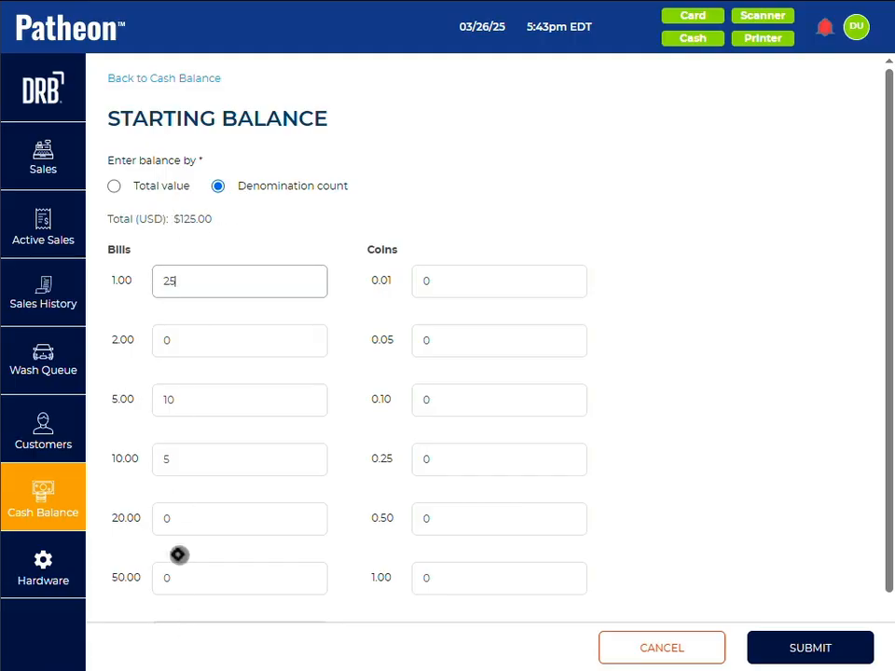
left_click(811, 650)
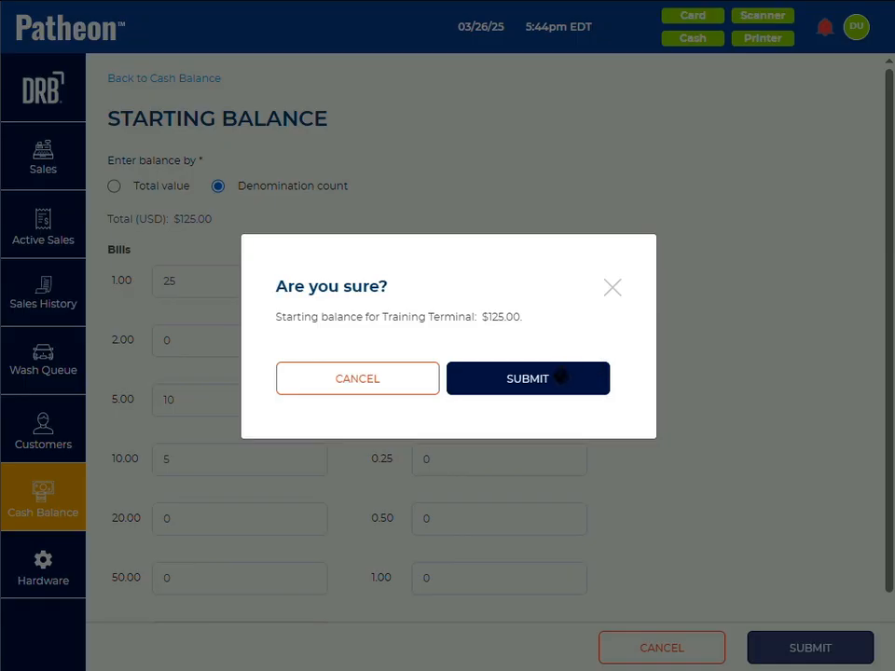
left_click(559, 377)
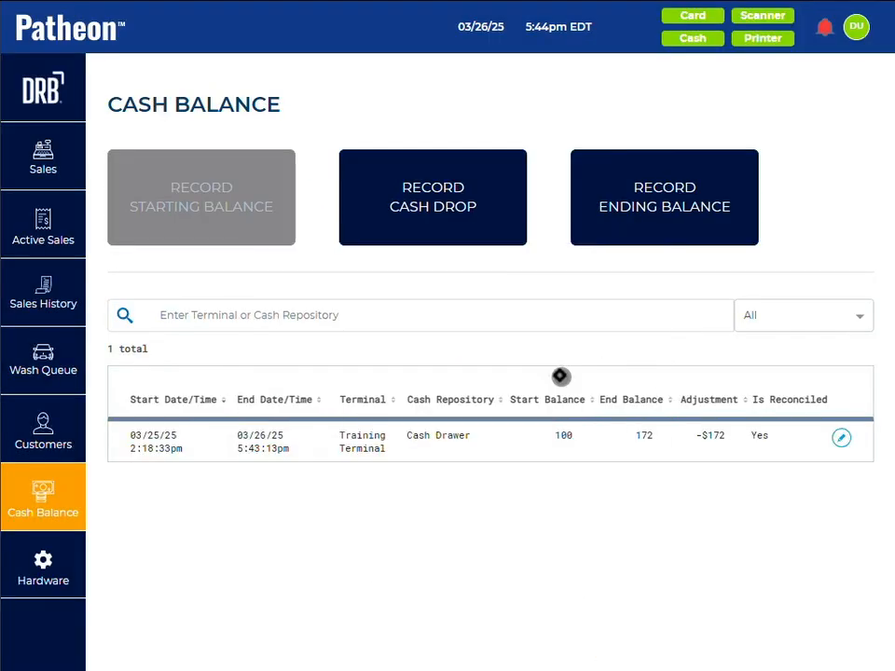
left_click(36, 155)
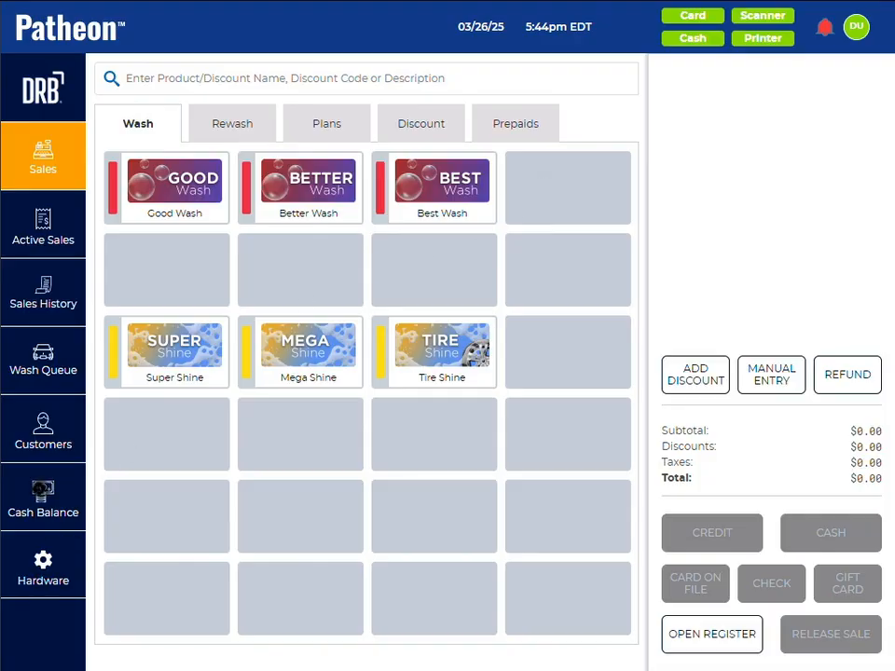
Step: Record the cash drawer's ending balance as a total value of 125 USD and try to return to the Sales screen
left_click(43, 499)
left_click(695, 203)
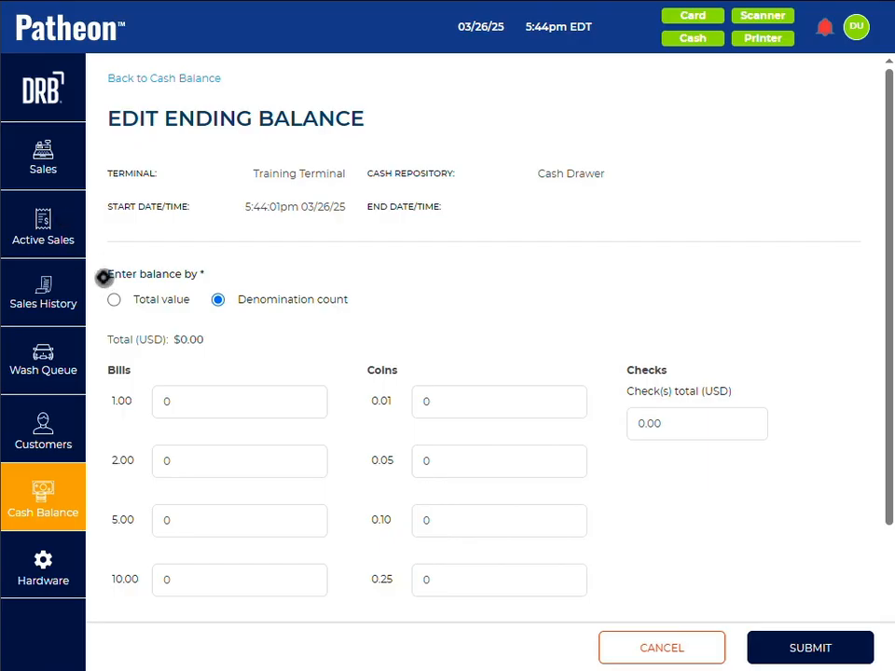
left_click(114, 299)
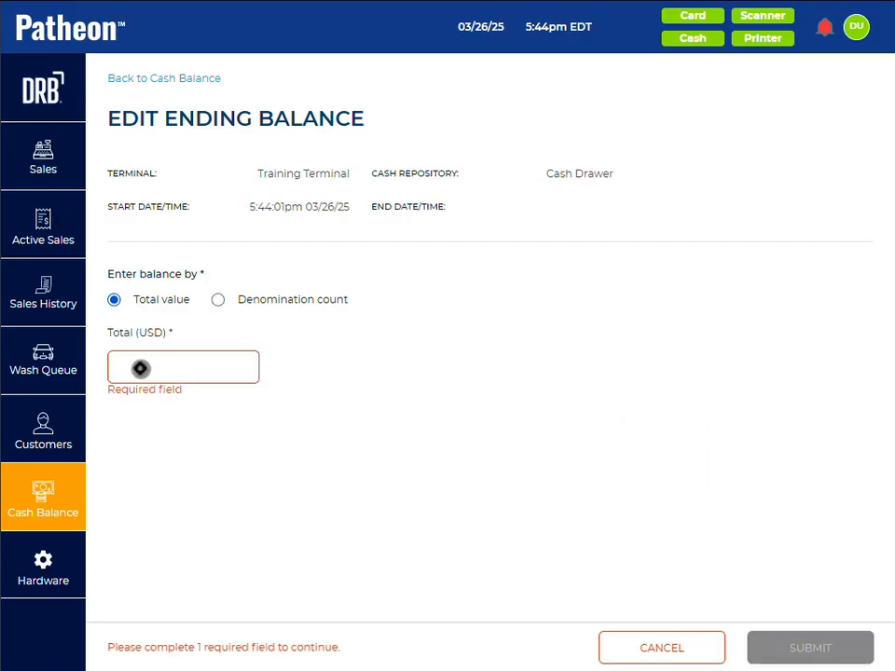
type("125")
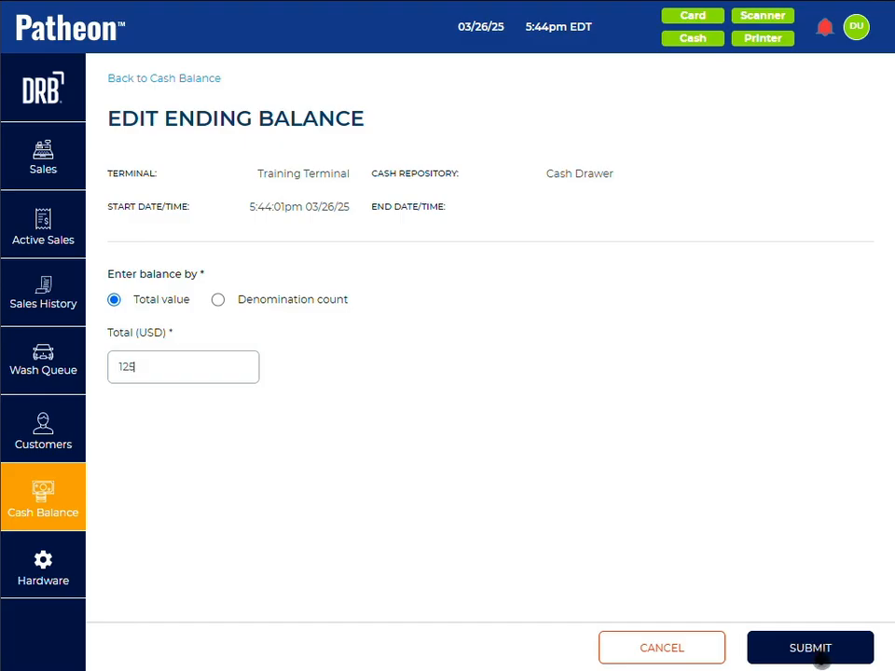
left_click(821, 658)
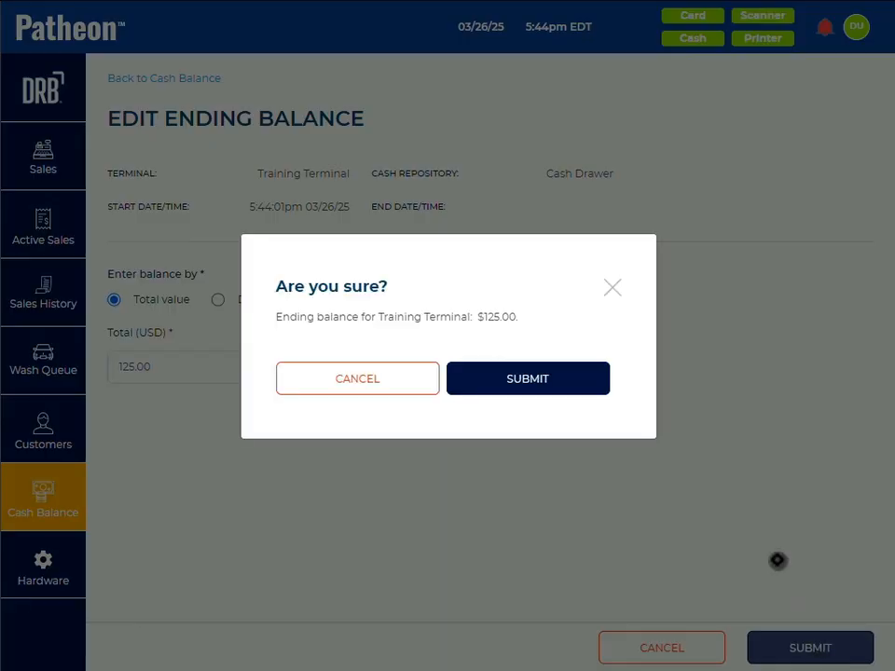
left_click(549, 379)
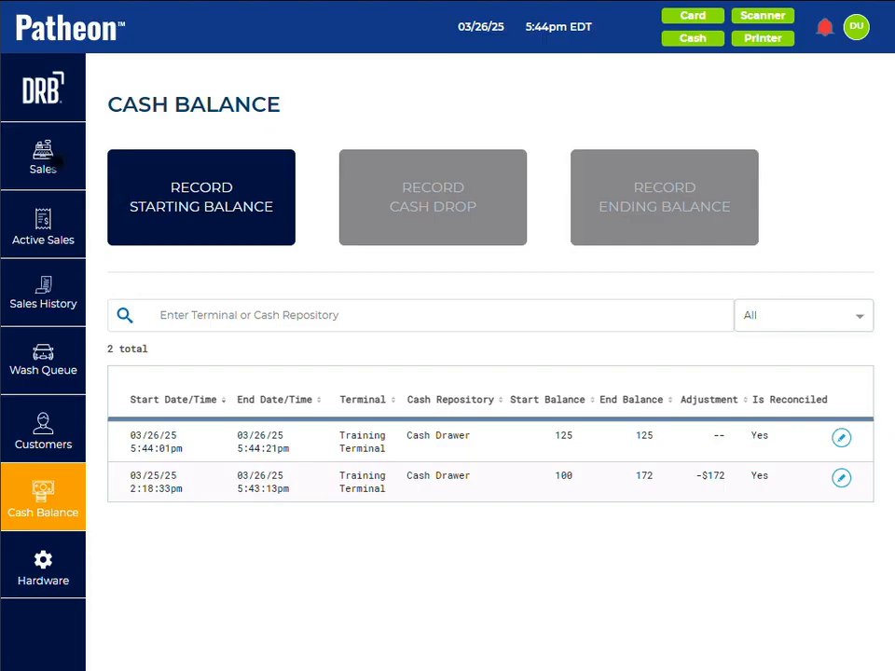
left_click(44, 161)
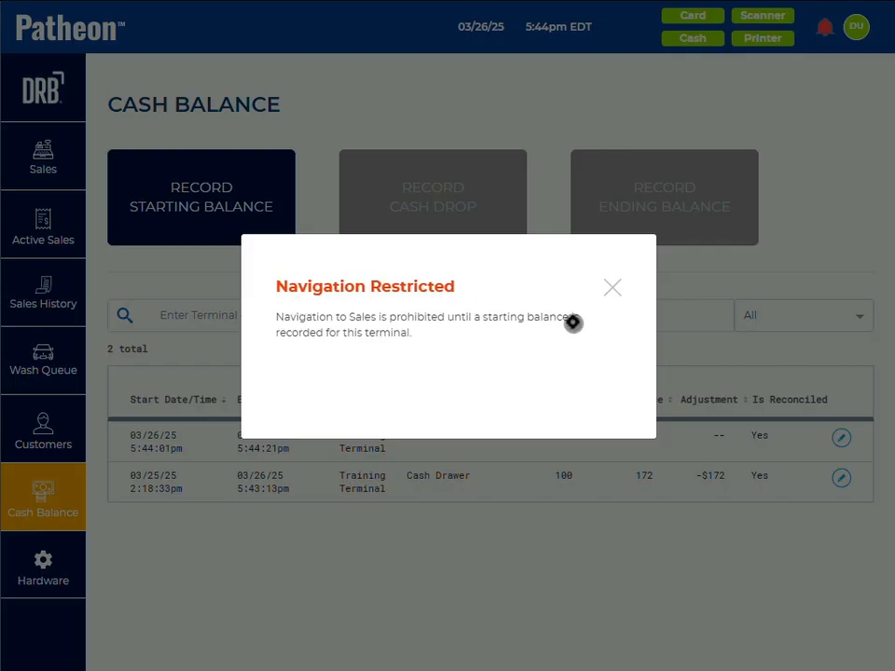
left_click(615, 284)
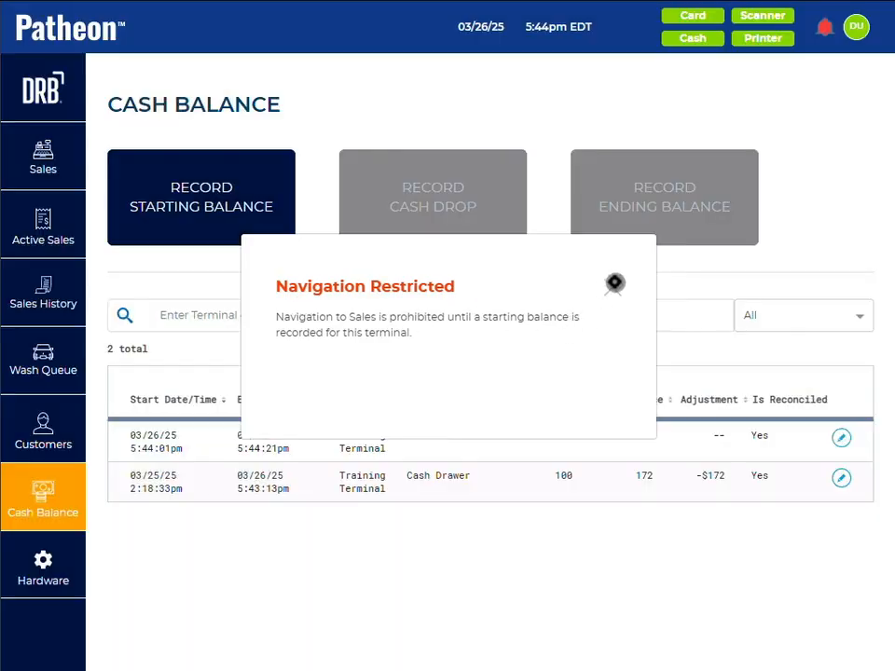
Step: Record a new starting balance for the terminal as a total value of 125 USD and return to the Sales screen
left_click(196, 207)
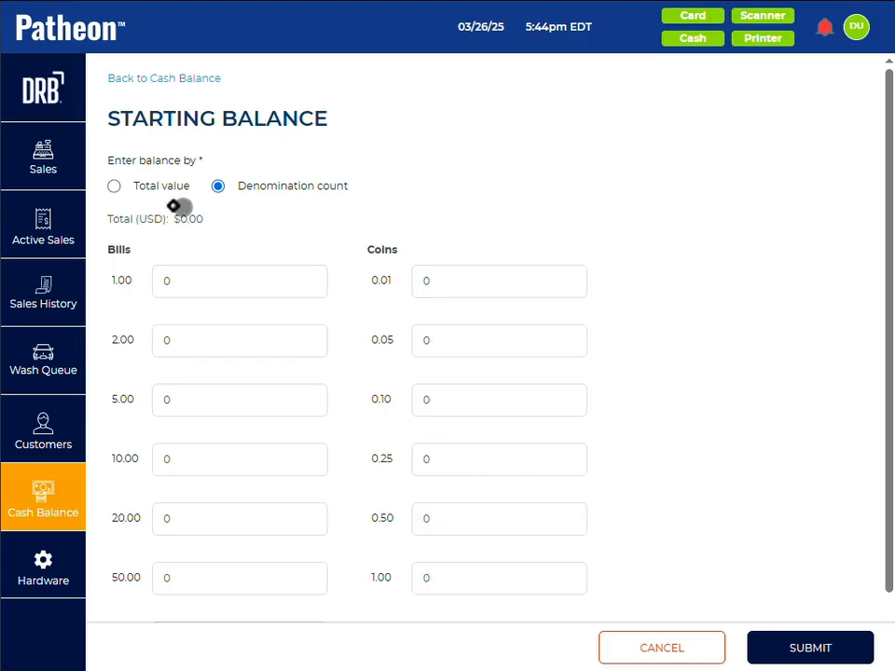
left_click(113, 186)
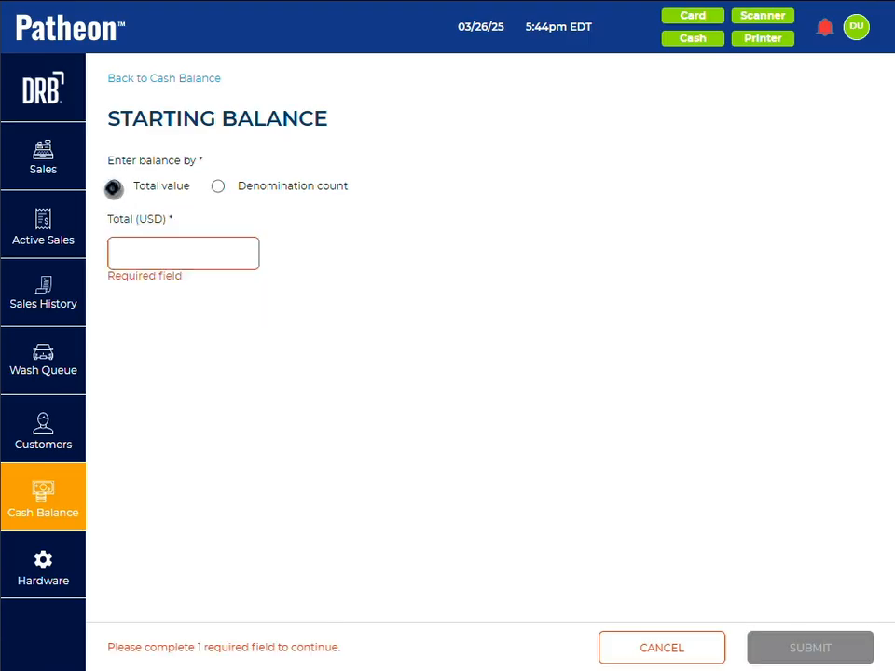
left_click(152, 262)
type("125")
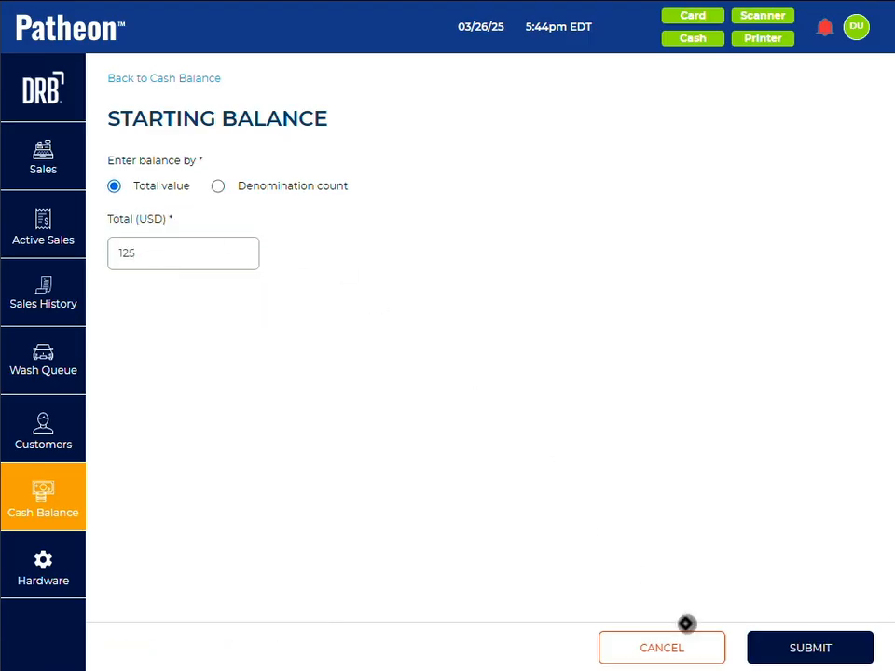
left_click(792, 647)
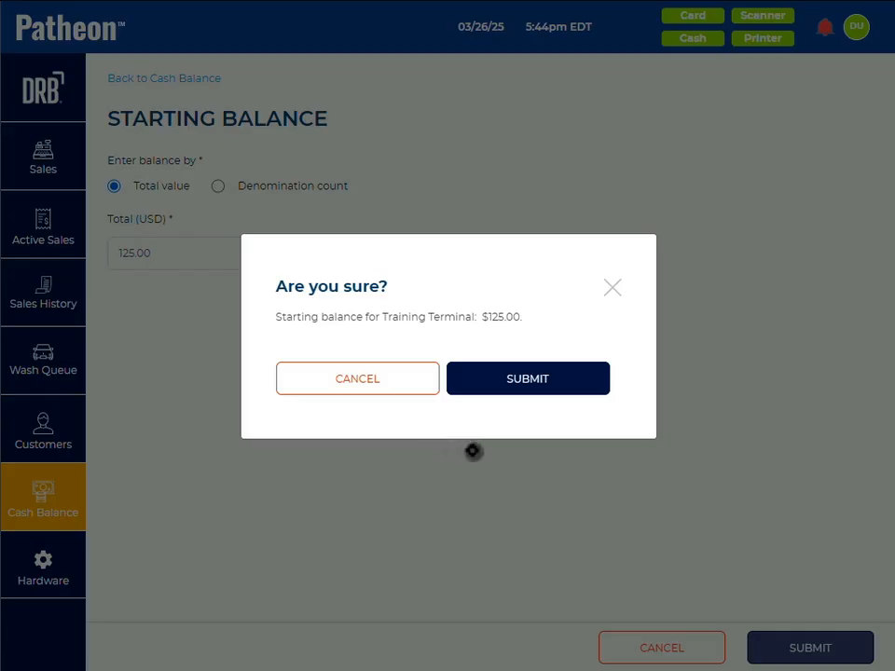
left_click(541, 380)
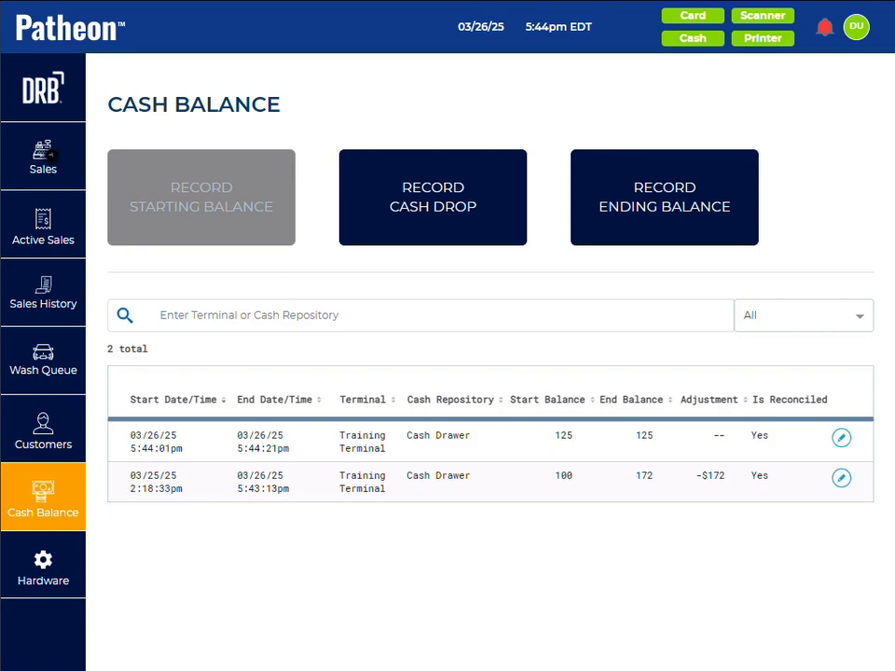
left_click(44, 150)
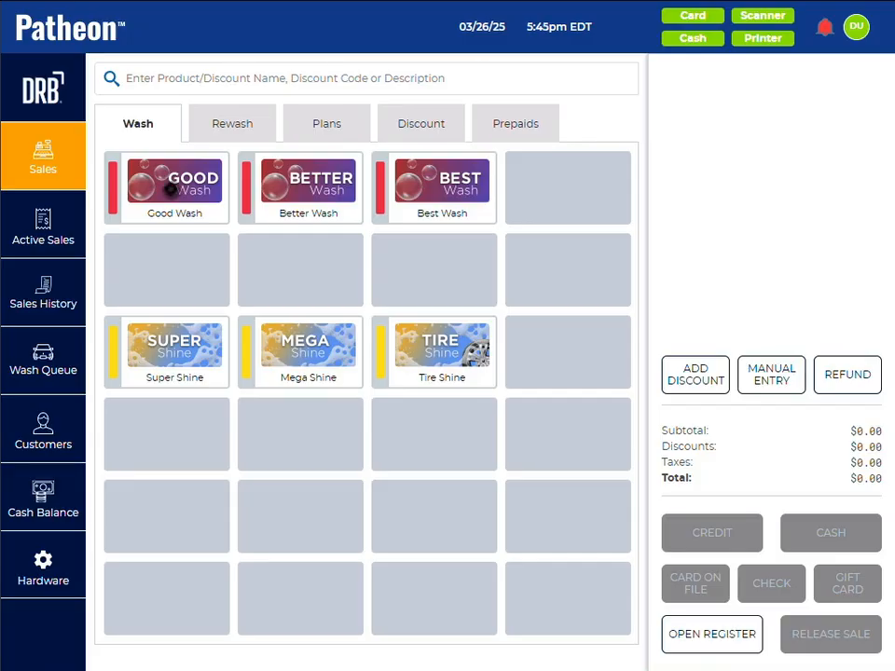
Step: Add a Good Wash to the cart and tender a partial cash payment of 10.00
left_click(171, 190)
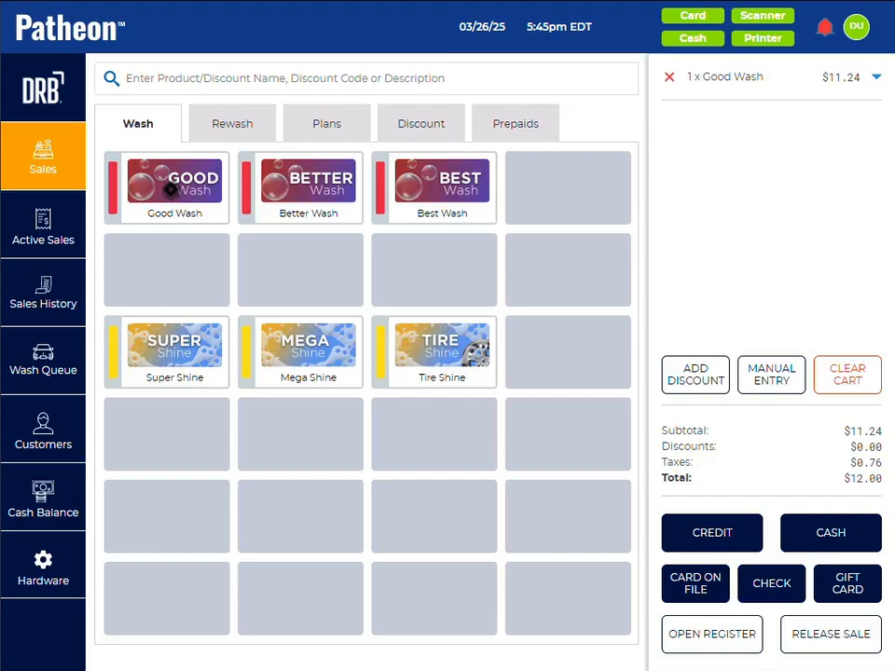
left_click(824, 533)
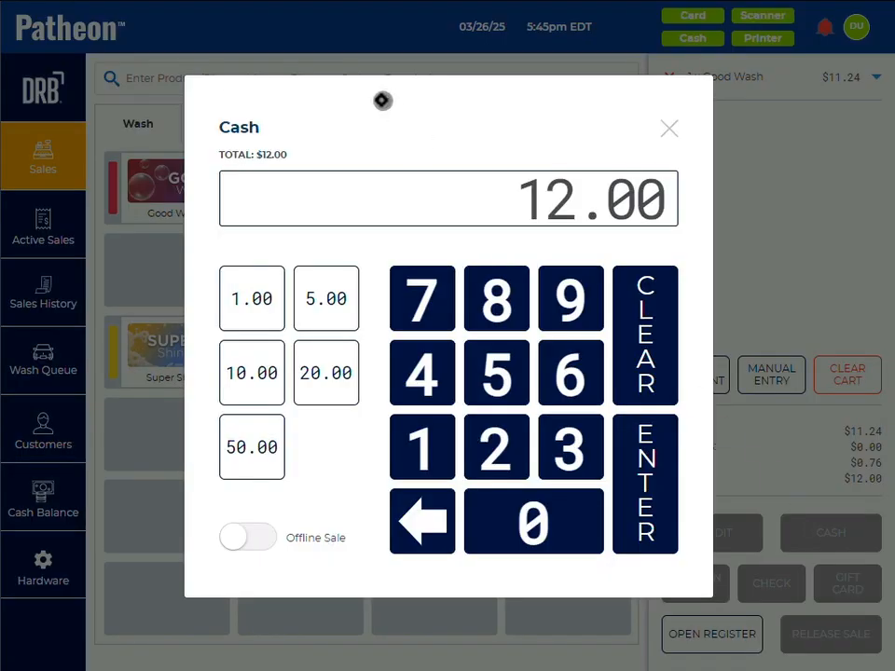
left_click(331, 374)
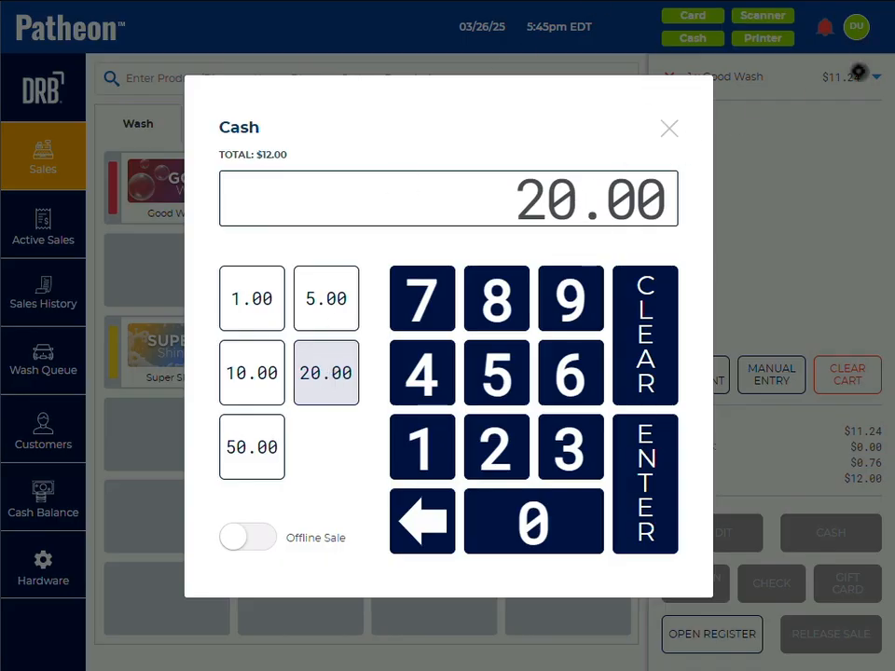
left_click(260, 371)
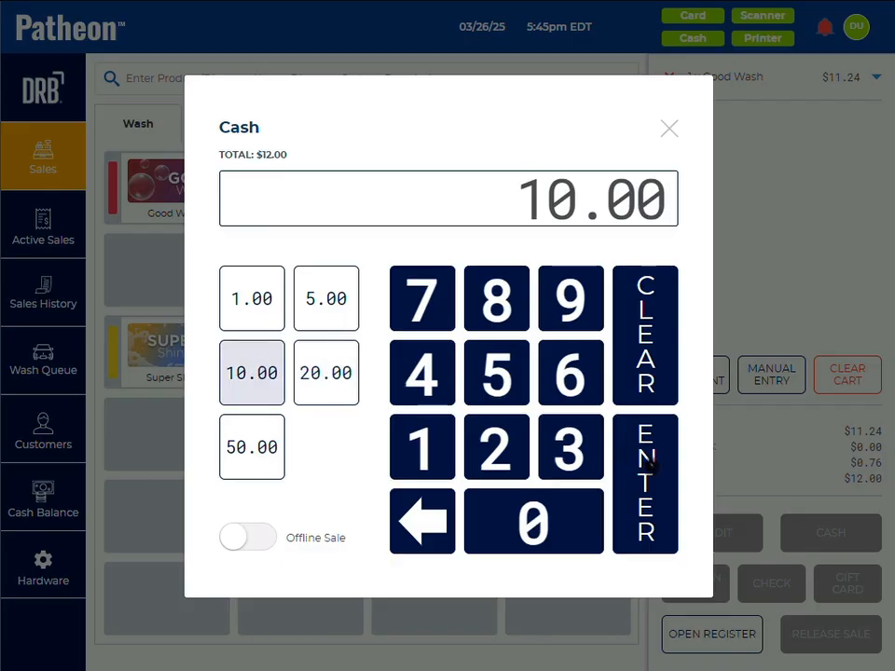
left_click(650, 466)
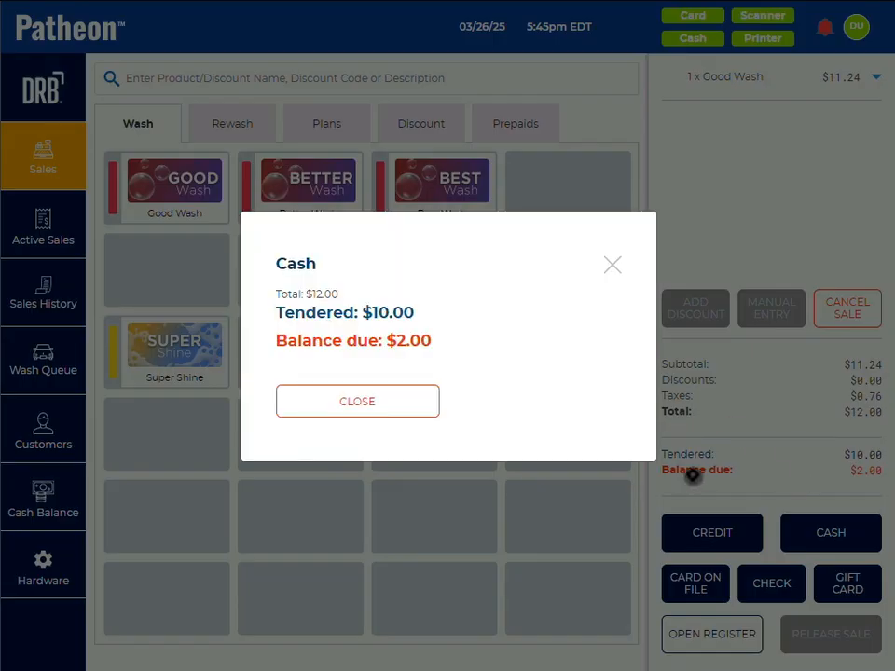
left_click(317, 403)
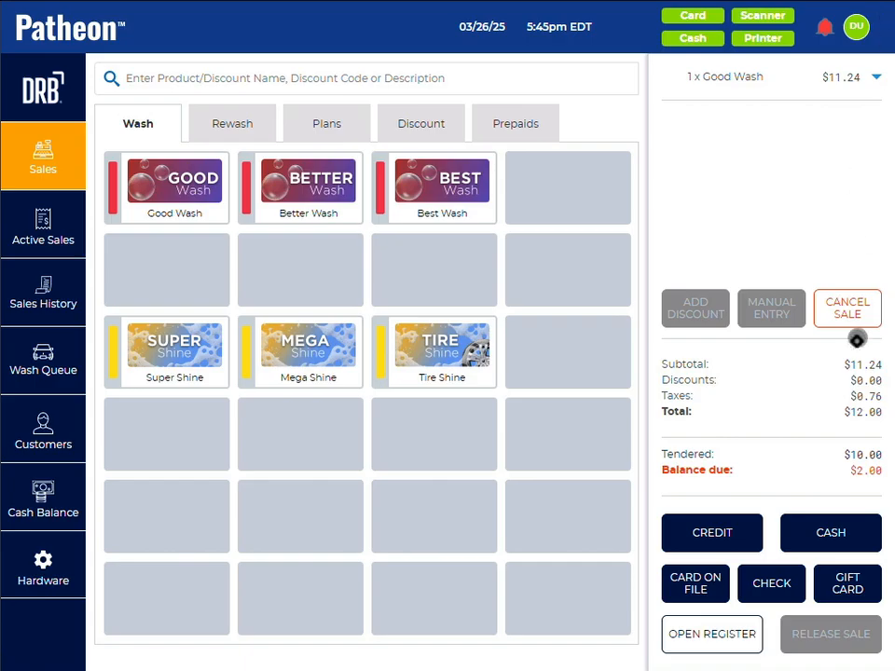
Step: Pay the remaining balance of the Good Wash sale with 5.00 in cash and dismiss the payment summary
left_click(828, 532)
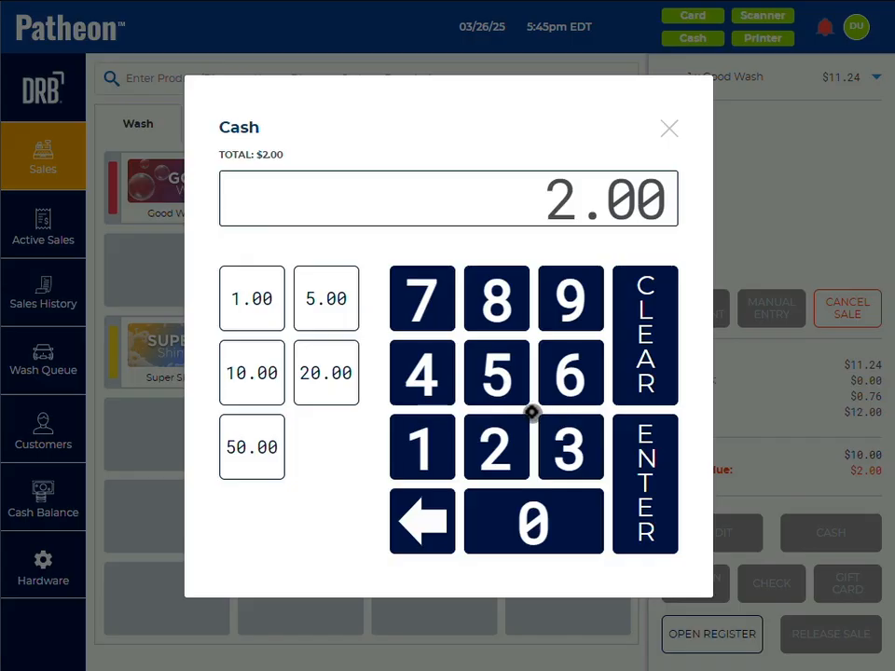
left_click(498, 373)
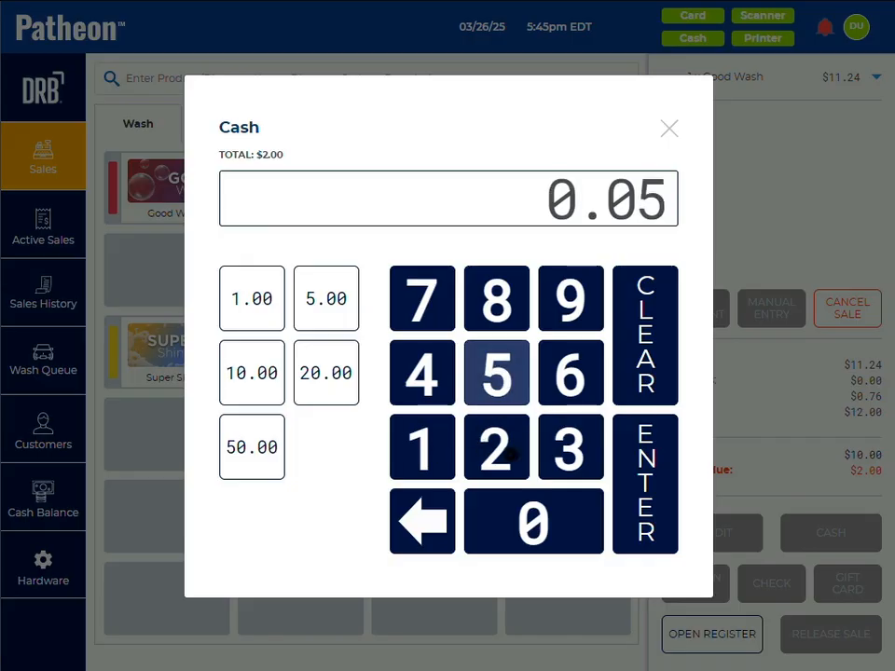
left_click(527, 527)
left_click(526, 527)
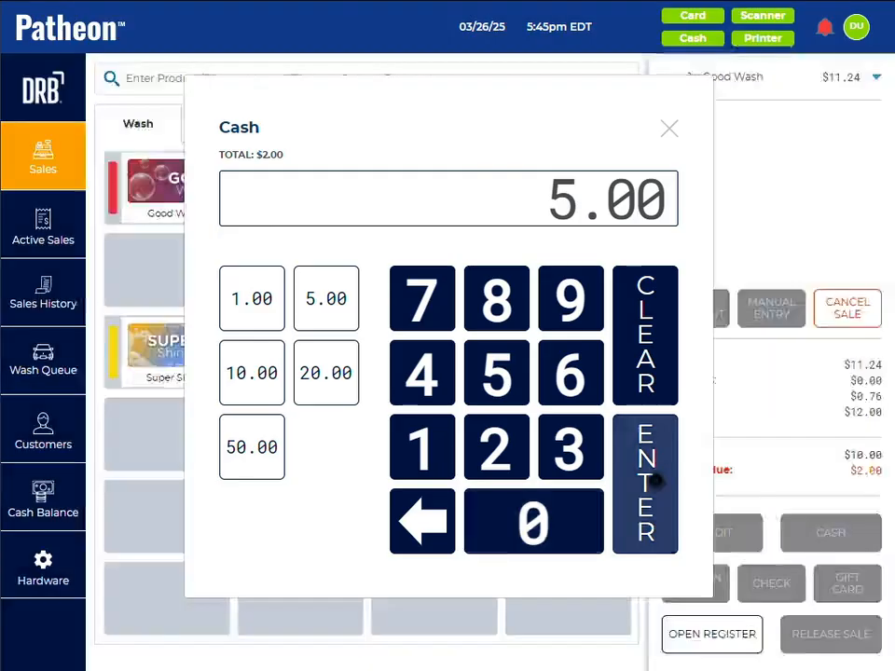
left_click(657, 479)
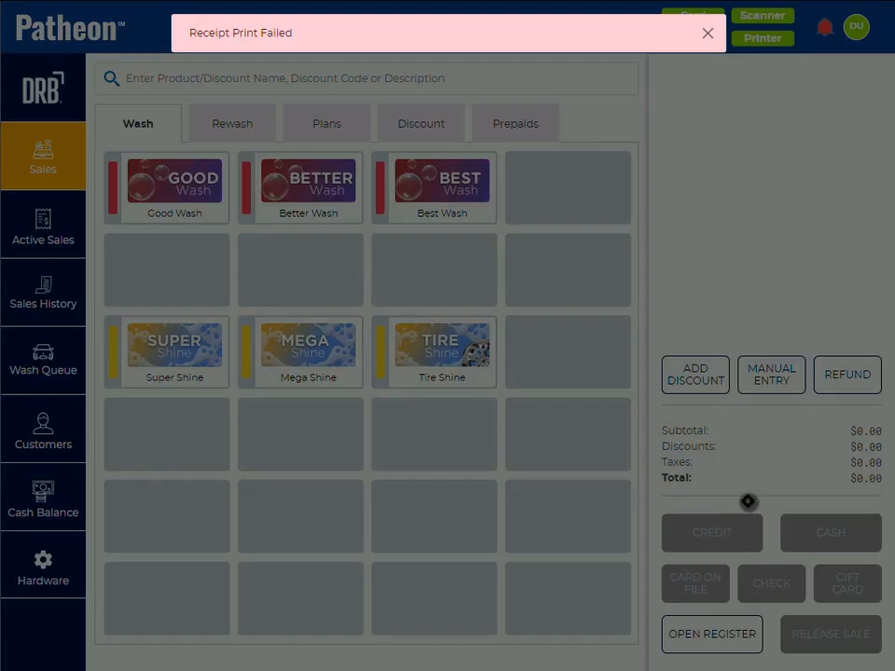
left_click(328, 396)
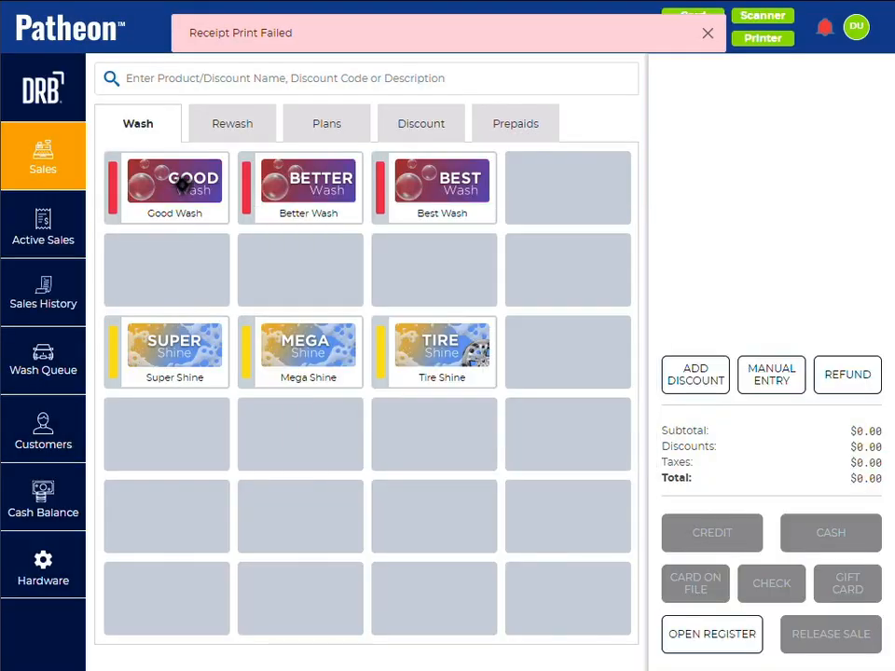
Step: Ring up another Good Wash, pay for it with 20.00 in cash, and close the payment summary
left_click(838, 531)
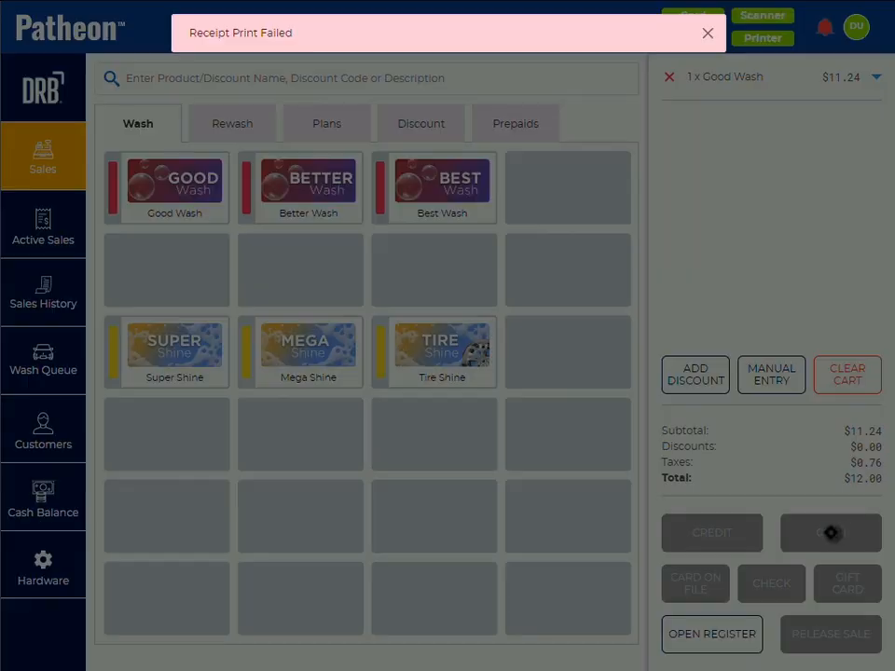
left_click(528, 432)
left_click(569, 456)
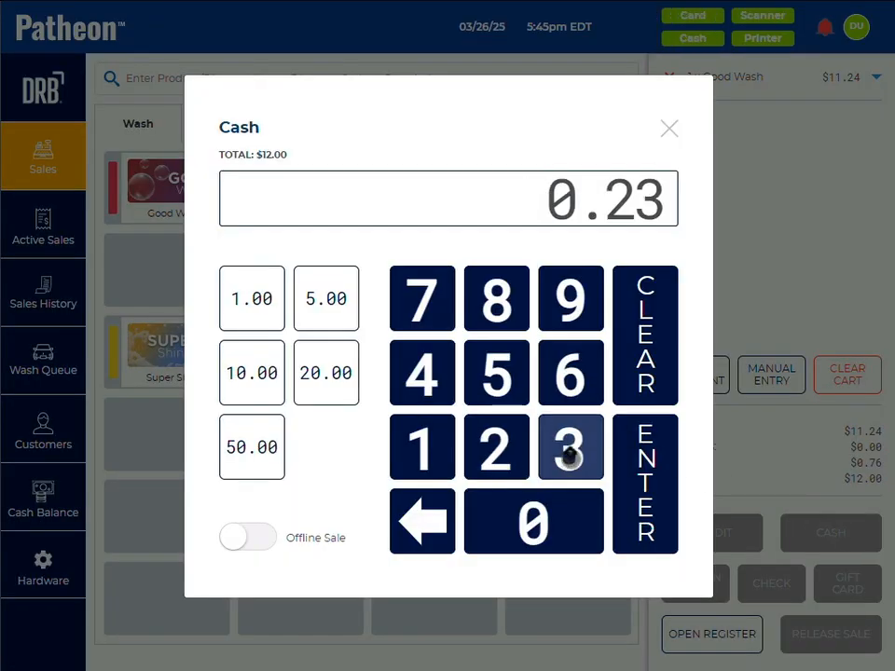
left_click(643, 311)
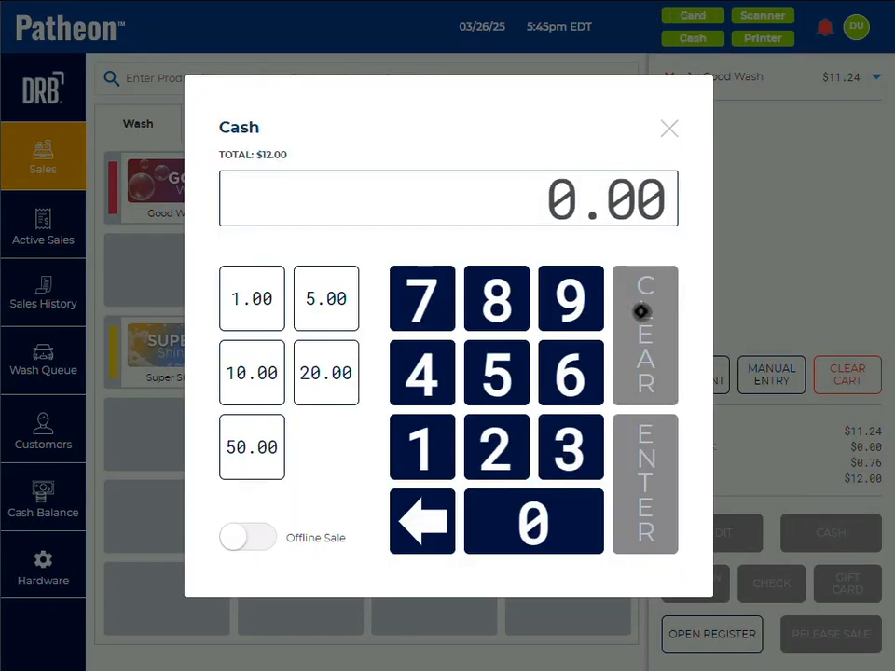
left_click(320, 374)
left_click(652, 497)
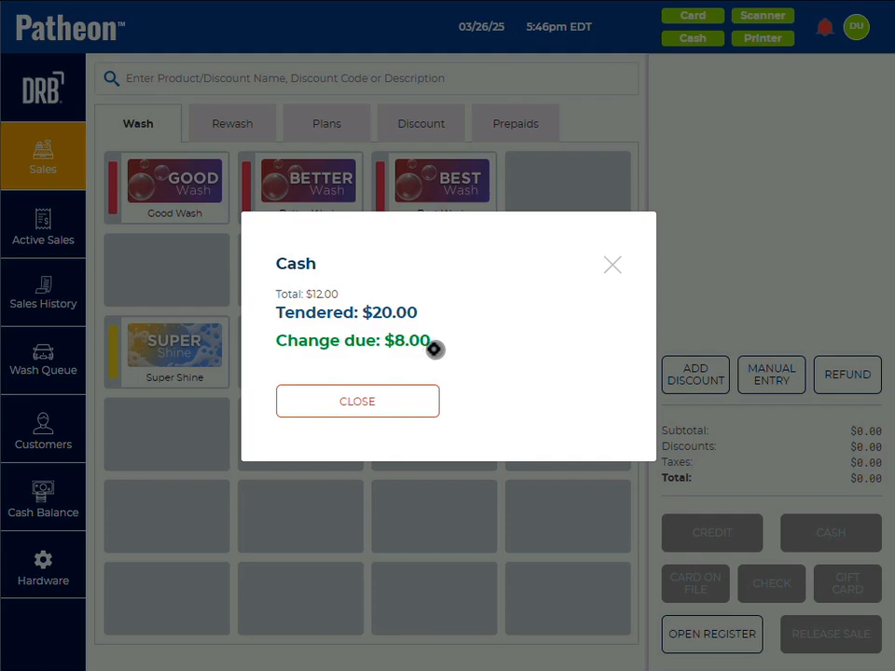
left_click(383, 407)
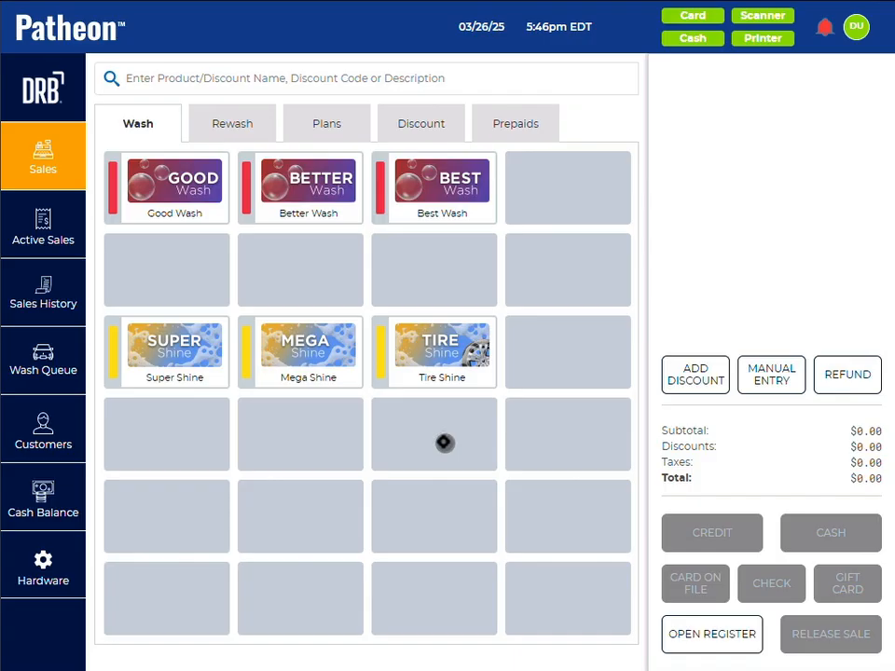
Step: Open the cash register without ringing up a sale
left_click(718, 636)
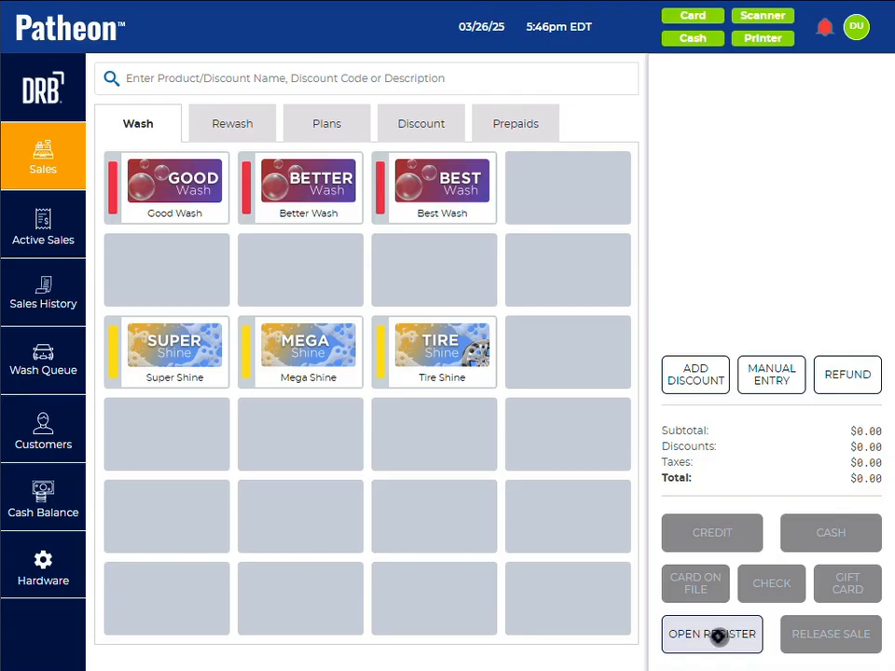
left_click(716, 637)
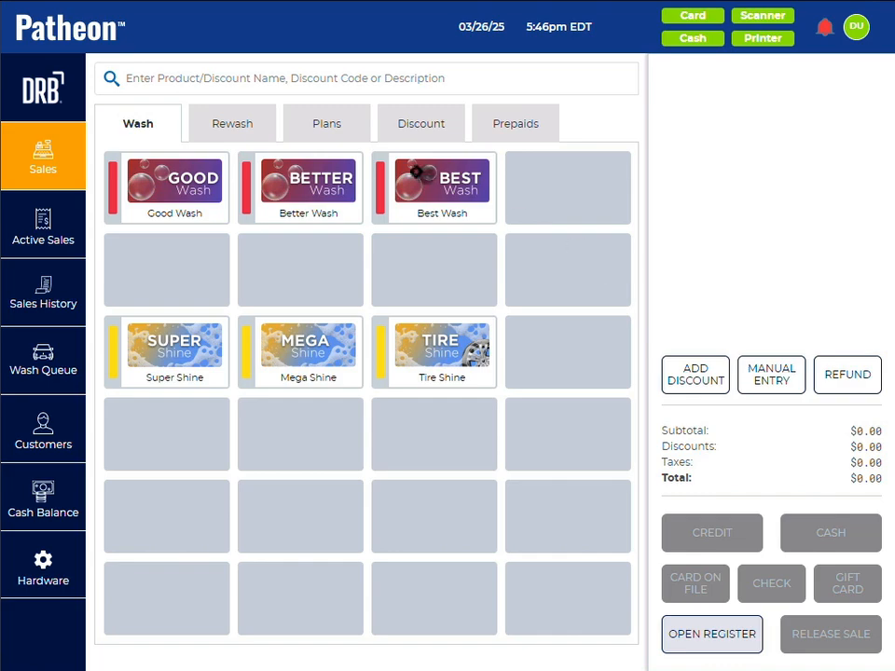
Step: Search the products for "Better", add Better Wash to the cart, and remove it from the cart again
left_click(160, 78)
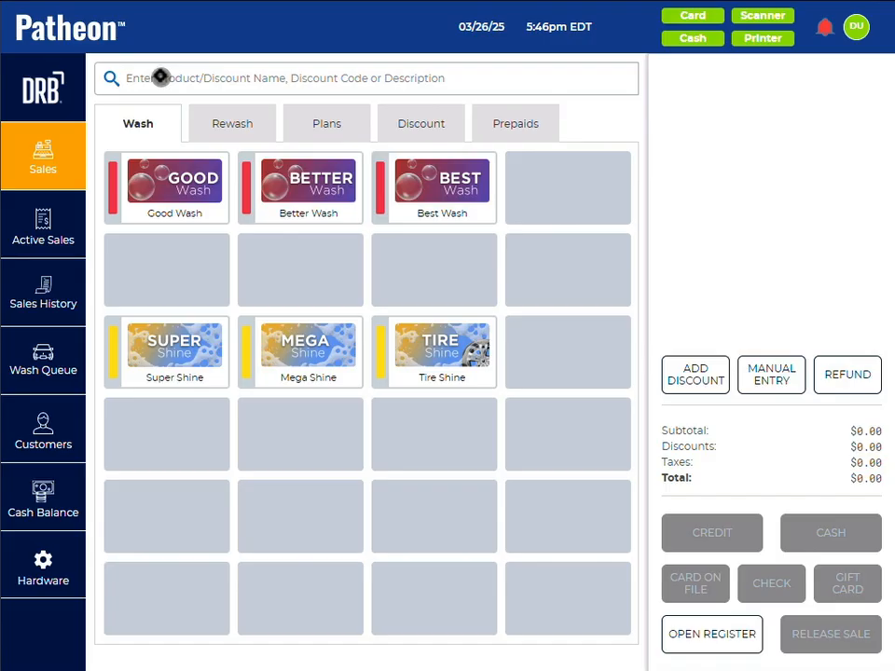
type("Better")
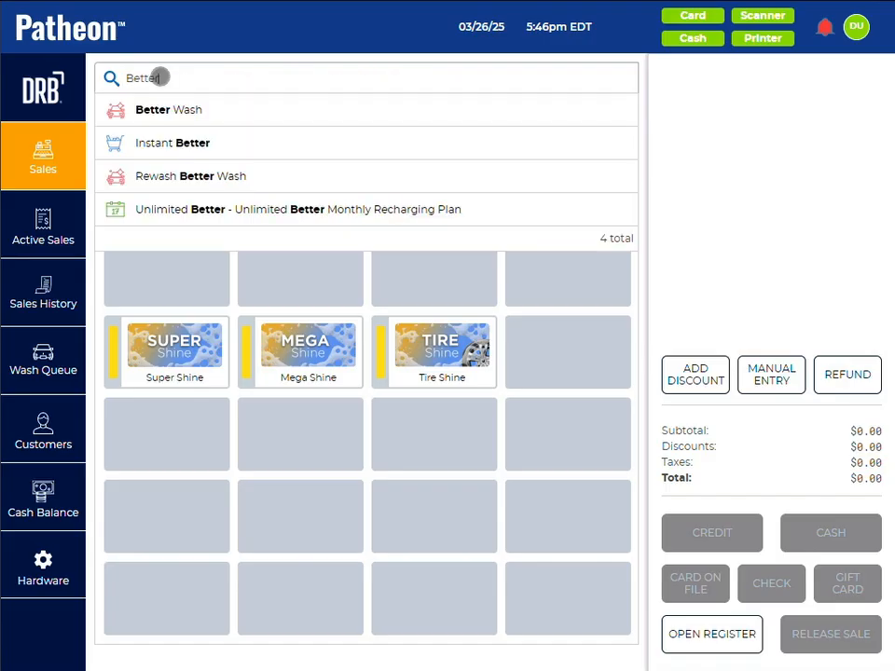
left_click(176, 111)
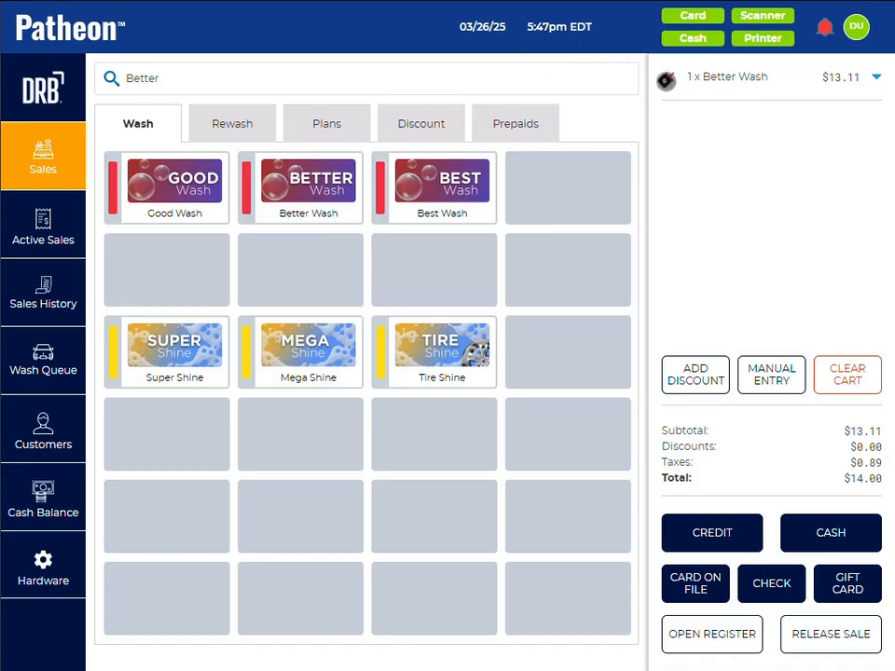
left_click(668, 78)
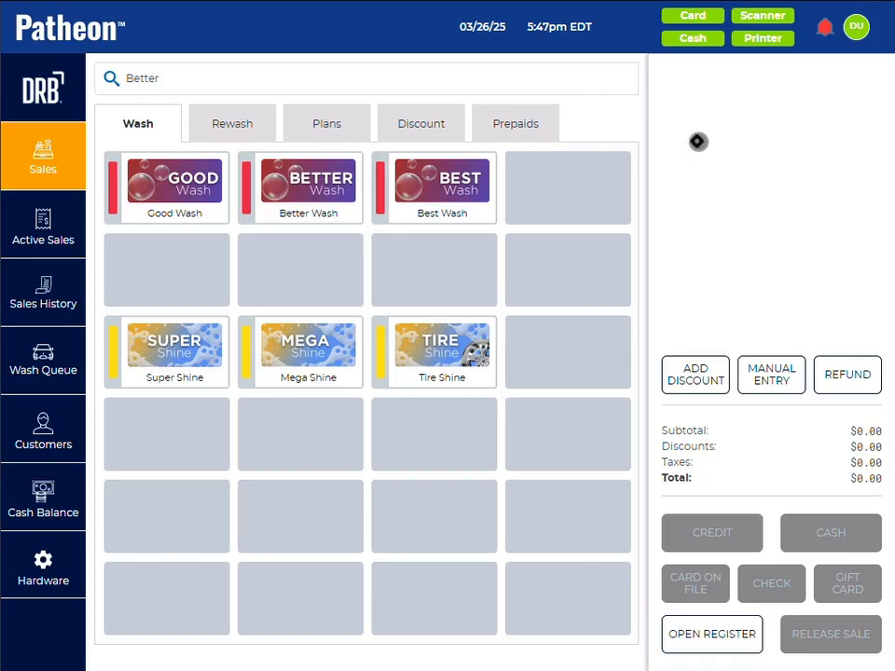
Step: Add a Better Wash to the cart and remove it, then do the same with a Good Wash
left_click(302, 170)
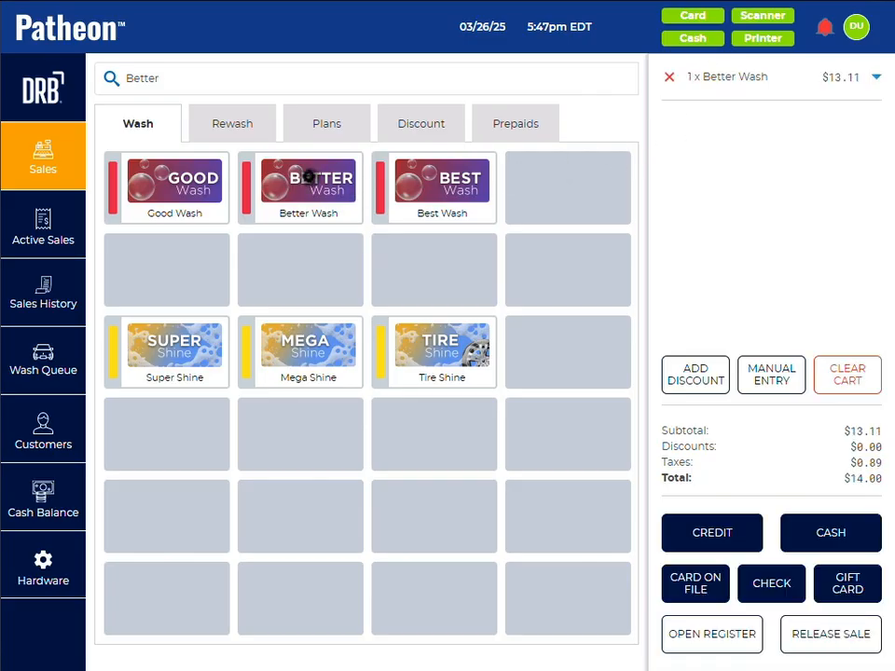
left_click(667, 80)
left_click(139, 174)
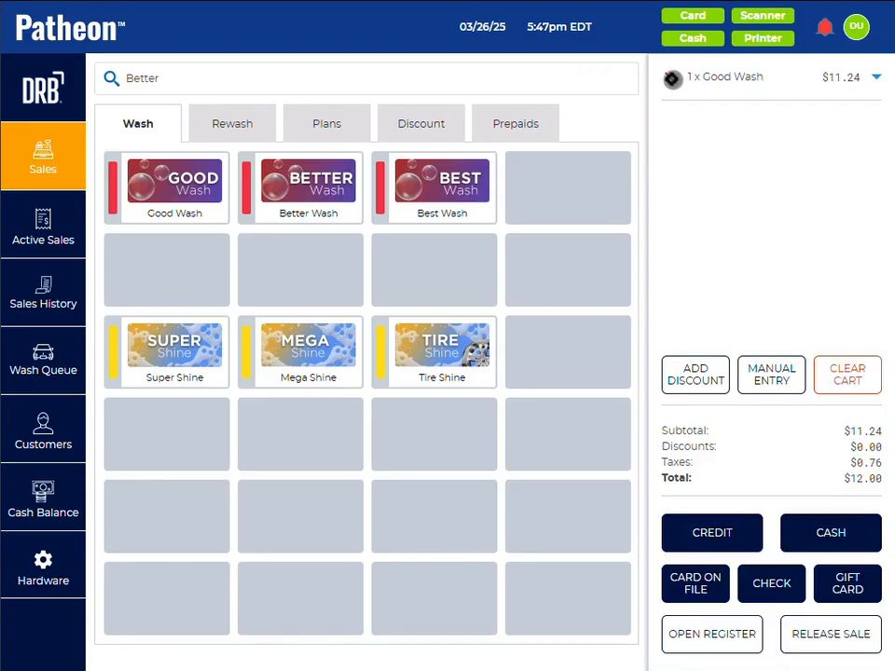
left_click(671, 78)
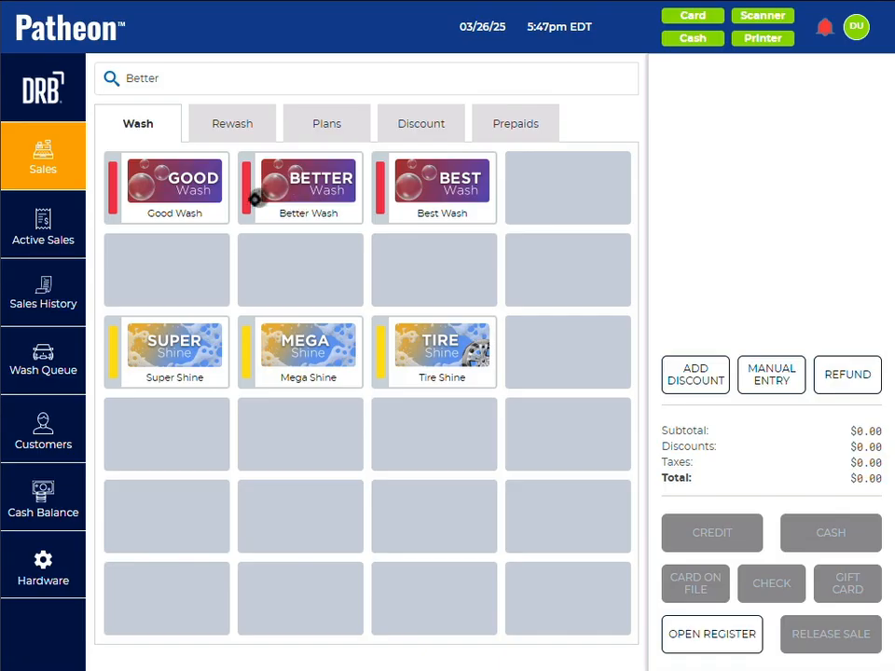
Step: Try to add Mega Shine to a Best Wash, then remove the Best Wash from the cart
left_click(423, 186)
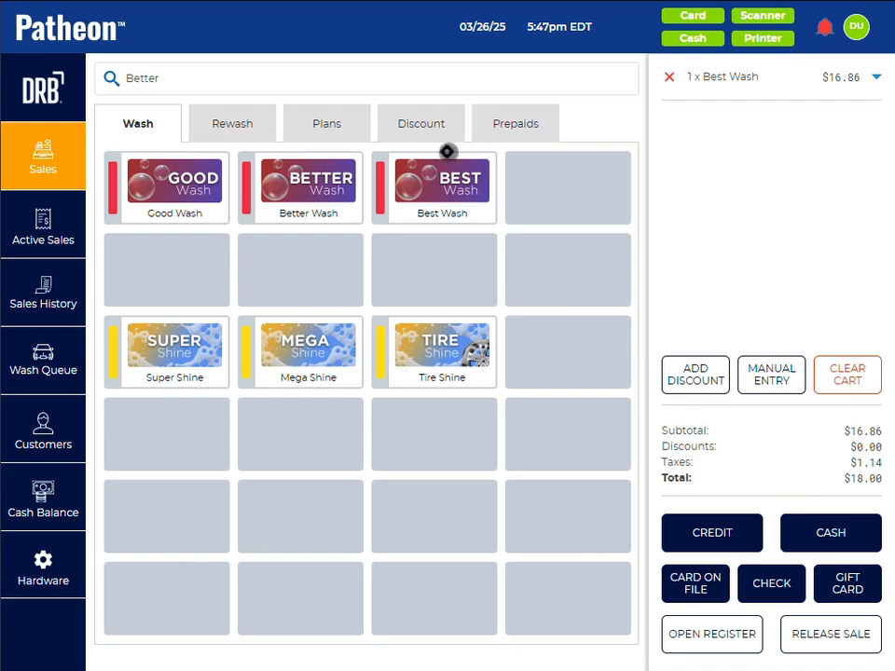
left_click(307, 342)
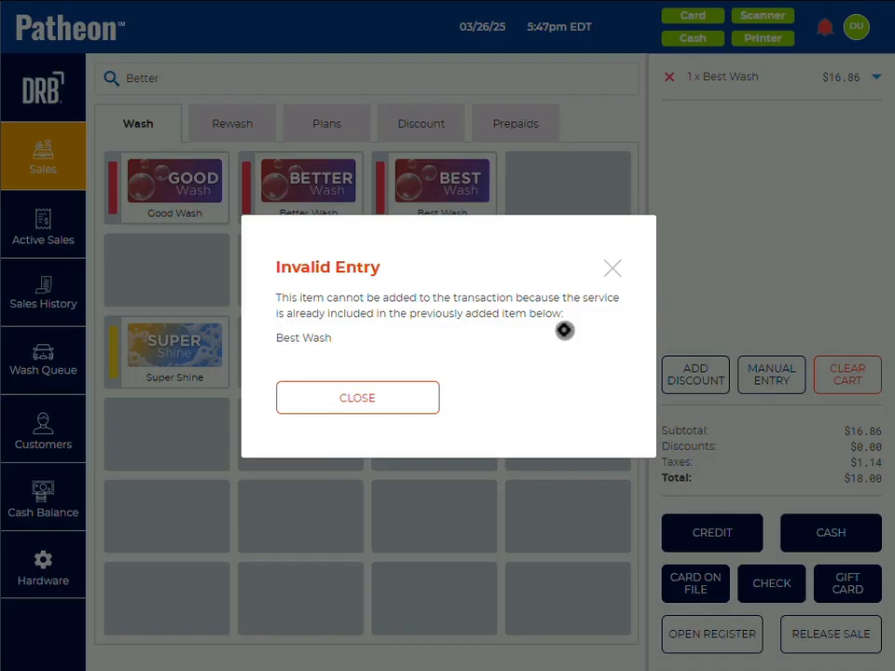
left_click(352, 399)
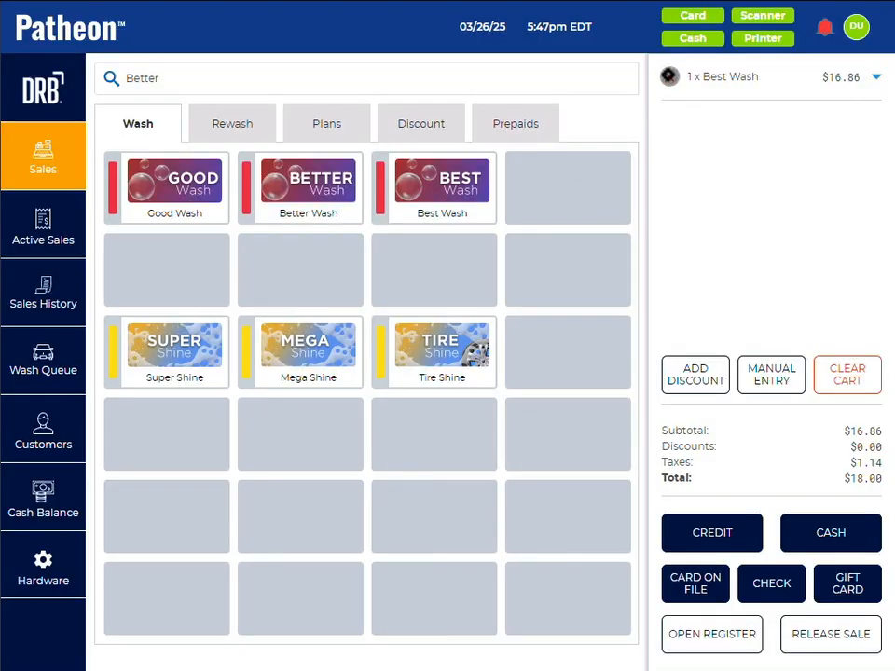
left_click(669, 76)
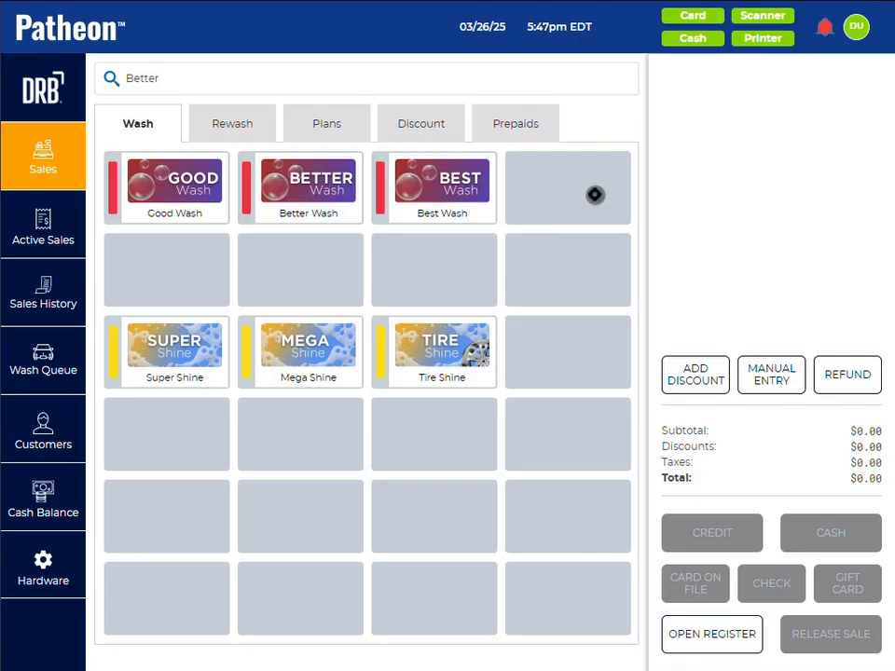
Step: Ring up a Good Wash with the Super Shine, Mega Shine and Tire Shine extras
left_click(182, 214)
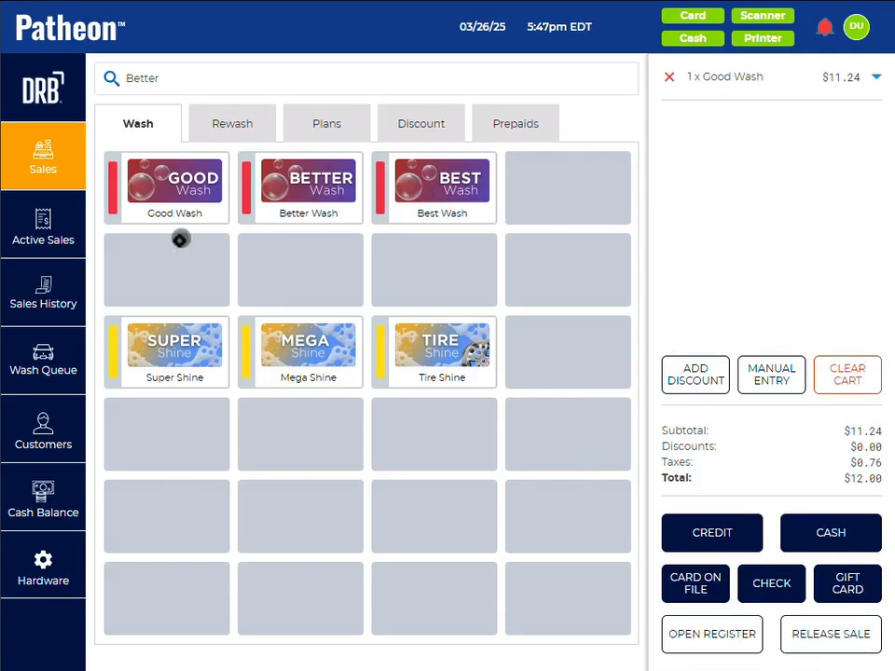
left_click(175, 341)
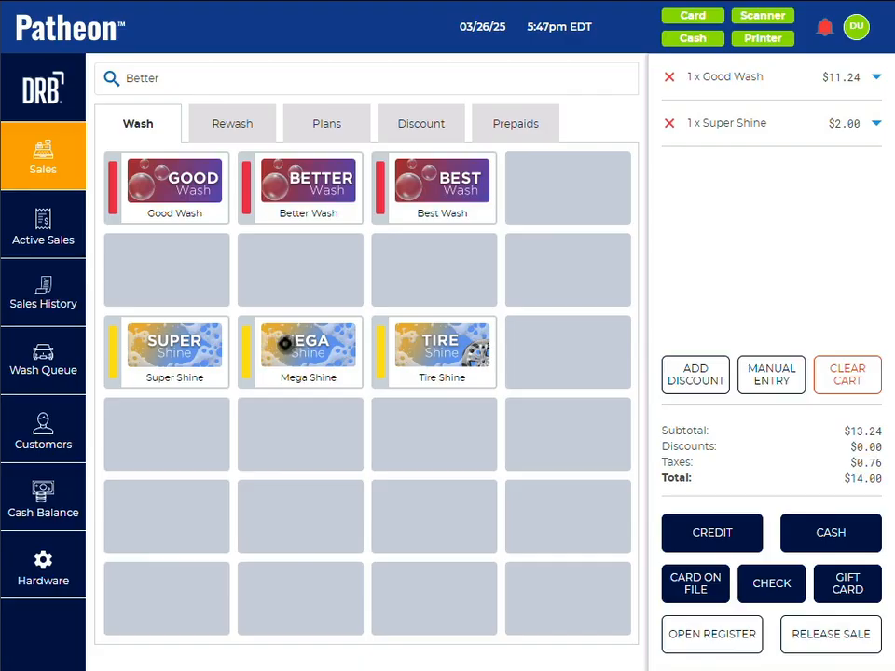
left_click(294, 350)
left_click(446, 339)
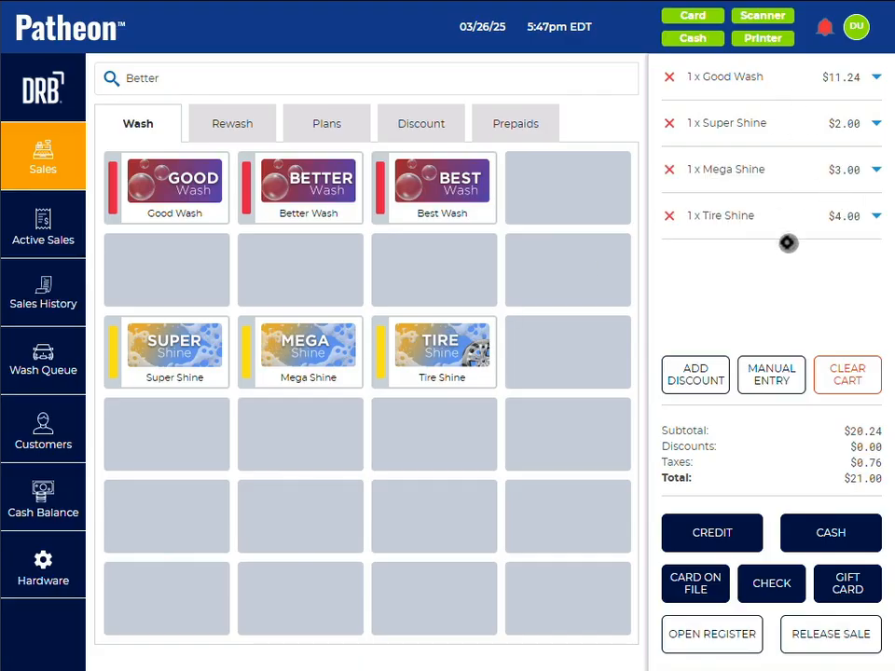
Step: Remove Mega Shine and Super Shine from the sale individually, then clear the rest of the cart
left_click(667, 168)
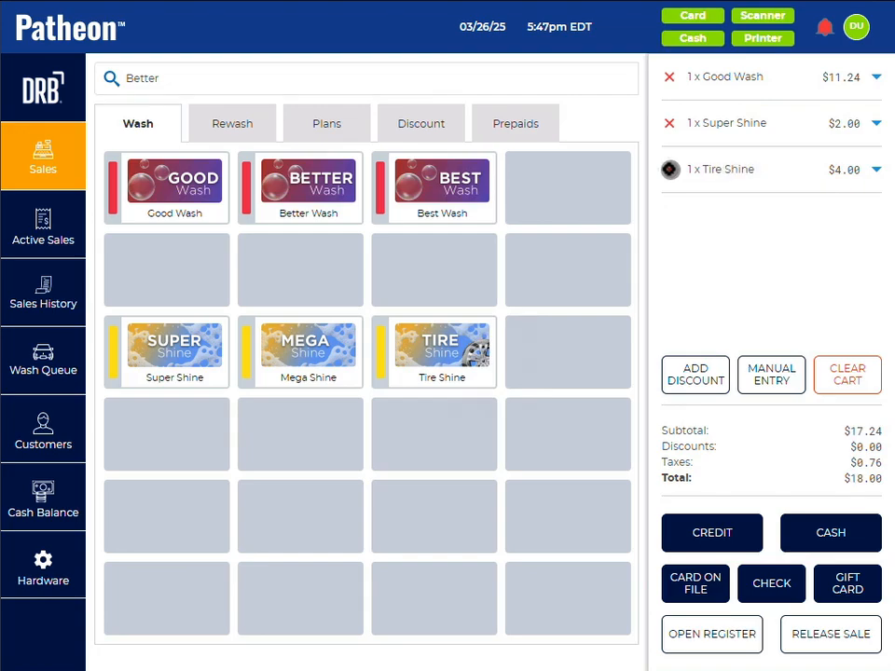
left_click(669, 122)
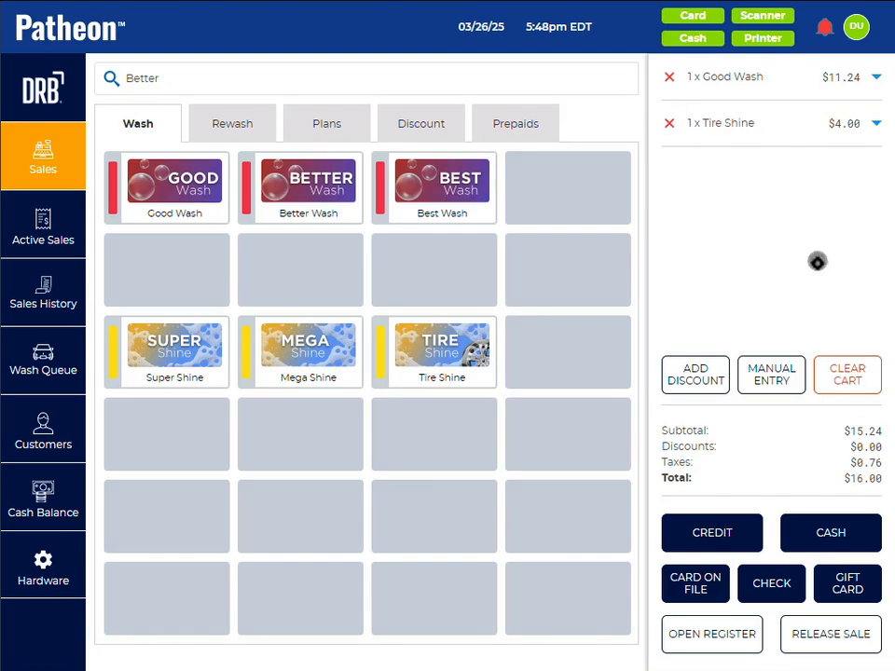
left_click(847, 374)
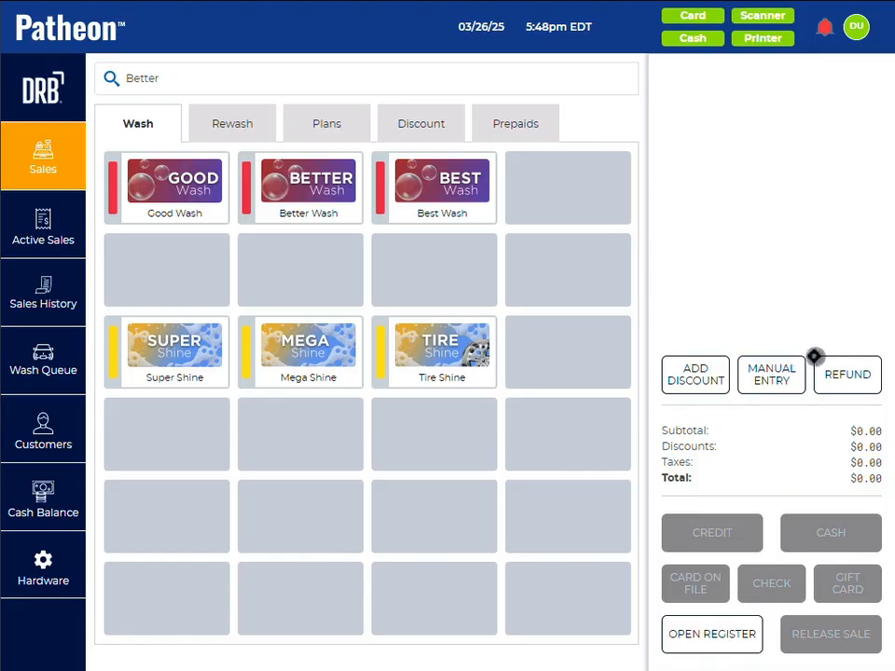
Step: Issue a 10.00 cash refund with the reason Operator Error and close the refund summary
left_click(847, 374)
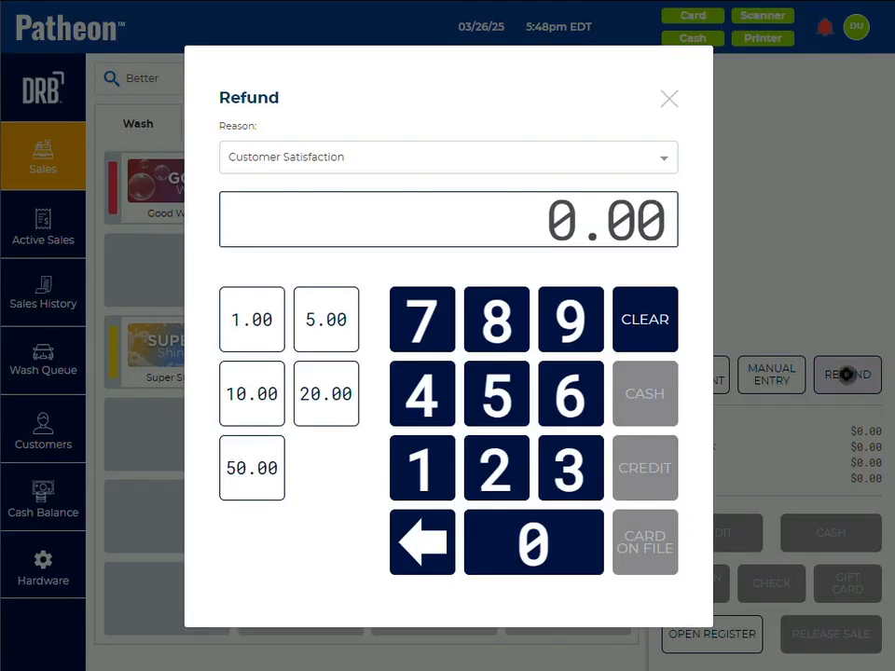
left_click(440, 163)
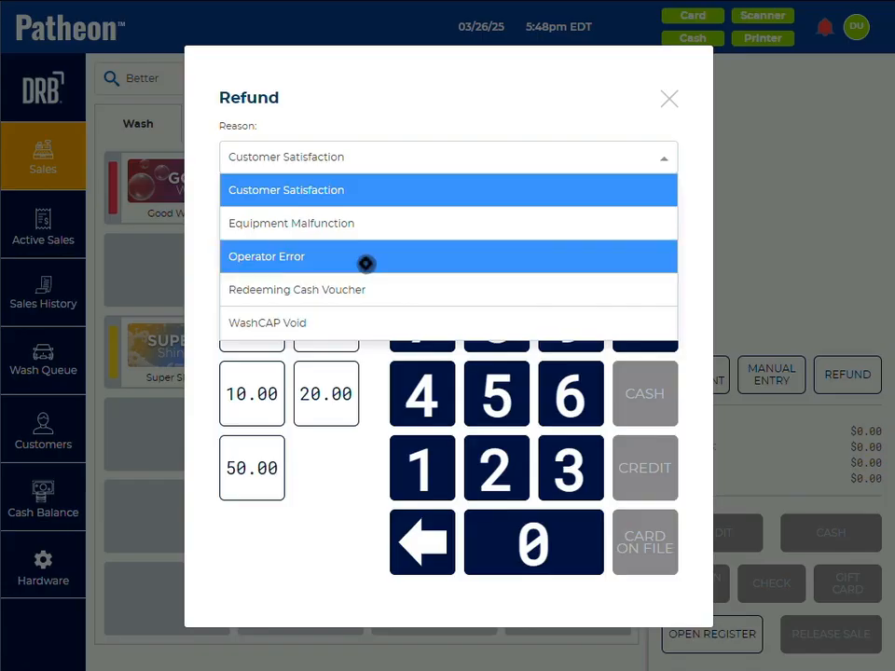
left_click(365, 263)
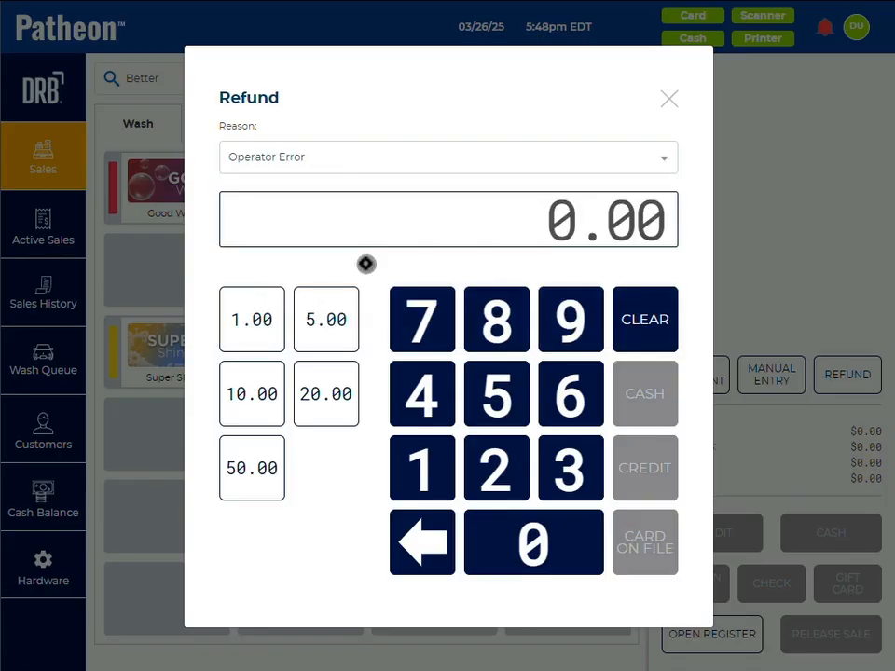
left_click(236, 393)
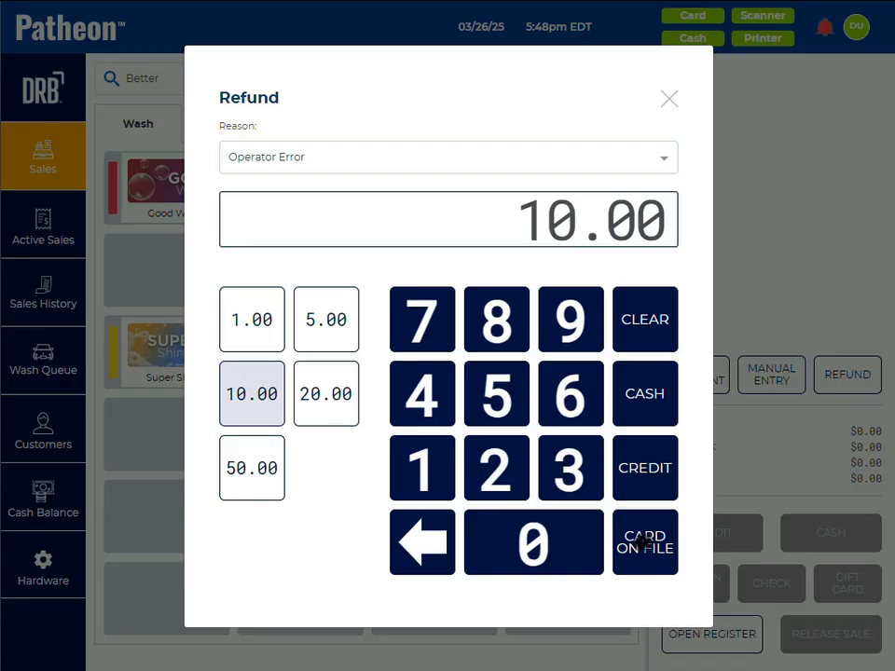
left_click(645, 396)
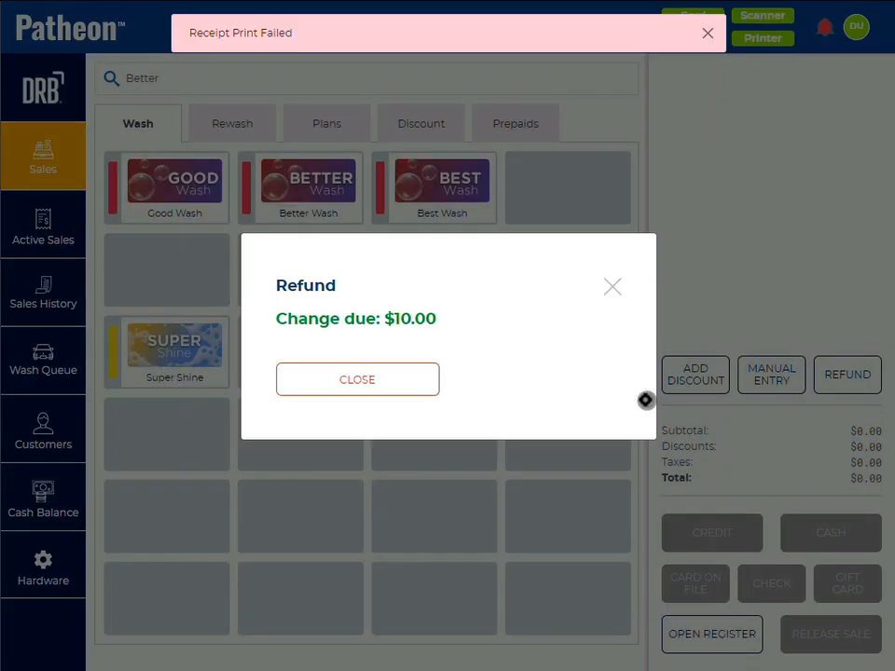
left_click(385, 378)
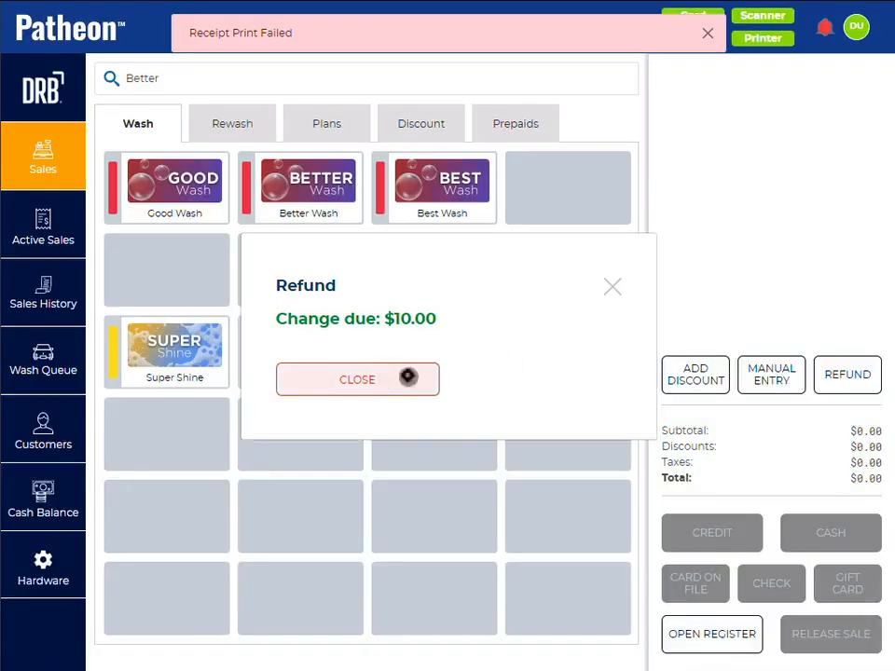
Step: Start a refund of 10.00 to a credit card
left_click(847, 374)
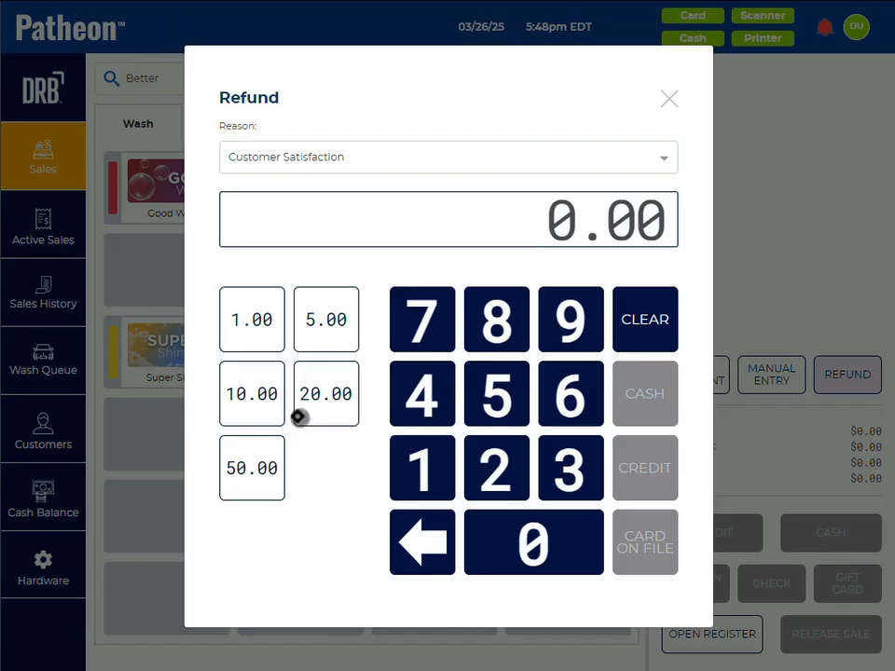
left_click(249, 406)
left_click(632, 475)
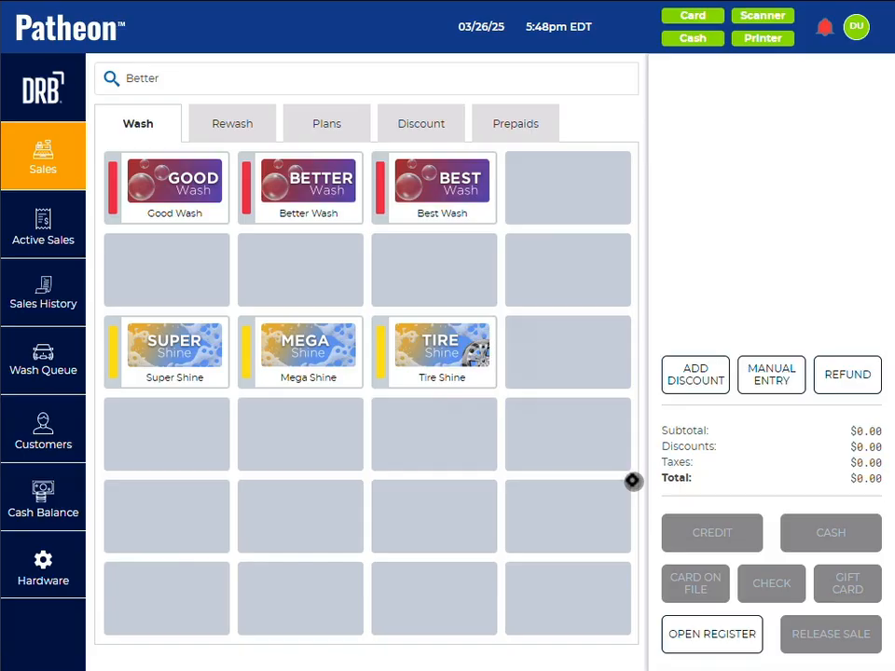
Step: Start a 10.00 card-on-file refund, look up the training club member's stored card, and cancel the refund
left_click(855, 374)
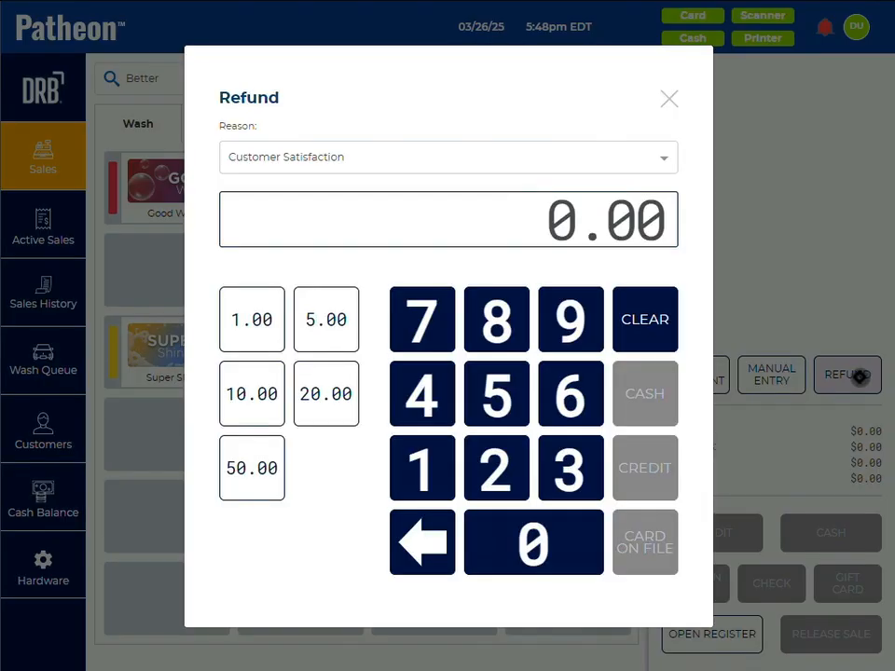
left_click(244, 395)
left_click(656, 548)
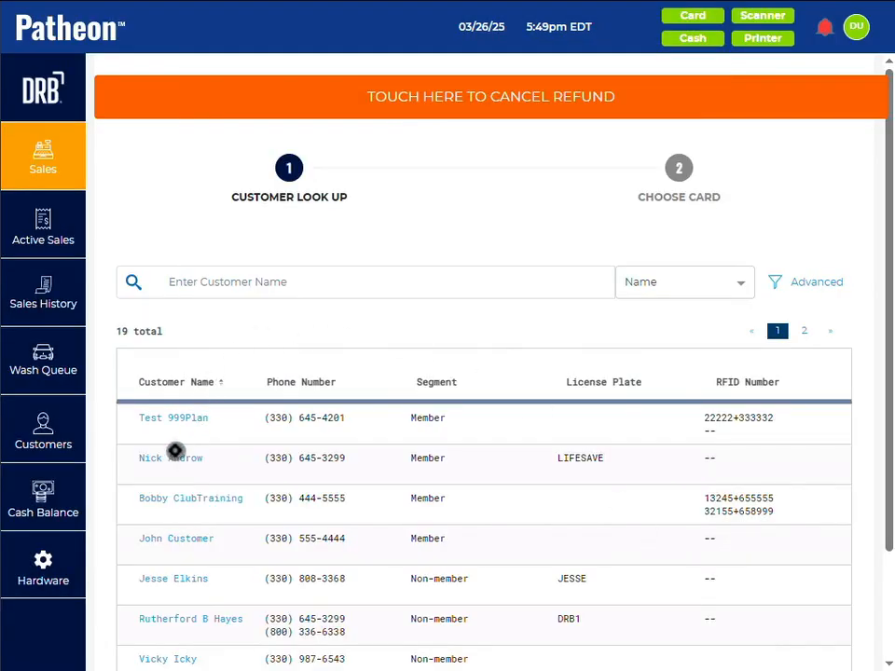
left_click(169, 498)
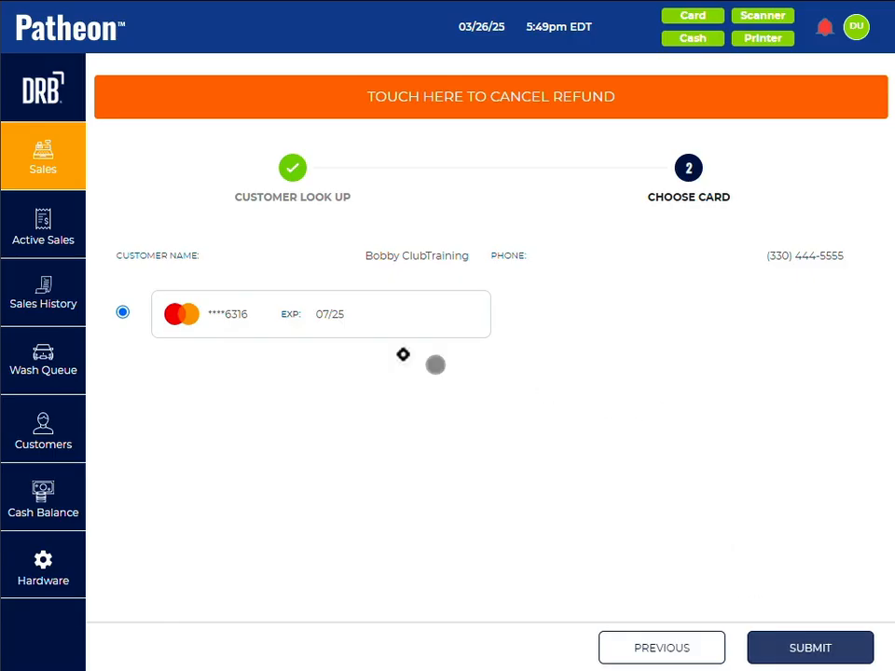
left_click(253, 93)
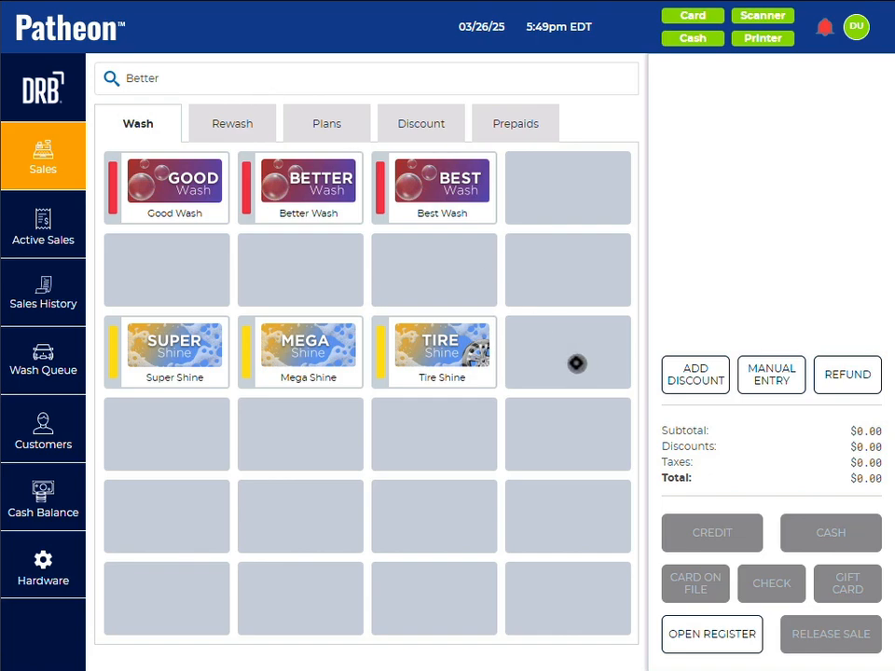
Step: Start a new refund and open the list of available refund reasons
left_click(843, 374)
left_click(444, 160)
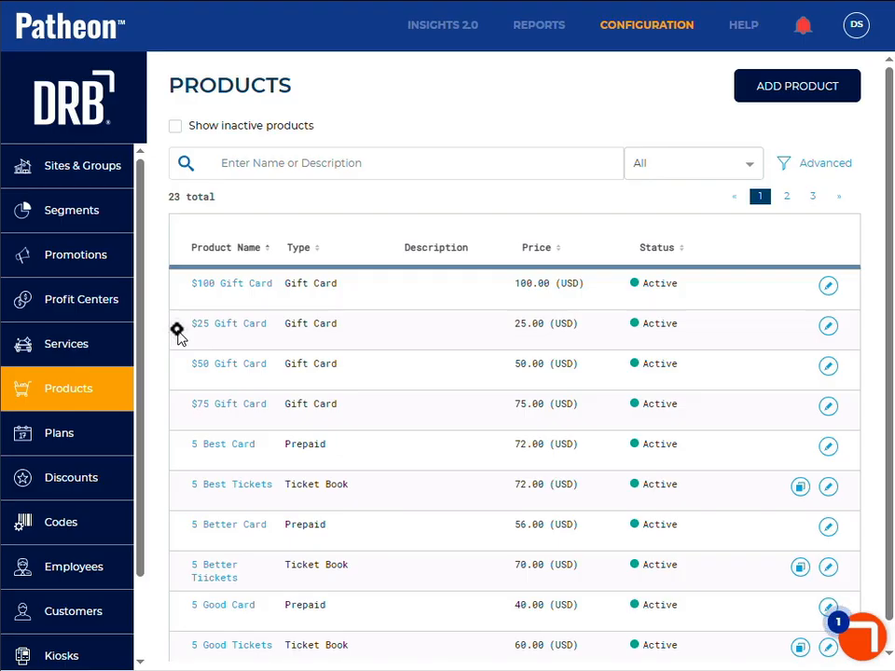
Step: In the Patheon configuration portal, open Reason Management under Customization and review the refund and termination reasons
left_click_drag(140, 311, 141, 456)
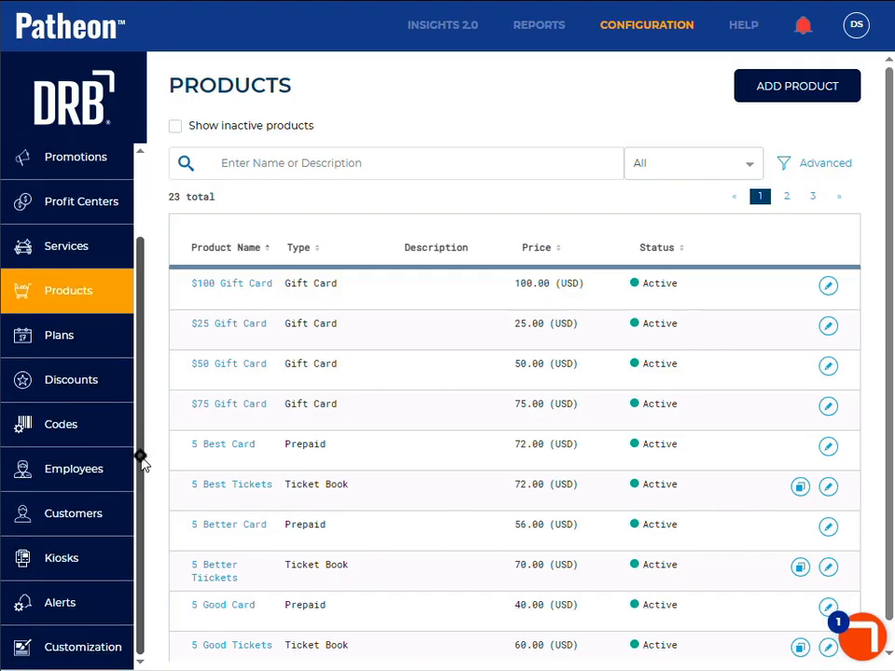
left_click(80, 650)
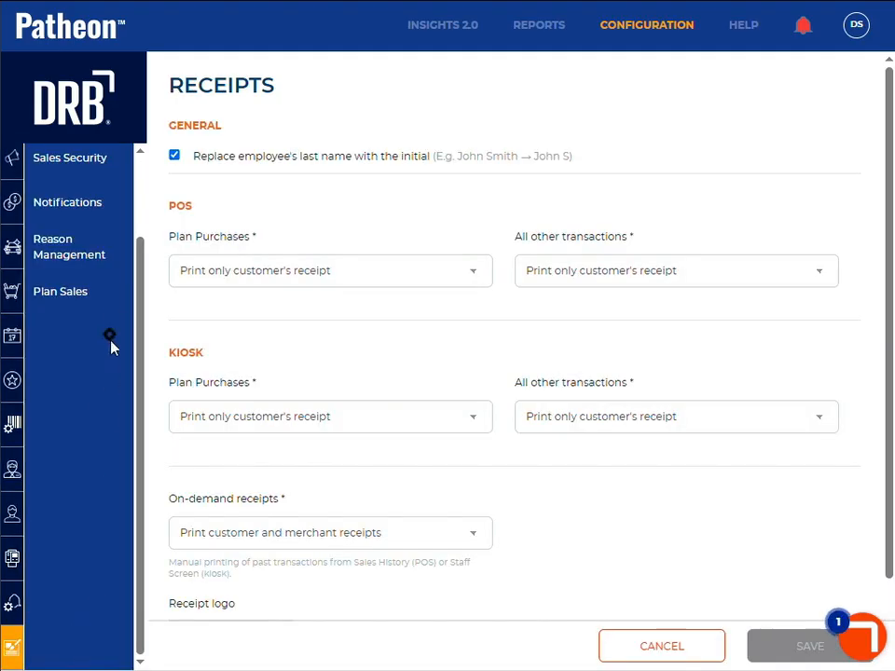
left_click_drag(142, 293, 145, 206)
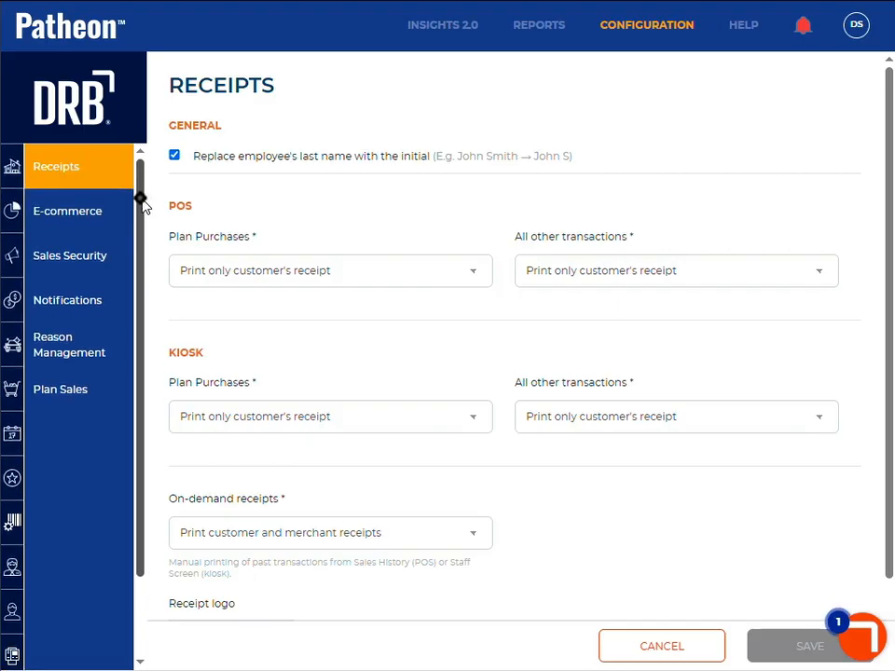
left_click(74, 352)
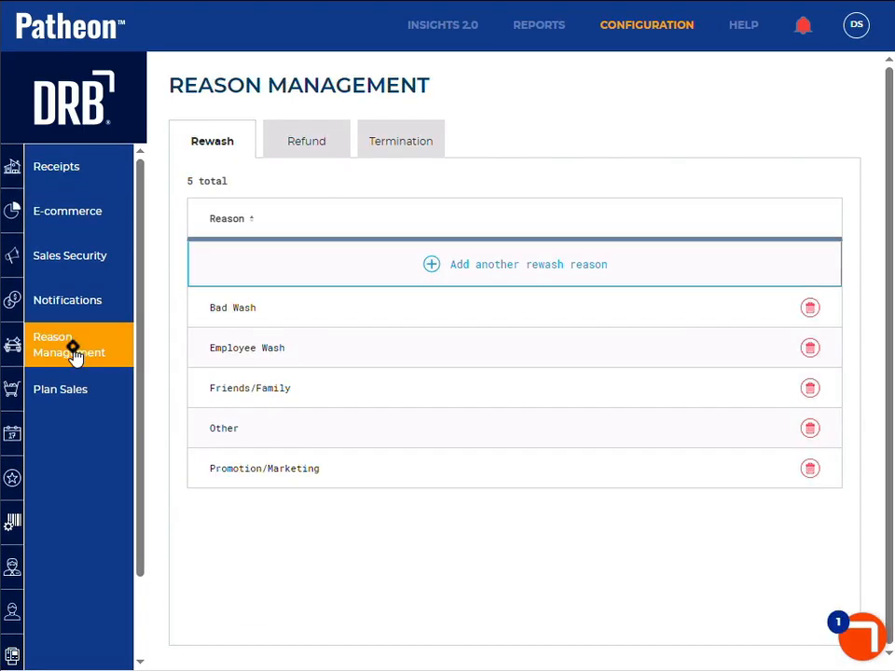
left_click(304, 143)
left_click(377, 148)
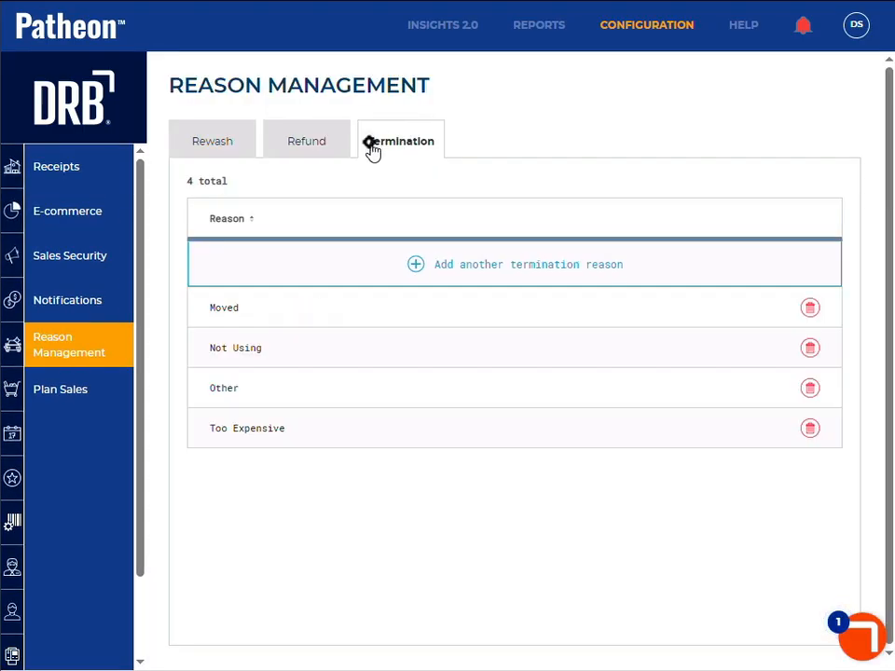
Step: Add the refund reason "Op Err: Wrong Change" in Reason Management and permanently delete the Operator Error refund reason
left_click(312, 149)
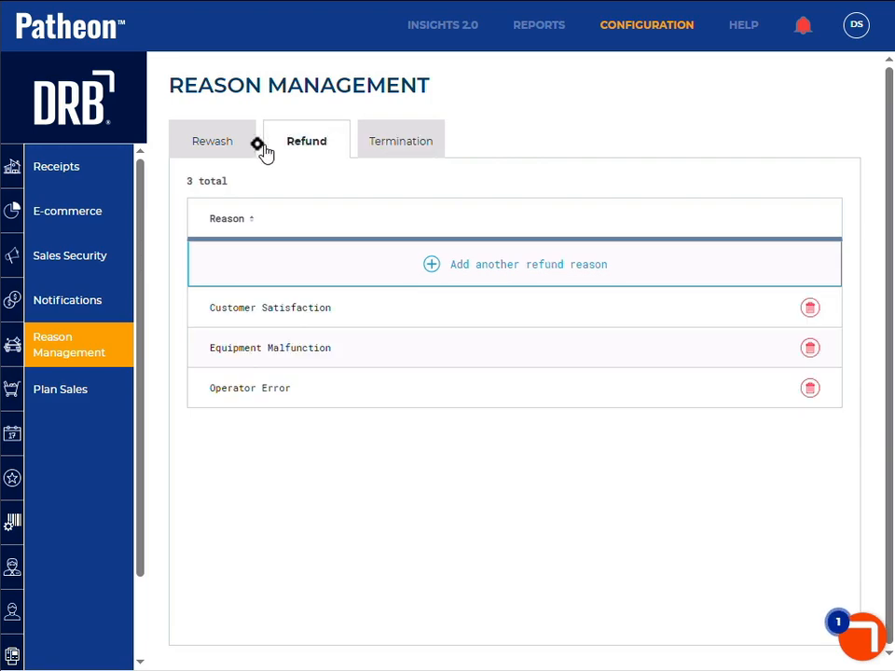
left_click(214, 146)
left_click(399, 146)
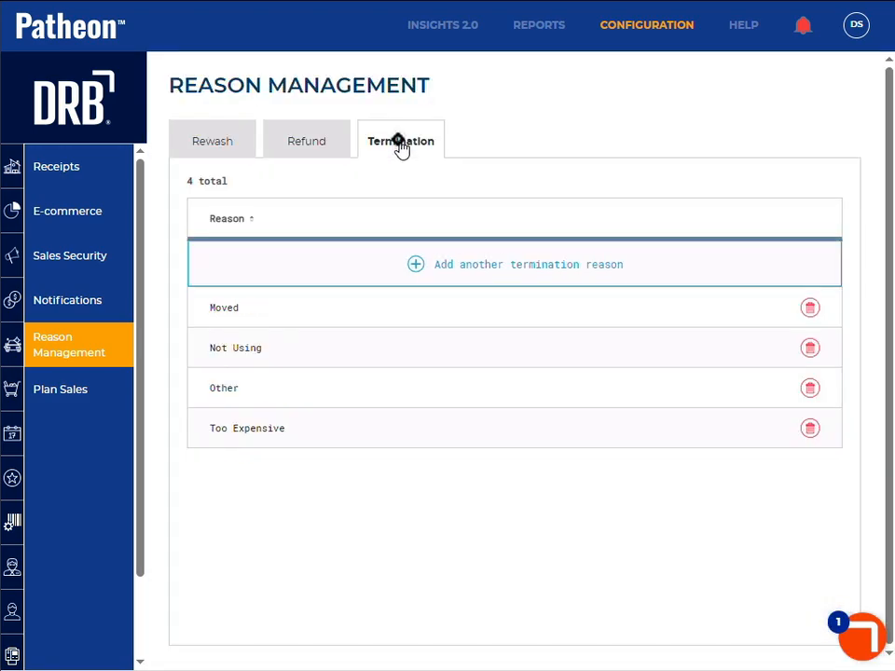
left_click(312, 149)
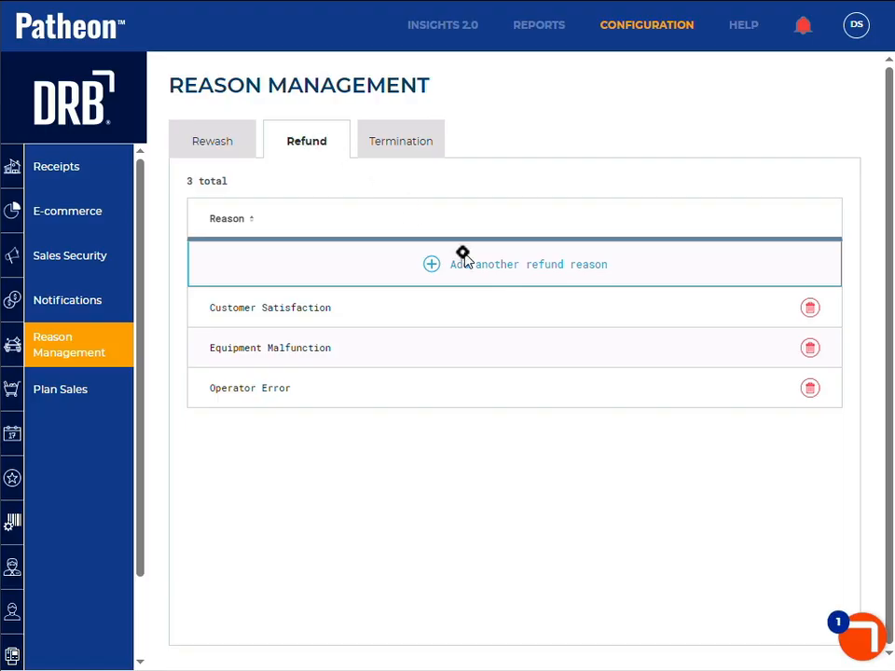
left_click(501, 271)
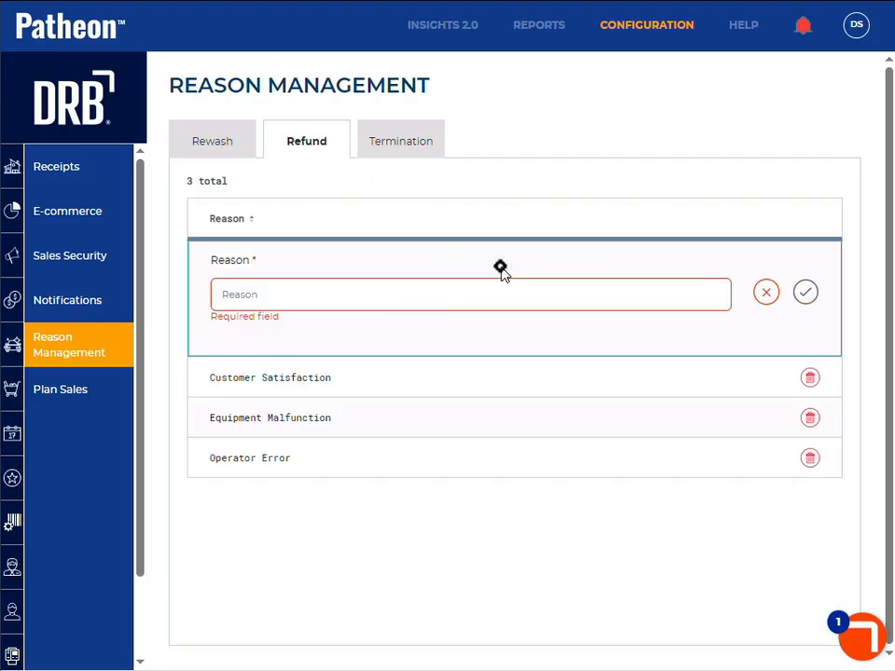
left_click(400, 298)
type("Op")
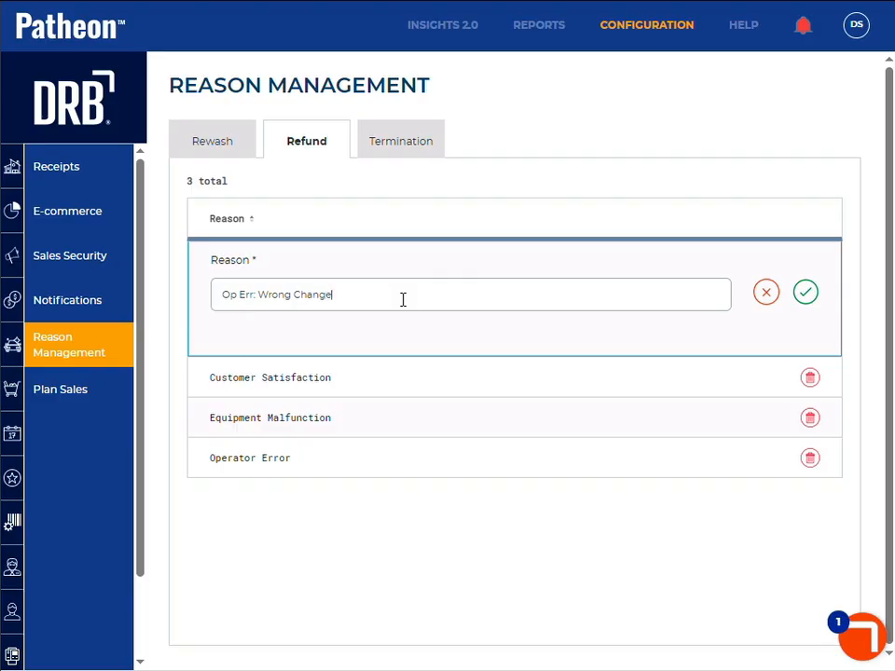
type("Err: Wrong Change")
left_click(803, 295)
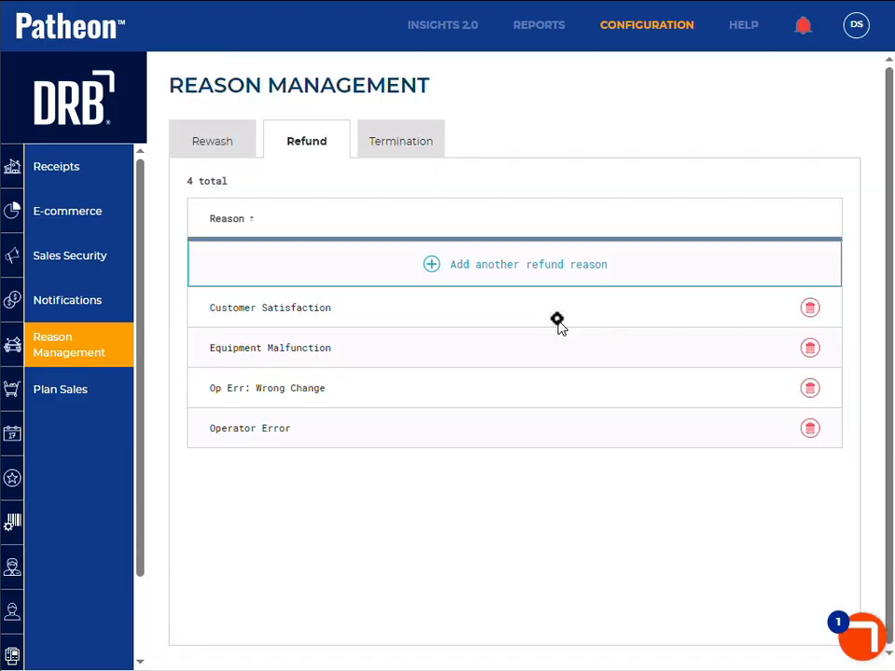
left_click(811, 431)
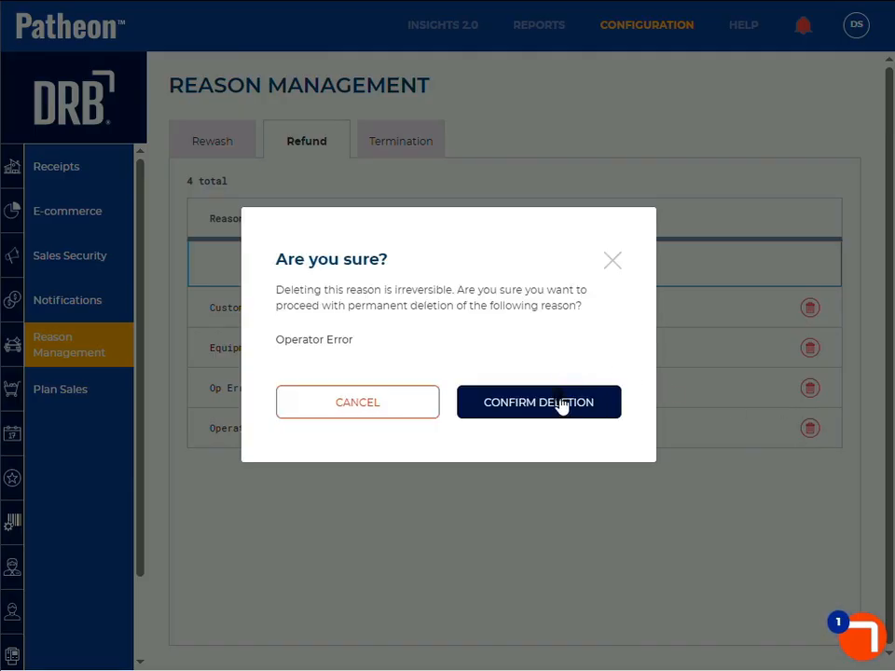
left_click(553, 404)
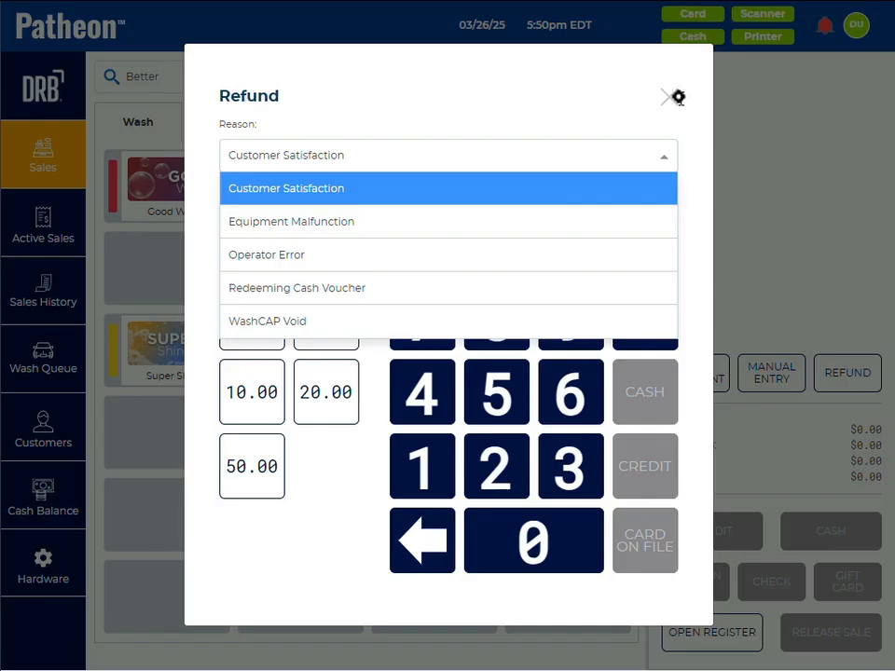
Step: In the Patheon point of sale, close and restart the refund, and choose "Op Err: Wrong Change" as its reason
left_click(678, 97)
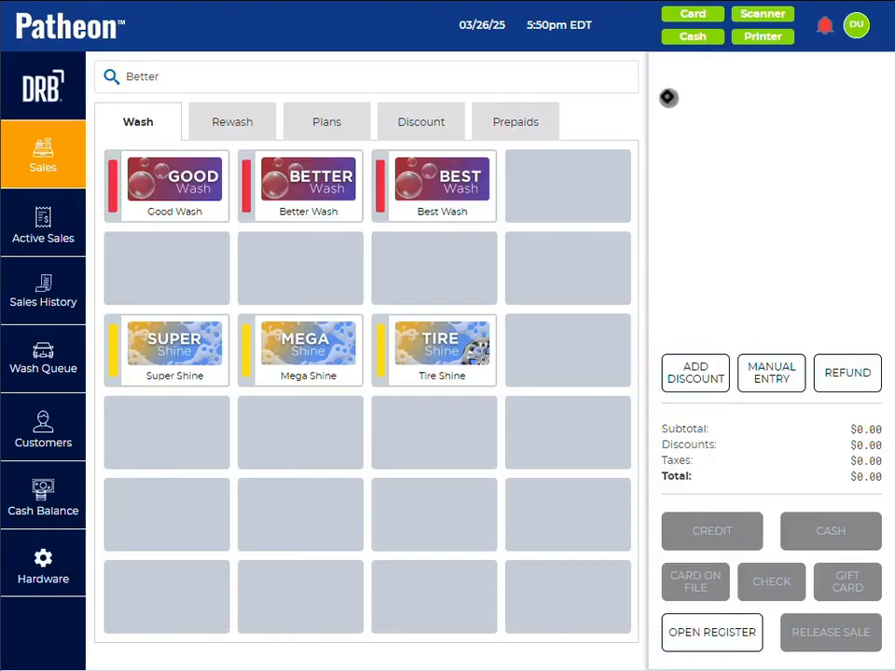
left_click(846, 376)
left_click(500, 156)
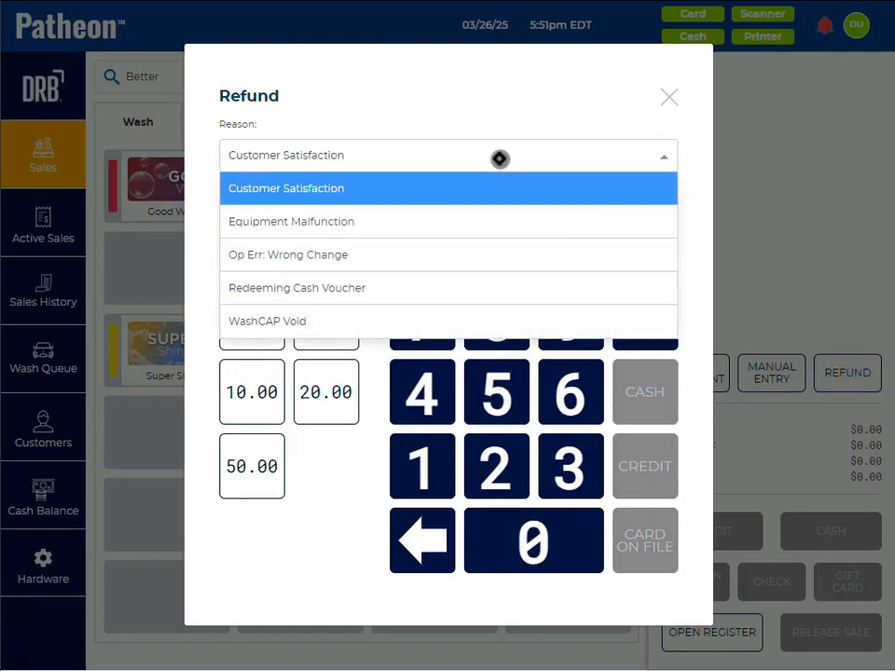
left_click(407, 250)
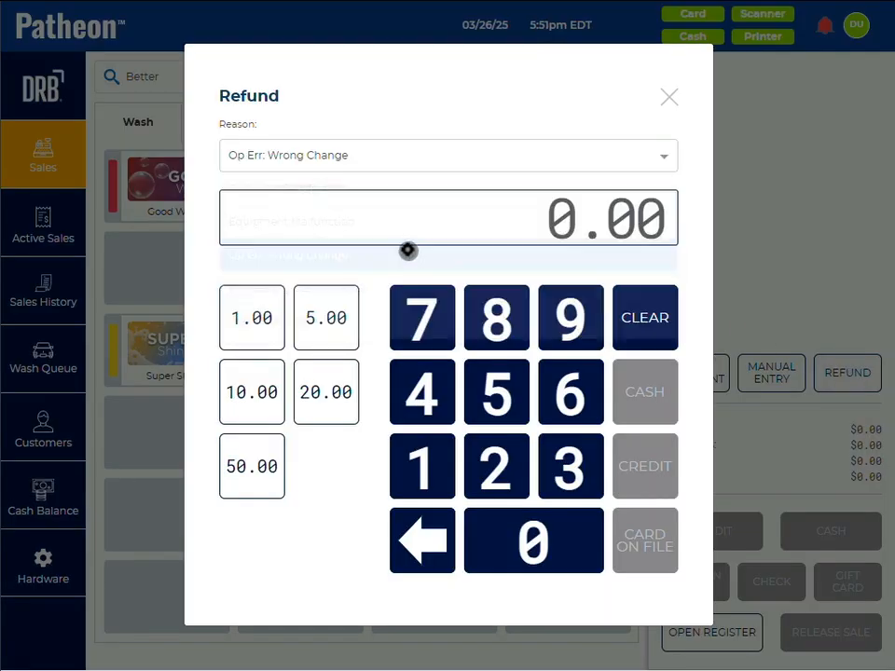
left_click(417, 156)
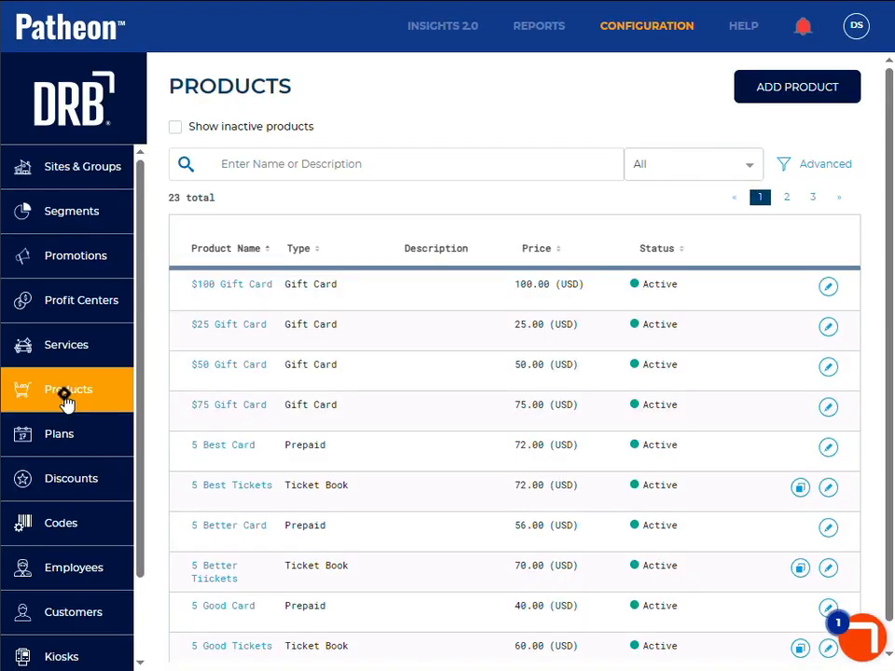
Step: In the Patheon configuration portal, start a new Wash product and enable Show Rewash on POS and Kiosk Staff Screen
left_click(777, 89)
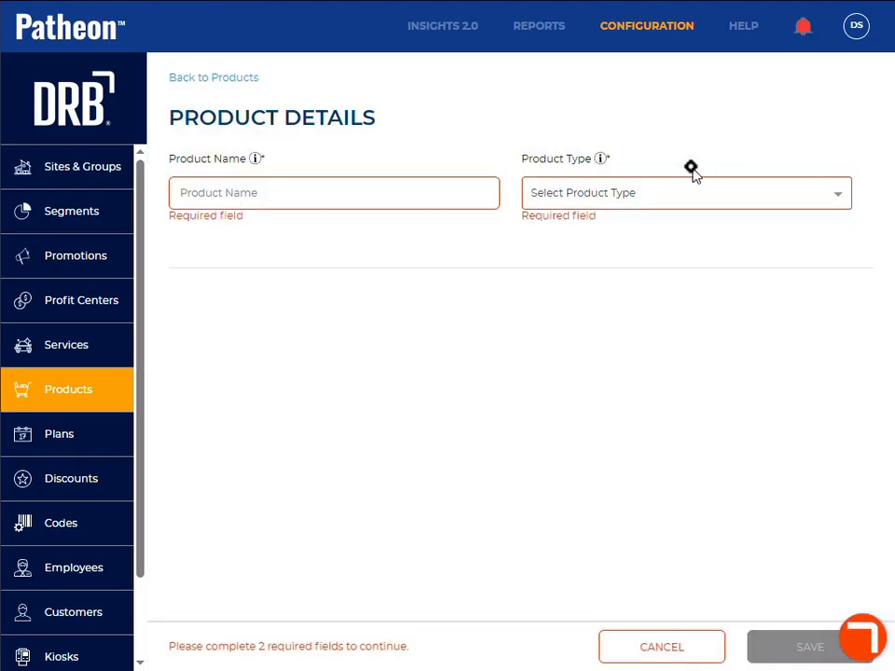
left_click(661, 202)
left_click(582, 297)
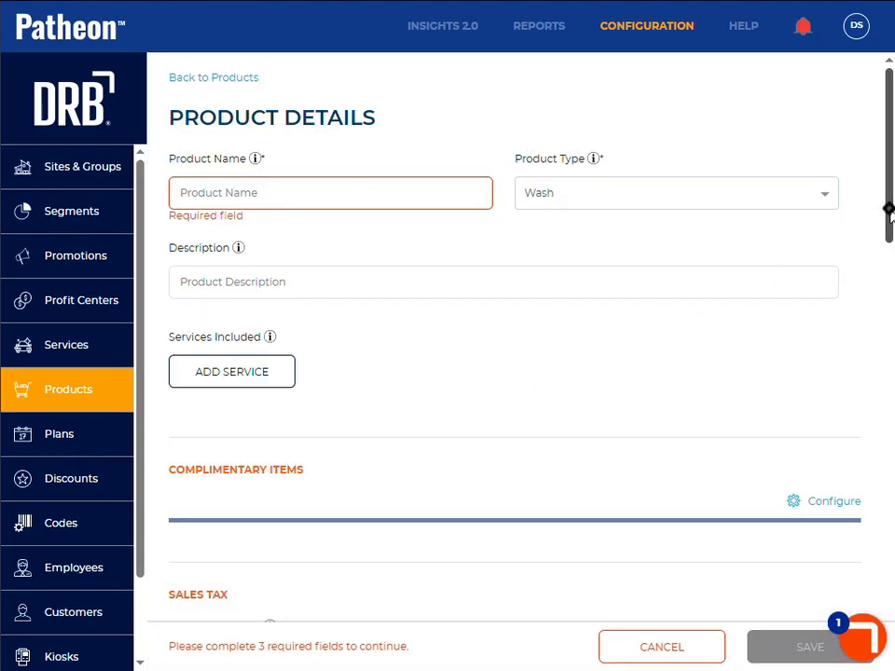
left_click_drag(889, 212, 886, 583)
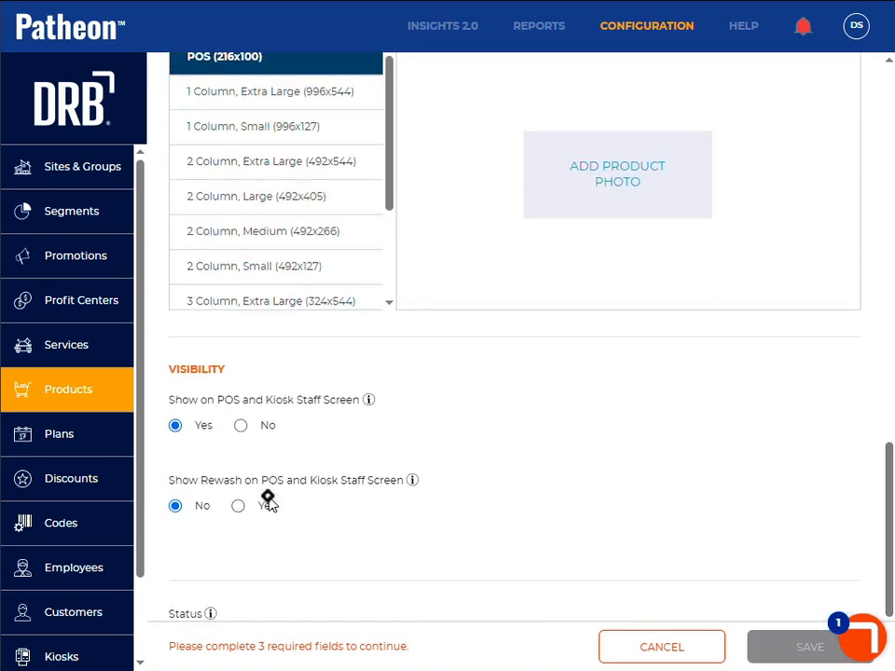
left_click(239, 507)
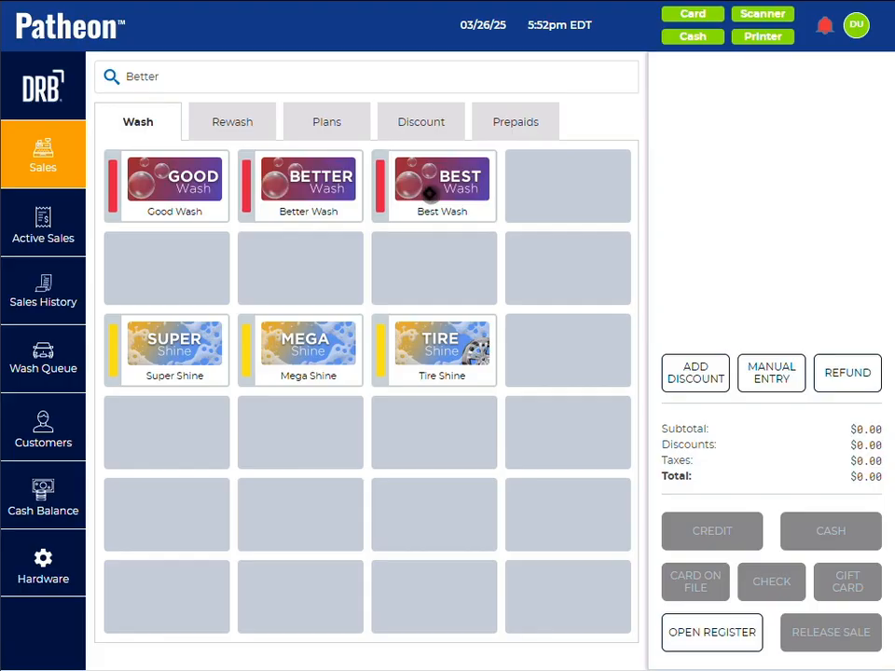
Step: In the Patheon point of sale, apply Rewash Good Wash to the current vehicle with the reason Bad Wash
left_click(241, 122)
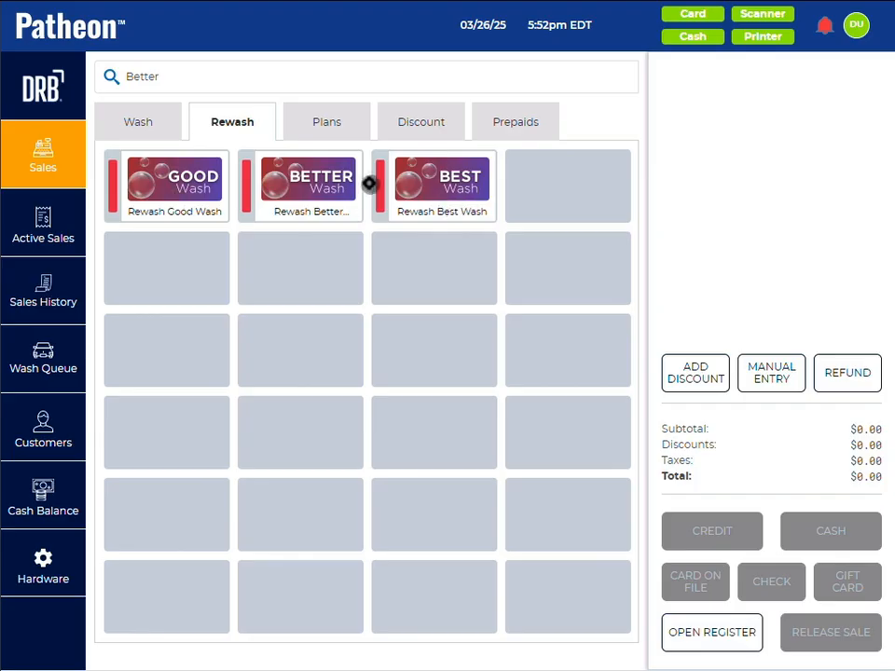
left_click(173, 182)
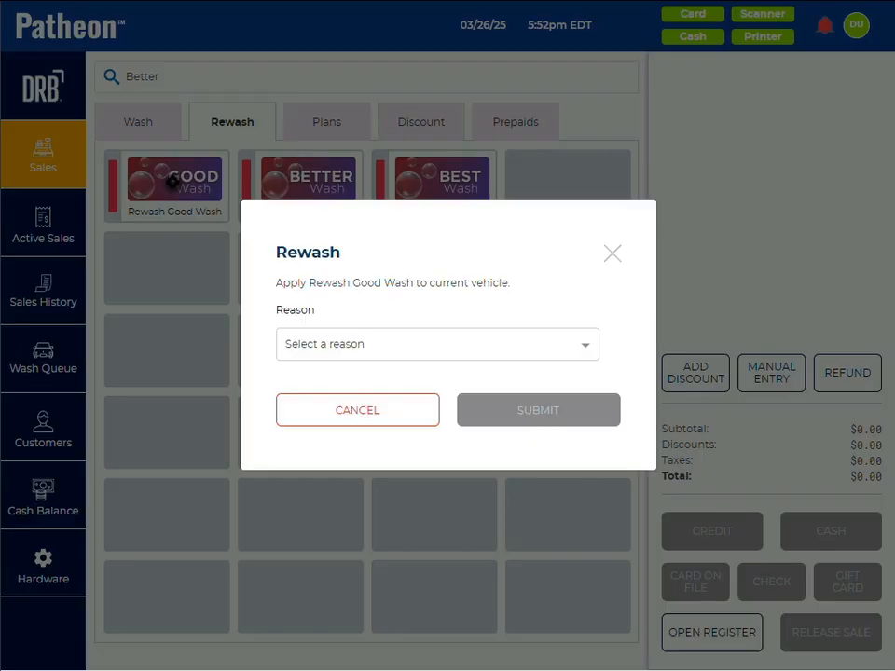
left_click(359, 343)
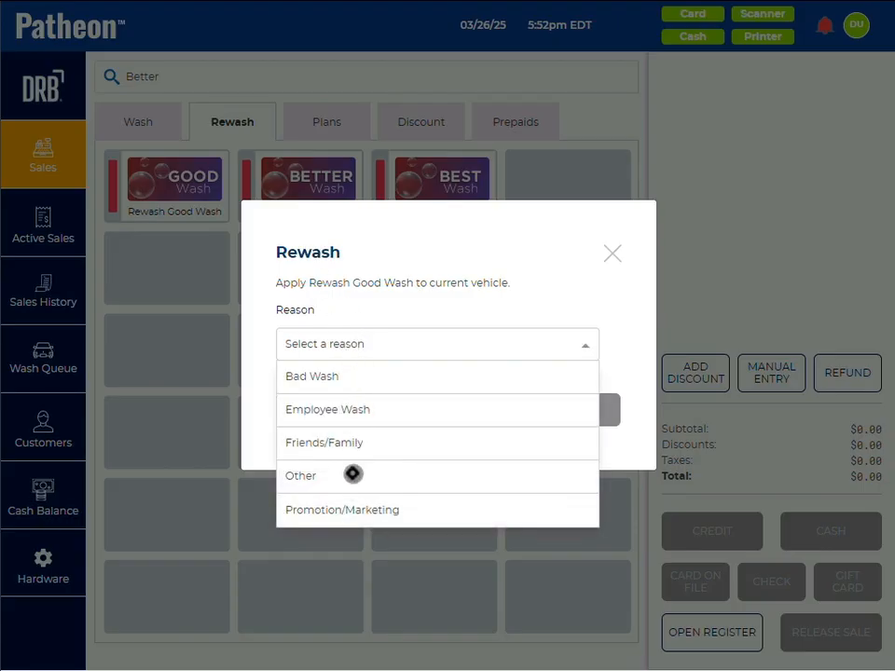
left_click(343, 378)
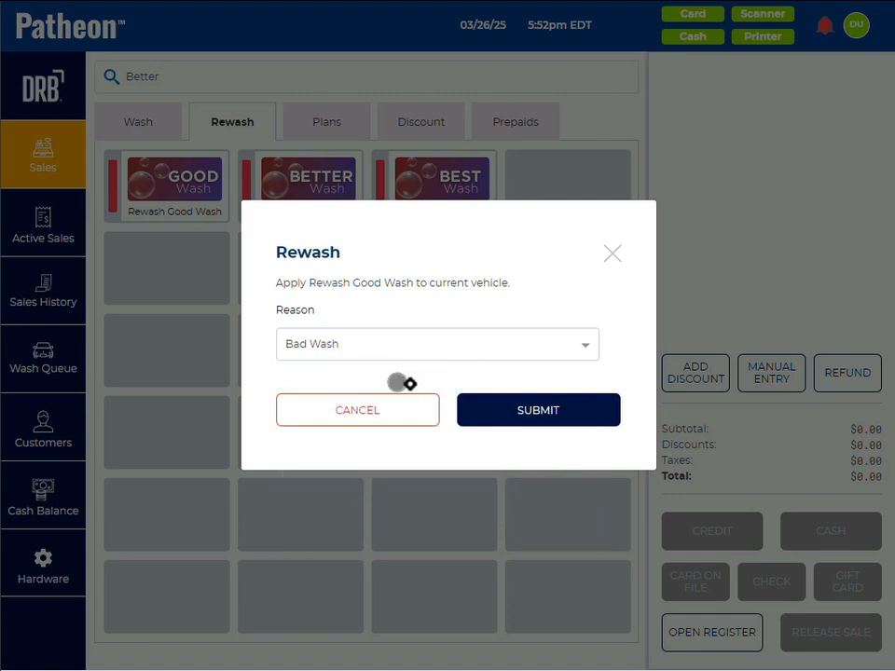
left_click(499, 410)
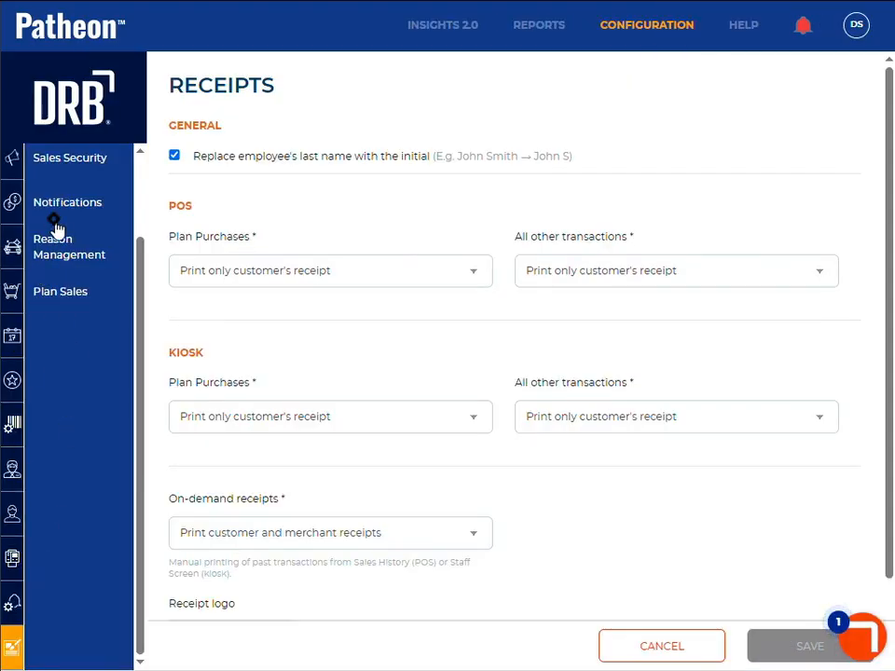
Step: In the configuration portal's Reason Management, add the rewash reason "Bad Wash: Equip Failure" and delete the plain Bad Wash reason
left_click(58, 259)
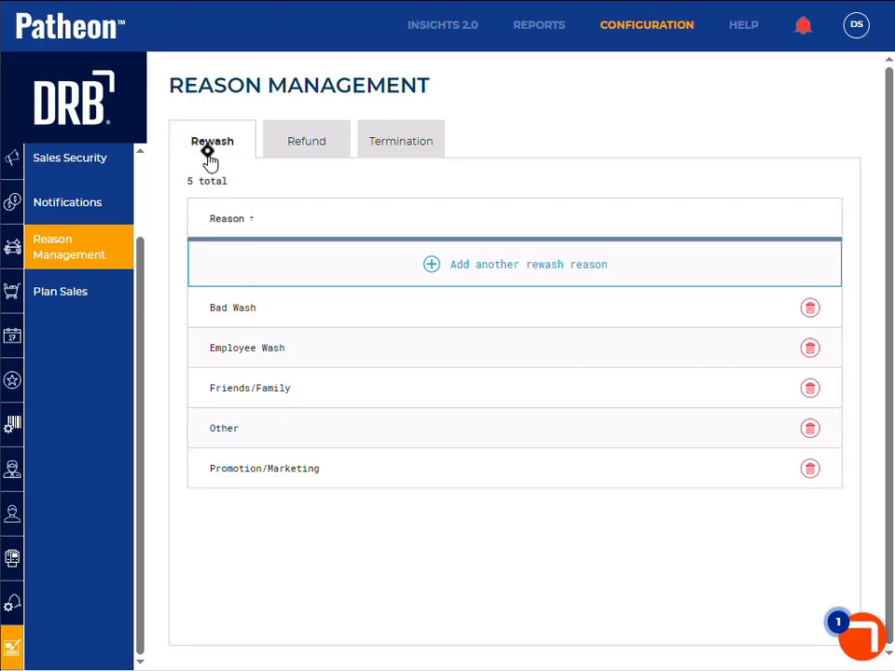
left_click(534, 273)
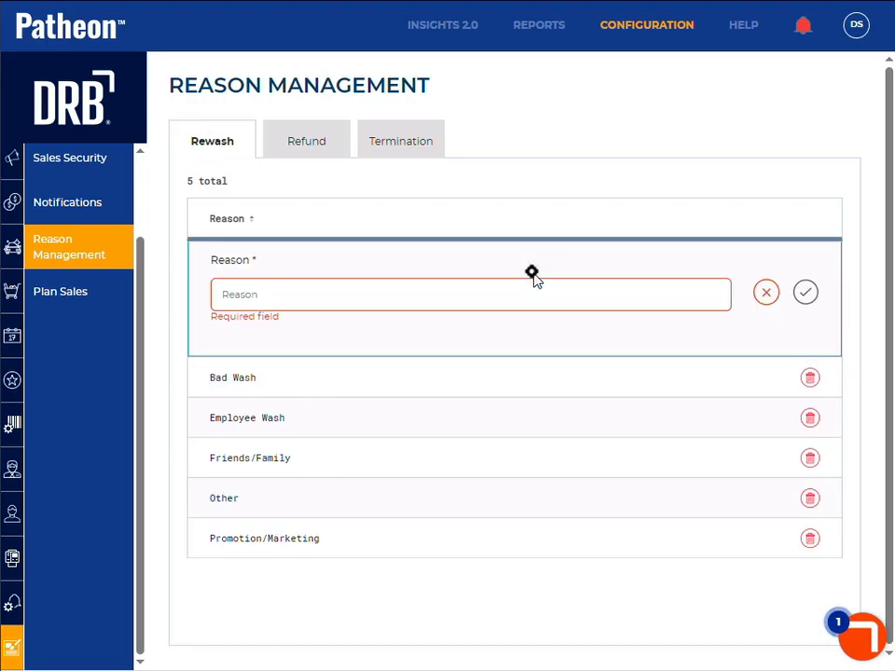
left_click(349, 292)
type("Bad Wash: Equip F")
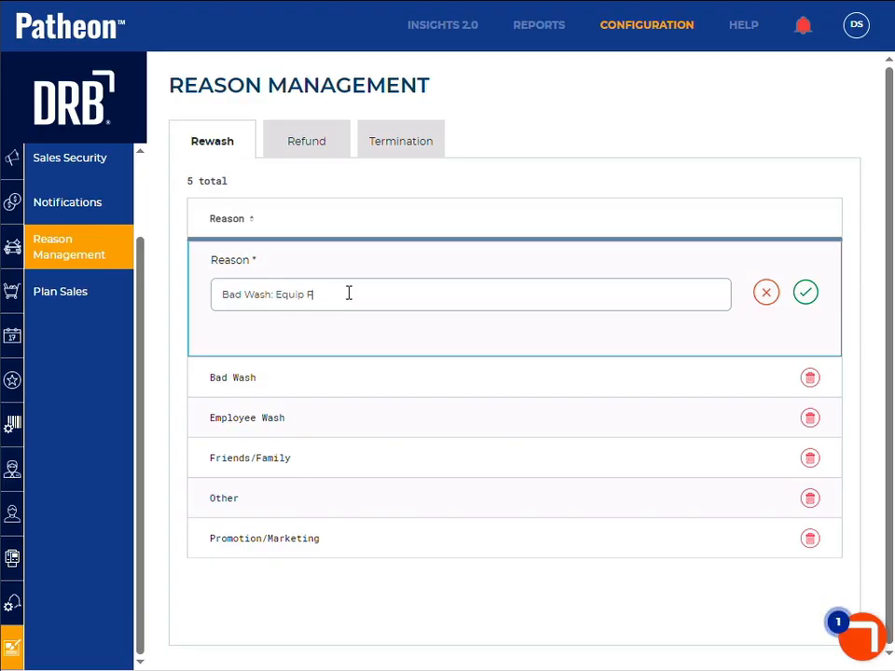
type("ailure")
left_click(806, 293)
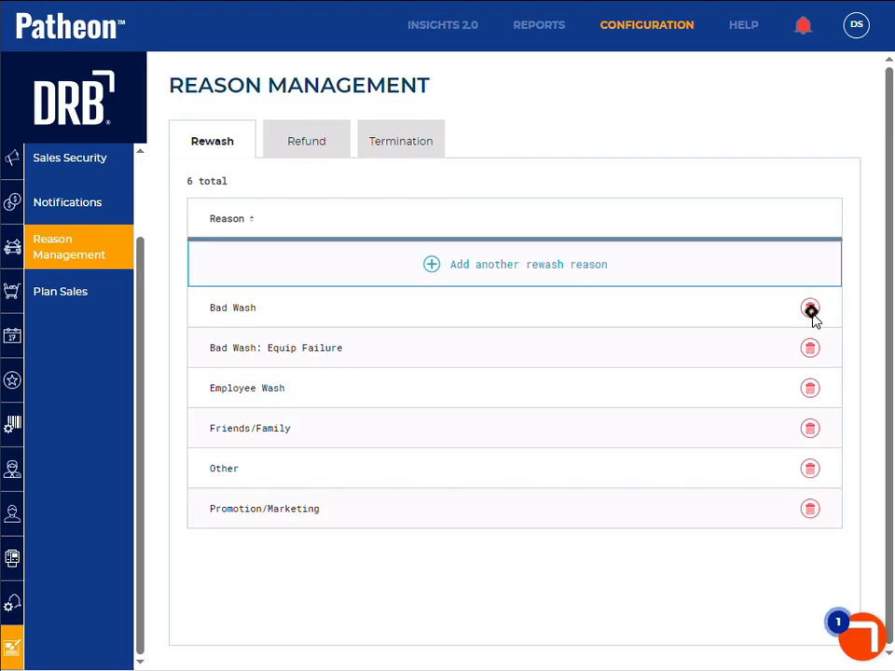
left_click(810, 311)
left_click(516, 413)
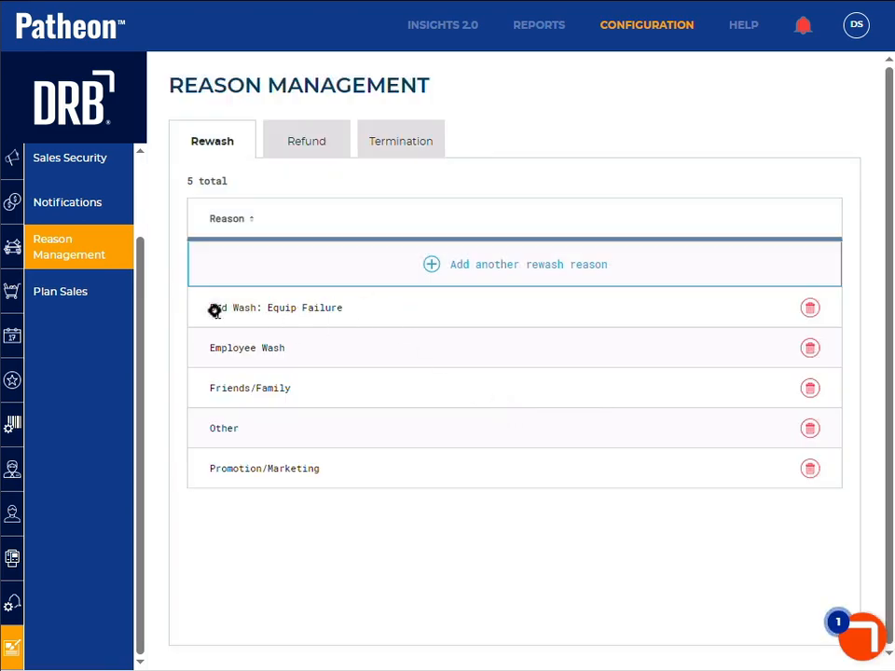
Step: Add another rewash reason named "Bad Wash: Customer Service"
left_click(508, 268)
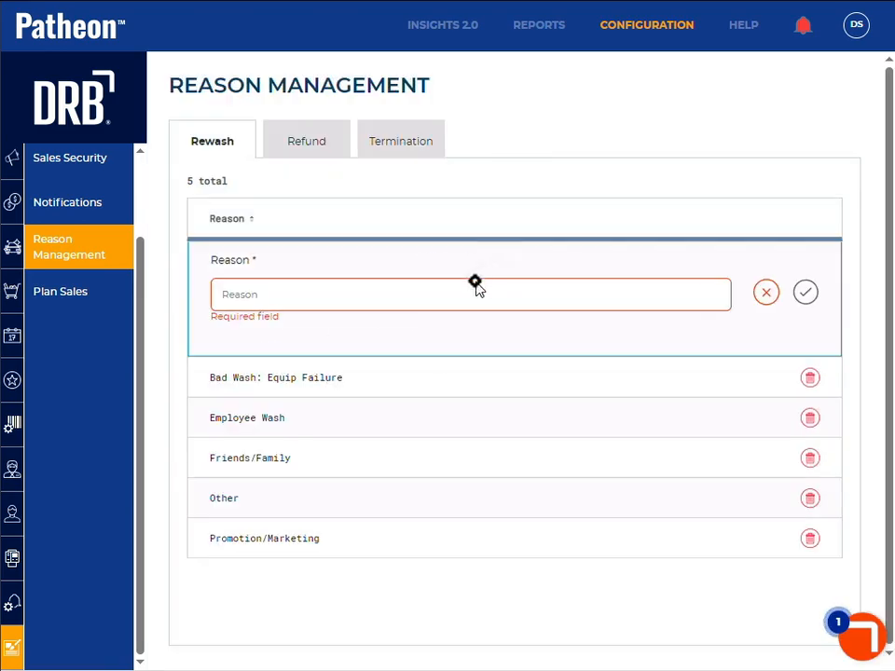
left_click(398, 304)
type("Bad Wash:")
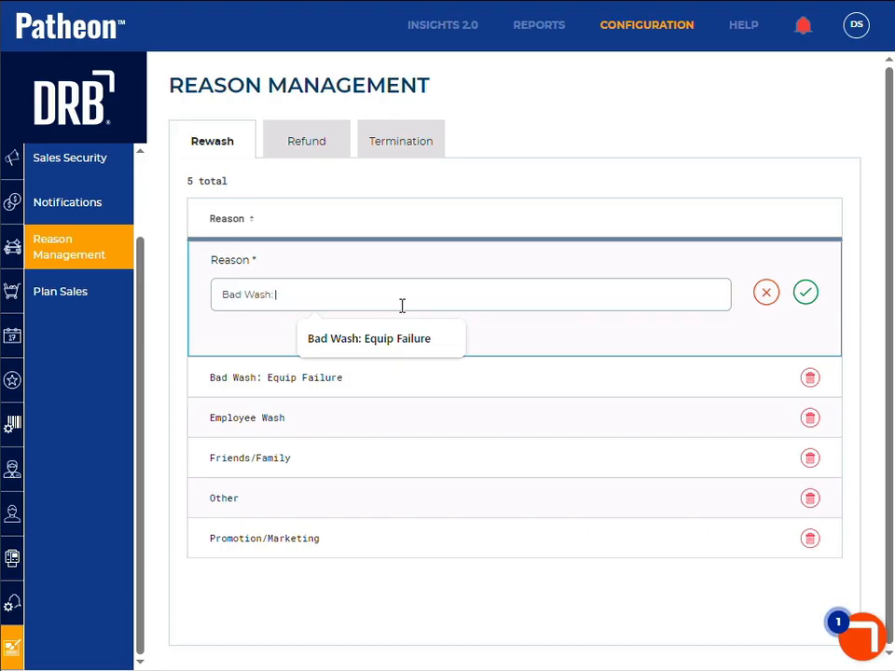
type(" Customer")
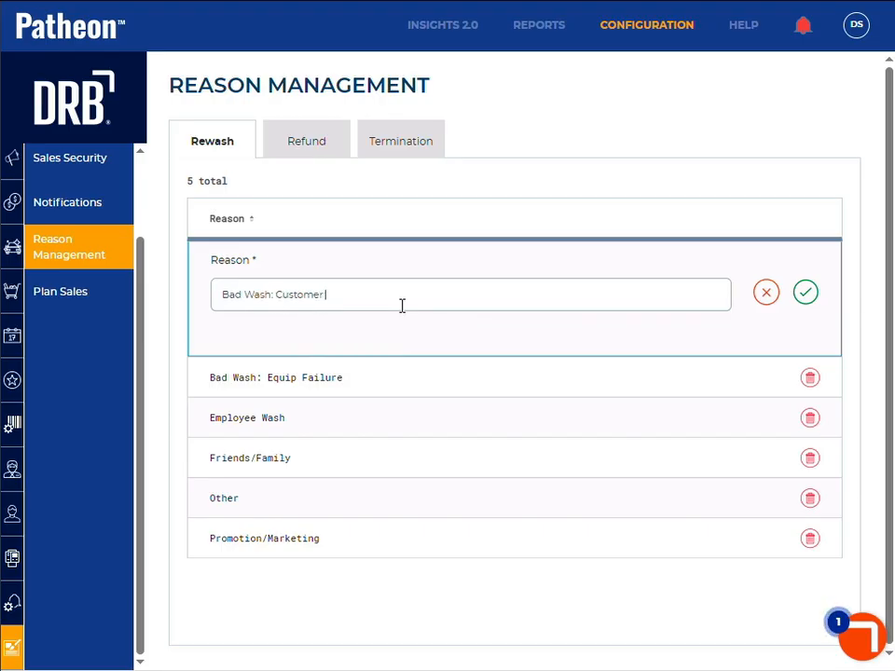
type(" Service")
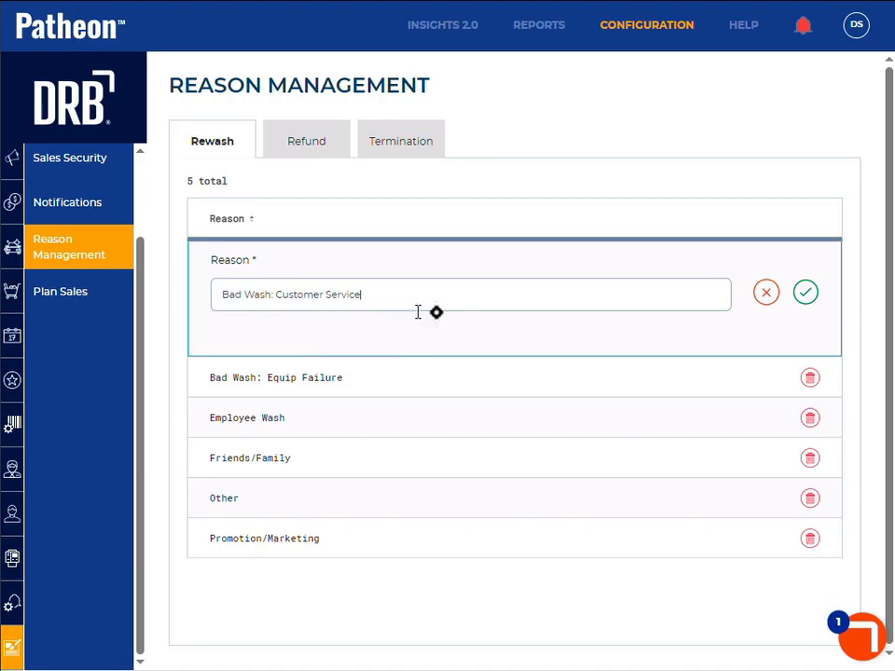
left_click(808, 295)
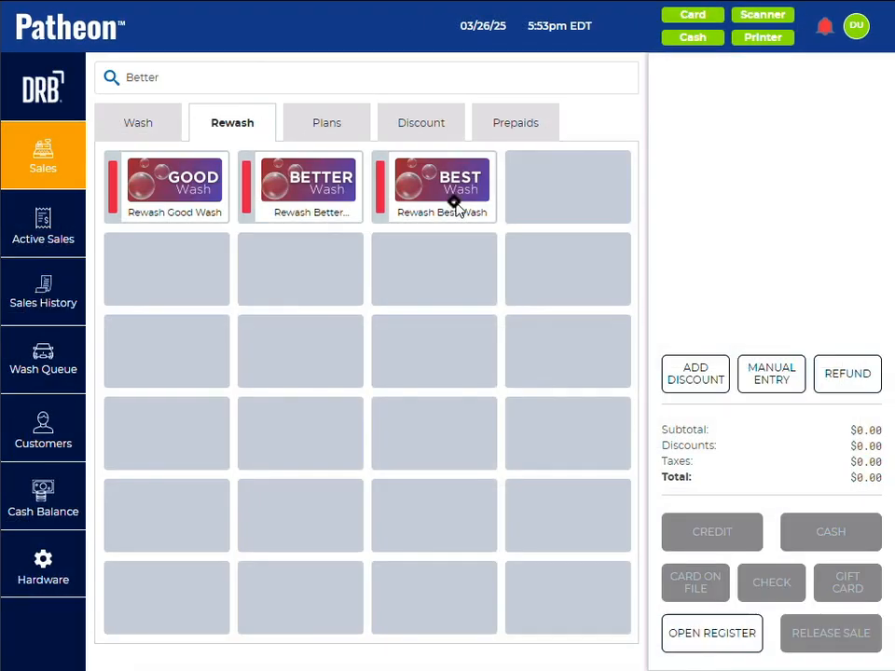
Step: In the point of sale, apply Rewash Better Wash with the reason "Bad Wash: Customer Service" and return to the wash products
left_click(454, 203)
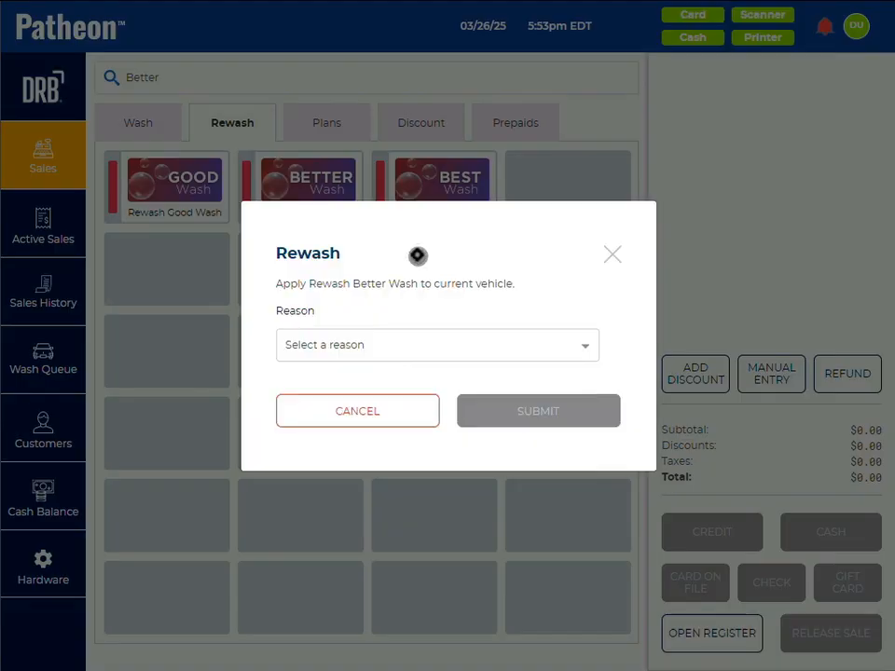
left_click(396, 344)
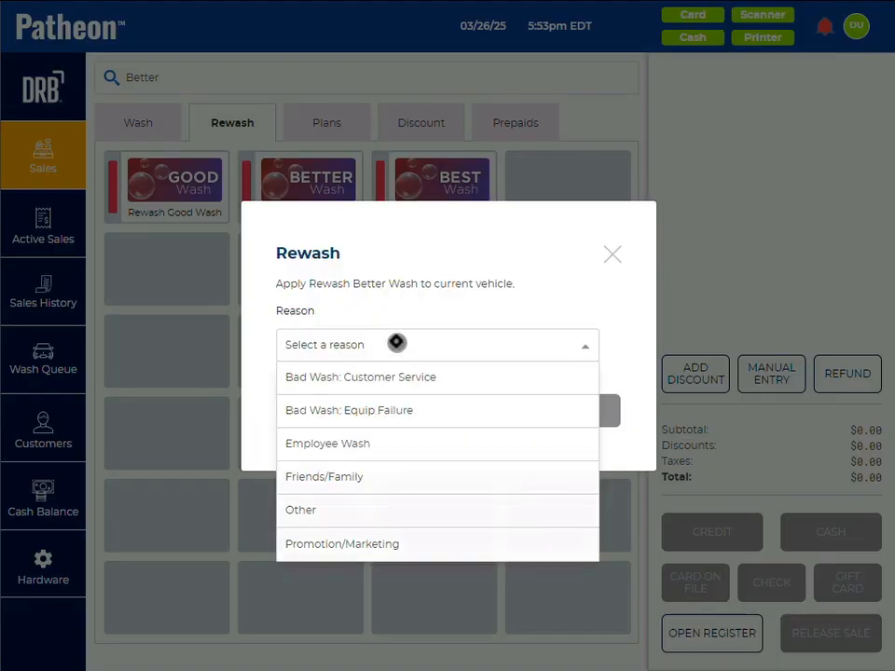
left_click(361, 378)
left_click(508, 412)
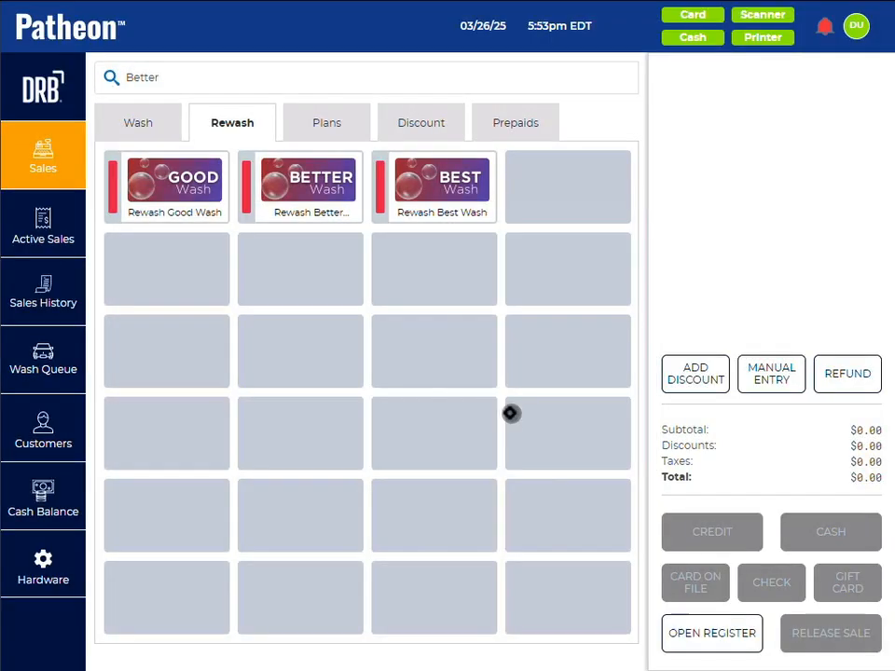
left_click(119, 121)
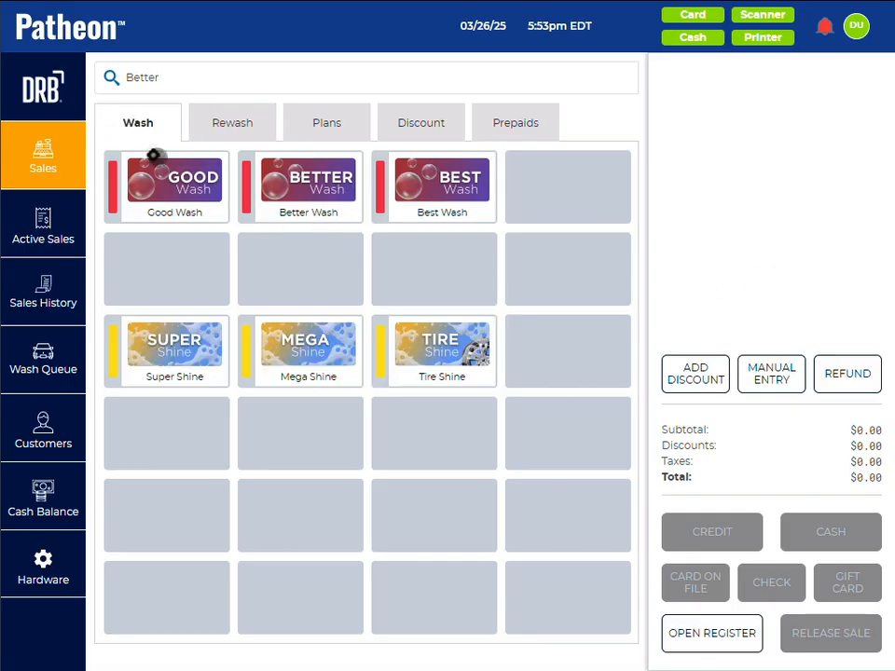
left_click(227, 135)
left_click(295, 196)
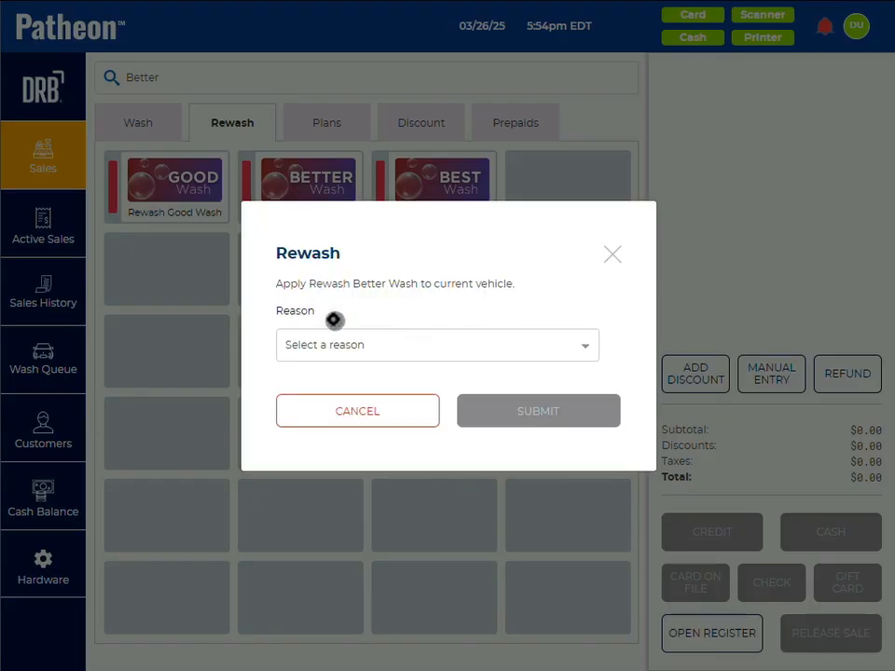
left_click(344, 409)
Step: View the vehicles waiting in the wash queue and return to the sales screen
left_click(42, 369)
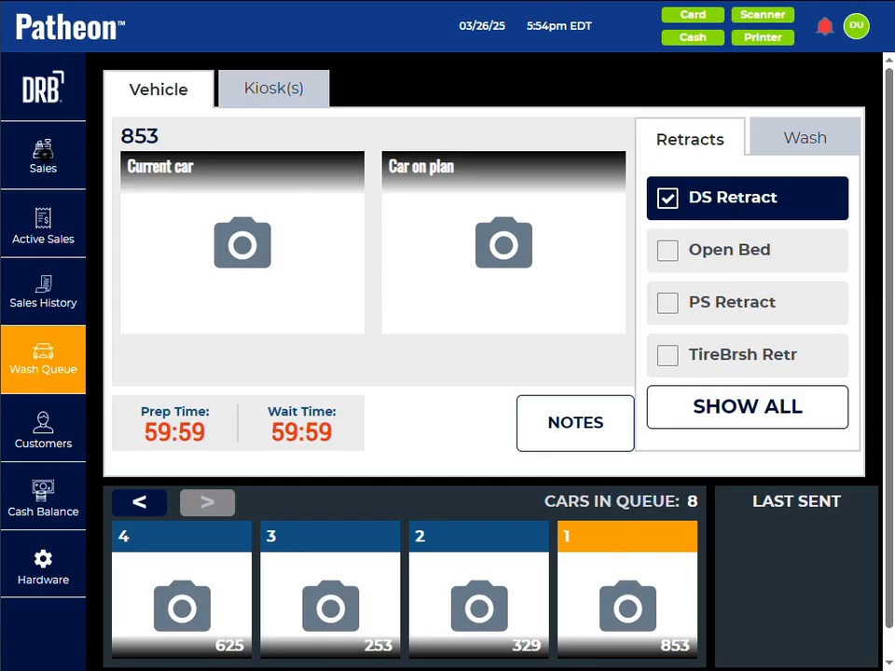
left_click(43, 156)
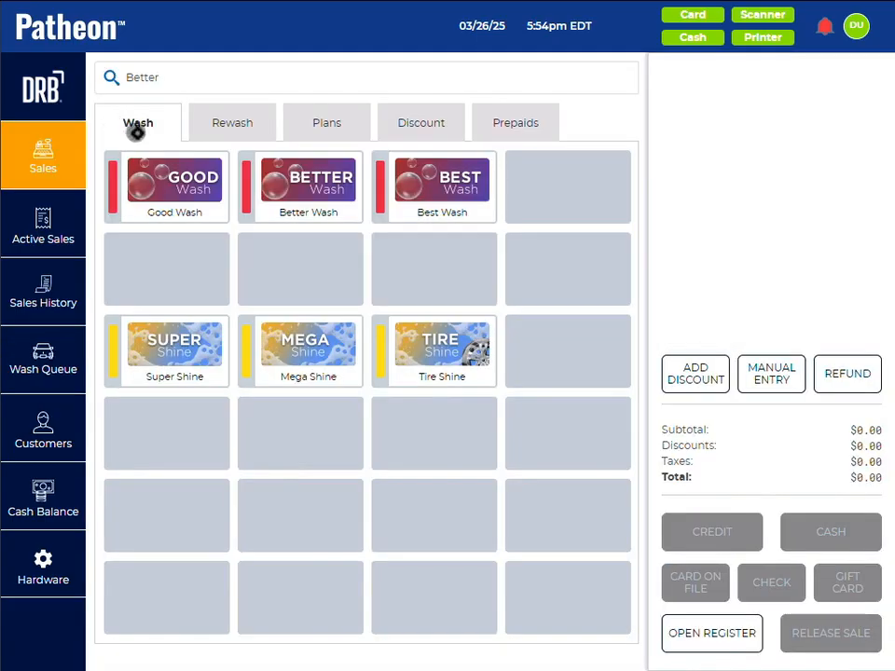
Step: Ring up a Good Wash with the ready-made SMPL1OFF discount, and clear the cart
left_click(189, 193)
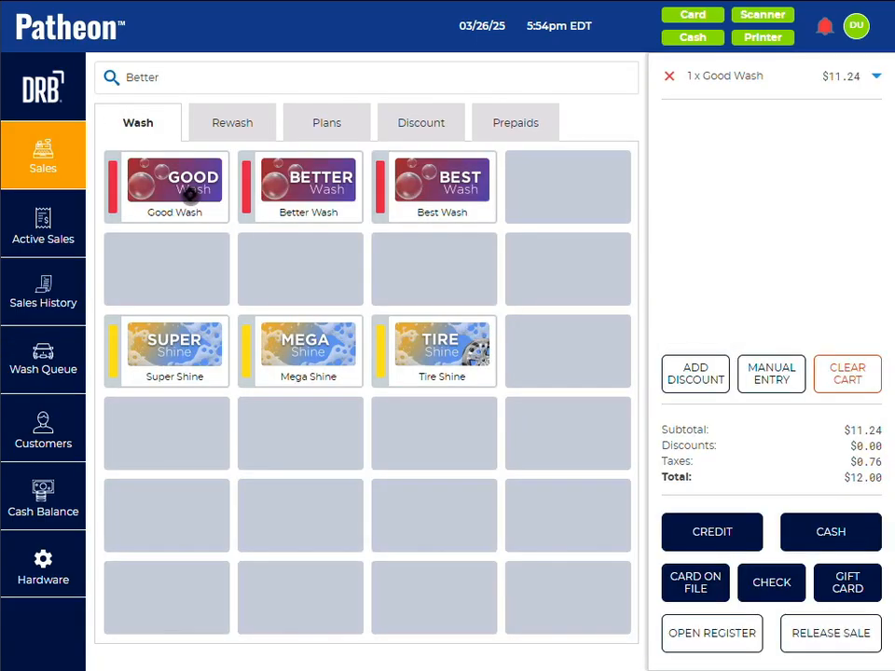
left_click(422, 123)
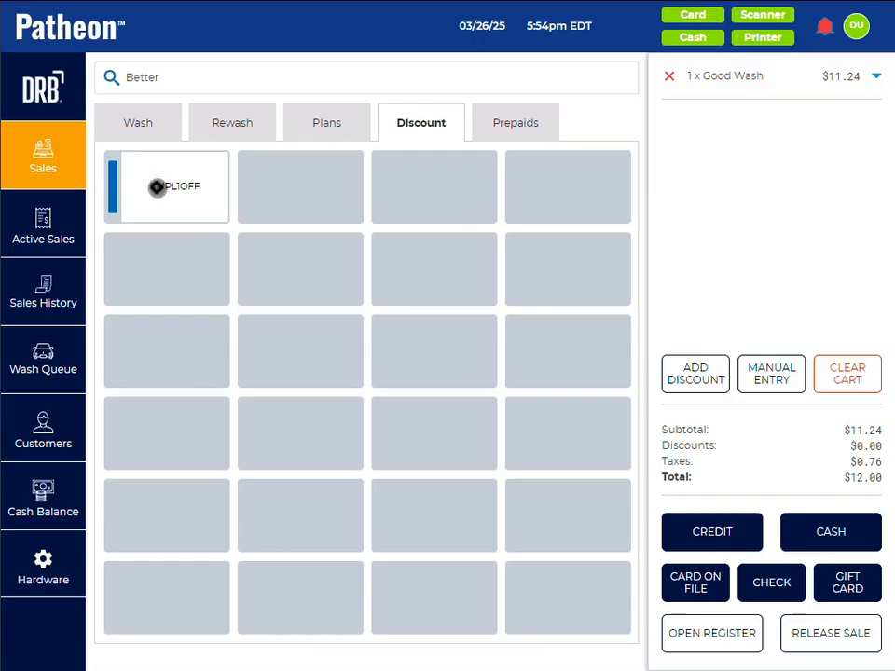
left_click(157, 187)
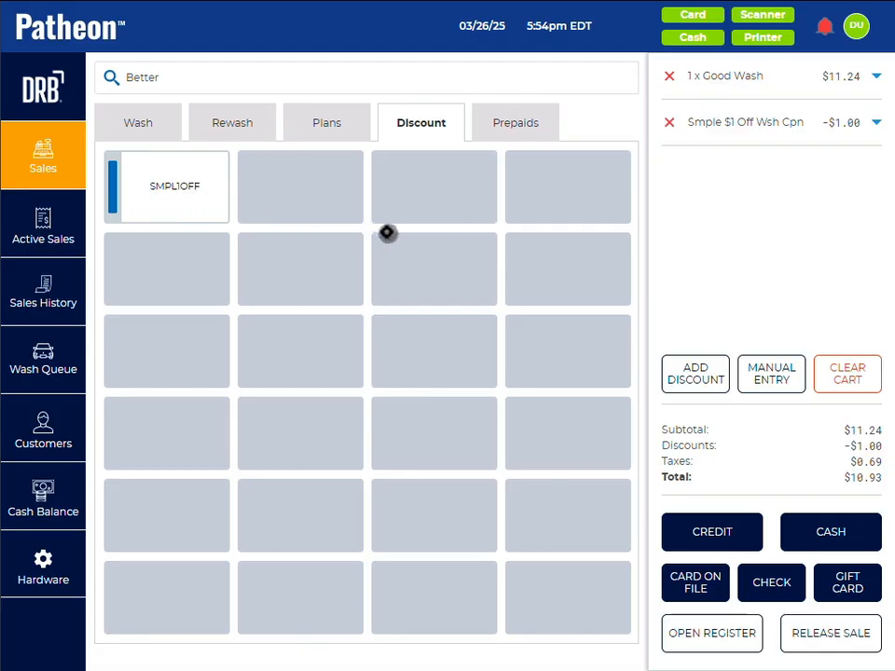
left_click(140, 126)
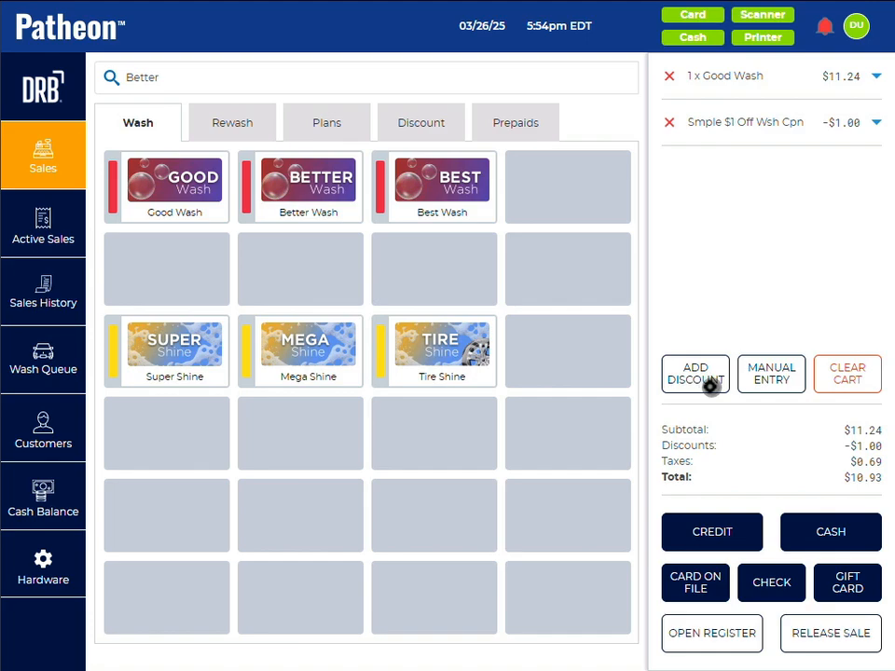
left_click(844, 368)
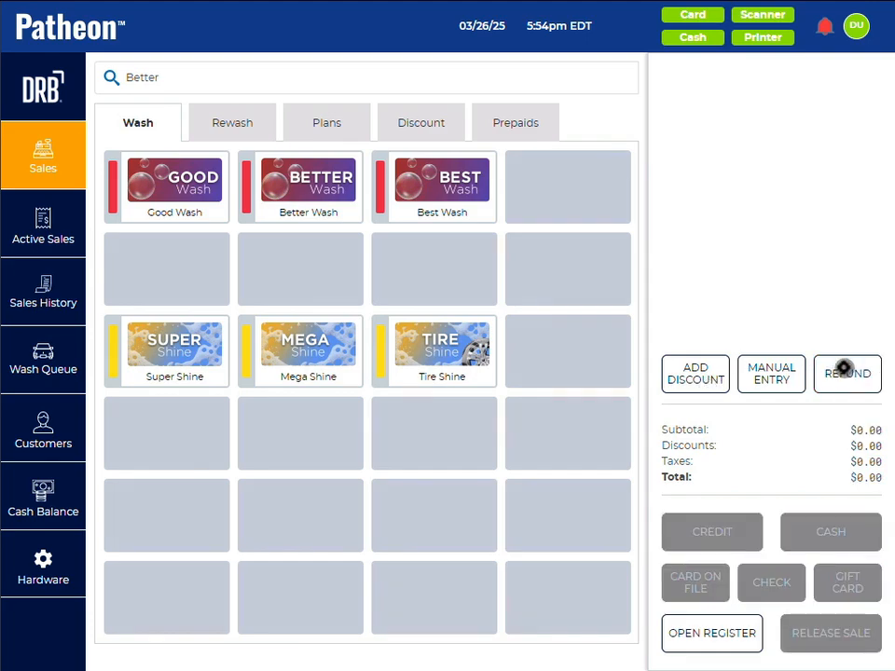
Step: Ring up a Good Wash and manually enter the discount code SMPL1OFF as a coupon
left_click(170, 184)
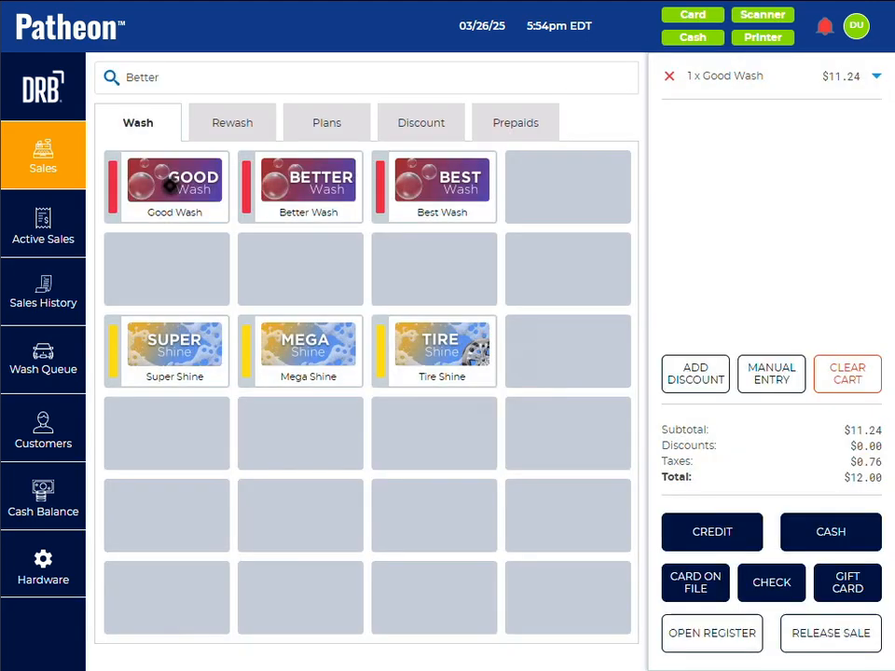
left_click(695, 374)
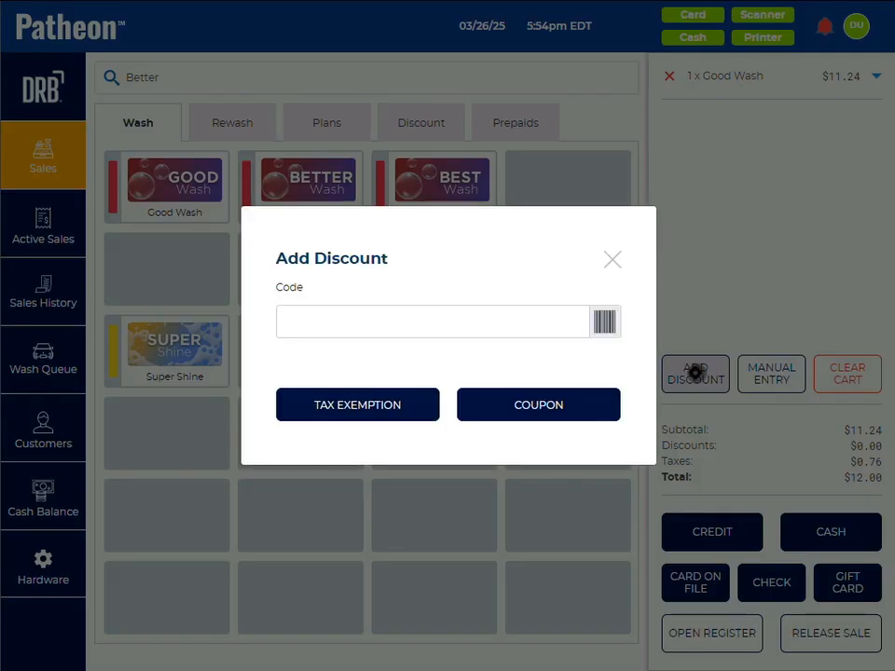
left_click(448, 323)
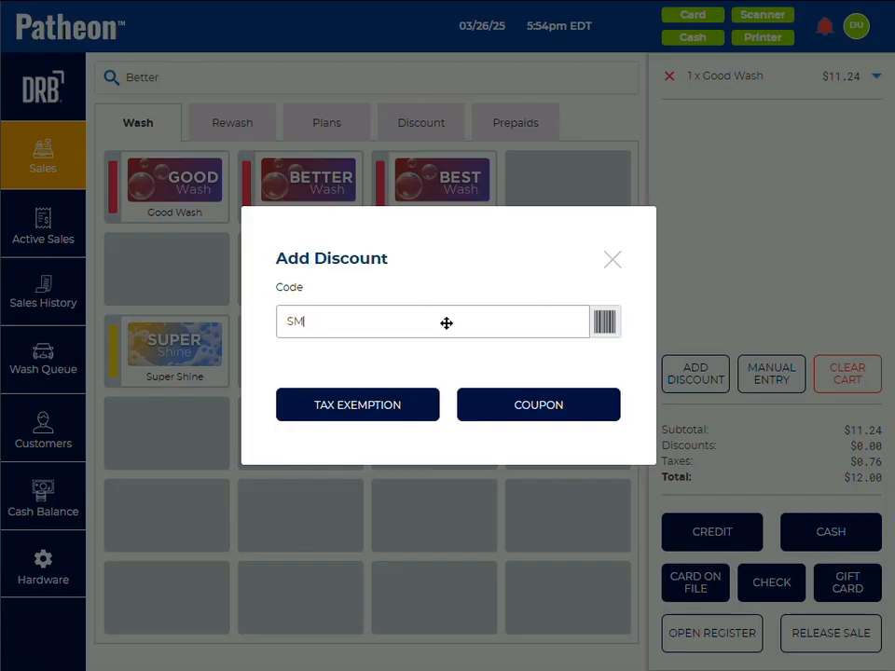
type("SMPL")
left_click(447, 323)
type("1")
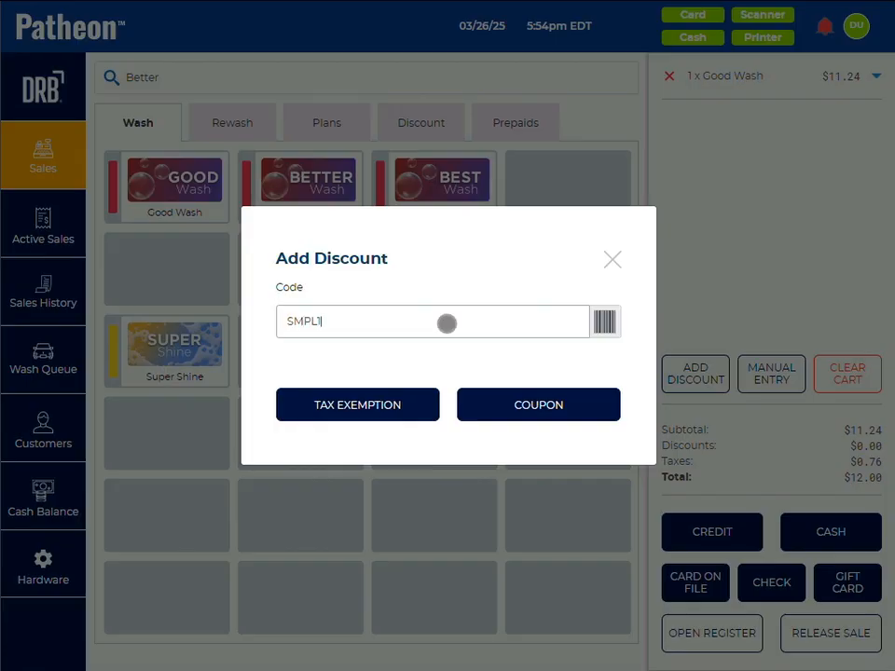
type("0")
left_click(520, 410)
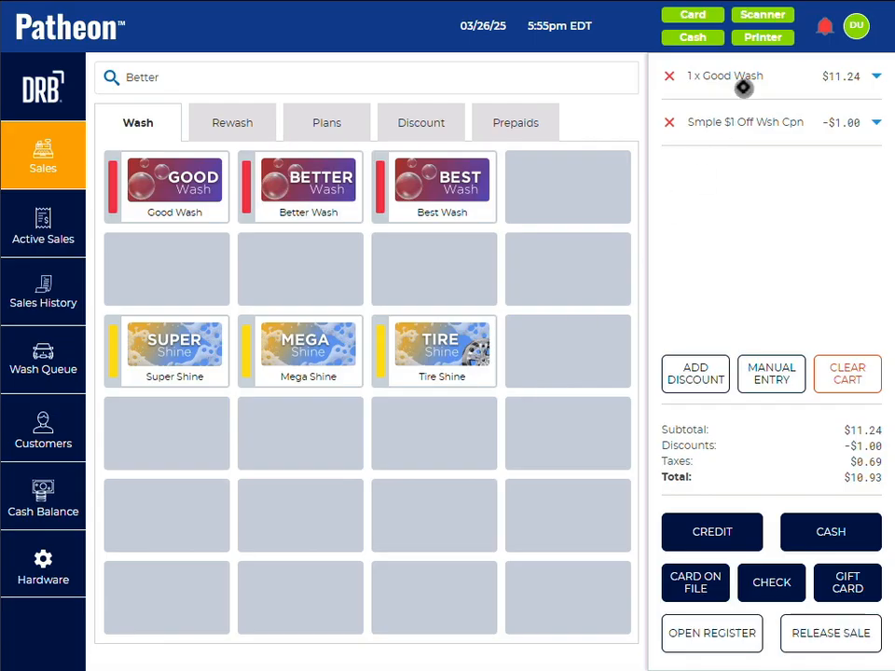
Step: Remove the Smple $1 Off Wsh Cpn from the sale and look at the Add Discount options without applying any
left_click(420, 122)
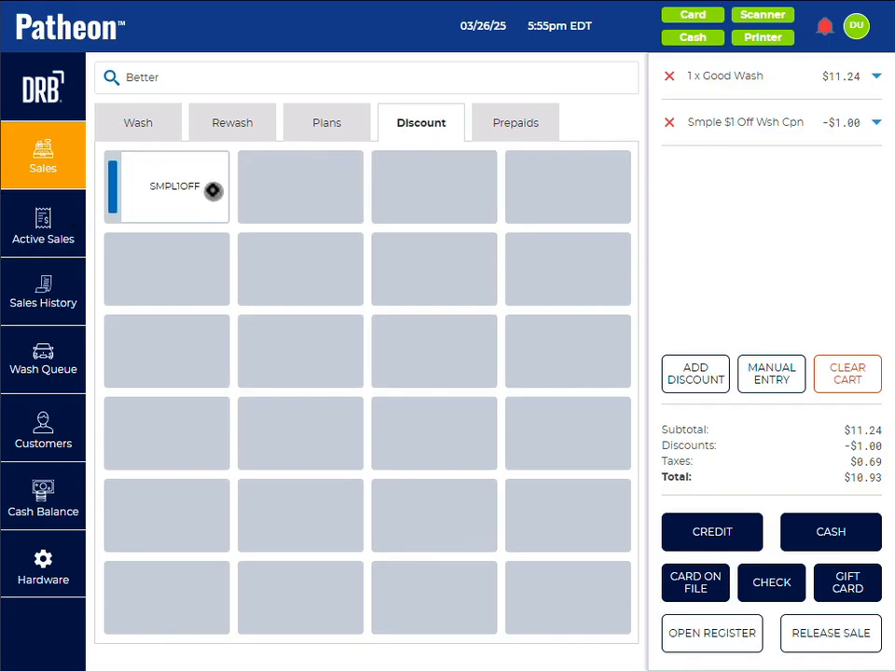
left_click(141, 120)
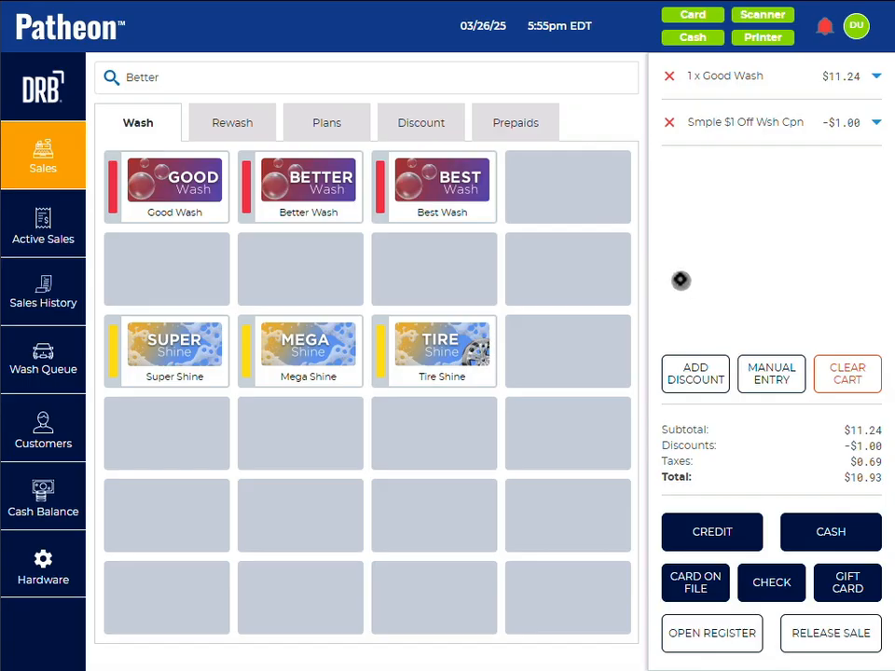
left_click(668, 123)
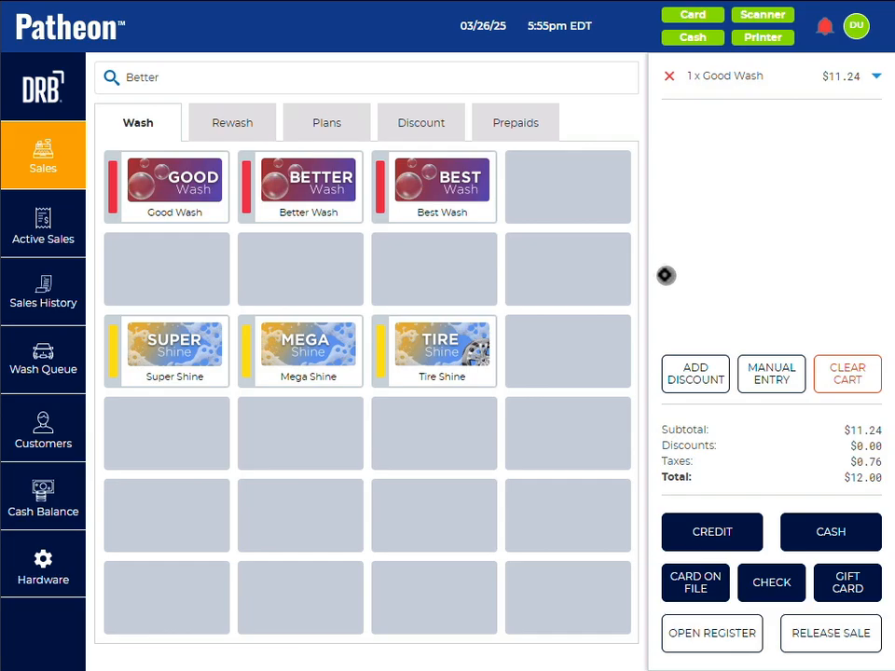
left_click(689, 378)
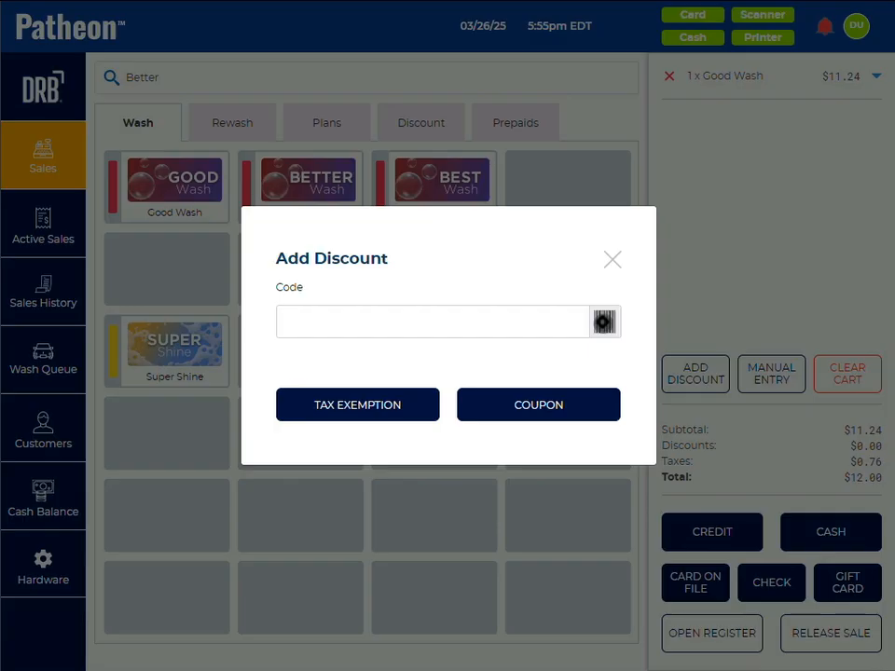
left_click(612, 258)
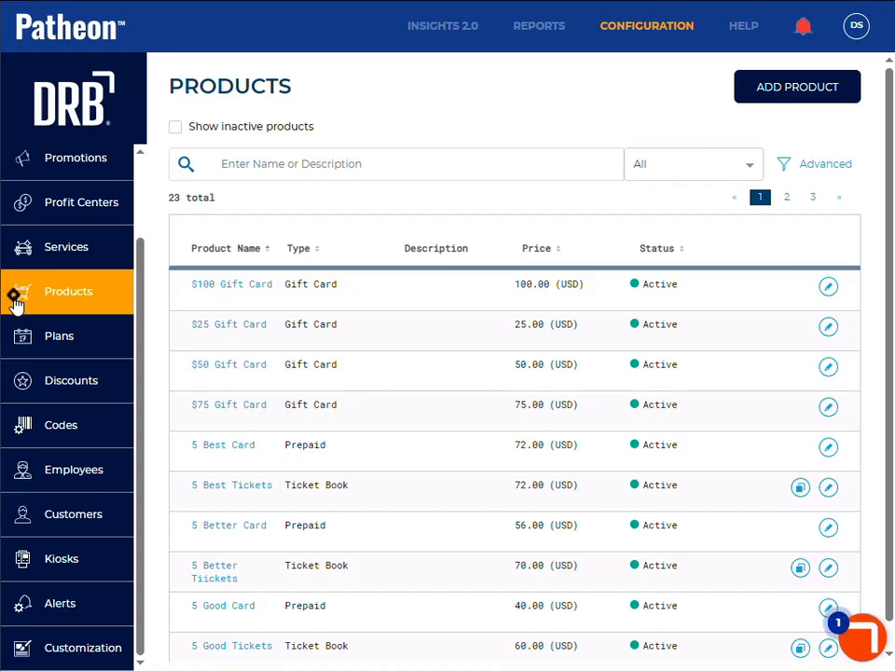
Step: In the configuration portal, start a new Lobby product named Air Freshener with multiple variants enabled
left_click(793, 97)
left_click(603, 199)
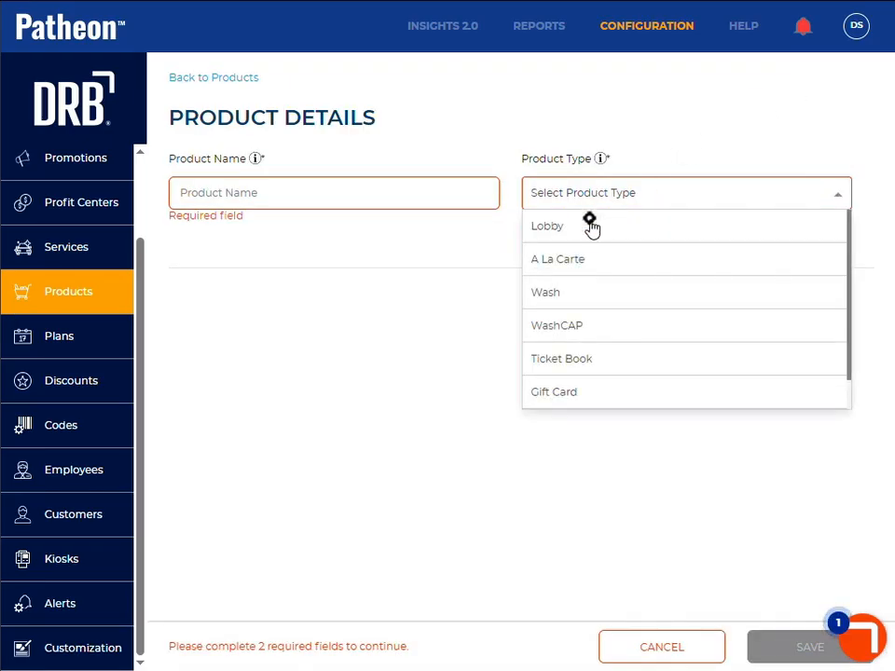
left_click(577, 230)
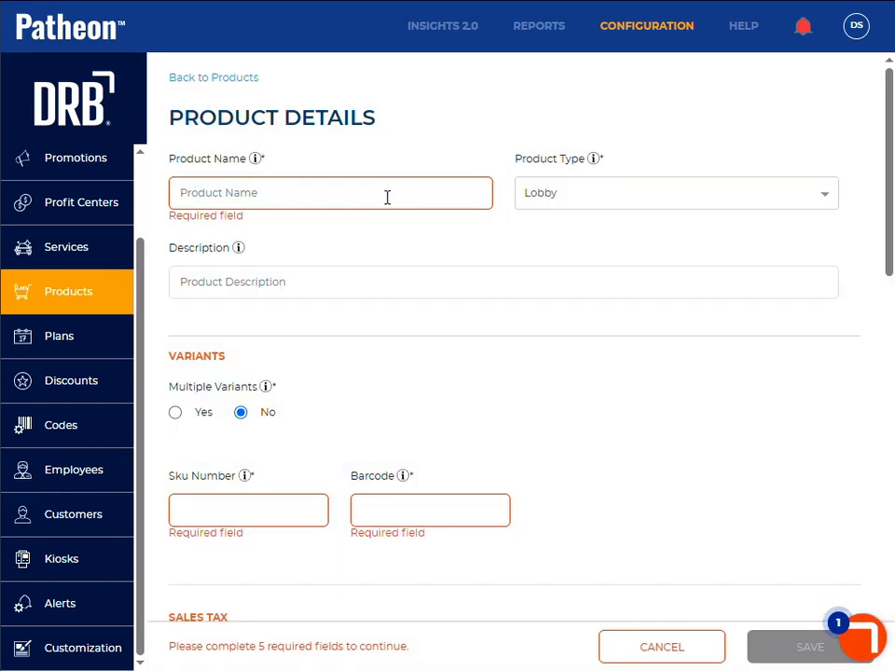
left_click(386, 197)
type("Air Freshener")
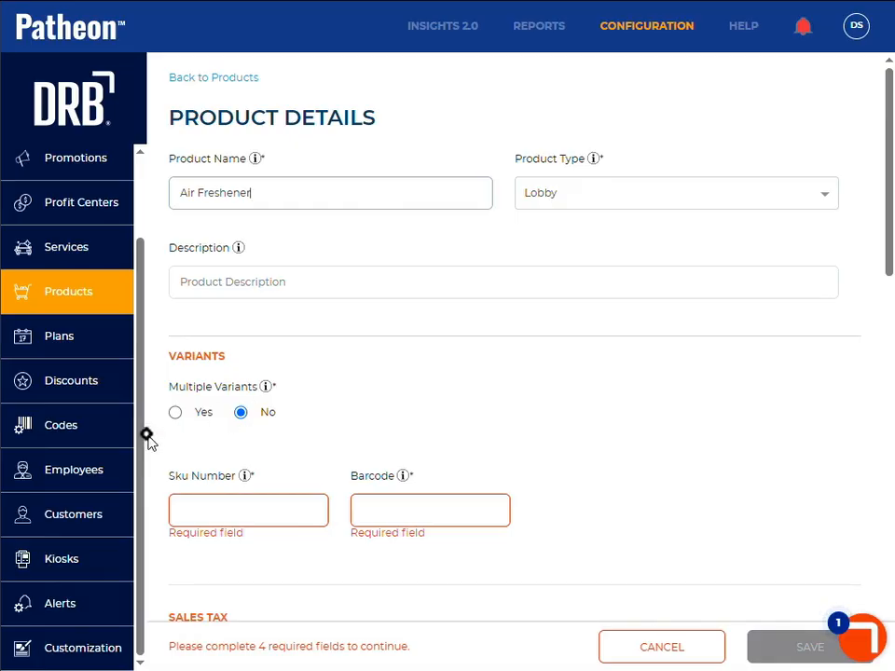
left_click(175, 412)
left_click(203, 504)
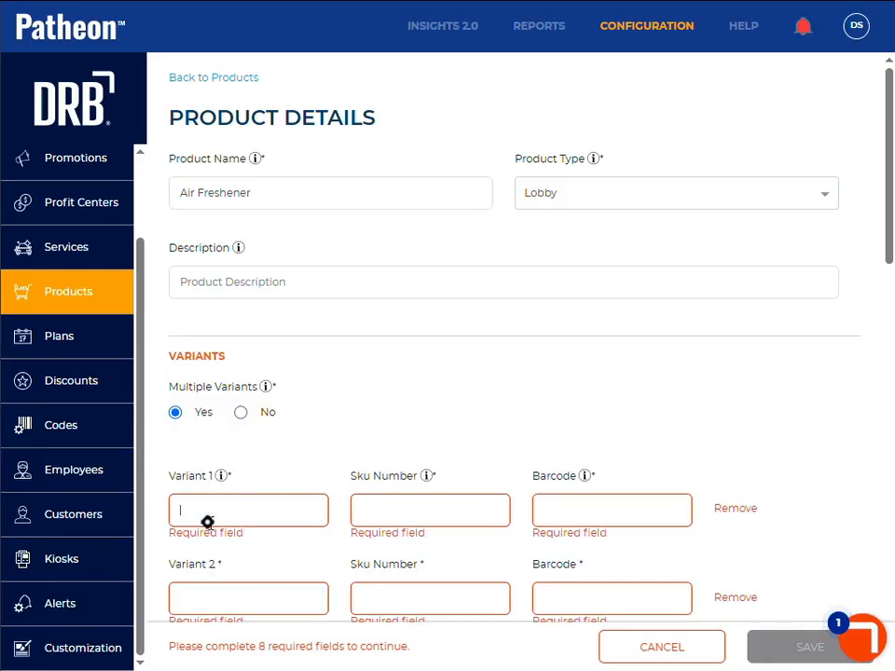
scroll(207, 520, "down", 4)
scroll(211, 528, "up", 2)
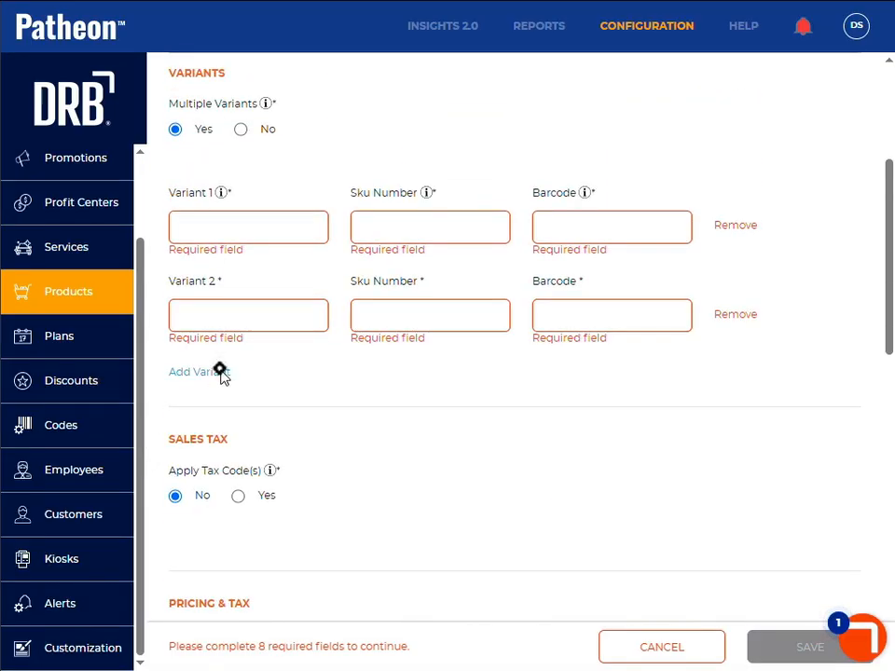
type("Pine")
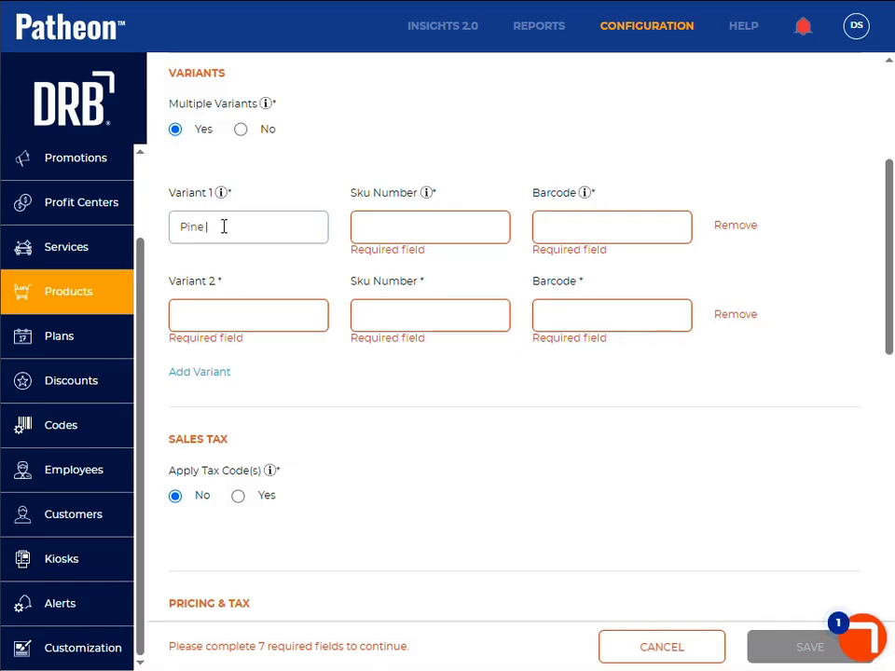
type(" Tree")
left_click(399, 225)
type("PI")
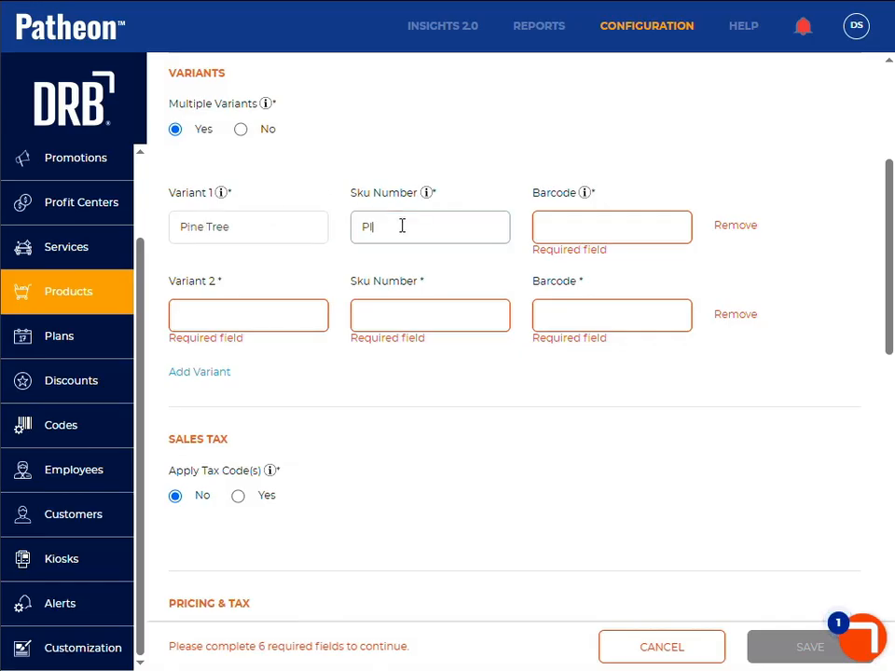
type("NEAF")
left_click(570, 227)
type("123453243543")
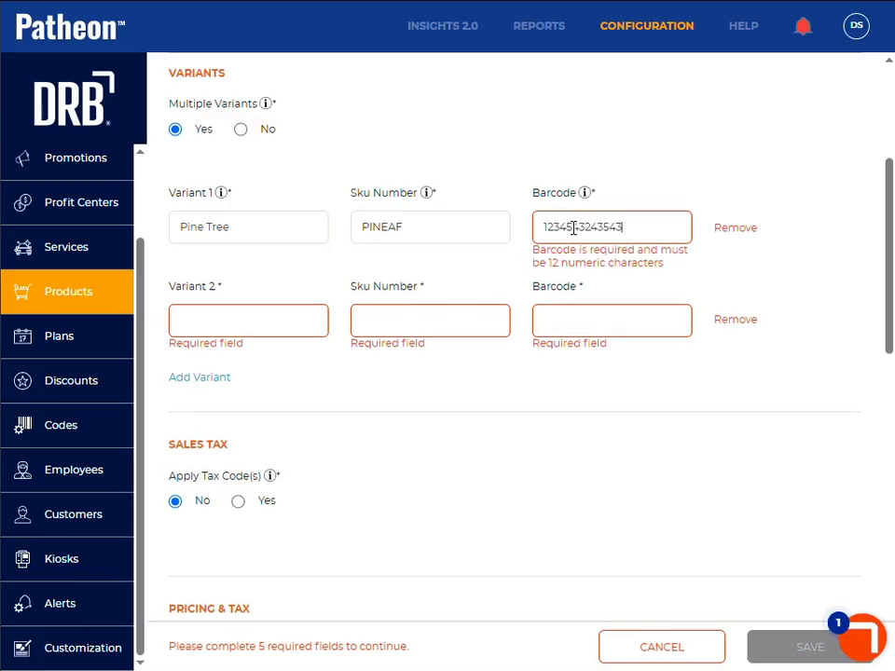
key("BackSpace")
scroll(269, 320, "up", 1)
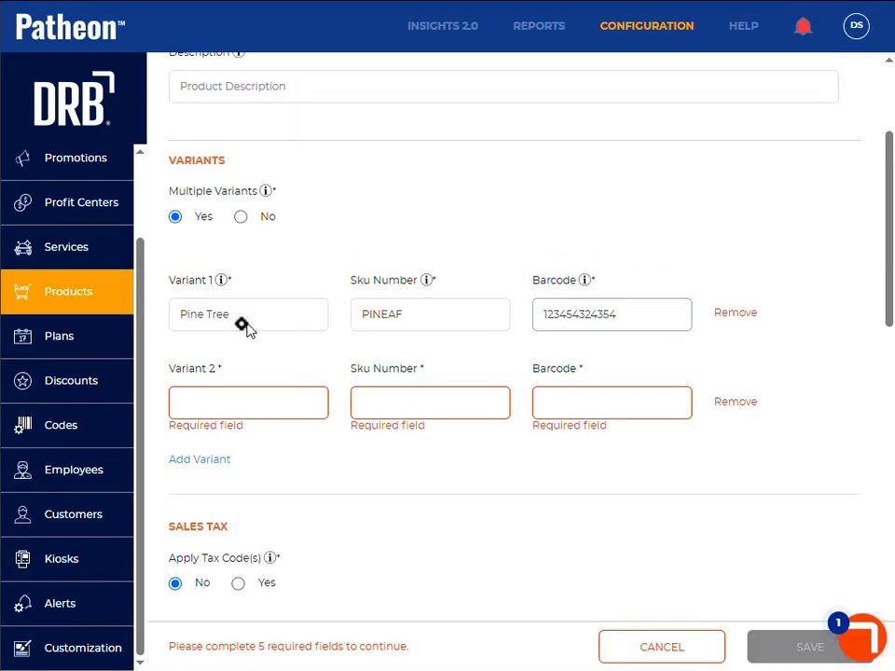
left_click(215, 394)
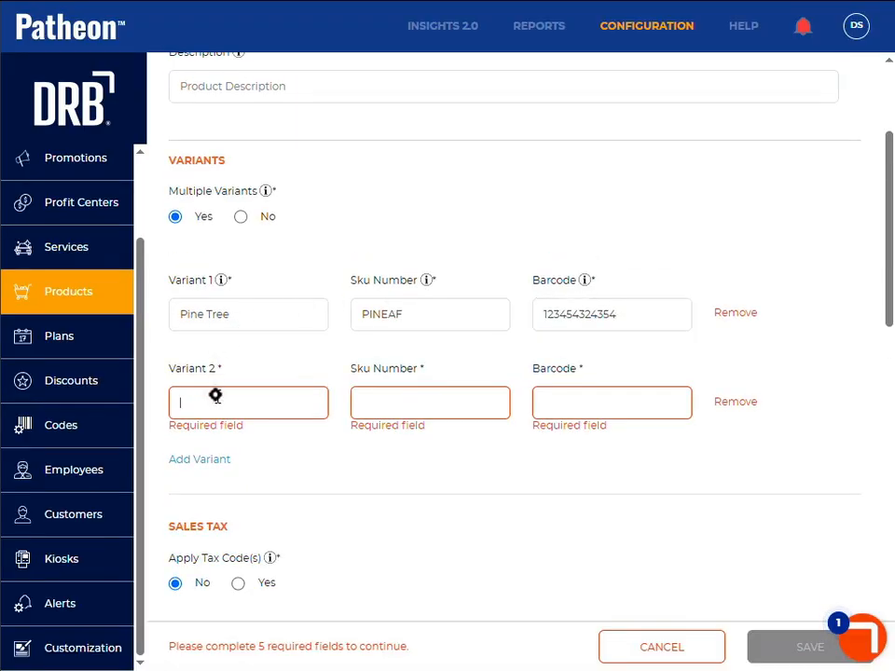
type("New Car")
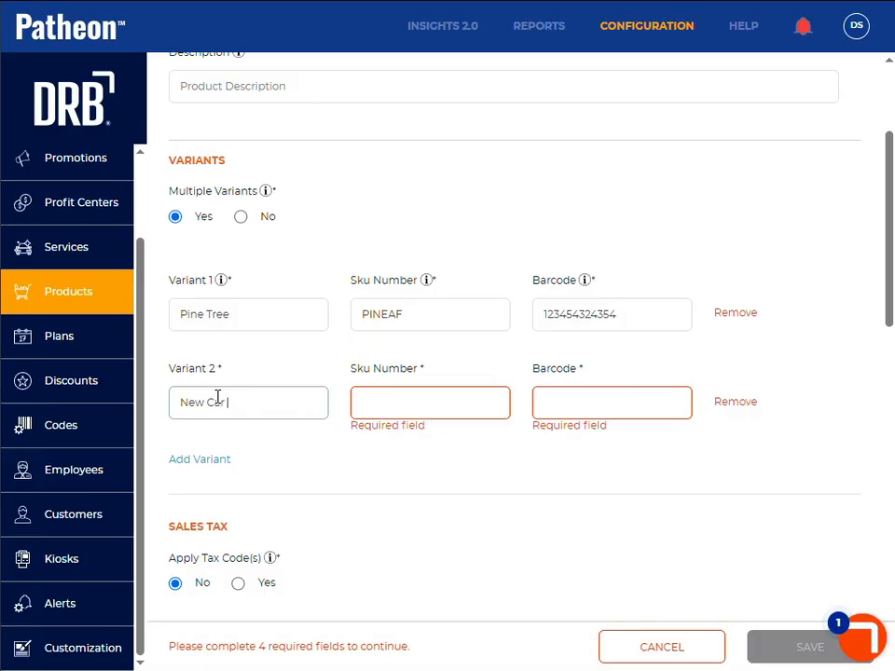
left_click(437, 392)
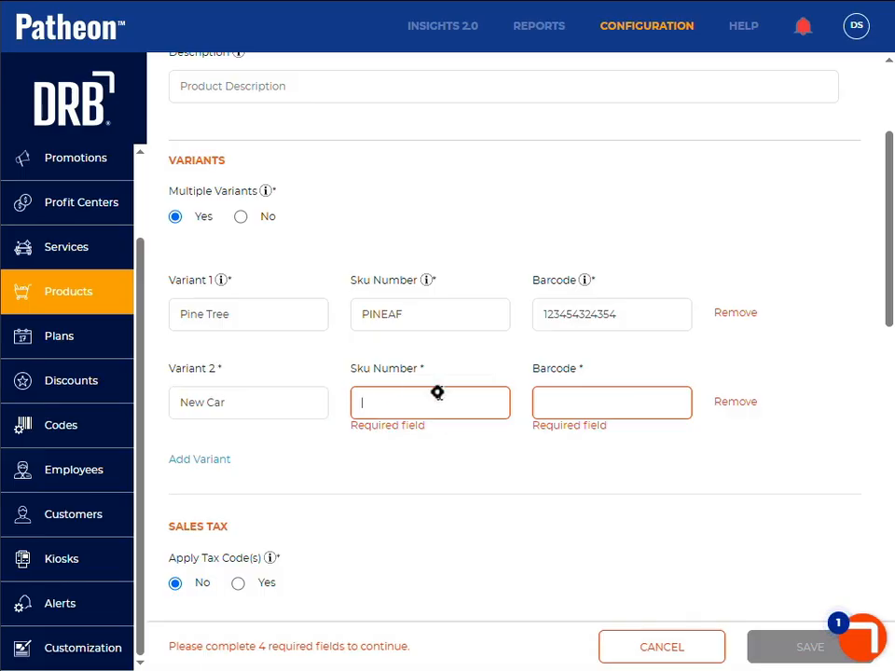
type("NEWCAF")
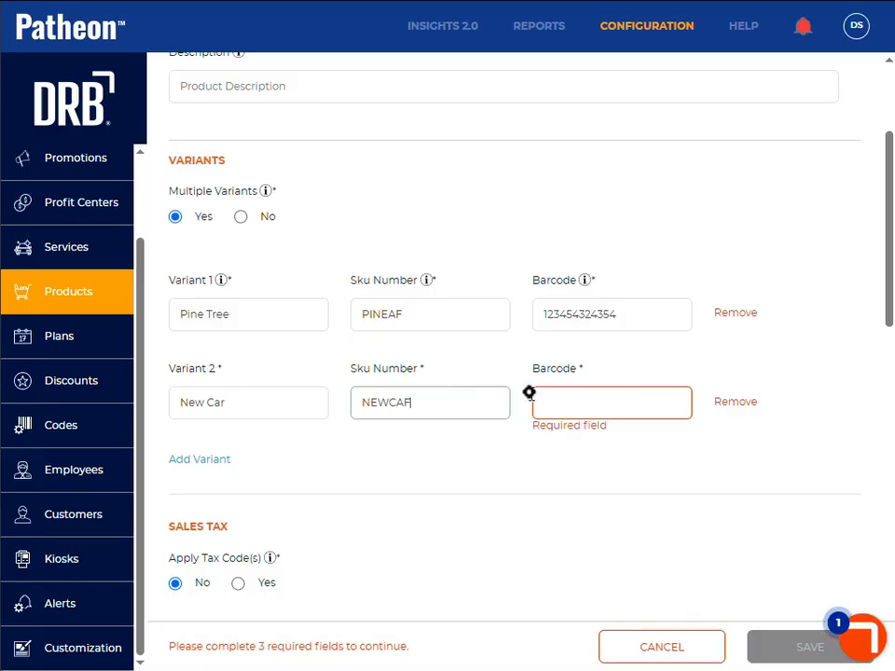
left_click(589, 407)
type("1265435")
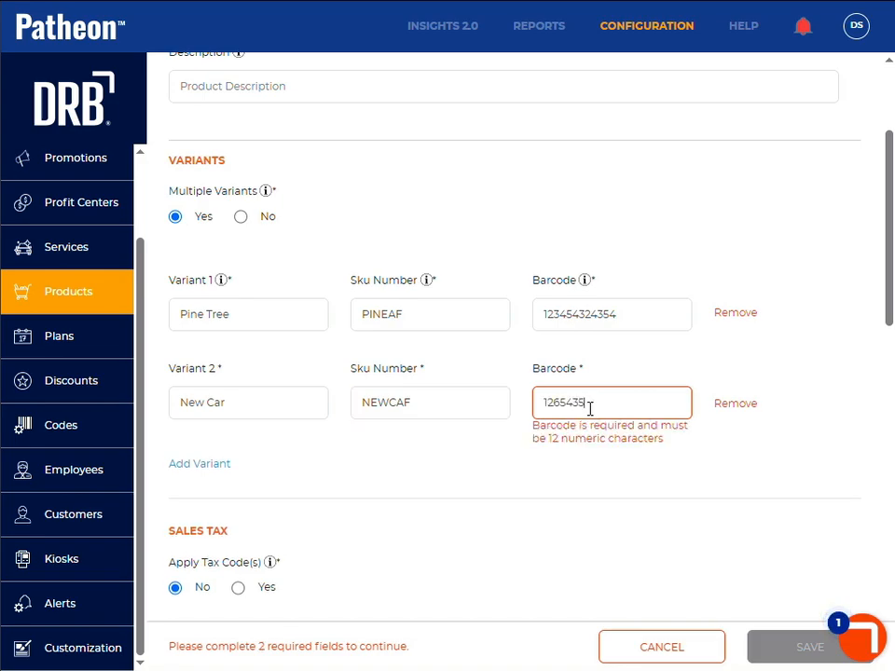
type("46545")
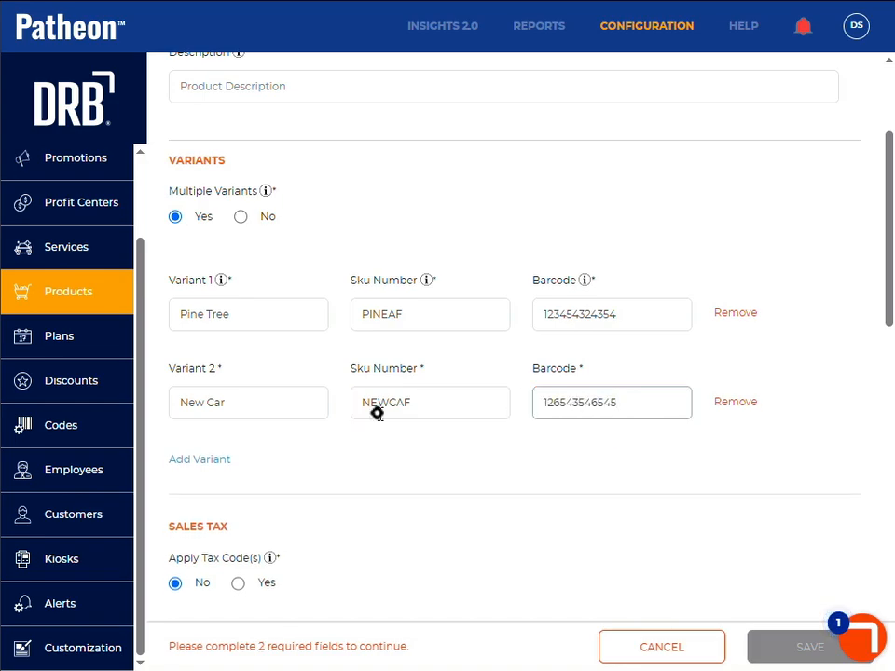
Step: Turn on tax codes for the Air Freshener product and apply the Car Washing Services code SA090102
scroll(371, 523, "down", 3)
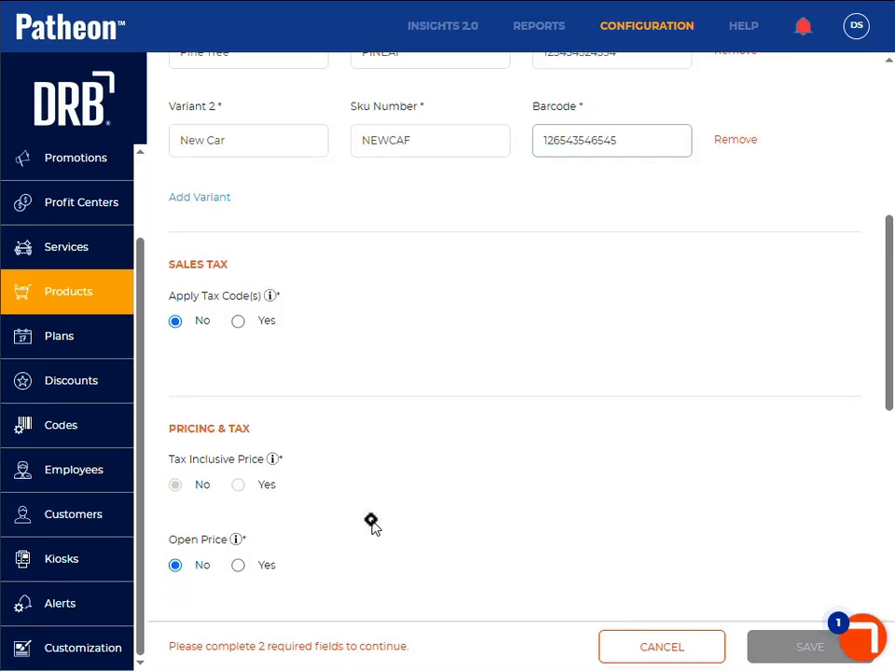
left_click(238, 322)
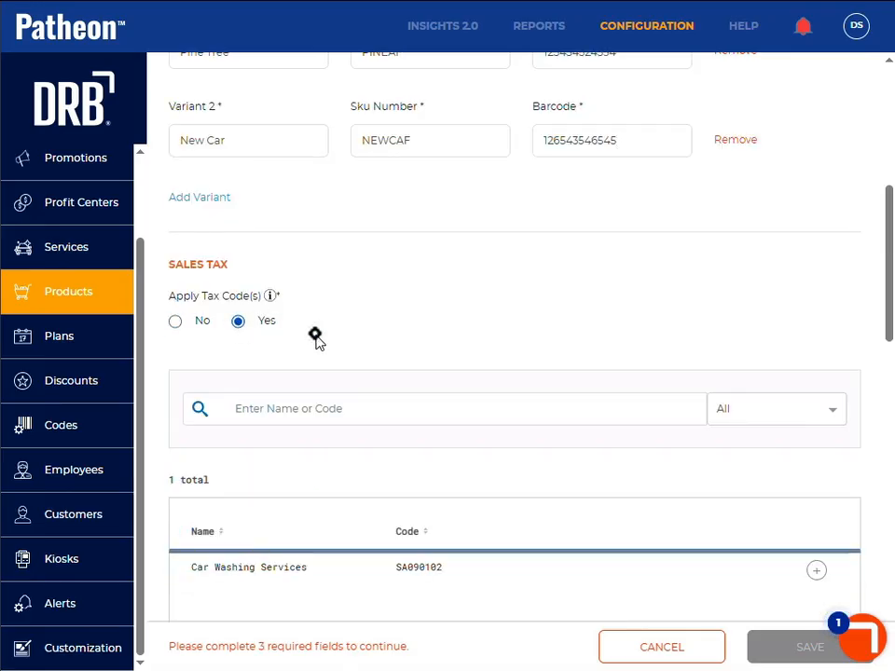
left_click(816, 570)
scroll(322, 535, "down", 9)
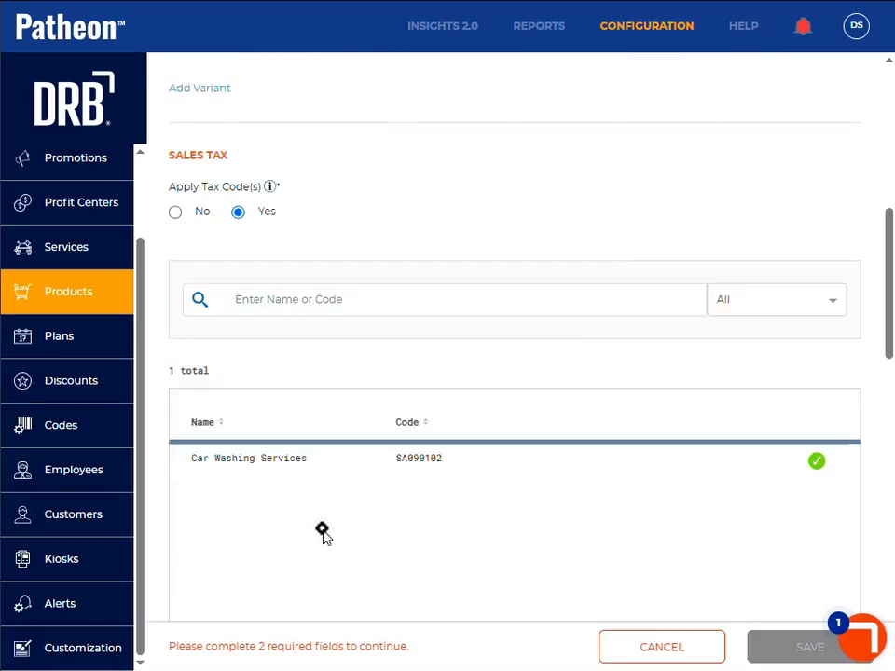
scroll(322, 535, "up", 2)
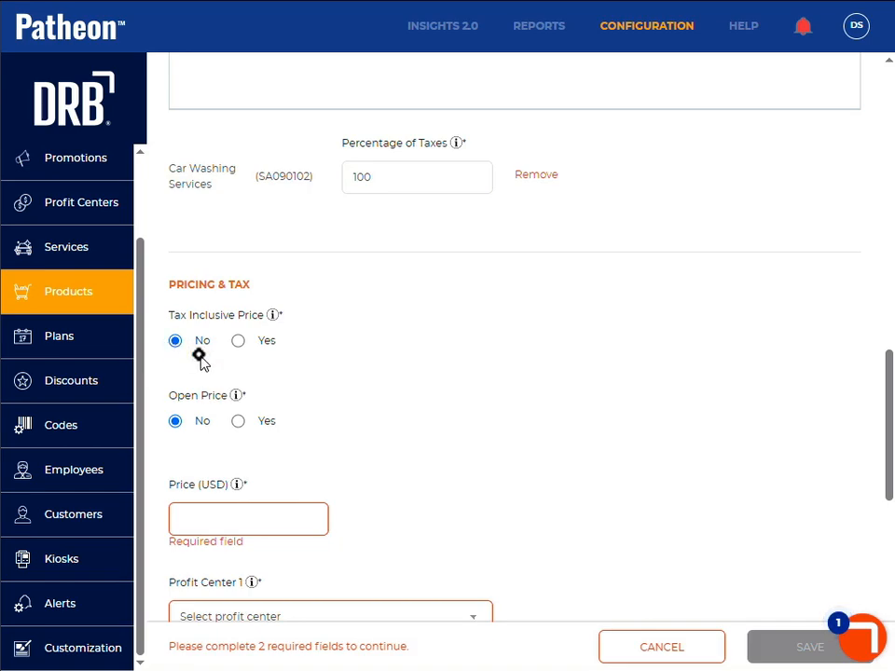
Step: Set the Air Freshener's price to 1.99 USD, assign it to the Wash profit center and save the product
left_click(218, 527)
type("1.99")
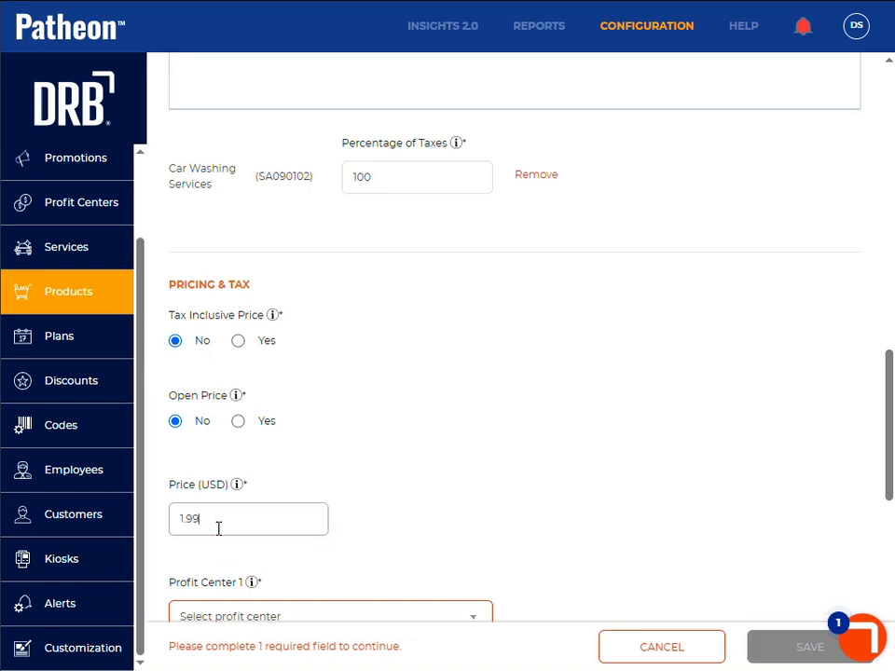
scroll(402, 433, "down", 3)
left_click(344, 354)
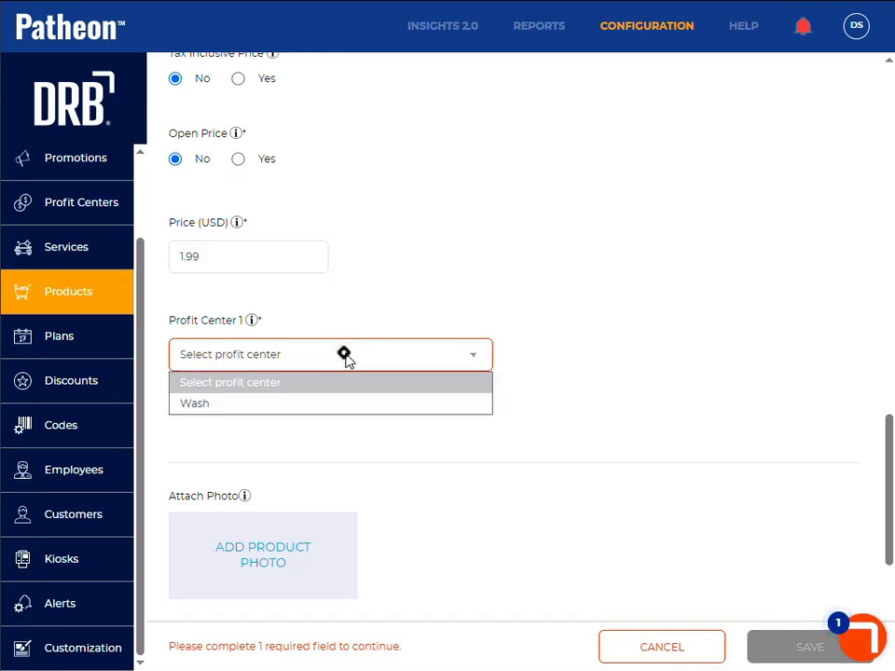
left_click(327, 406)
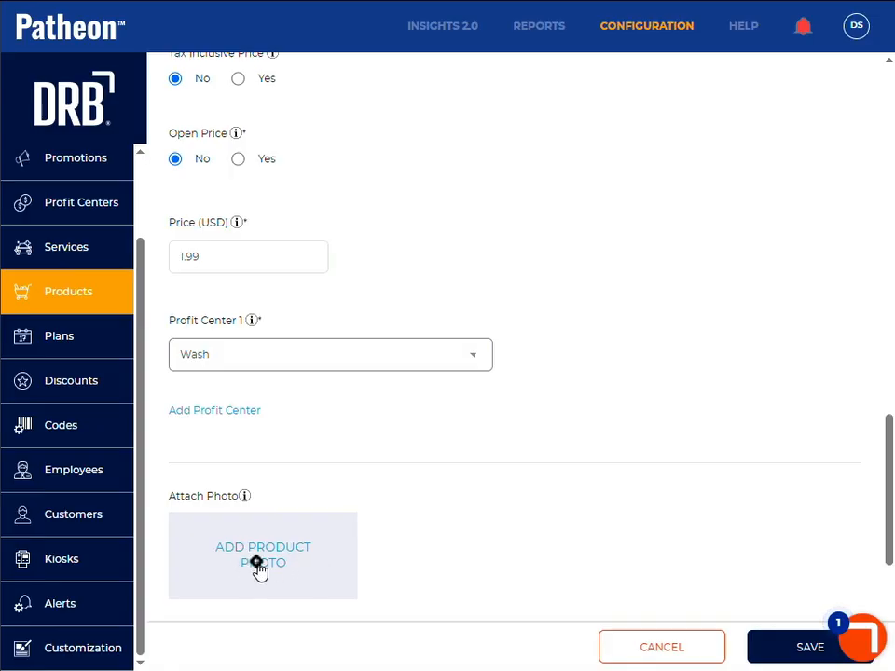
left_click(779, 657)
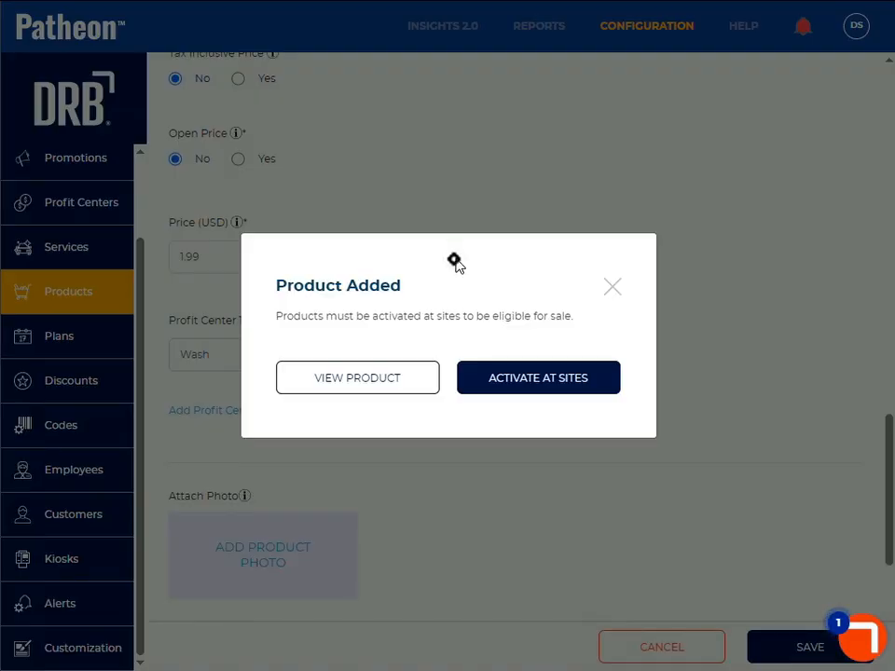
Step: Activate the Air Freshener at all ungrouped sites, save the activation and open the product's details
left_click(507, 389)
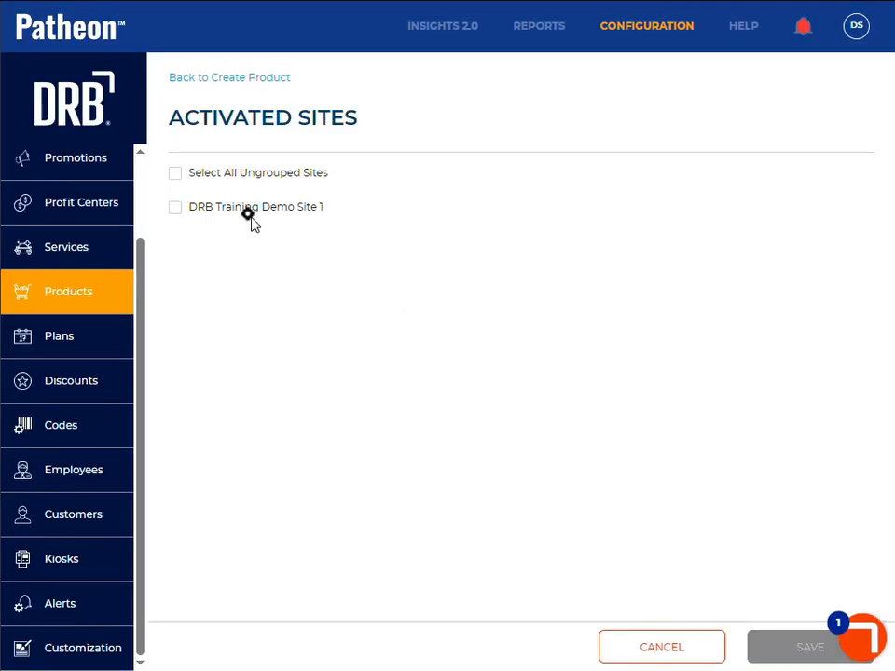
left_click(177, 175)
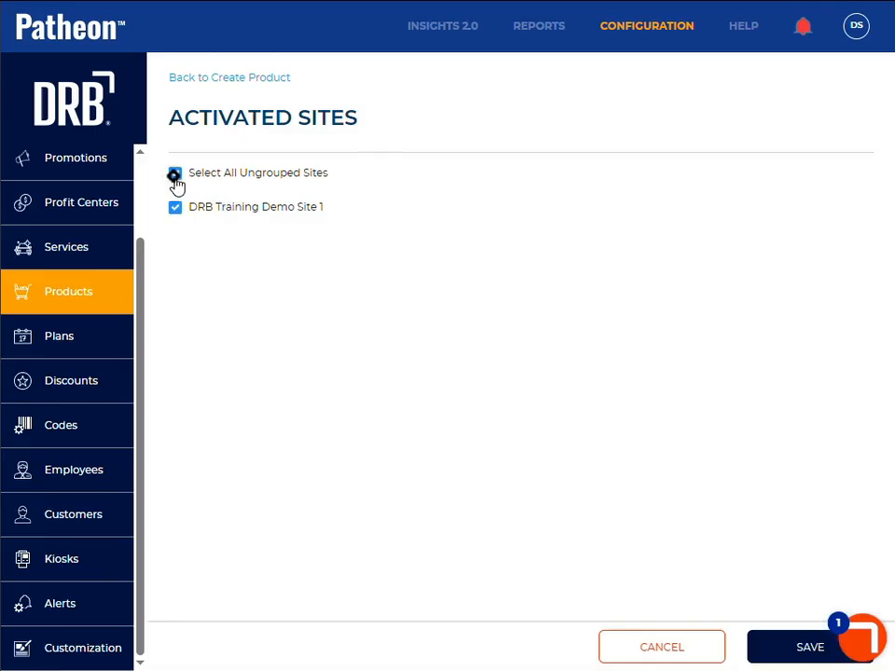
left_click(804, 652)
left_click(563, 380)
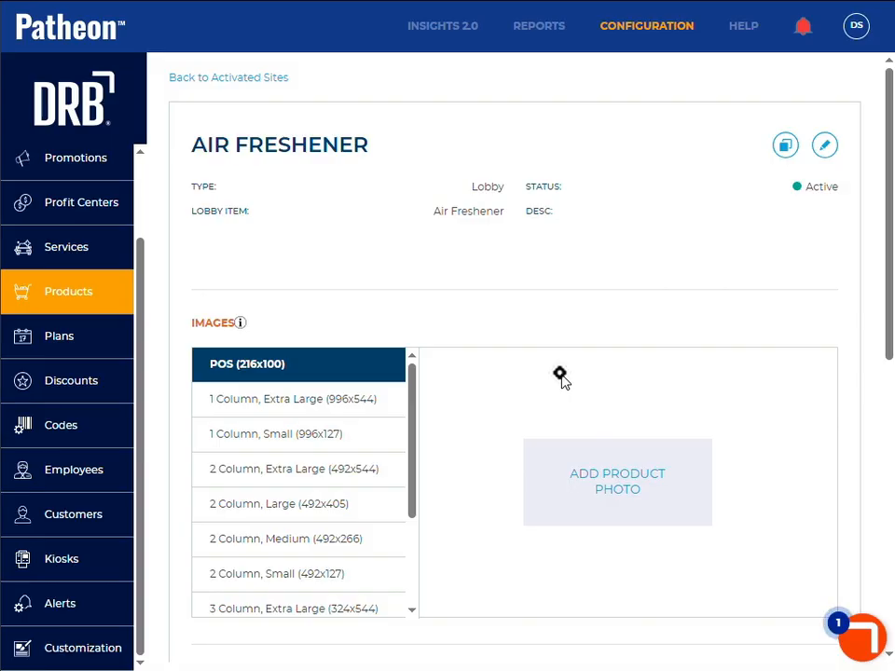
Step: Examine the Air Freshener in the Lobby layout of DRB Training Demo Site 1's Point of Sale Management, including its product details
scroll(103, 222, "up", 2)
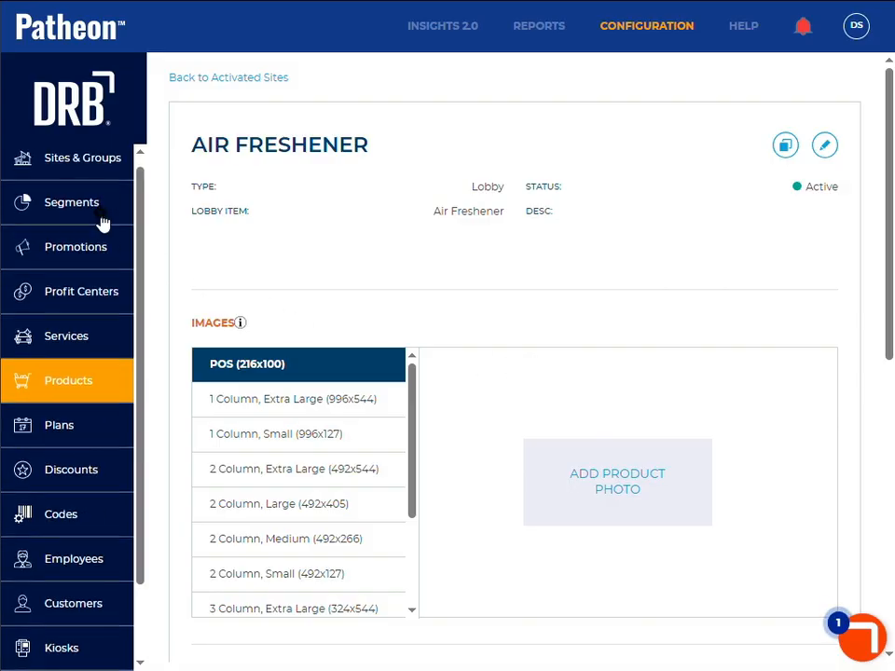
scroll(102, 222, "up", 1)
left_click(74, 170)
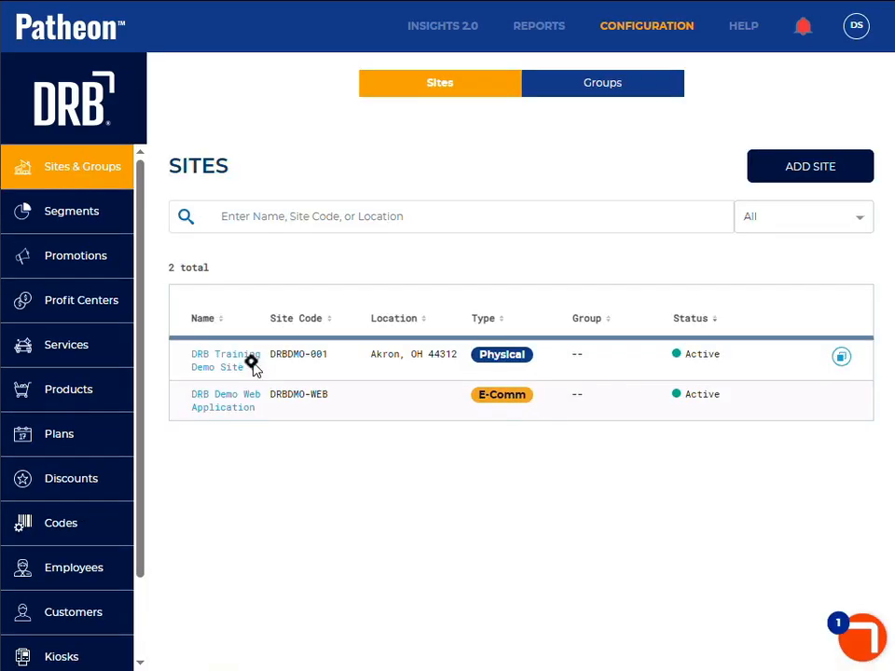
left_click(243, 365)
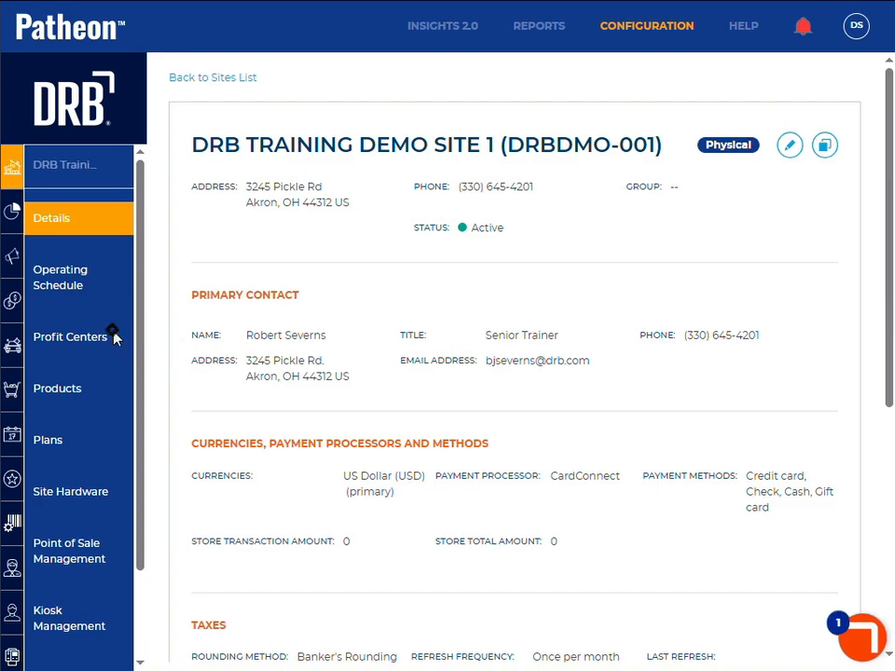
left_click(65, 559)
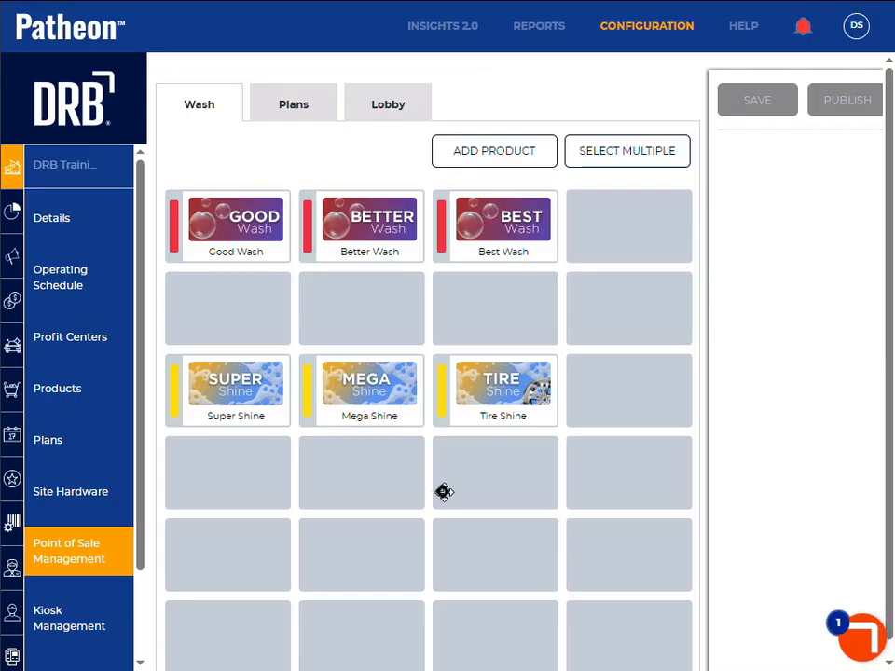
left_click(387, 105)
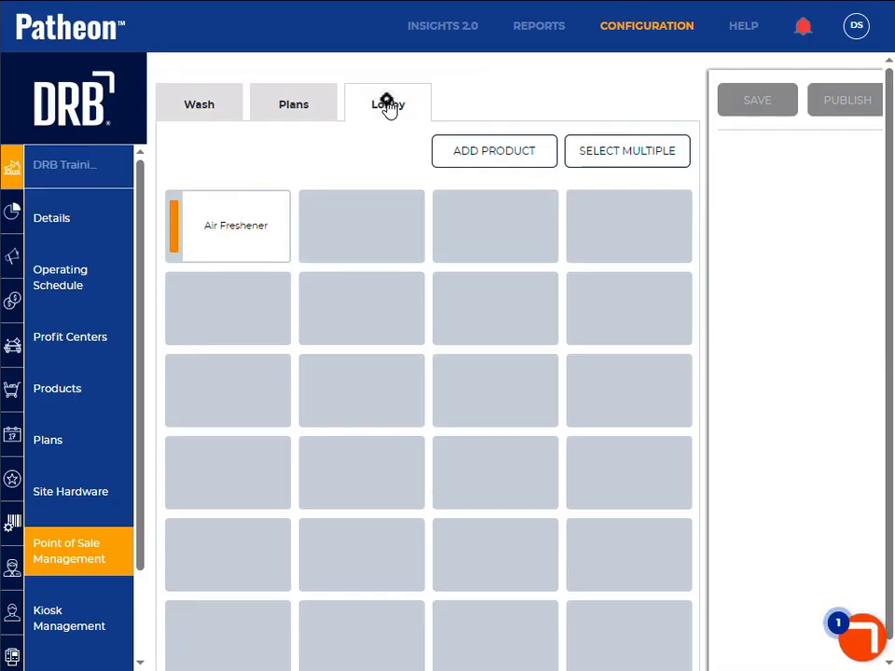
left_click(224, 239)
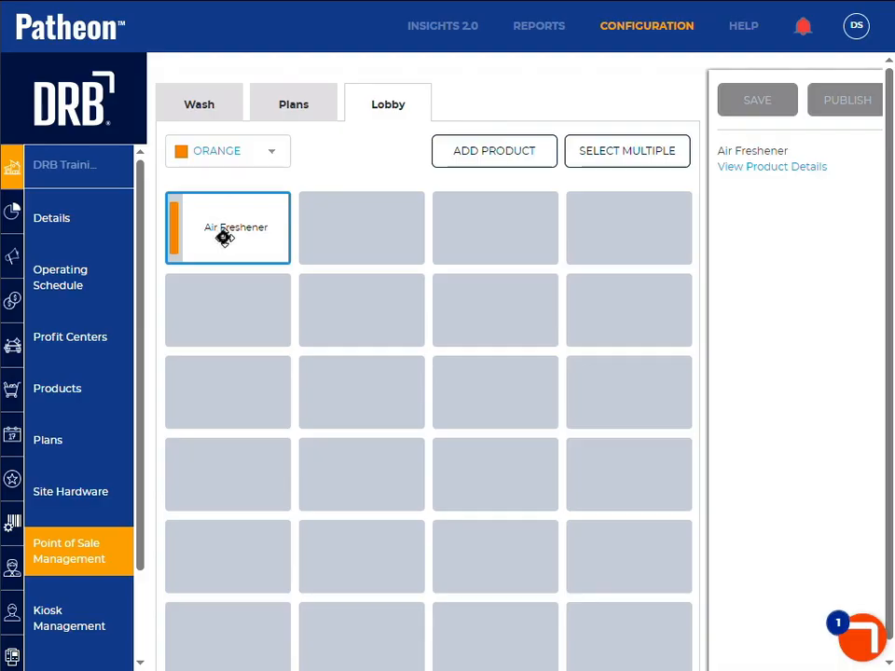
left_click(744, 170)
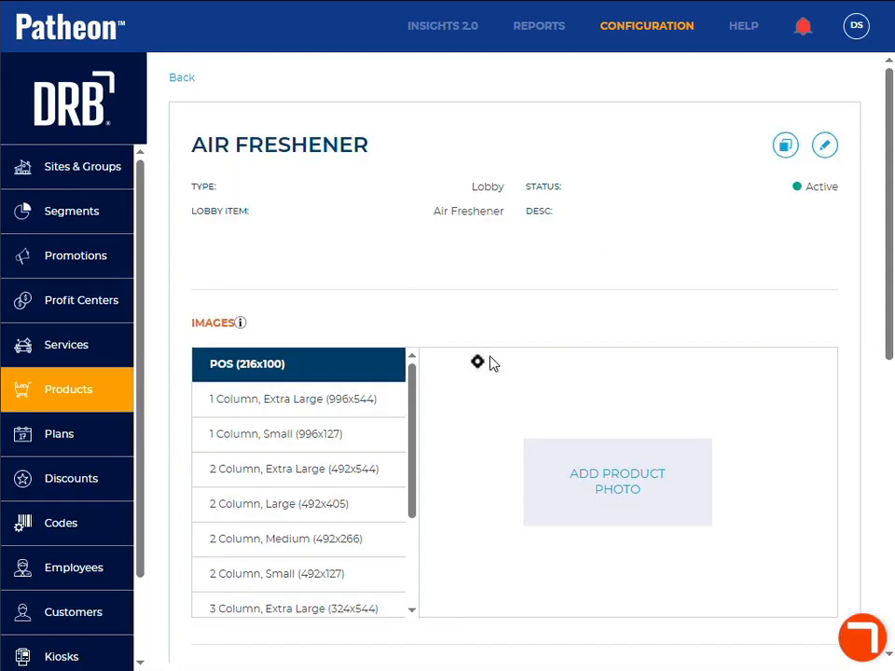
left_click(182, 80)
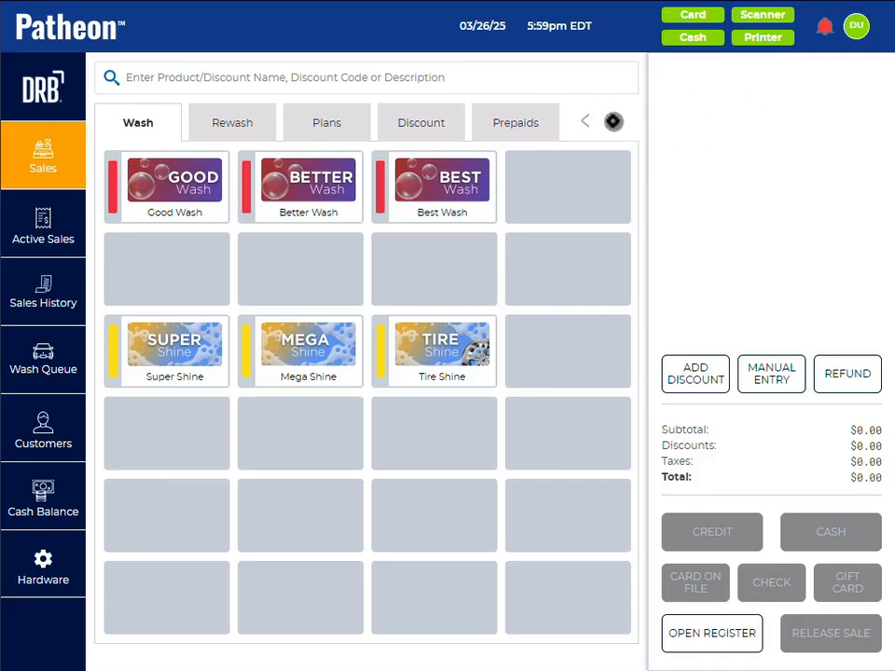
Step: Switch to the point of sale and add one Pine Tree Air Freshener from the Lobby products to the sale
left_click(613, 121)
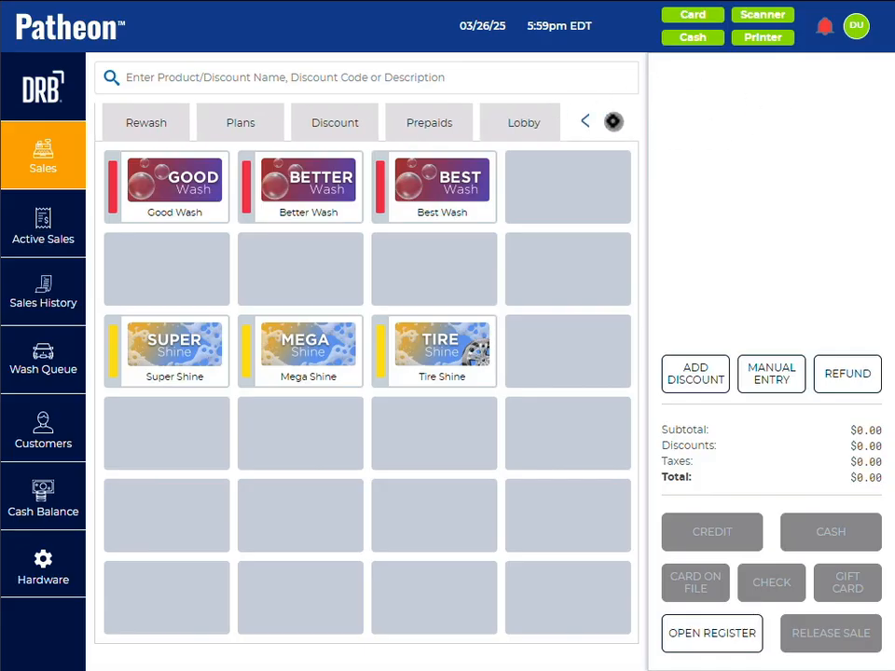
left_click(506, 122)
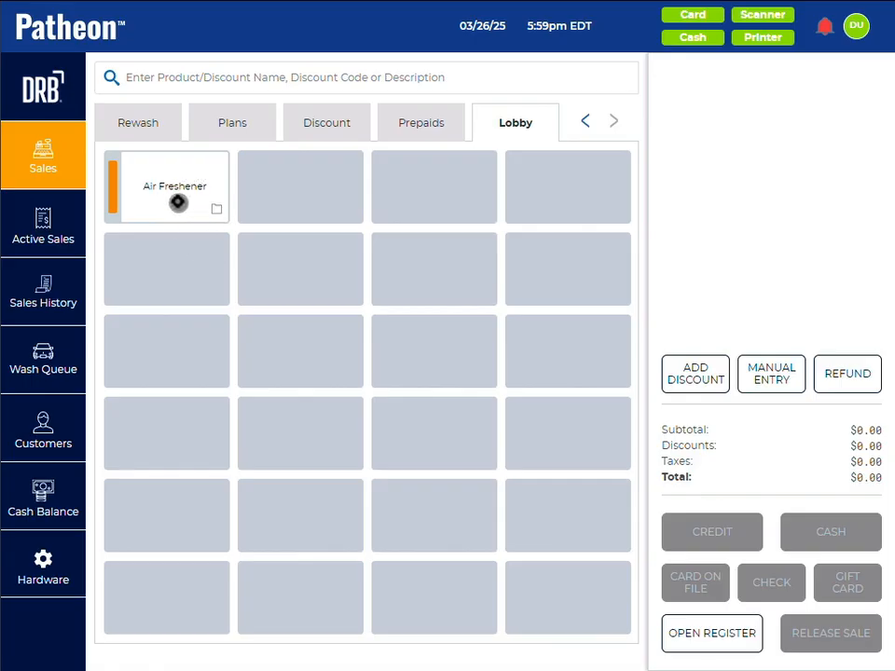
left_click(177, 202)
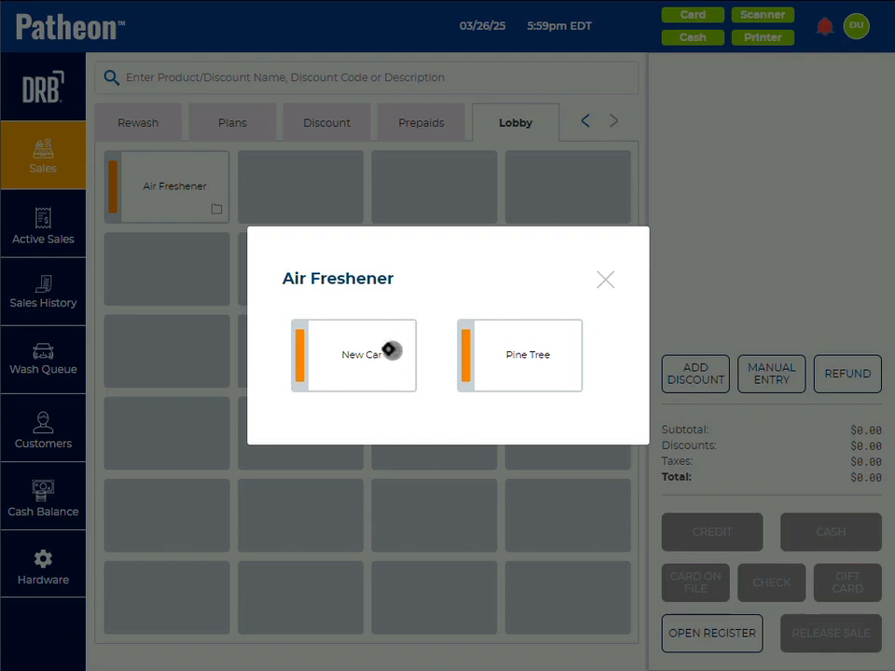
left_click(523, 357)
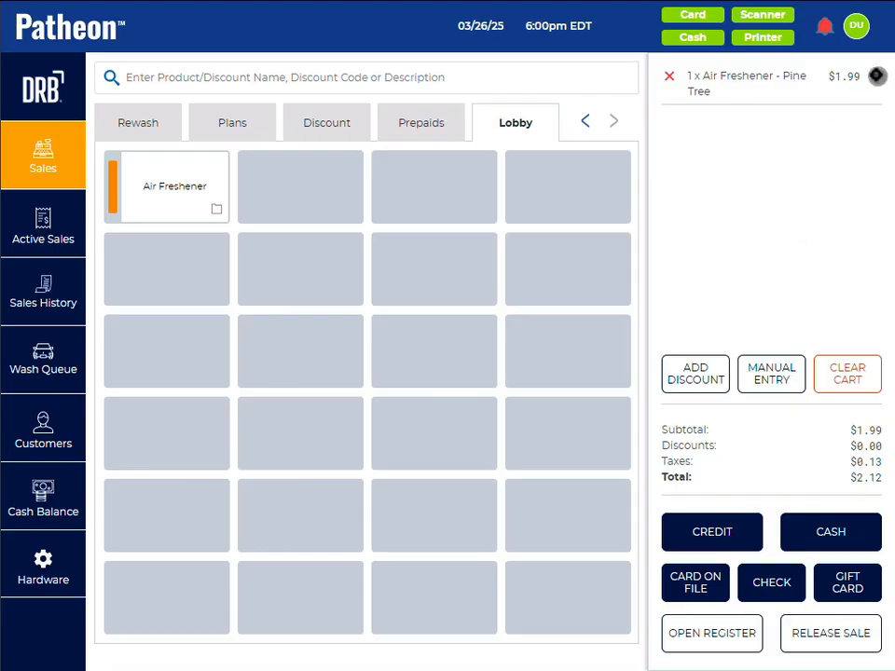
Step: Add three more Pine Tree Air Fresheners to the sale one at a time
left_click(214, 212)
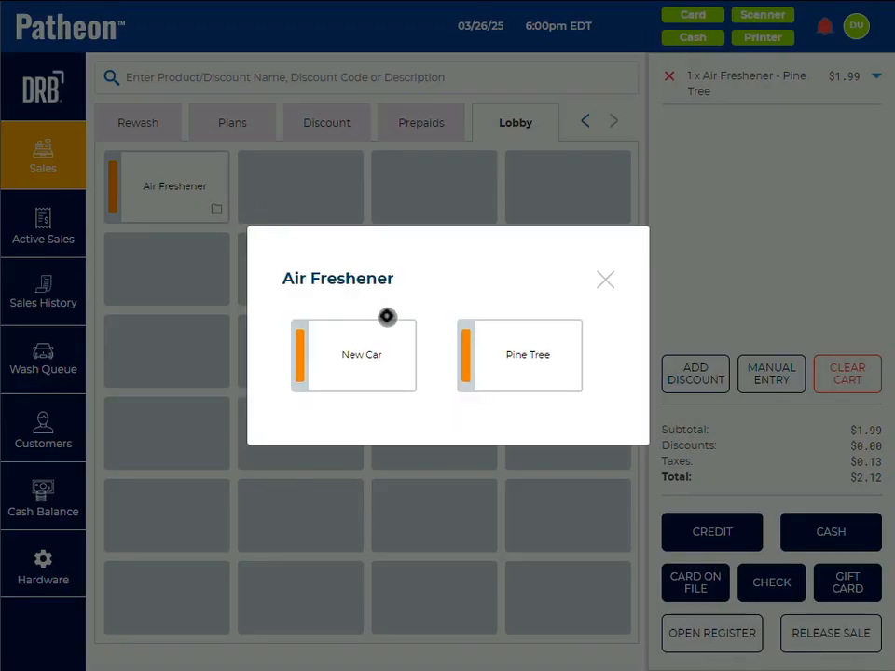
left_click(517, 355)
left_click(210, 200)
left_click(491, 360)
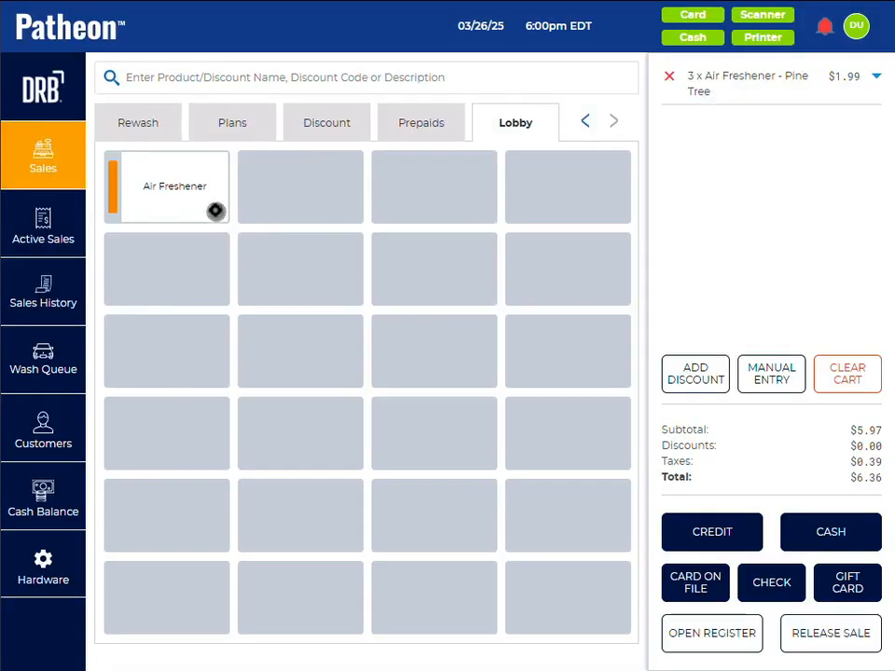
left_click(215, 206)
left_click(503, 360)
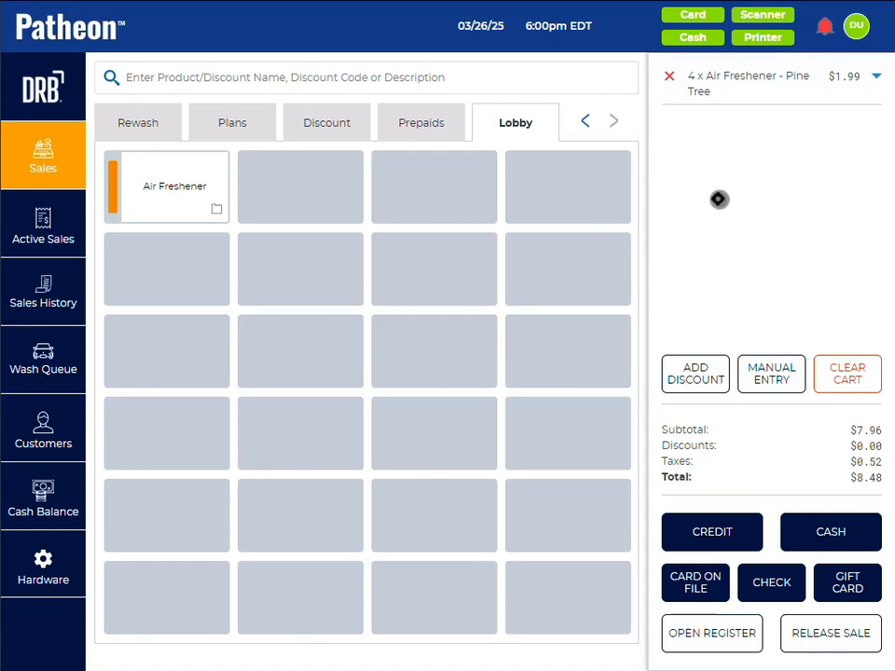
Step: Set the quantity of the Pine Tree Air Freshener line in the cart to 10
left_click(875, 76)
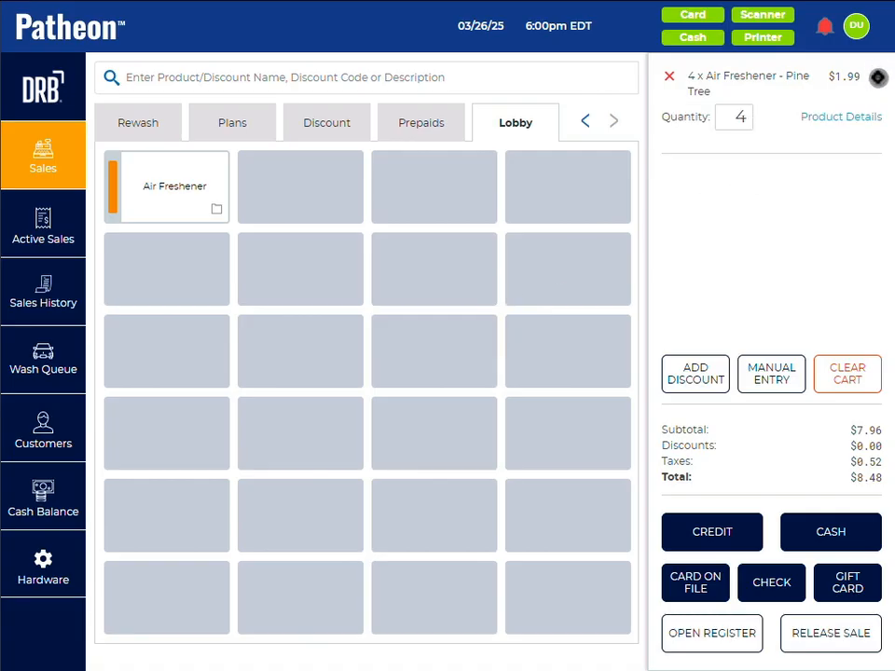
left_click(745, 116)
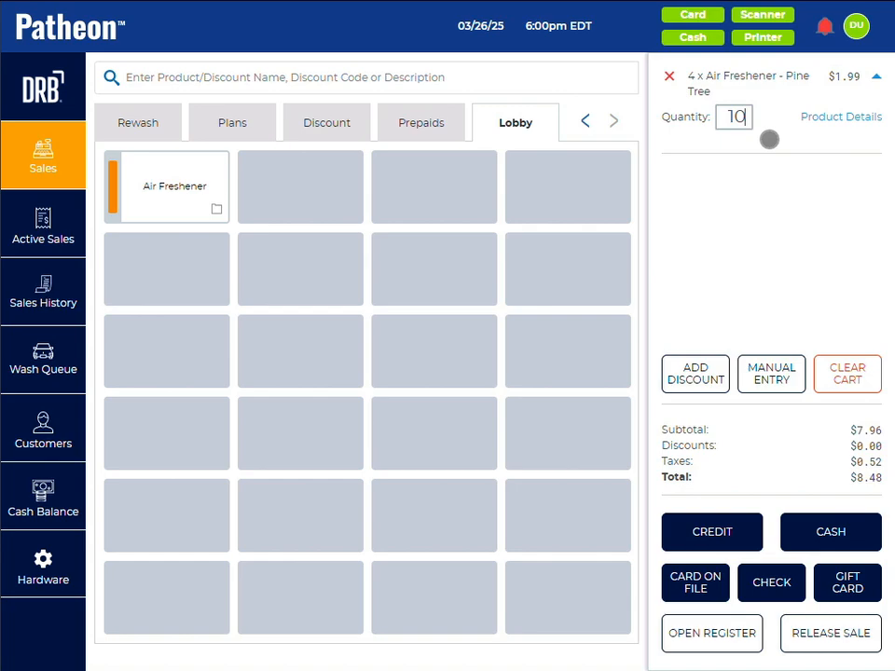
key("Return")
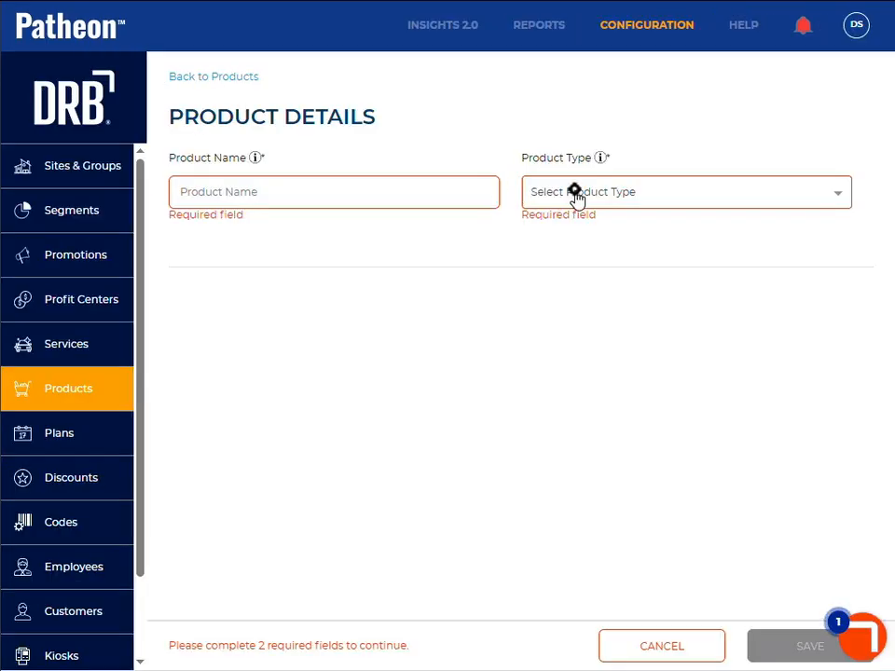
Step: Start a new product of type Lobby and name it Extra Dirty
left_click(573, 198)
left_click(568, 227)
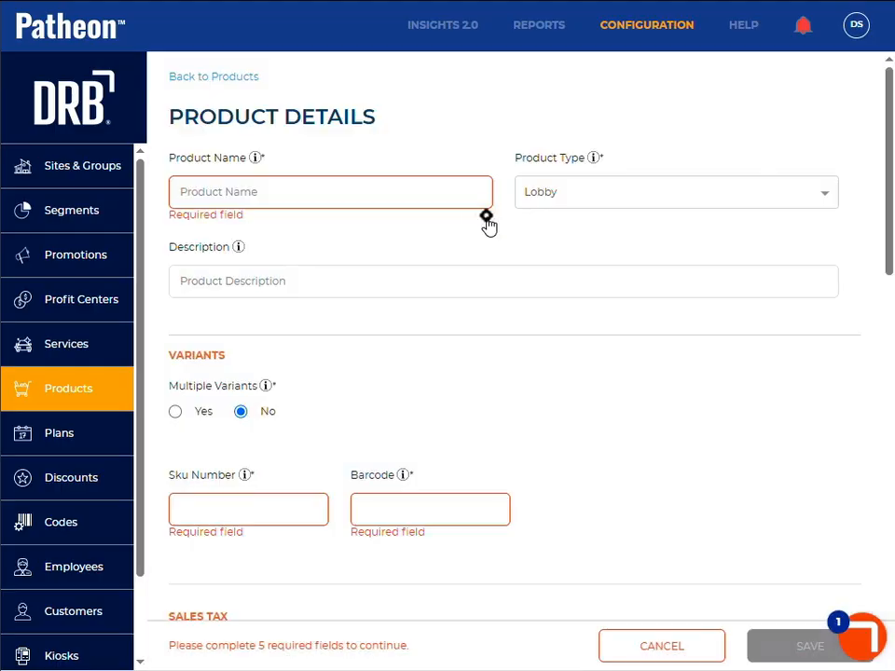
left_click(430, 198)
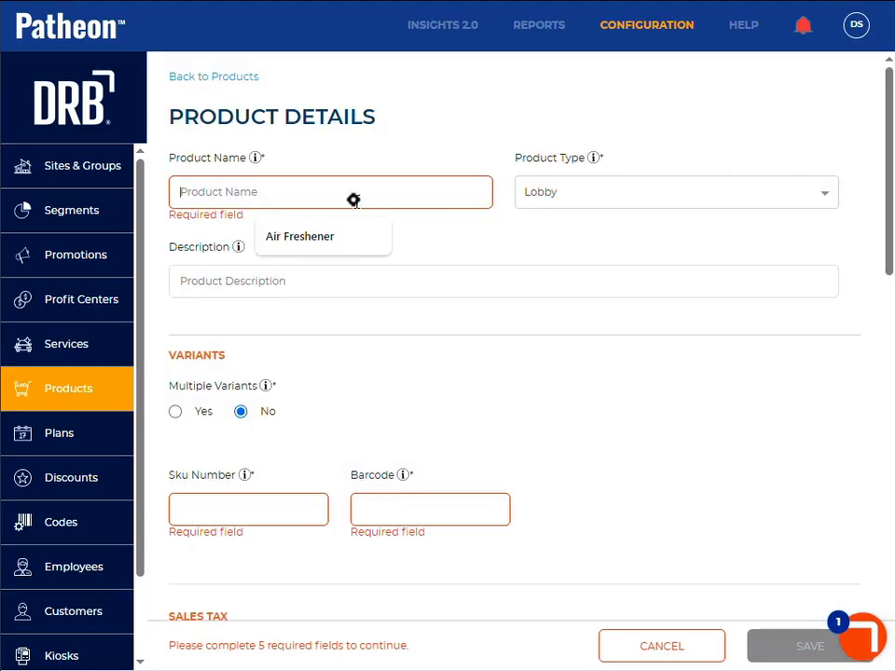
type("Extra Dirty")
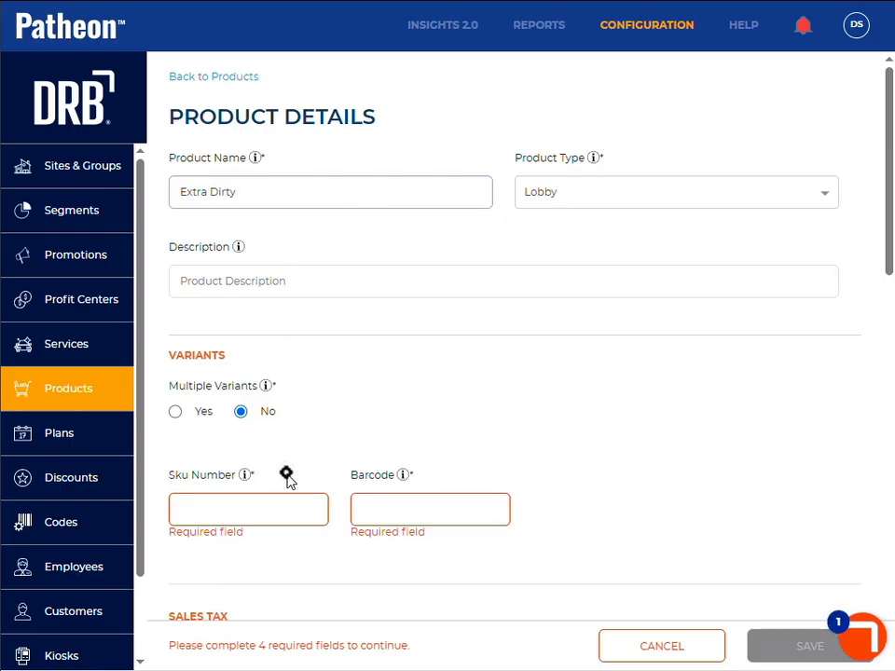
left_click(227, 512)
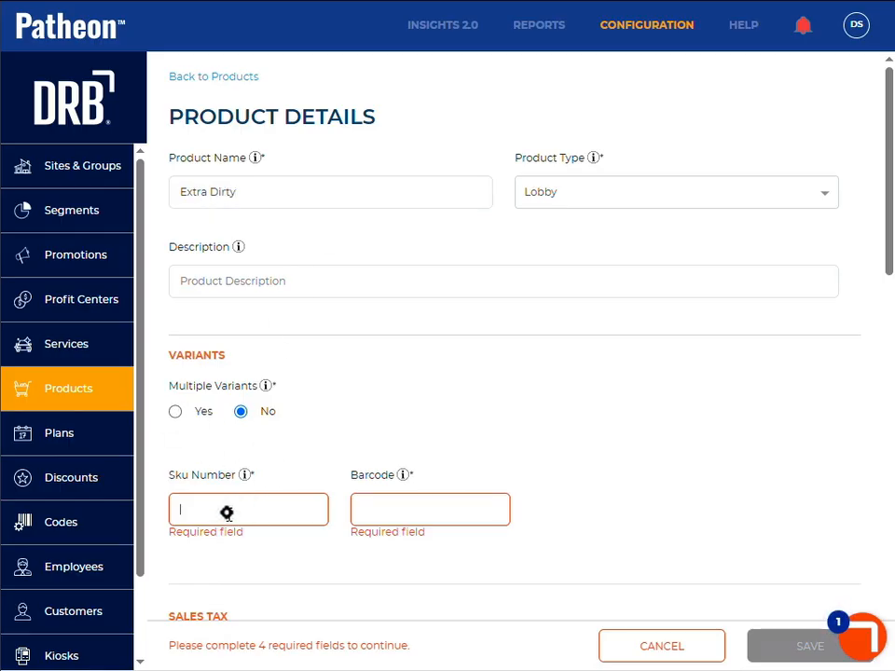
type("NA")
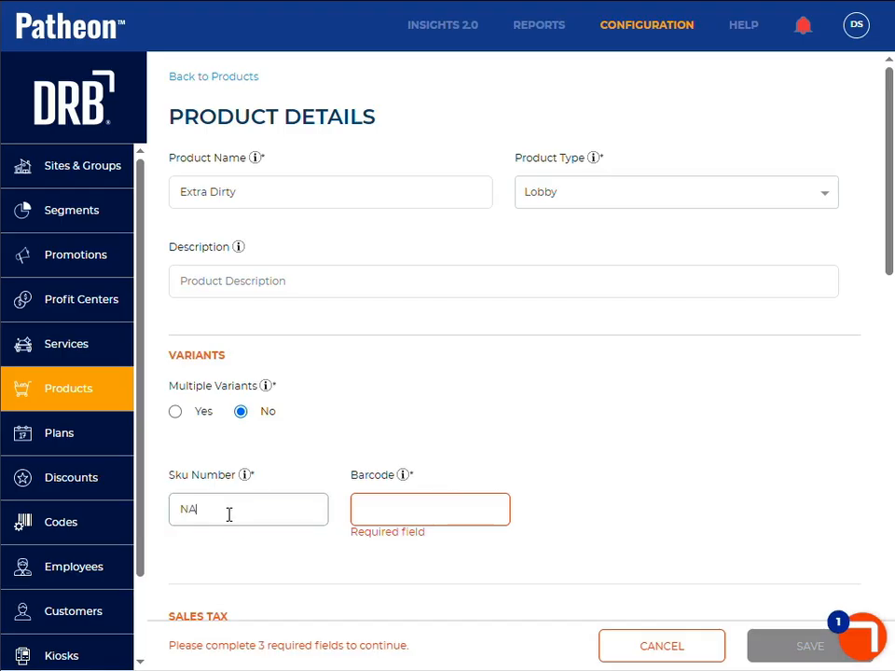
left_click(408, 518)
type("123")
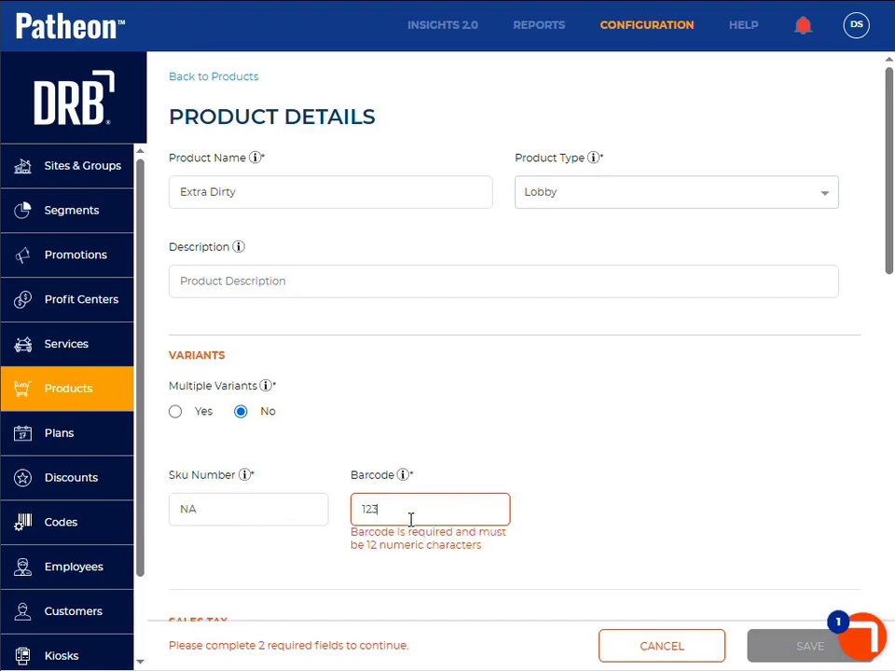
type("454323133")
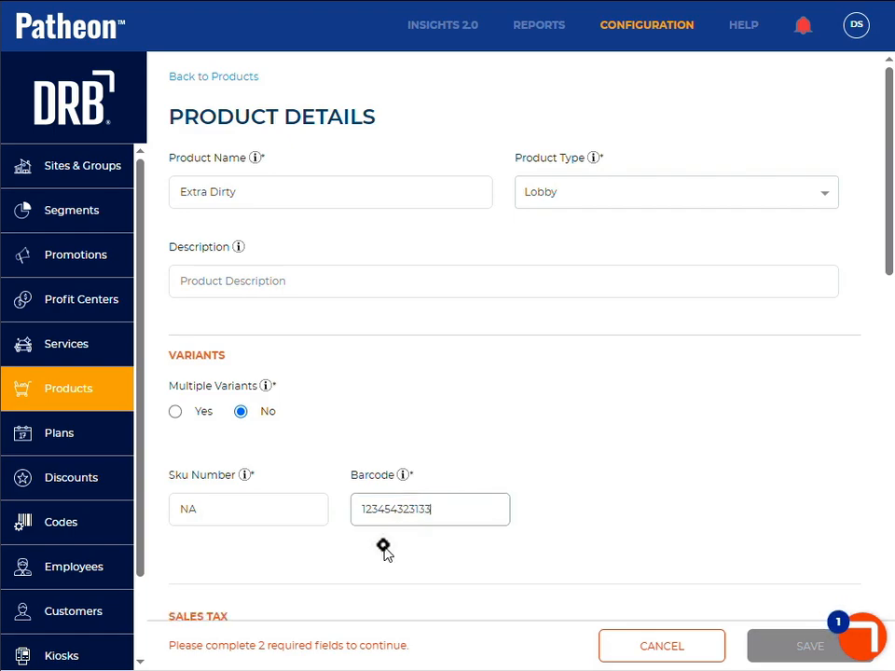
Step: Enable open pricing for the Extra Dirty product
scroll(384, 548, "down", 5)
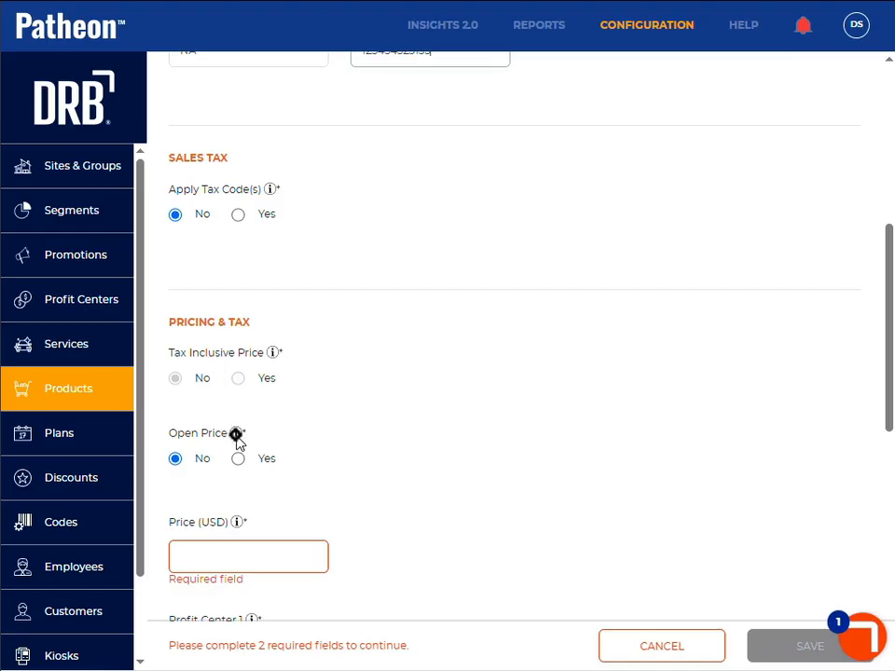
scroll(332, 194, "up", 5)
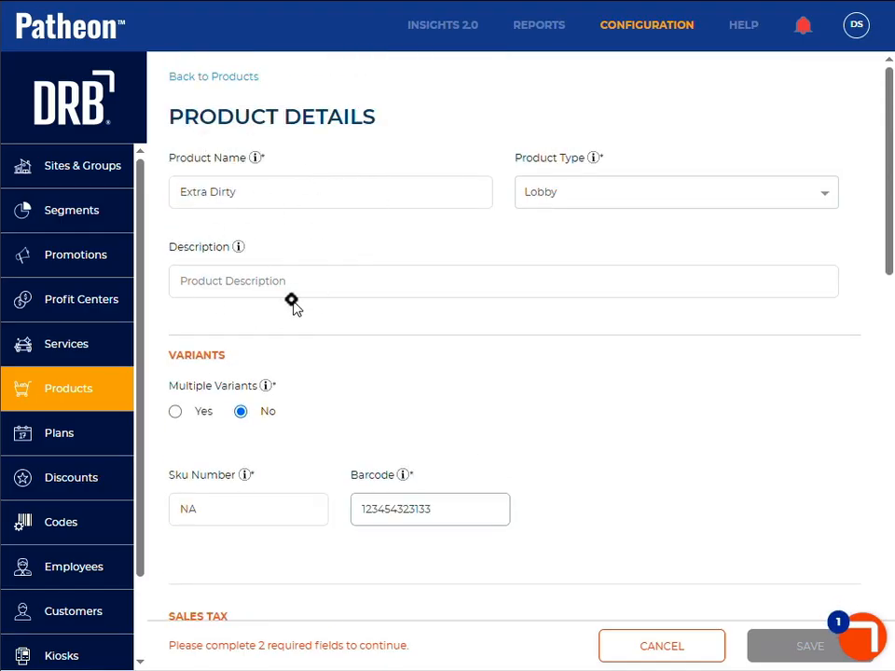
scroll(292, 303, "down", 5)
scroll(289, 401, "down", 1)
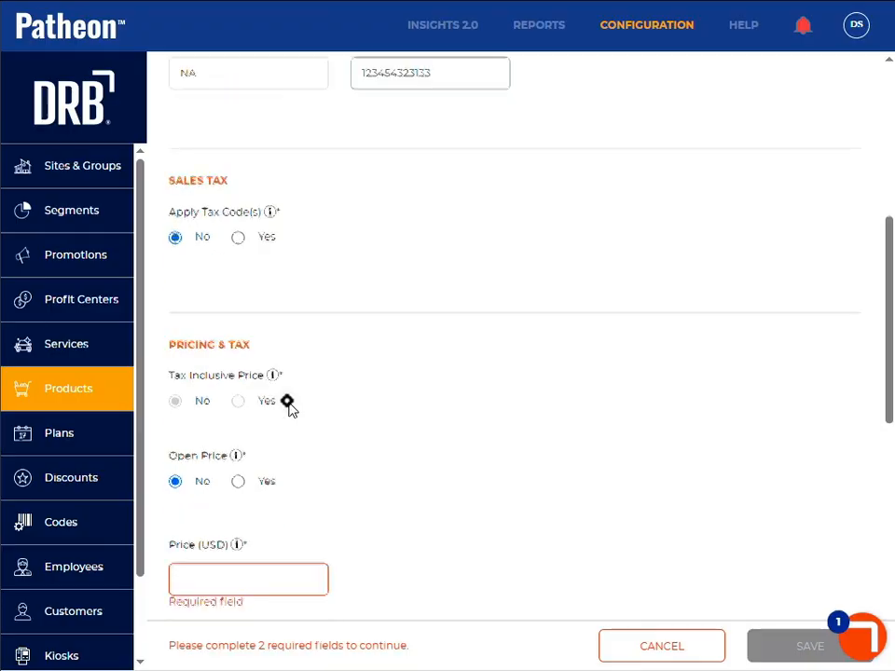
scroll(289, 401, "down", 2)
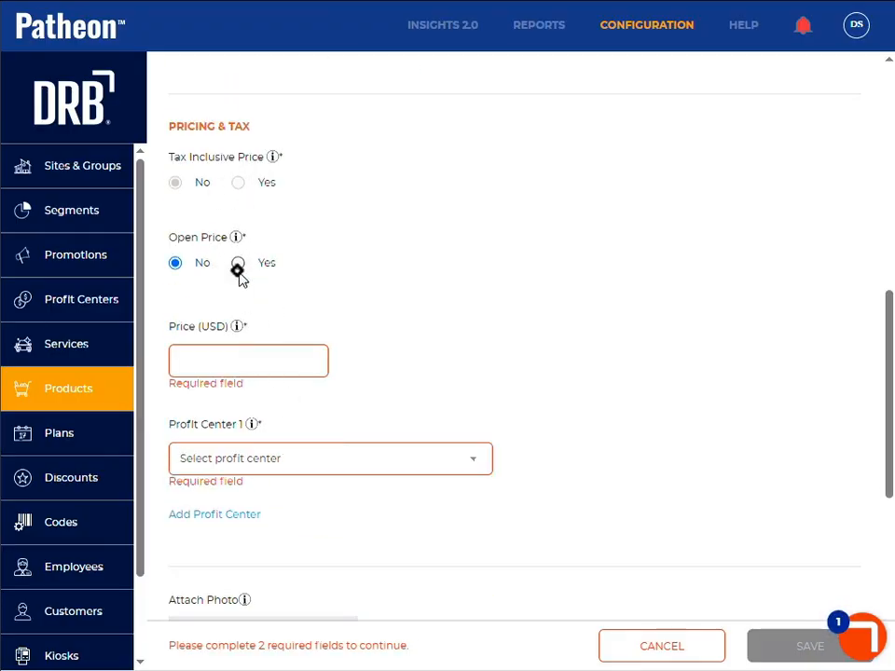
scroll(234, 177, "up", 4)
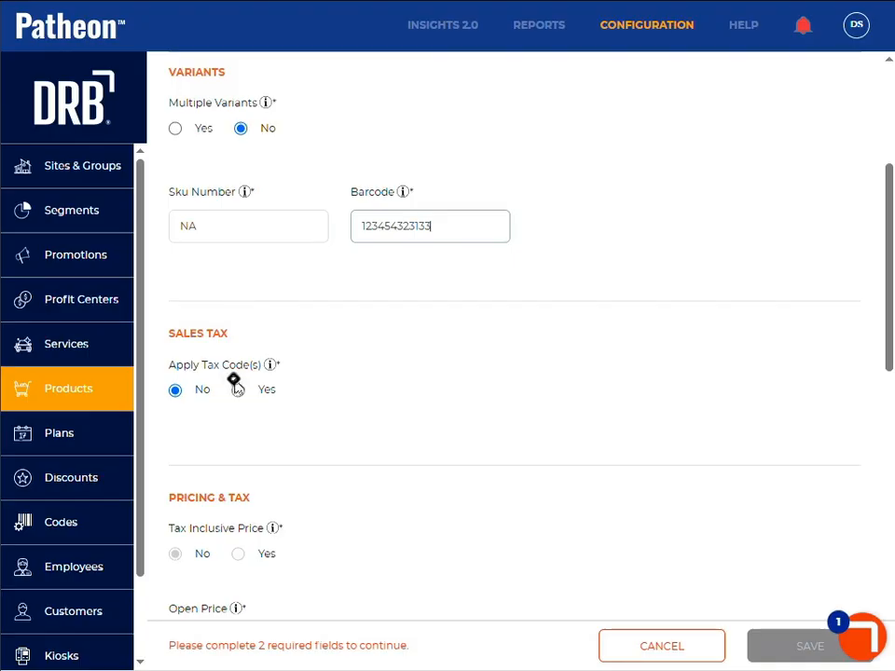
scroll(237, 387, "down", 3)
scroll(240, 392, "up", 1)
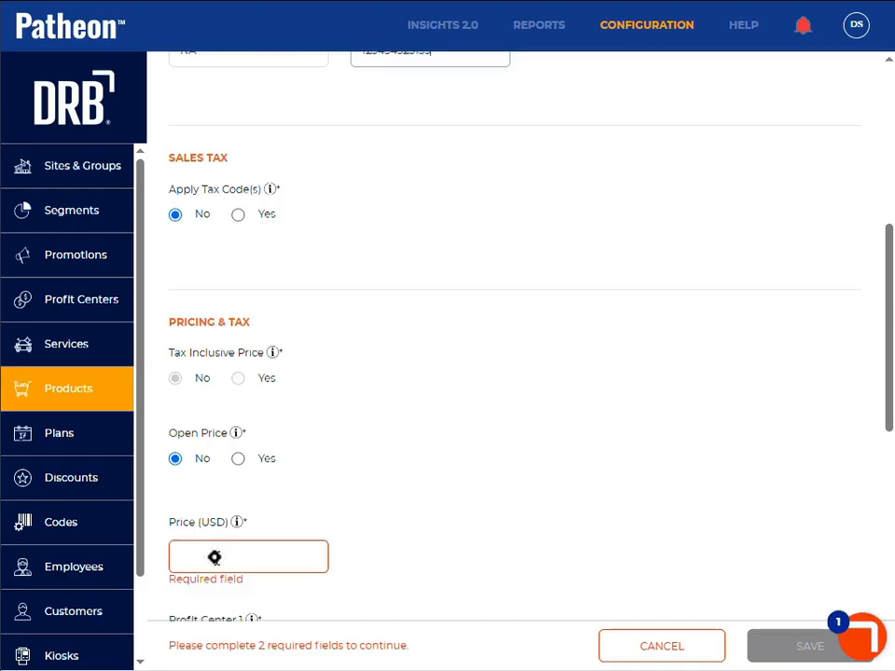
left_click(239, 458)
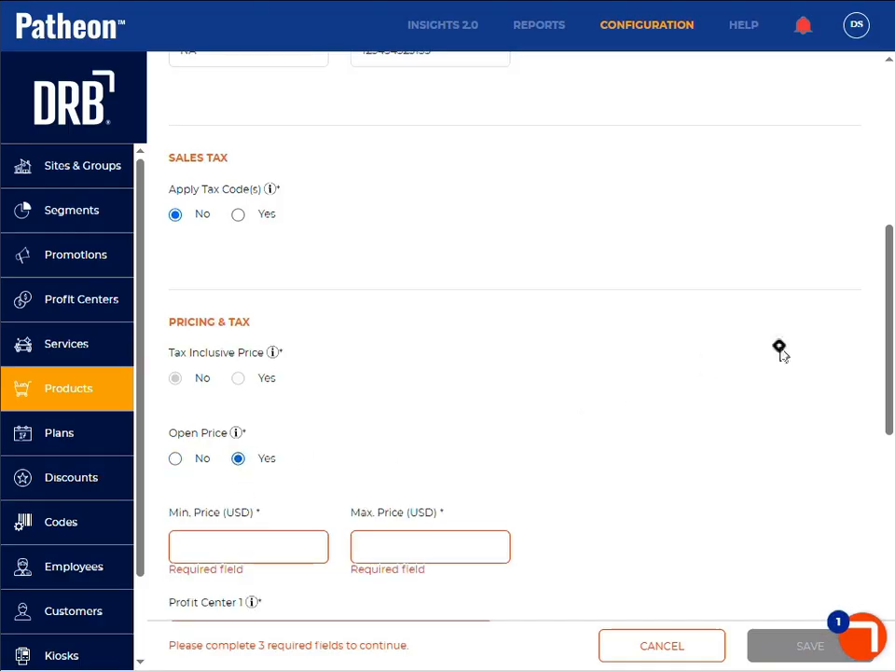
Step: Set the product's minimum price to 1 USD and maximum price to 10 USD, and assign the Wash profit center
scroll(888, 291, "down", 2)
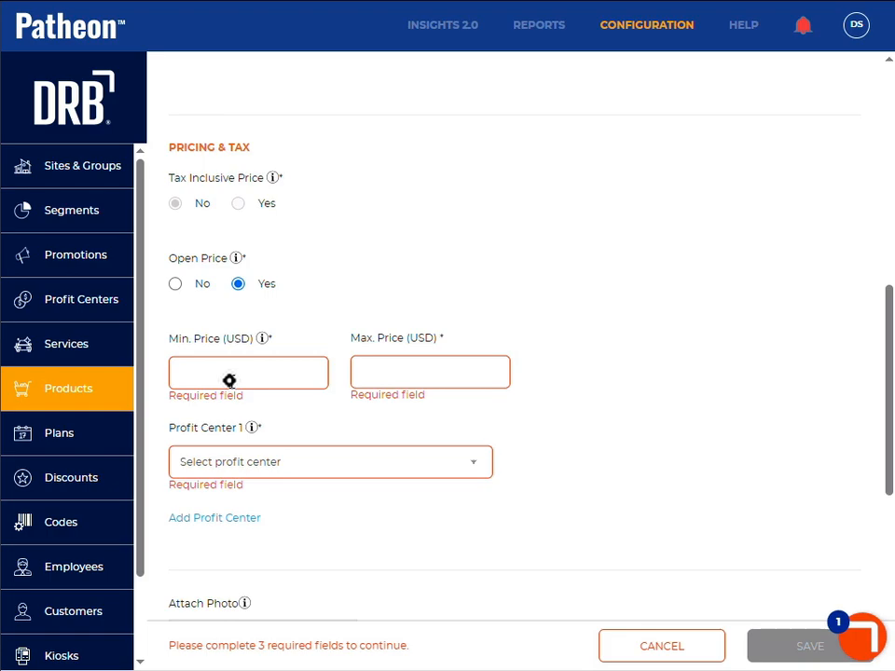
left_click(229, 380)
type("1")
left_click(379, 371)
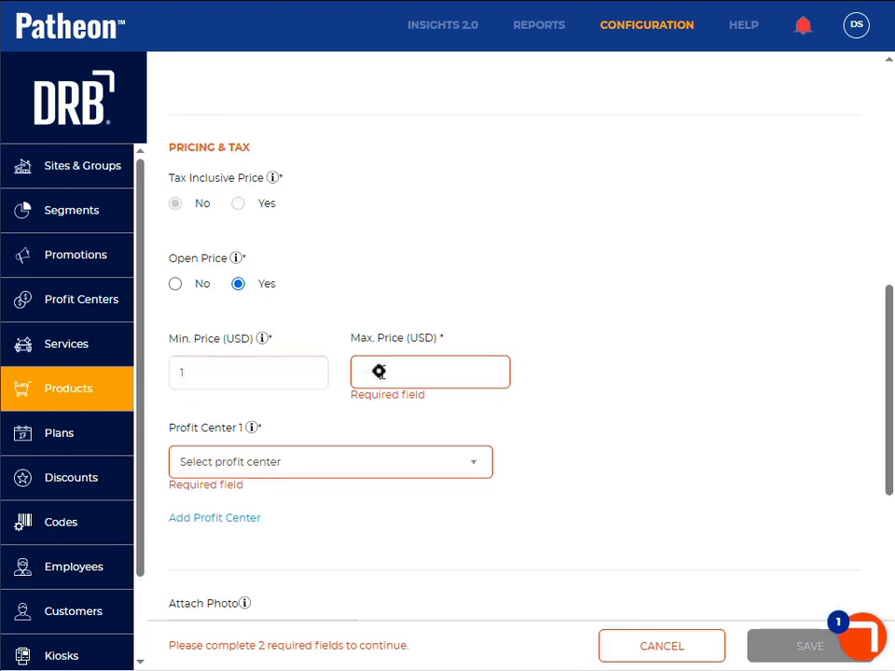
type("10")
left_click(296, 463)
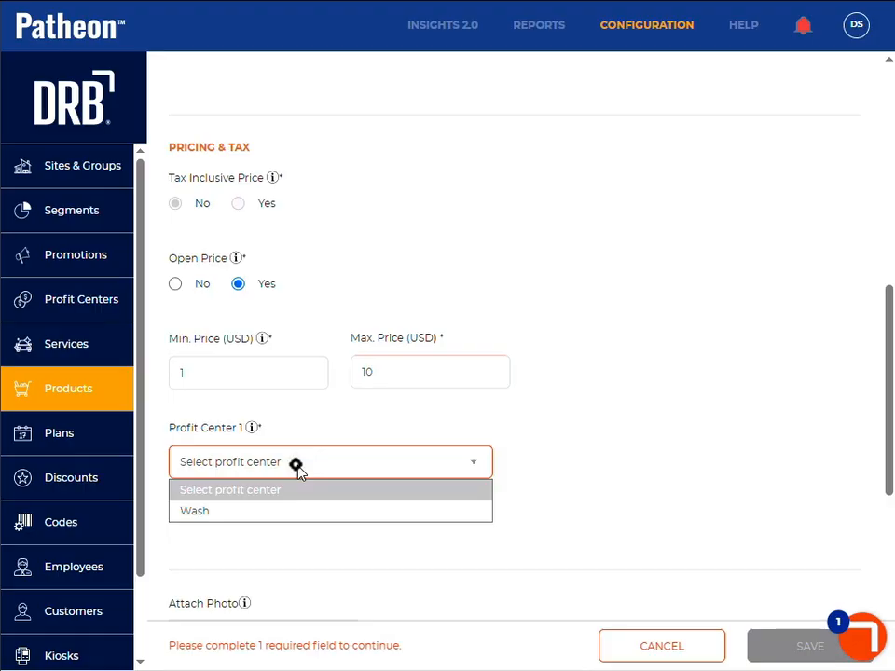
left_click(292, 511)
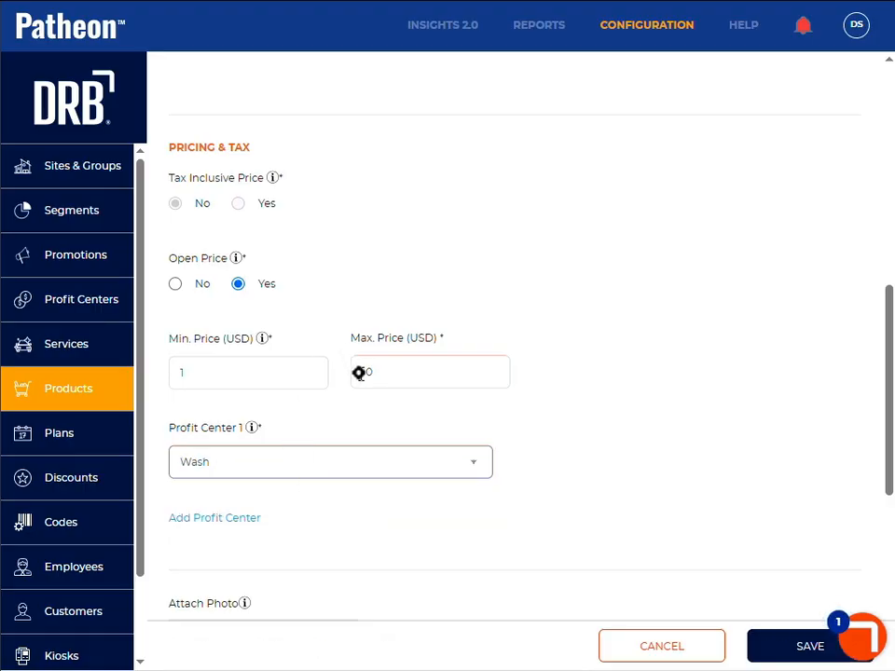
Step: Save the Extra Dirty product and activate it for DRB Training Demo Site 1
left_click(804, 658)
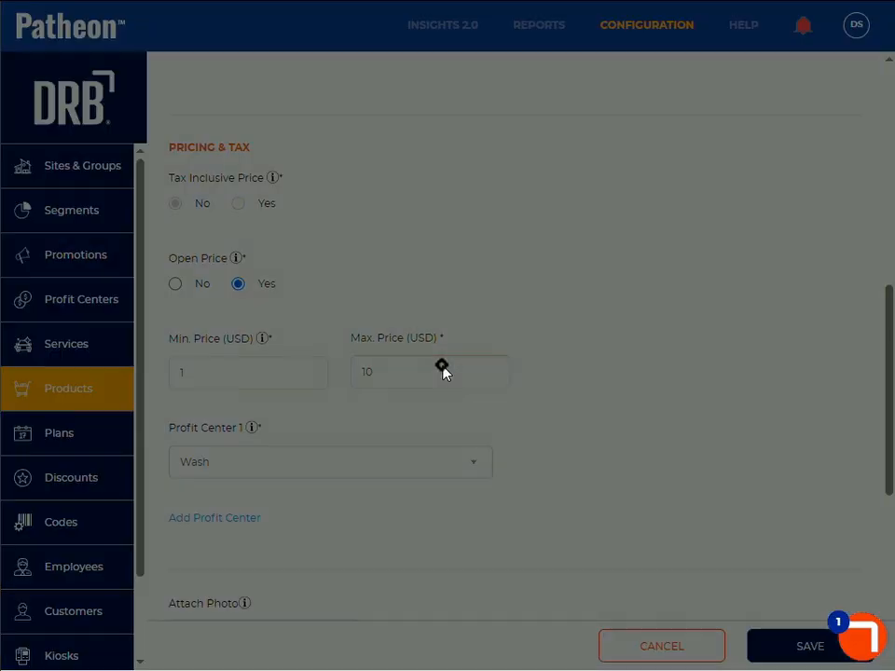
left_click(495, 377)
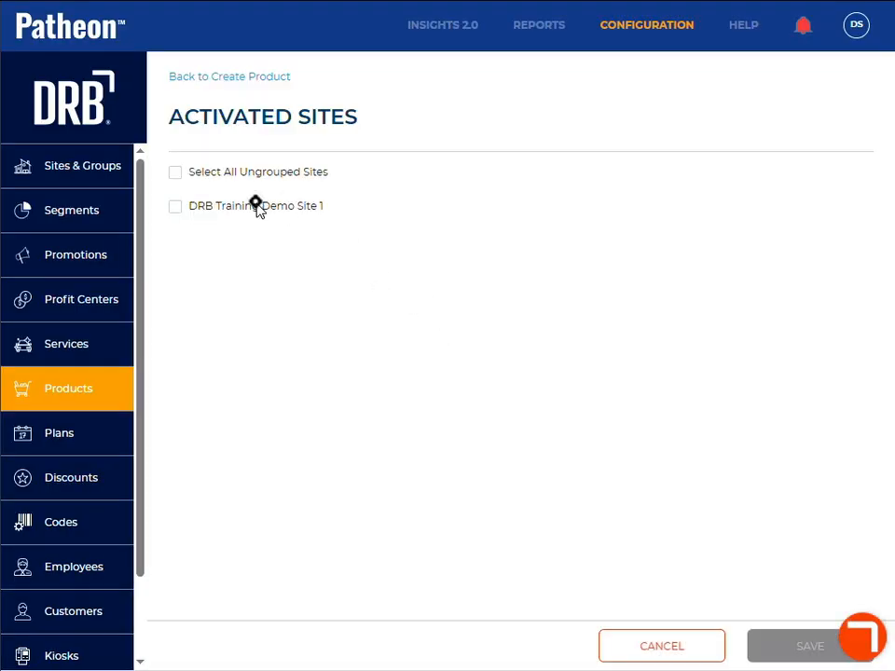
left_click(177, 206)
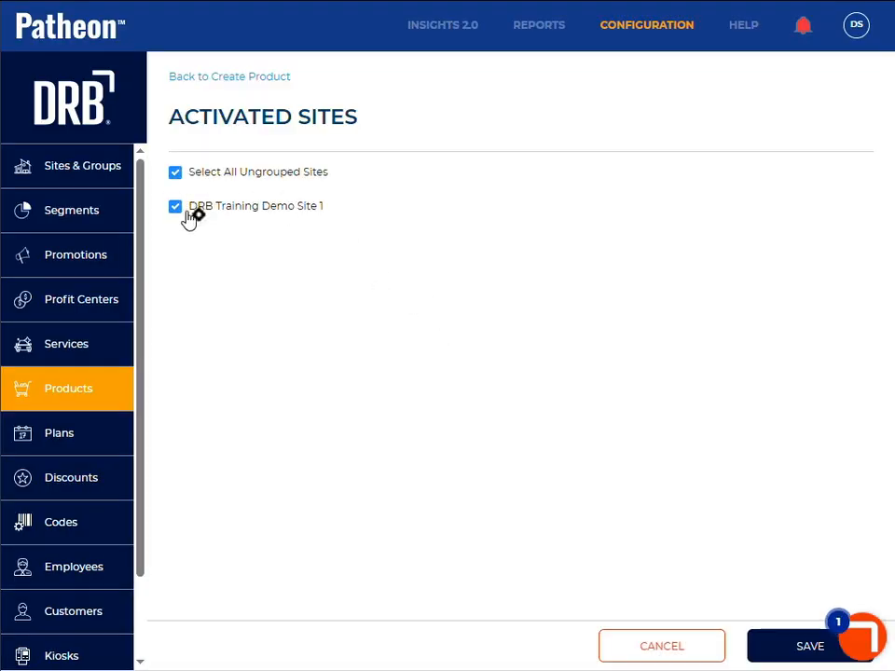
left_click(779, 655)
left_click(582, 377)
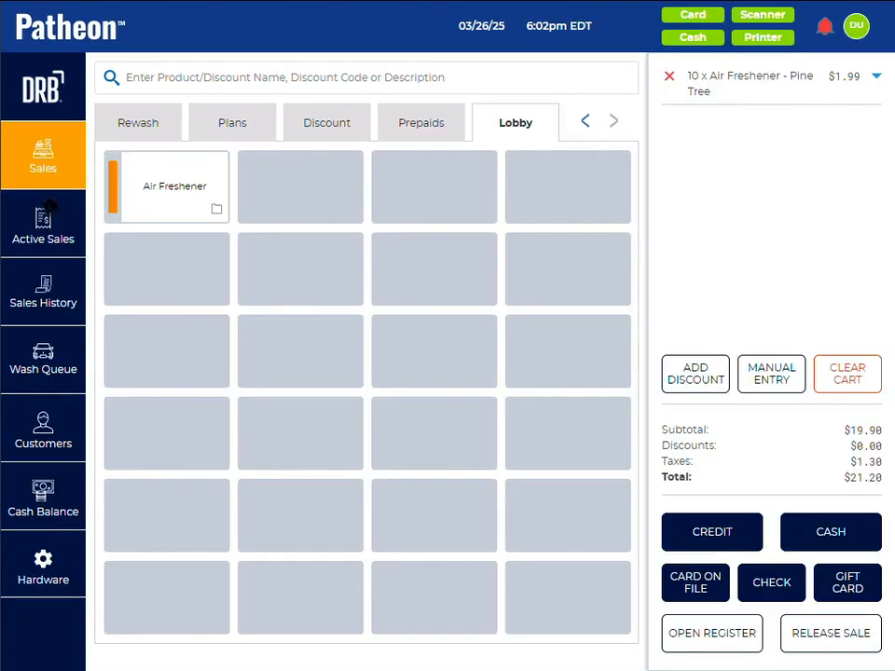
Step: Switch to the point of sale, reload the sales screen via Active Sales, and choose Extra Dirty from the Lobby products
left_click(43, 228)
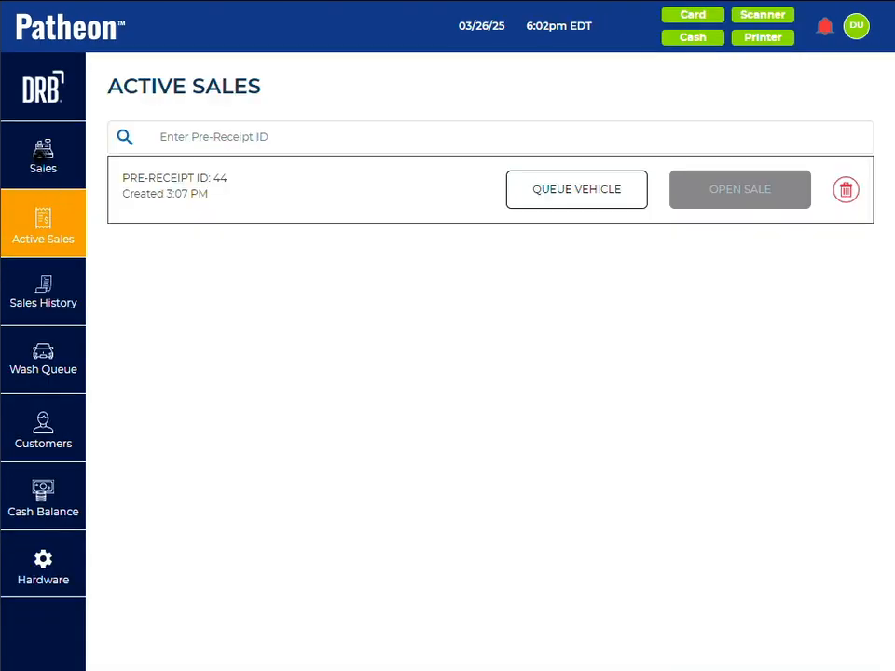
left_click(41, 156)
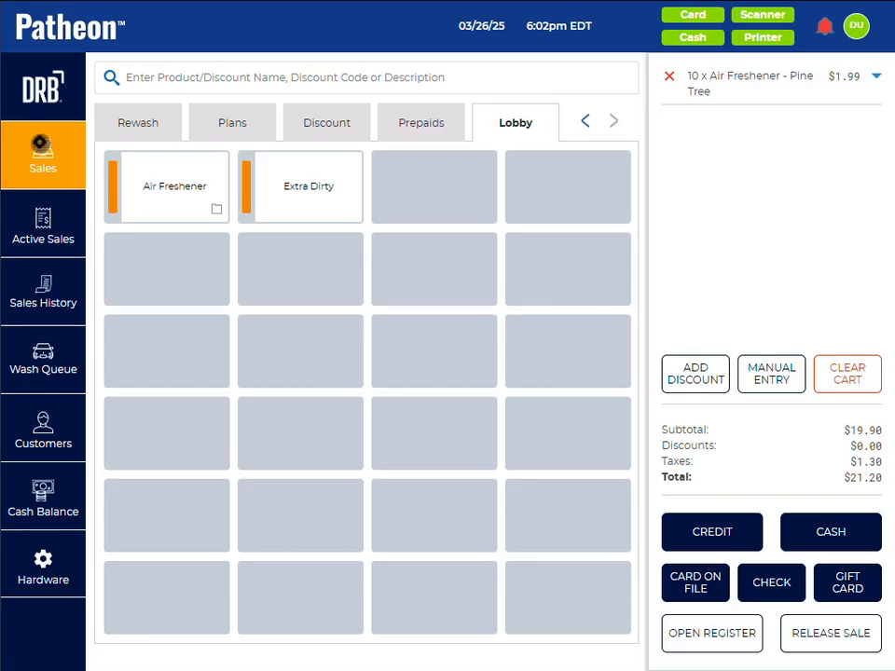
left_click(317, 209)
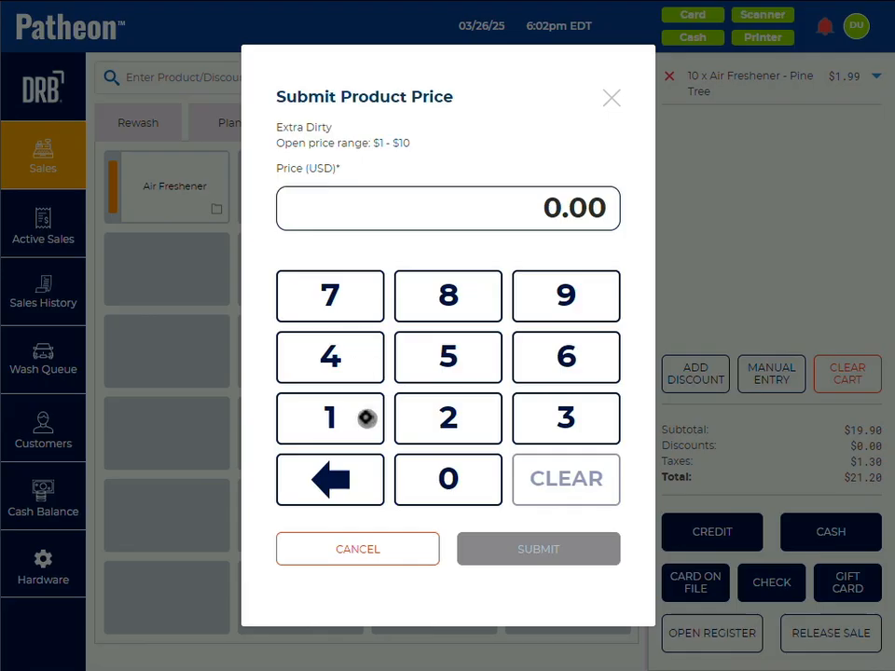
Step: Try a price of $0.50 for Extra Dirty and clear the entry
left_click(437, 350)
left_click(456, 474)
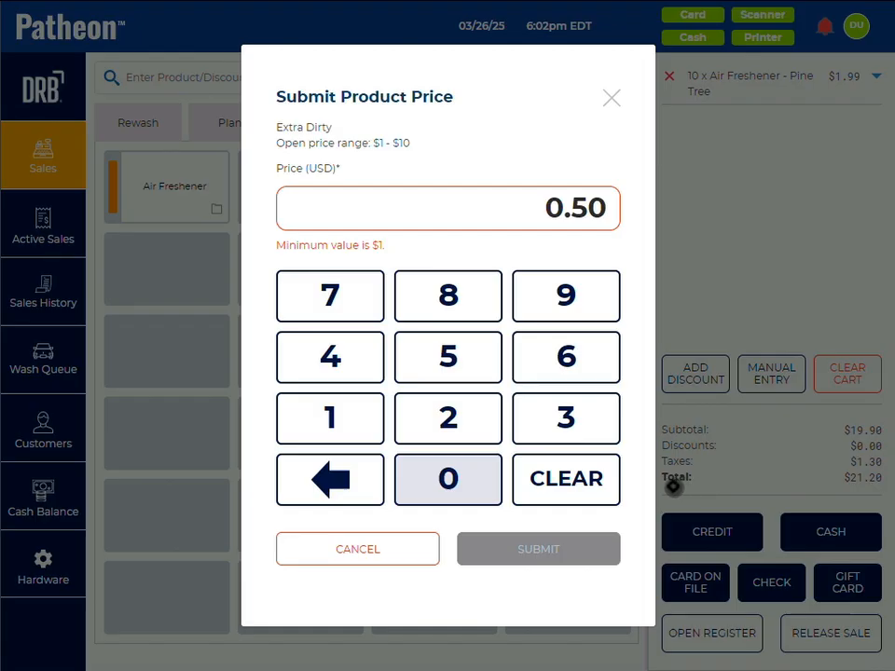
left_click(567, 435)
left_click(570, 477)
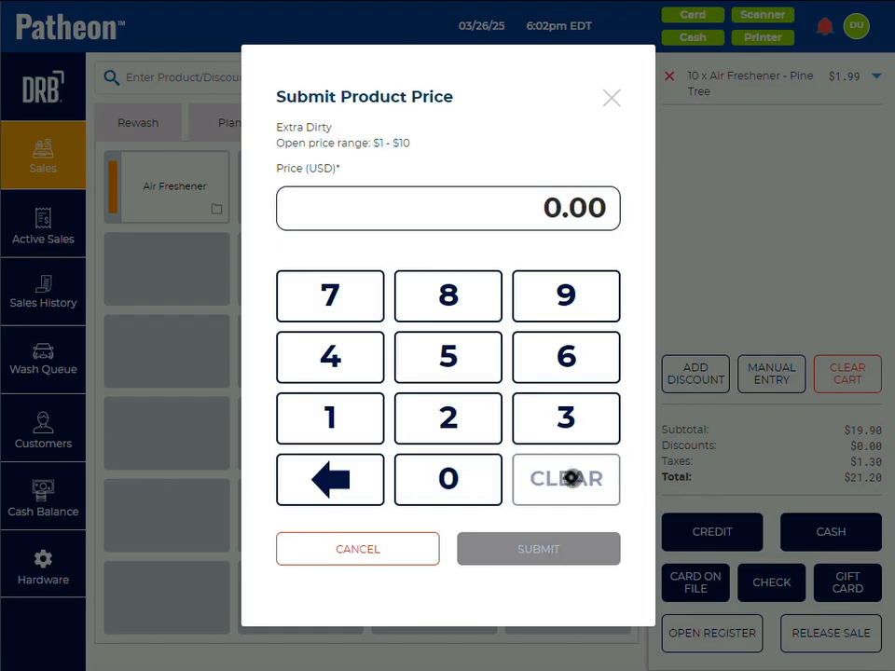
Step: Try a price of $11.00 for Extra Dirty and erase the entry
double_click(322, 415)
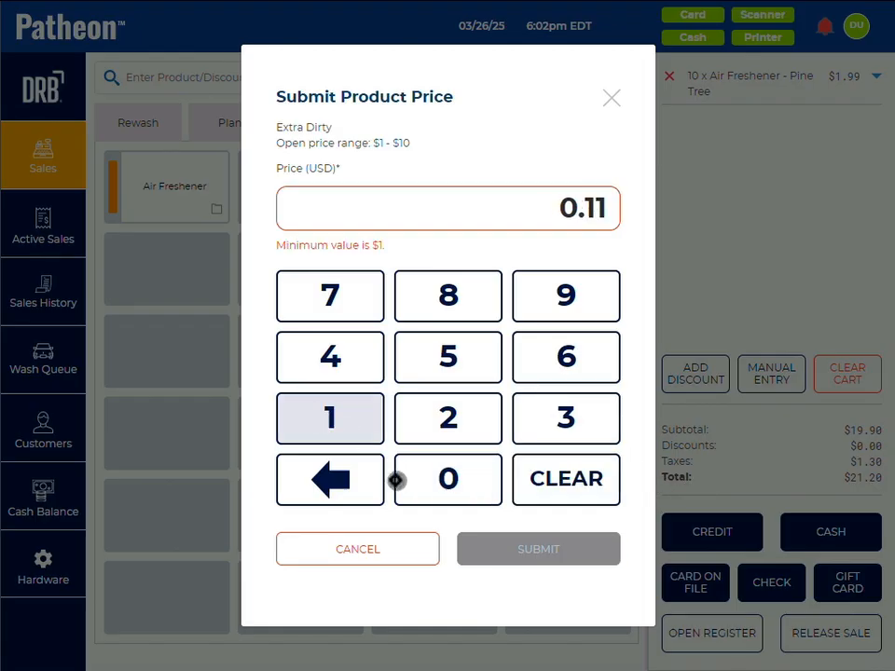
double_click(408, 490)
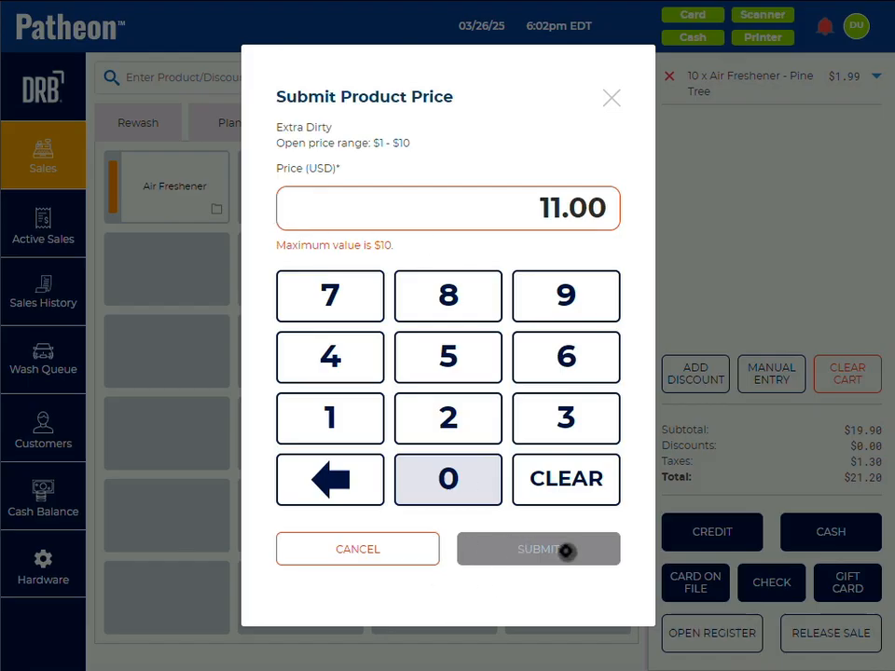
left_click(347, 481)
double_click(347, 481)
left_click(348, 481)
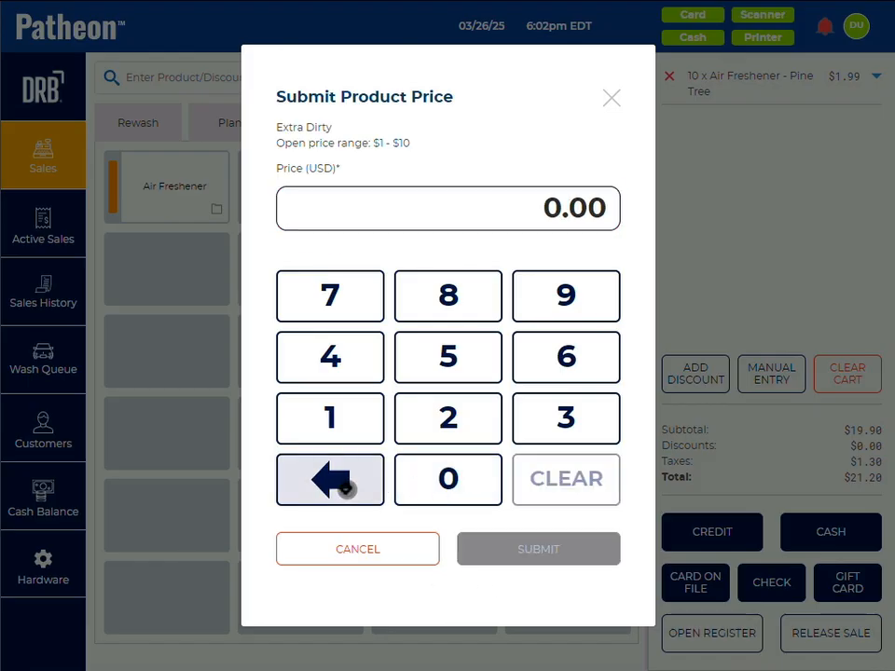
Step: Set Extra Dirty's price to $5.00 and add it to the sale
left_click(451, 366)
double_click(450, 484)
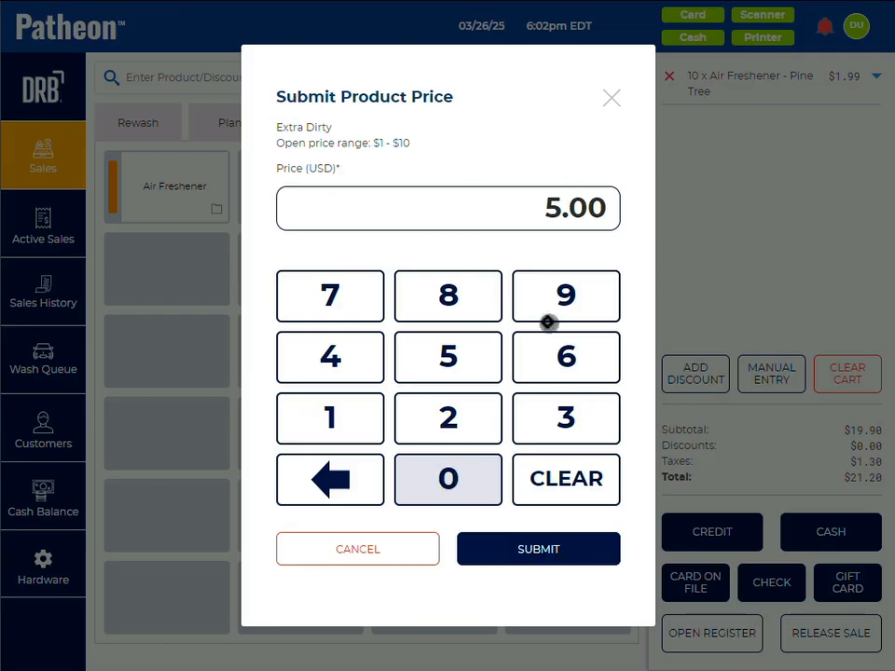
left_click(556, 550)
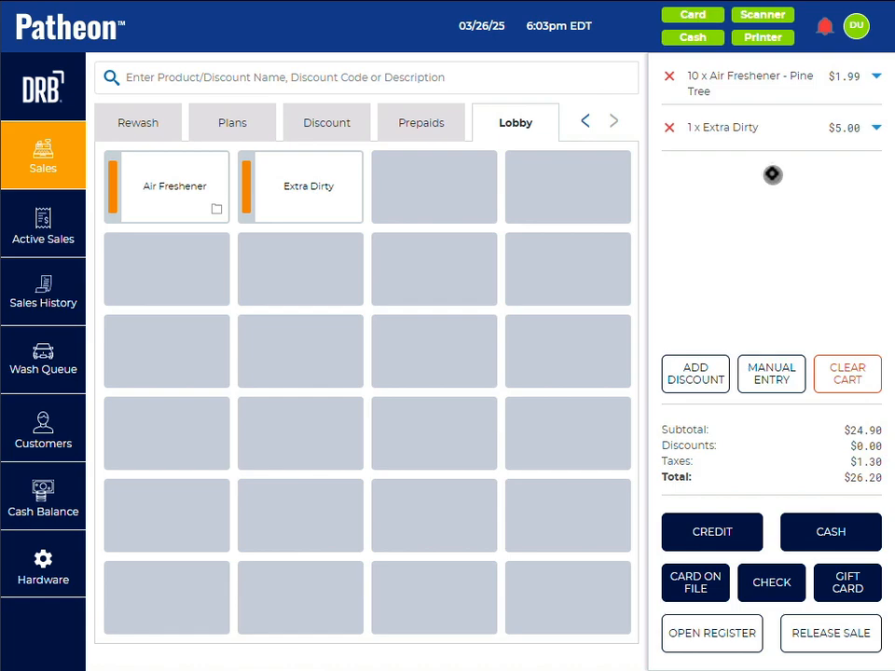
Step: Examine the quantity and product details options on the cart's Pine Tree Air Freshener line
left_click(876, 76)
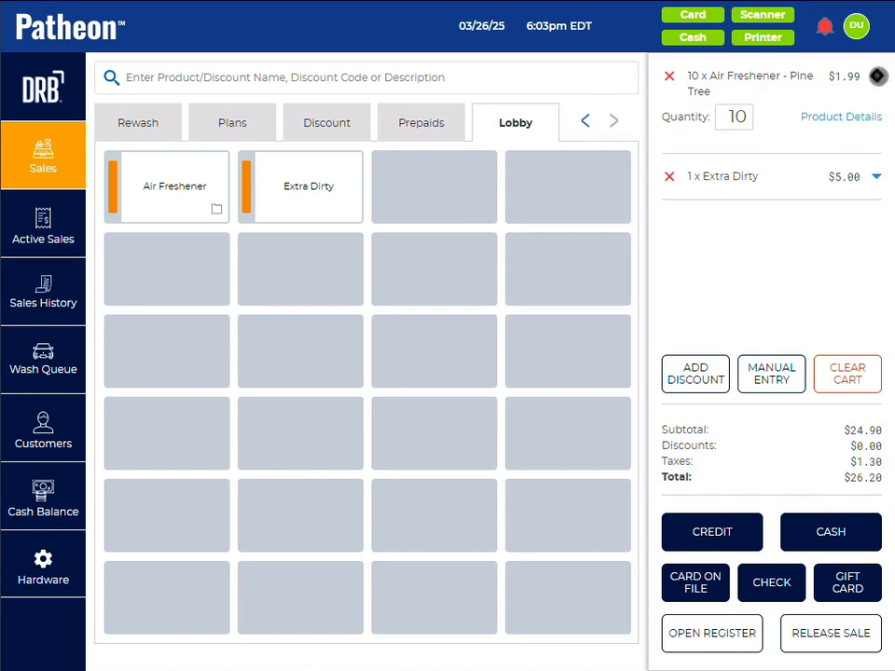
left_click(877, 75)
left_click(176, 199)
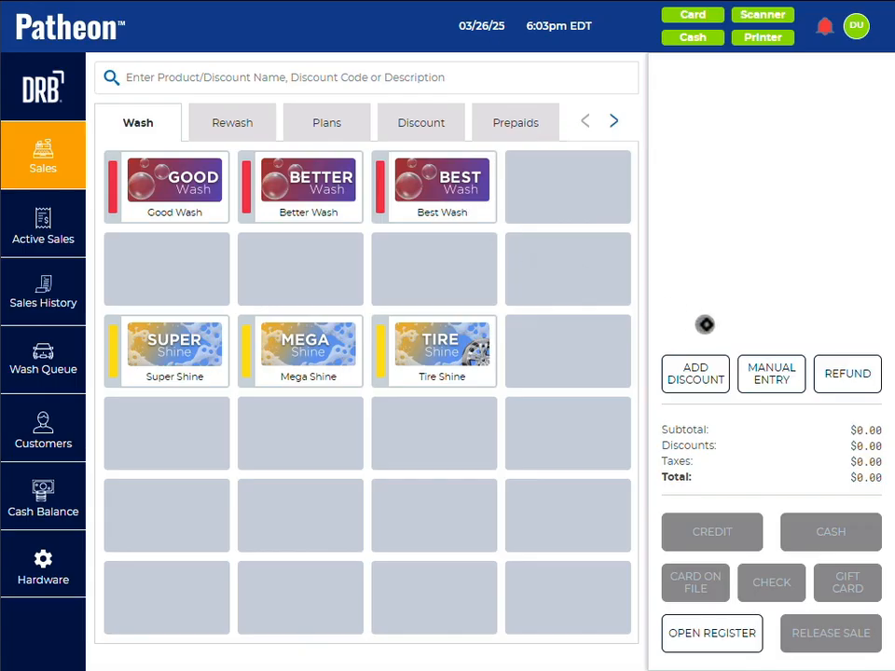
Step: Add the 5 Best Tickets book to the sale by manually entering FHKVNIPQ as a barcode
left_click(772, 374)
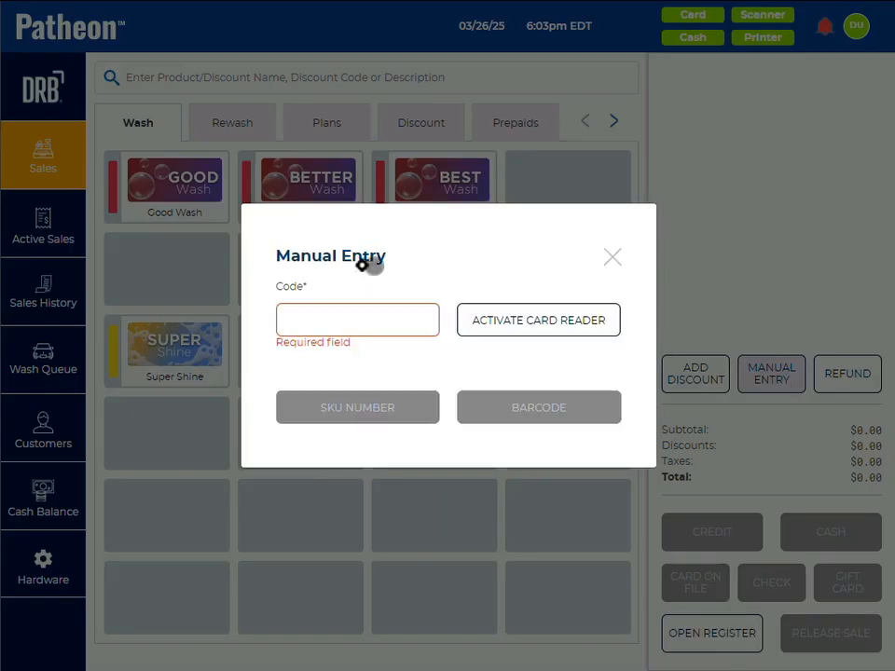
left_click(311, 316)
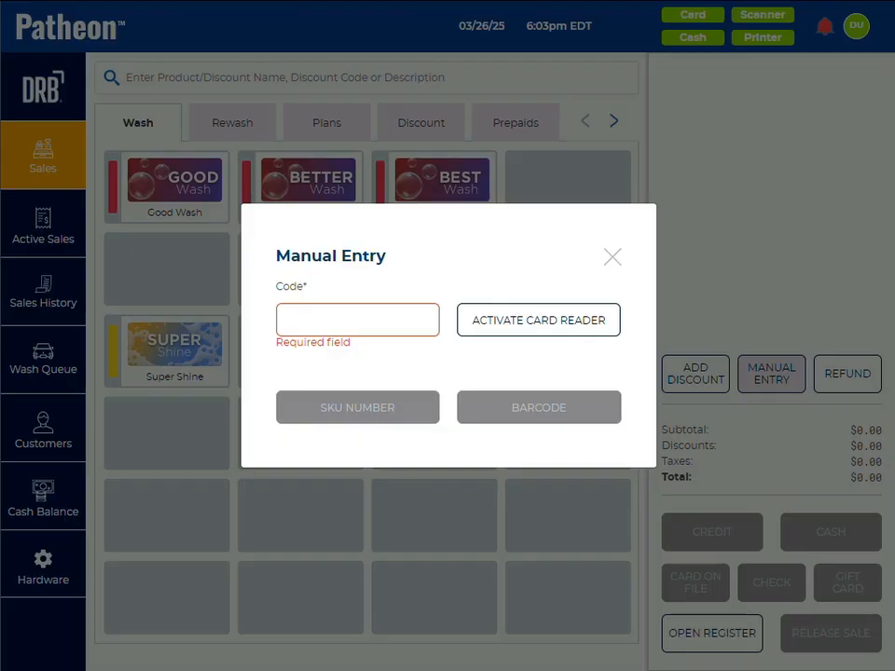
left_click(320, 318)
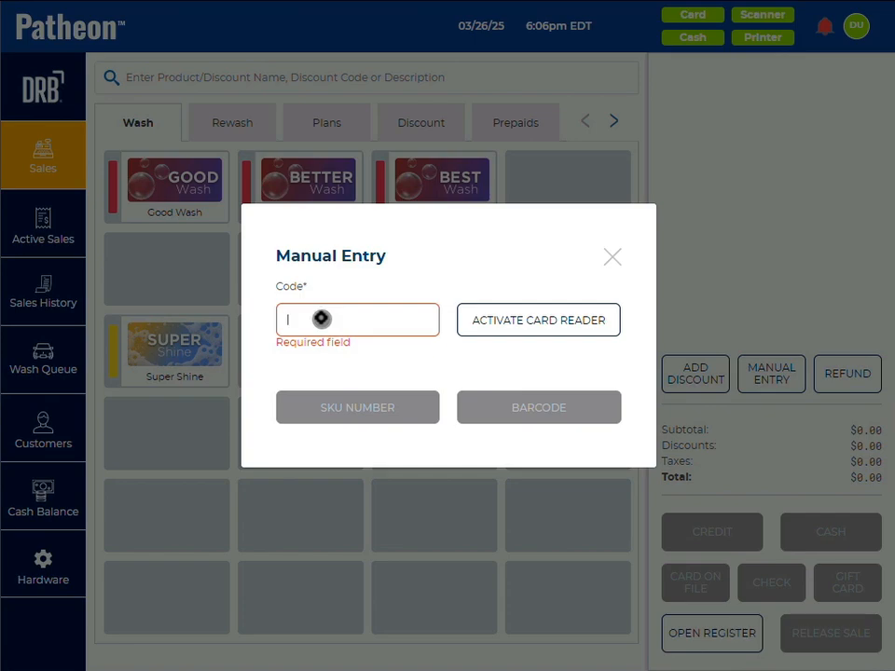
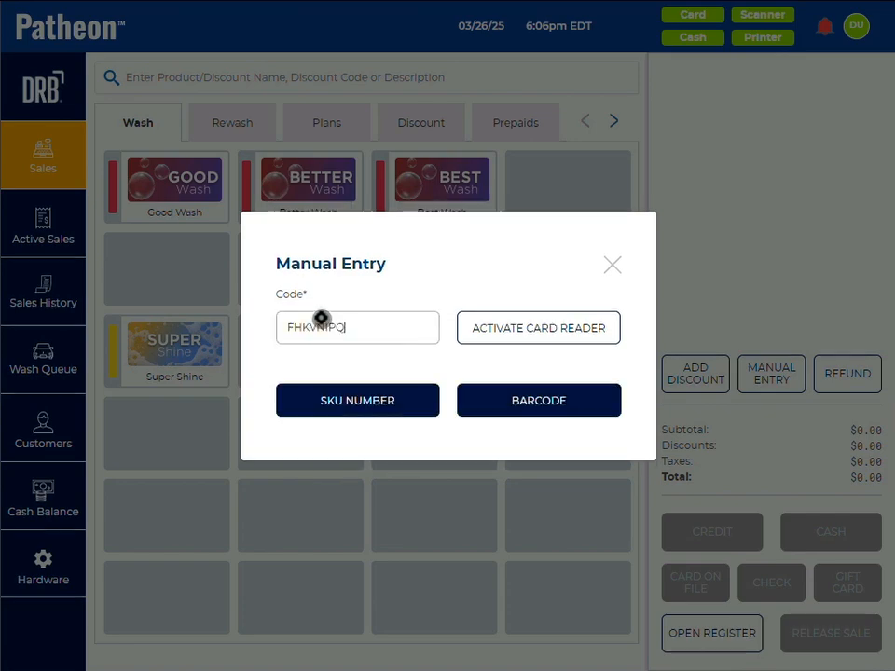
left_click(512, 399)
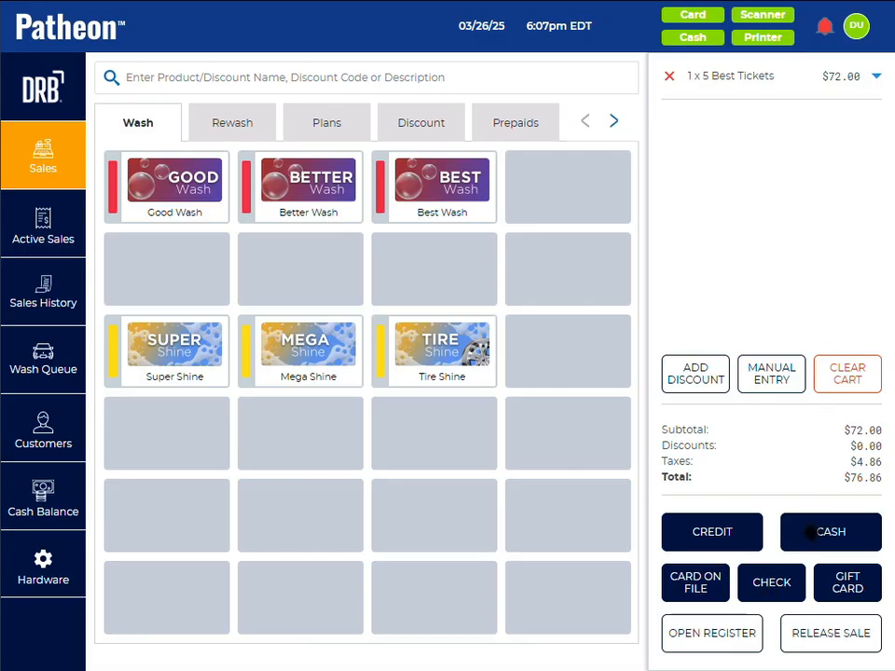
Step: Complete the ticket book sale with $80.00 cash tendered and dismiss the change summary and receipt notice
left_click(811, 532)
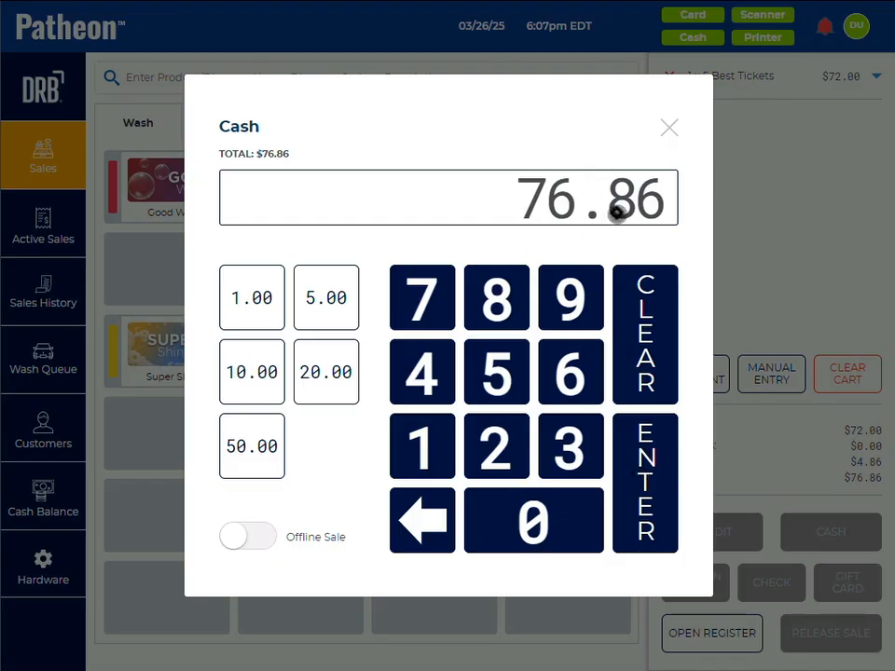
left_click(497, 308)
left_click(523, 535)
left_click(524, 533)
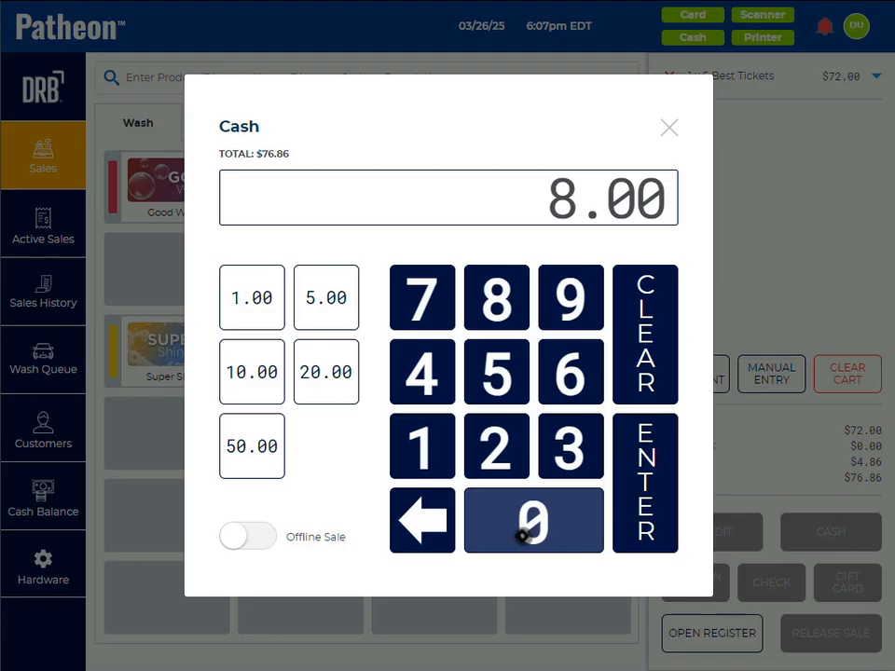
left_click(524, 533)
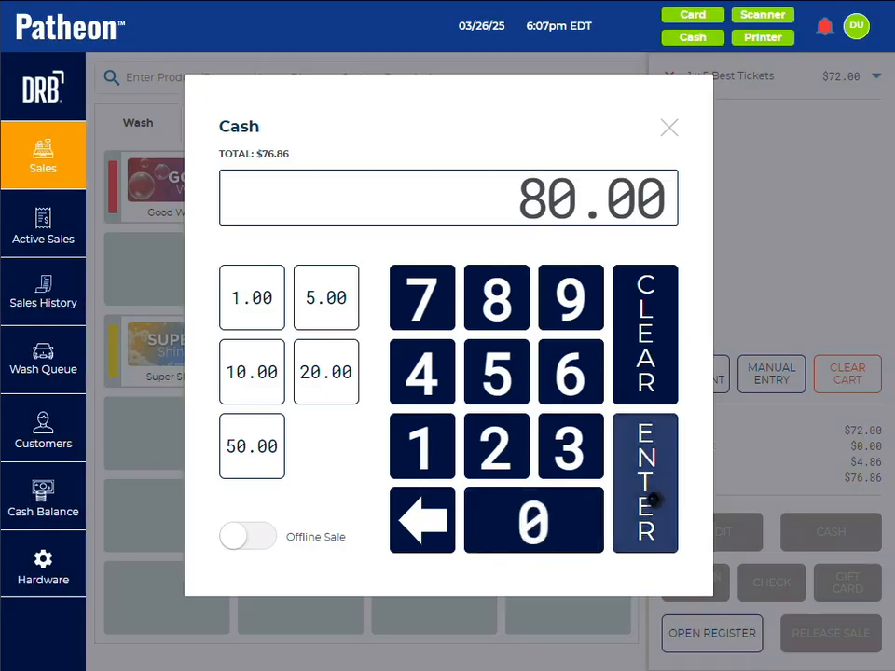
left_click(649, 503)
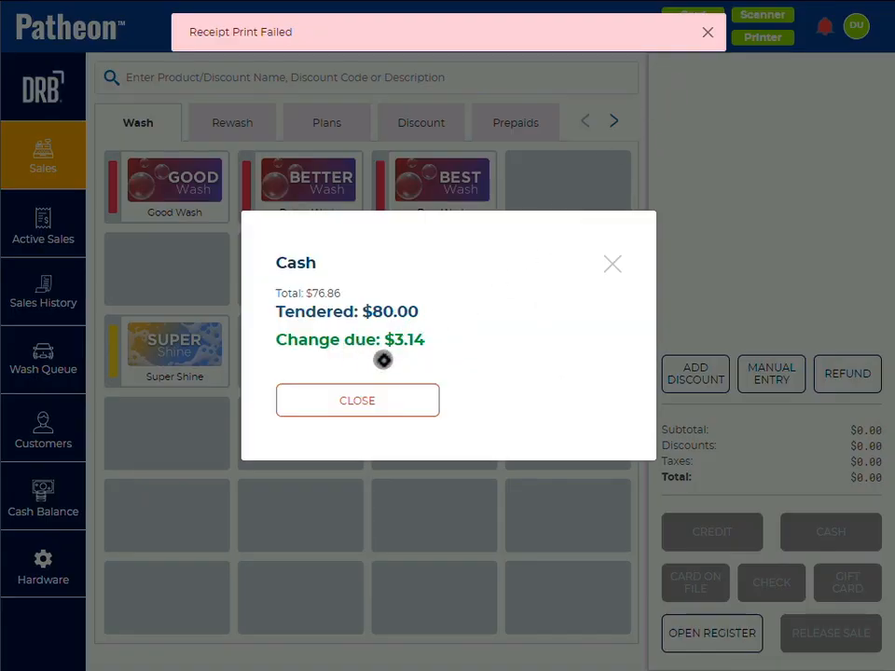
left_click(373, 401)
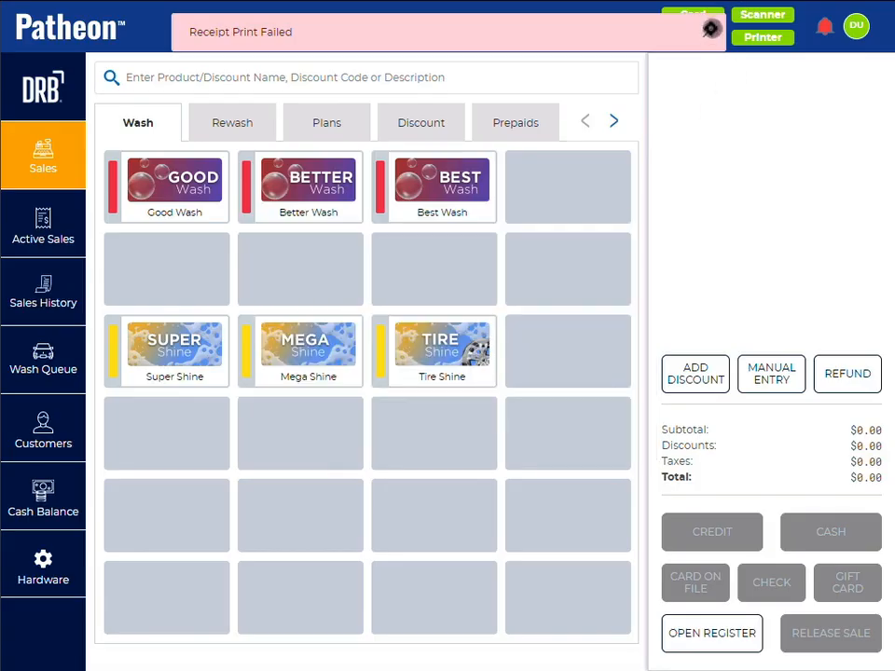
left_click(708, 30)
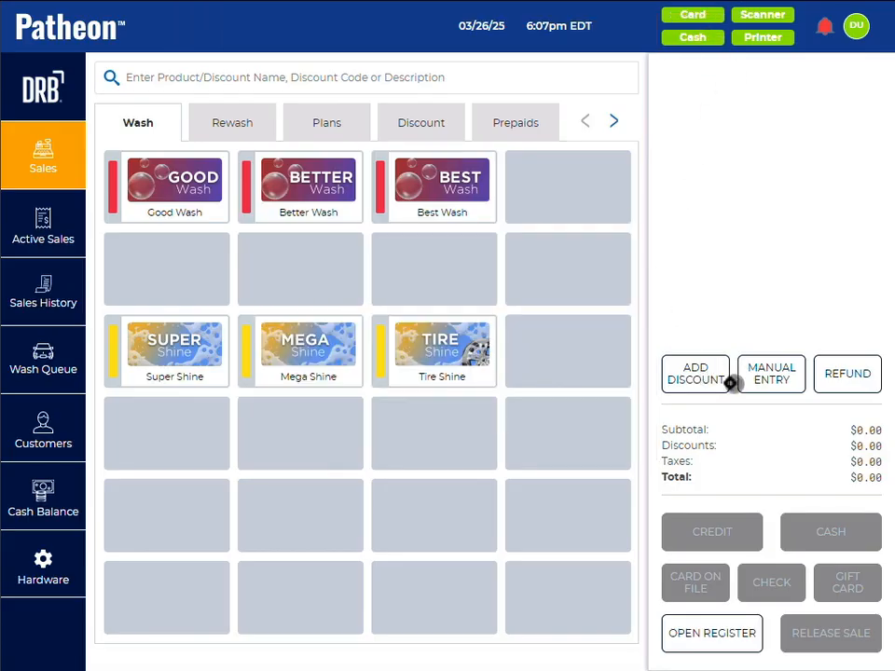
Step: Manually enter the sold ticket book's barcode and apply the prepaid ticket for one Best Wash
left_click(759, 376)
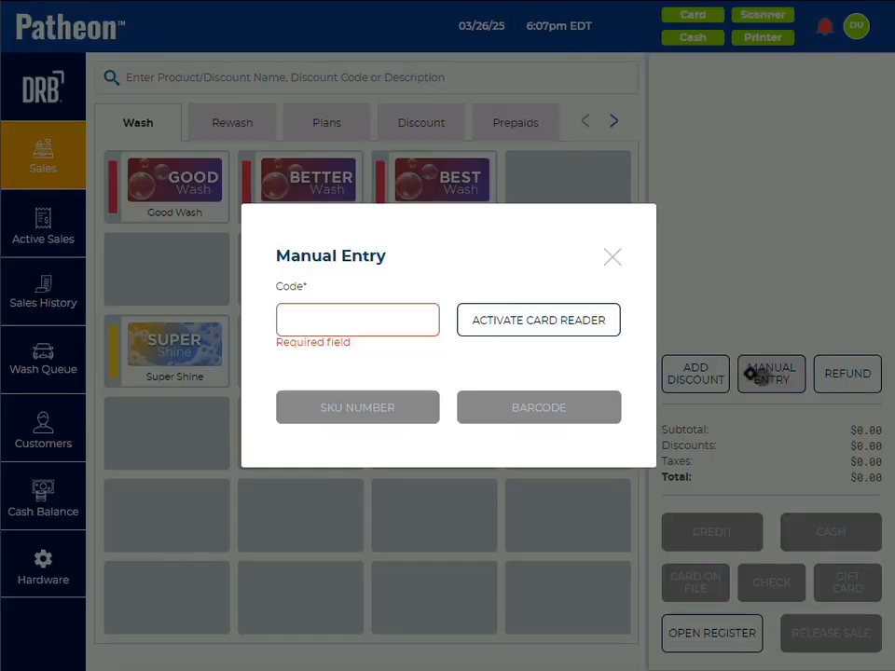
left_click(370, 327)
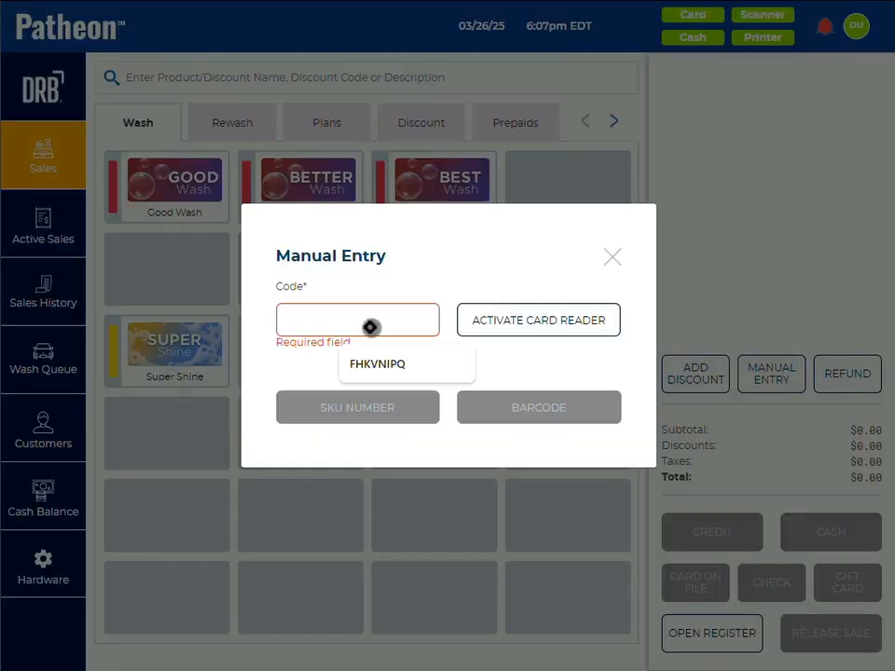
left_click(545, 400)
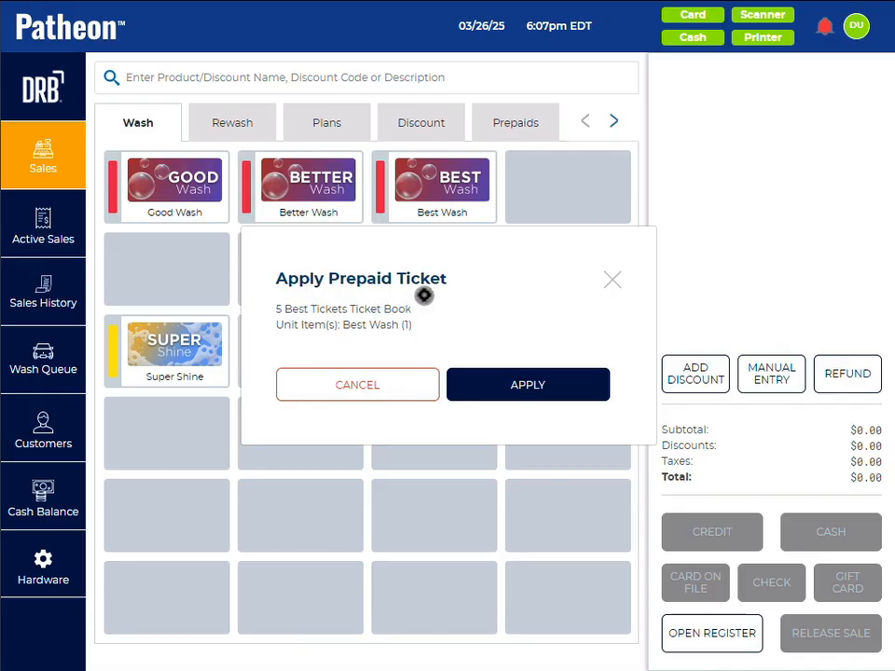
left_click(536, 385)
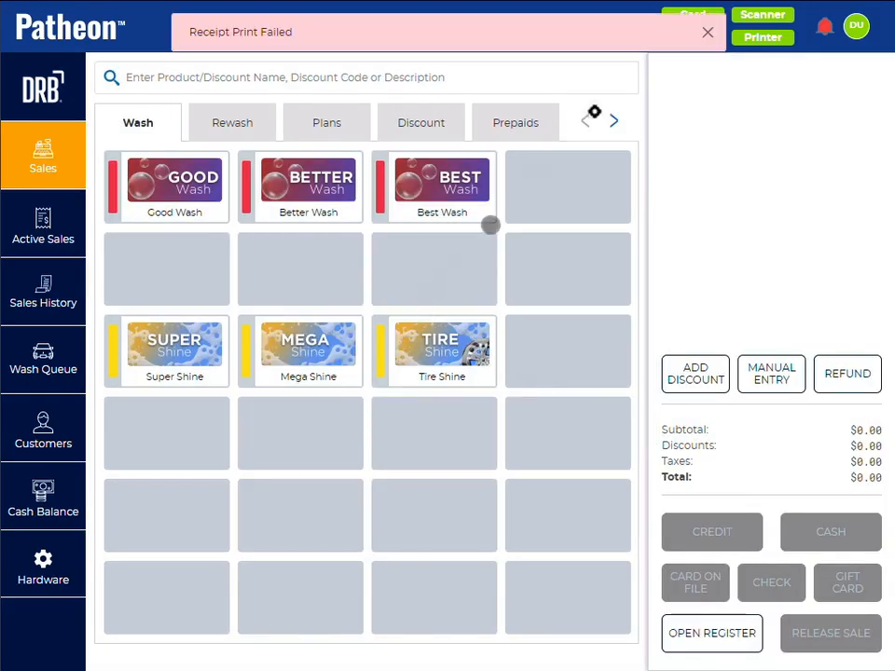
left_click(708, 32)
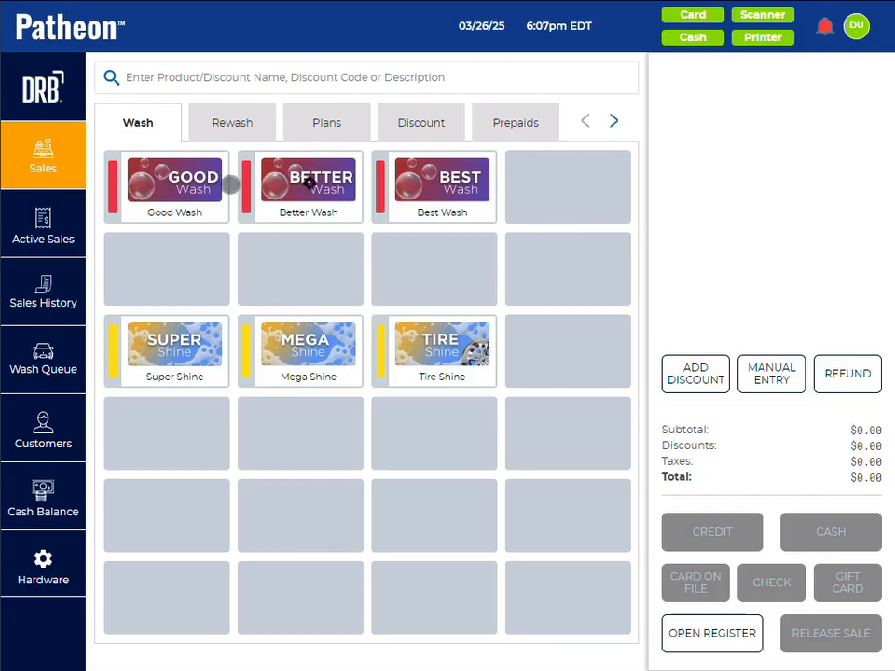
Step: Sell one Good Wash for the exact cash amount of $12.00 and dismiss the payment summary
left_click(187, 184)
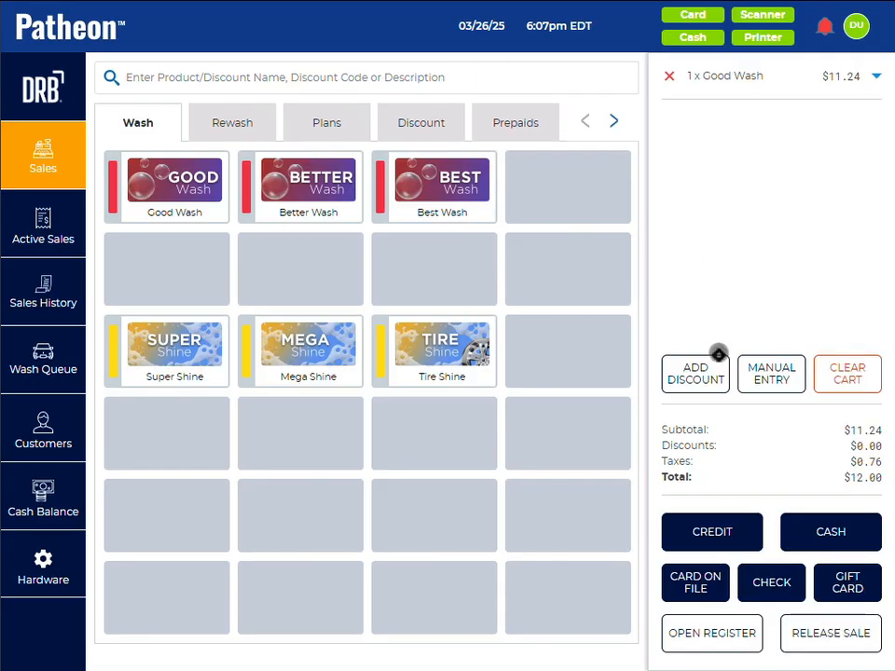
left_click(820, 531)
left_click(666, 481)
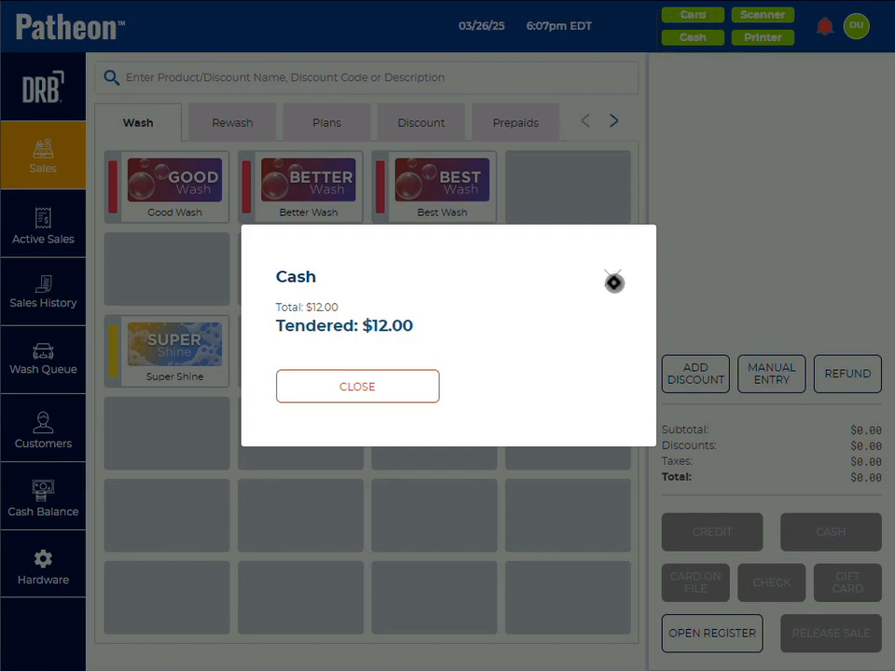
left_click(613, 281)
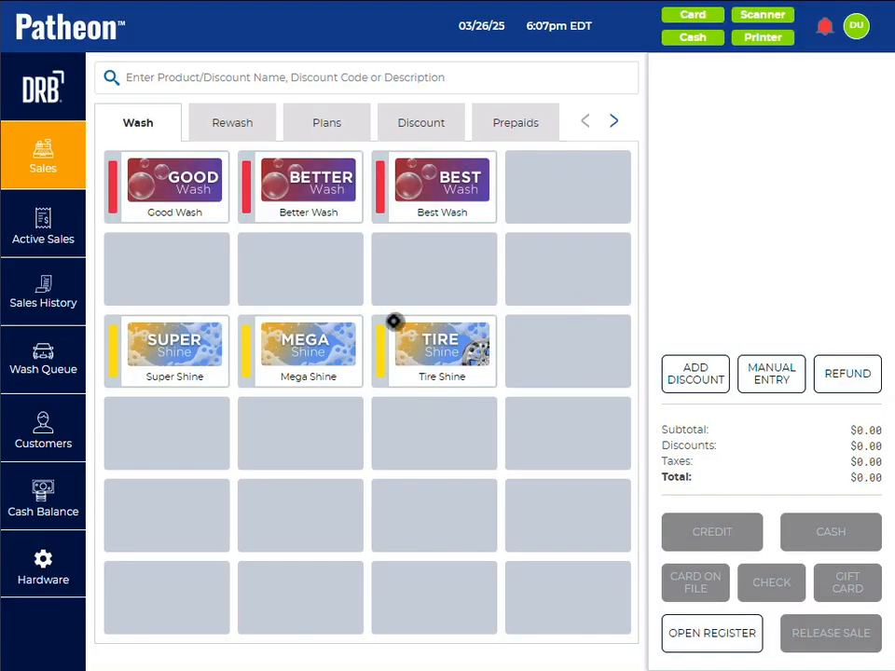
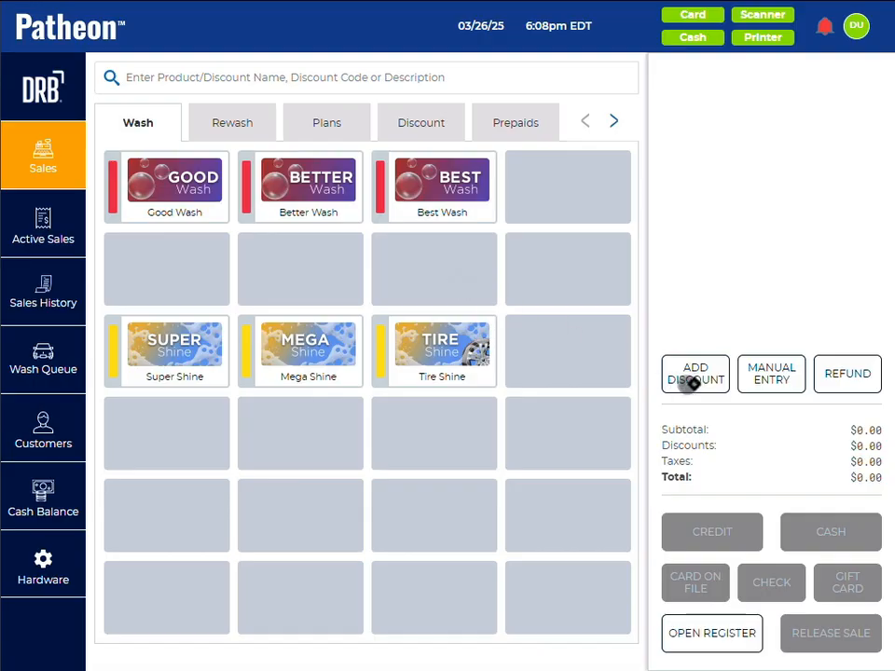
Step: Manually enter the new gift card's code as a barcode and assign it the Gift Card type
left_click(773, 381)
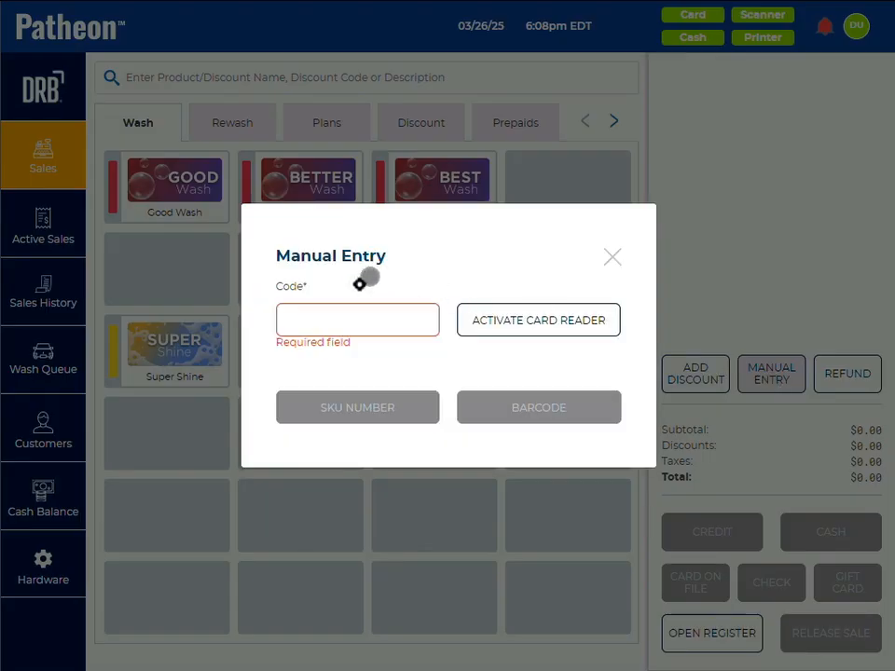
left_click(330, 326)
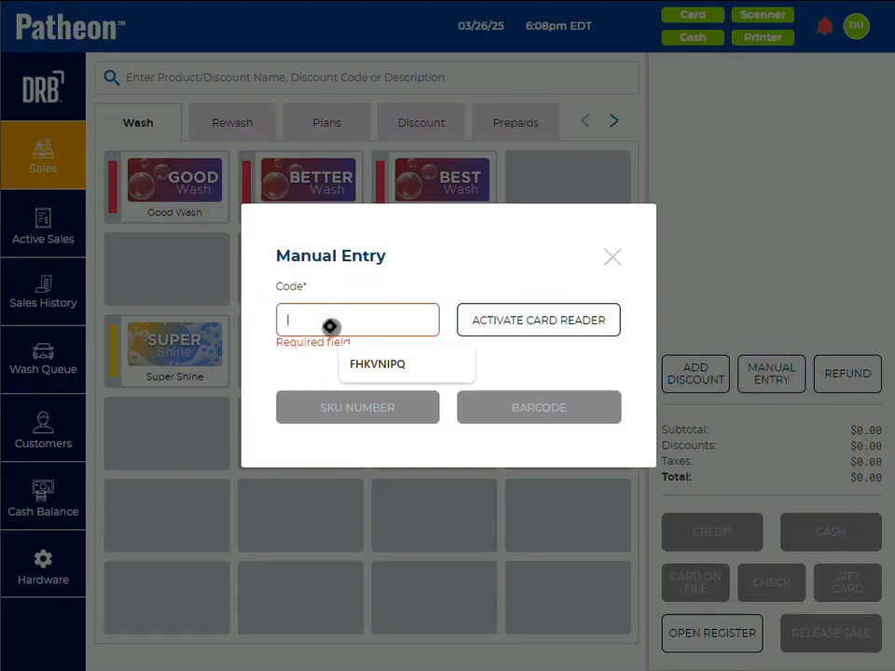
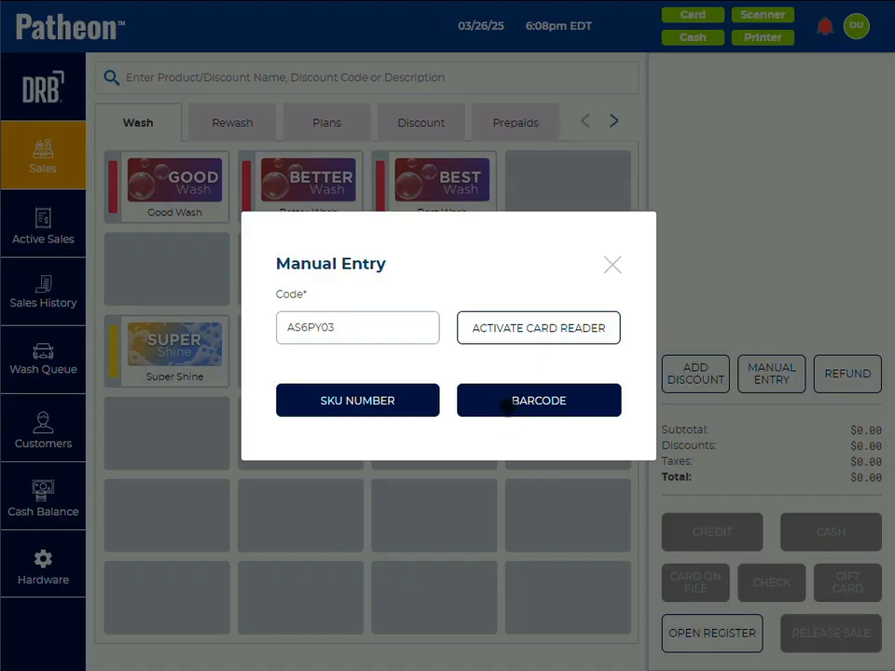
left_click(506, 406)
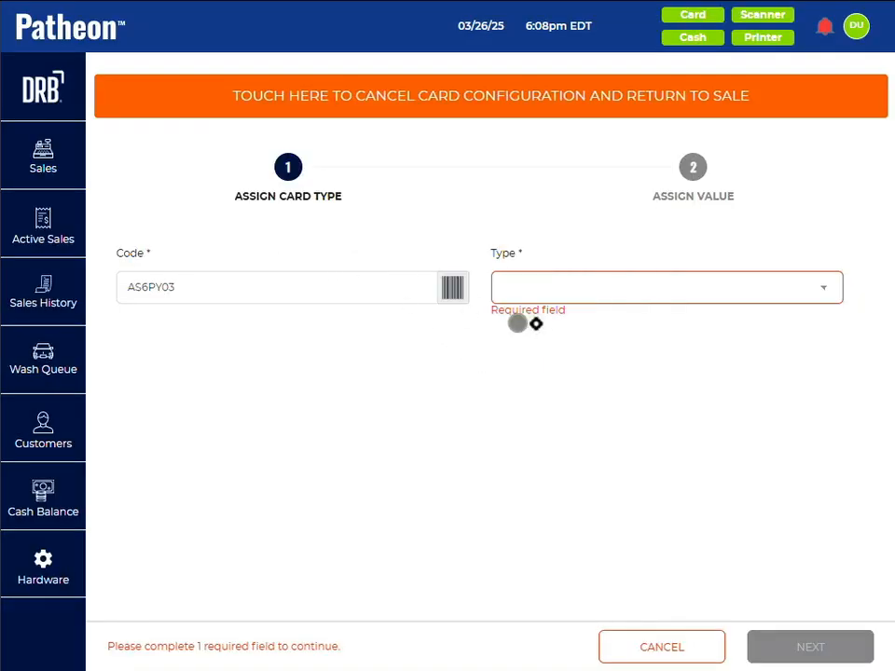
left_click(561, 290)
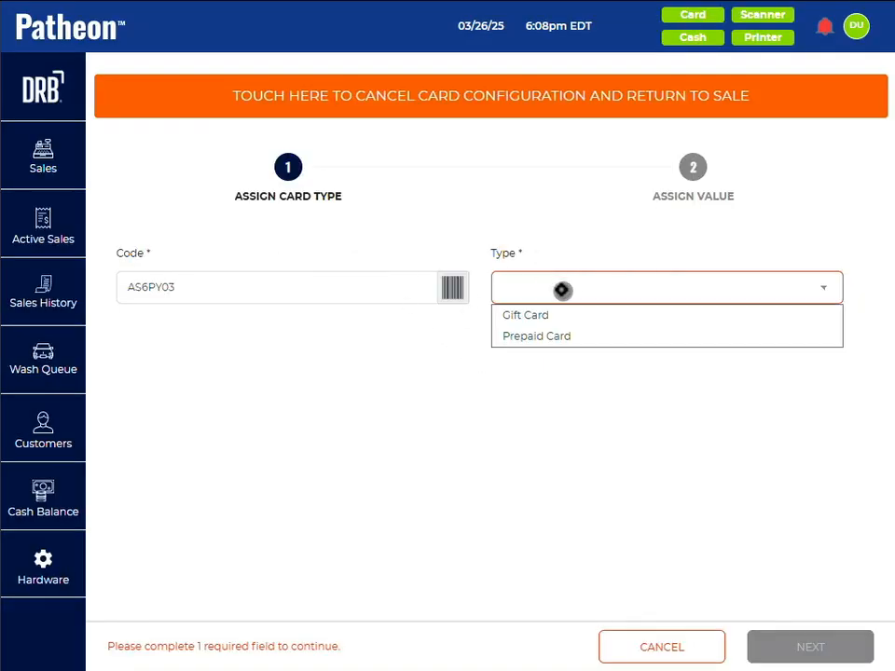
left_click(532, 316)
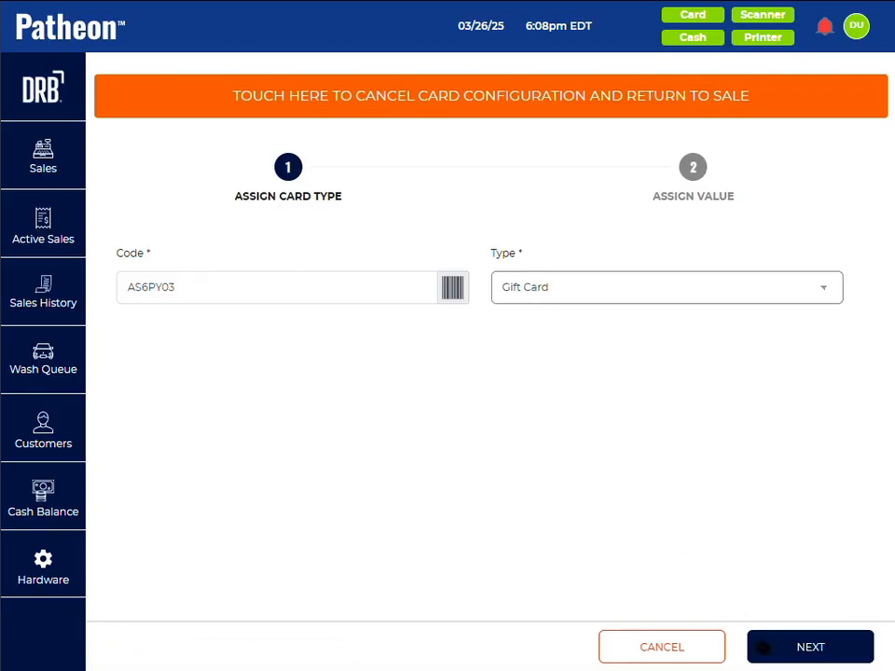
left_click(763, 646)
Step: Set the card up as an Open $ Gift Card with a value of 20 and save it to the sale
left_click(558, 294)
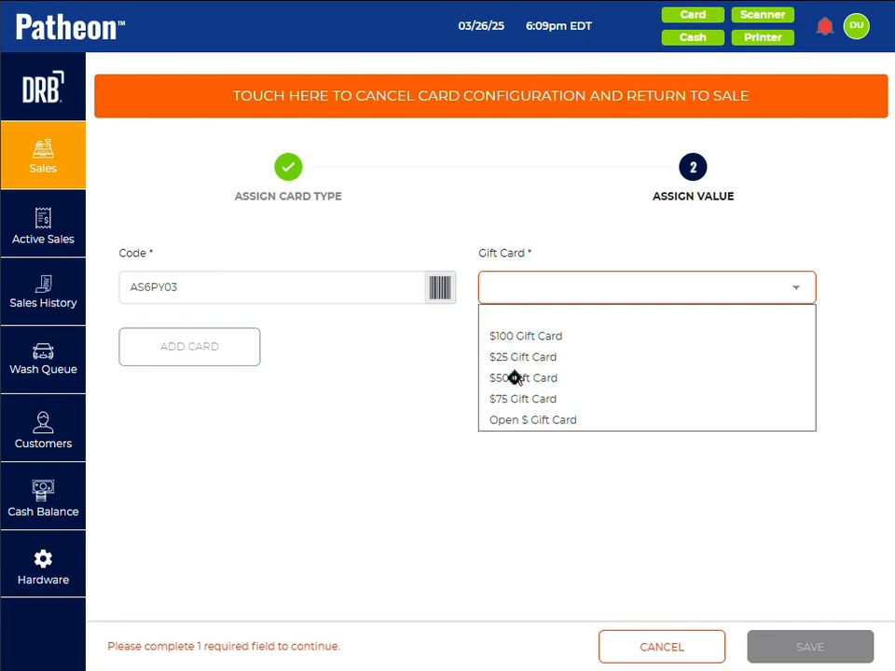
left_click(513, 420)
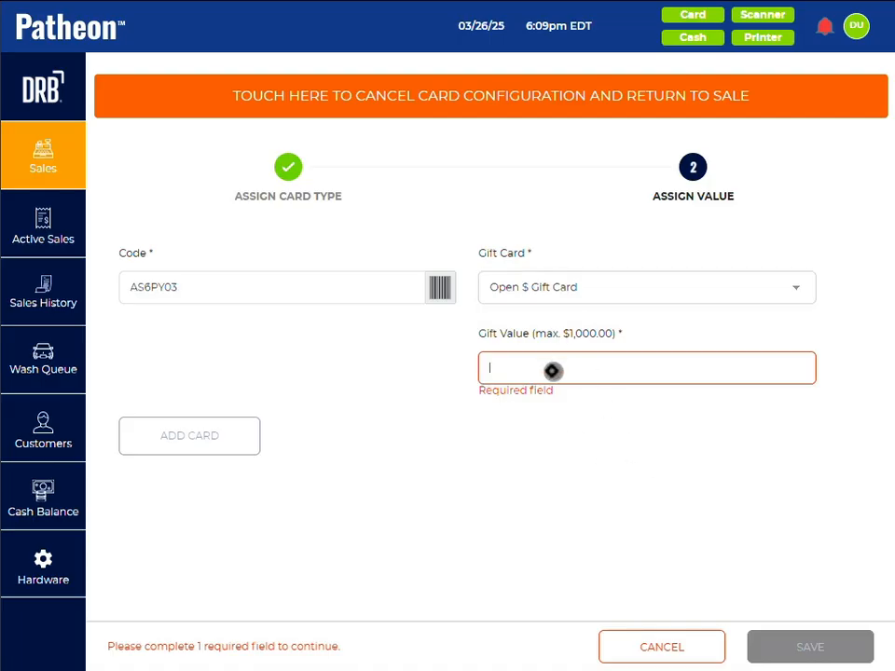
type("20")
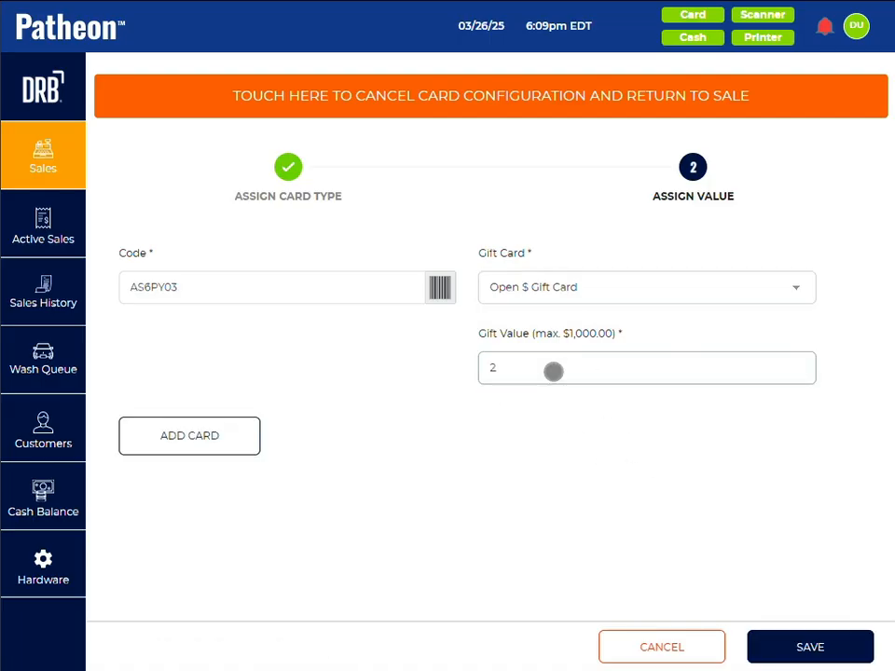
left_click(809, 647)
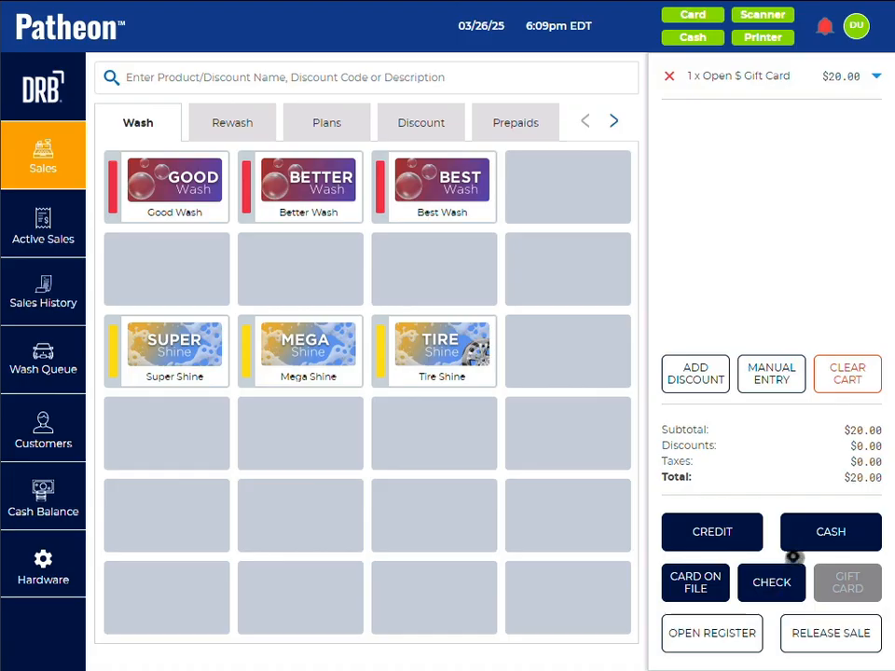
Step: Complete the gift card sale with the exact cash amount of $20.00 and dismiss the payment summary and receipt notice
left_click(832, 531)
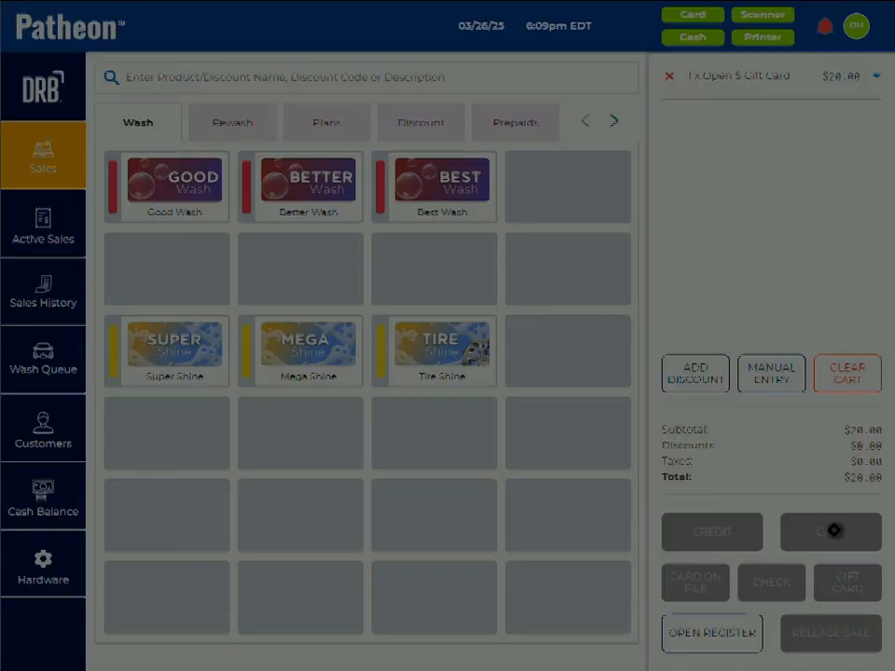
left_click(644, 508)
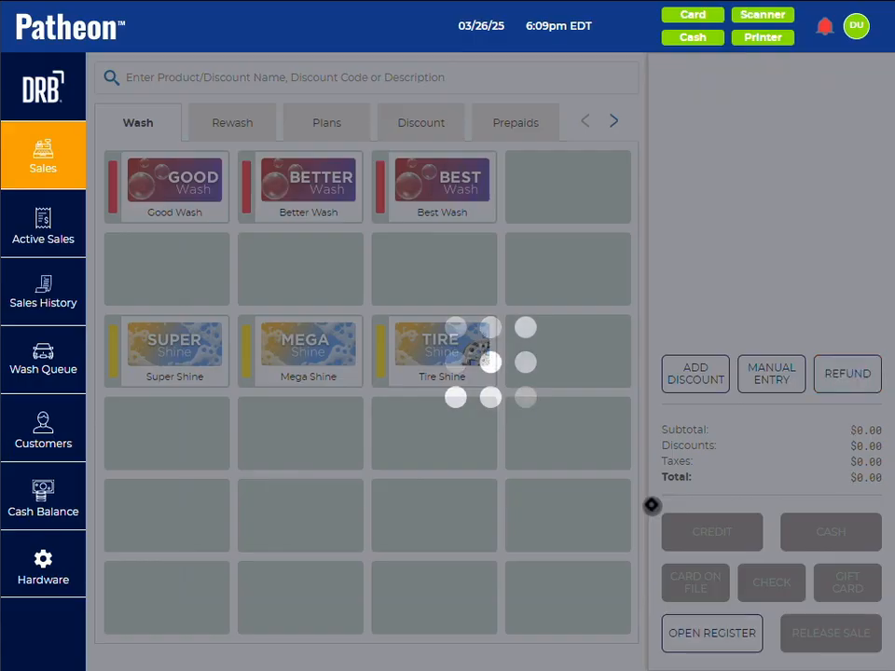
left_click(416, 384)
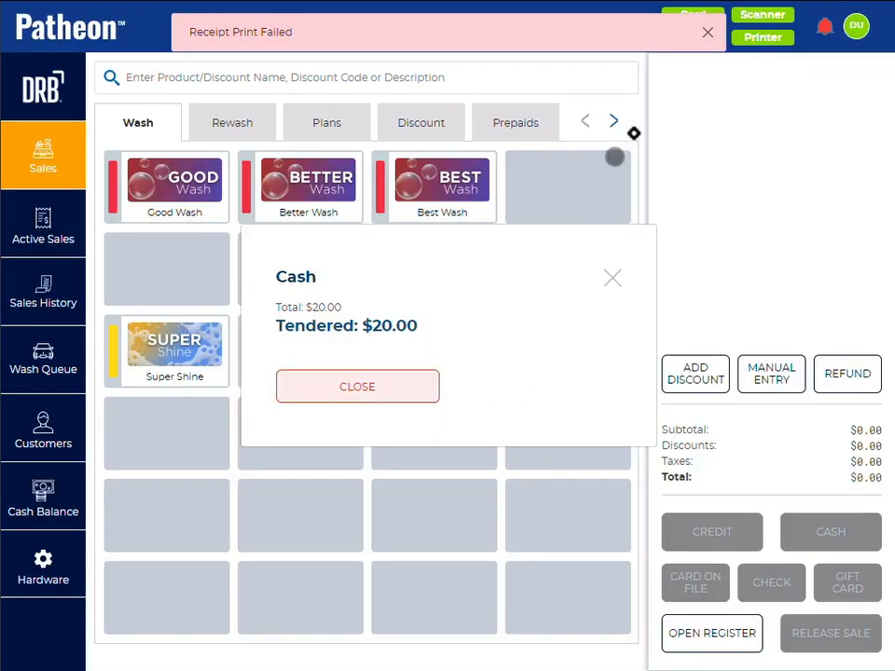
left_click(703, 30)
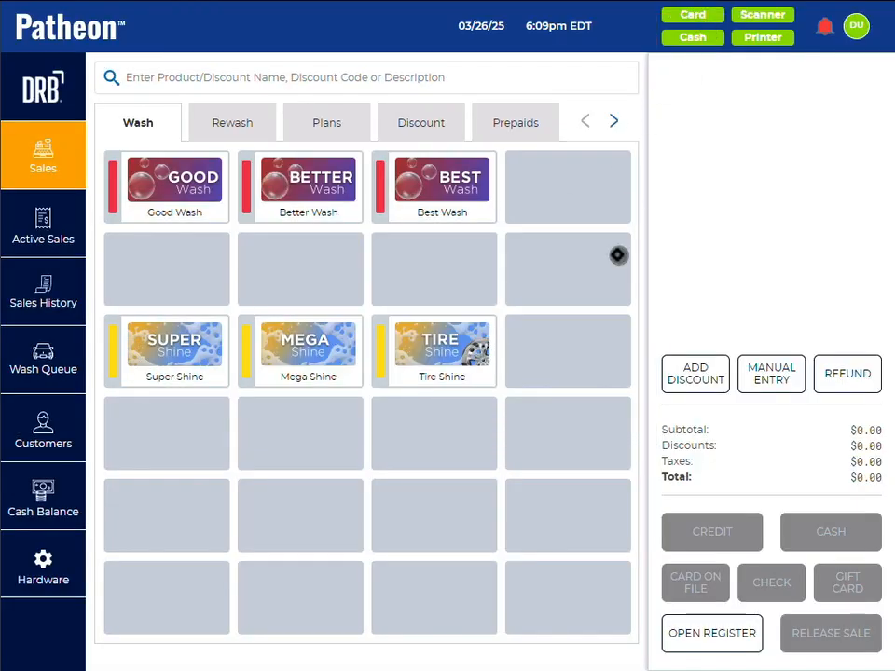
Step: Manually enter the sold gift card's code as a barcode and add a $10.00 reload to the sale
left_click(765, 366)
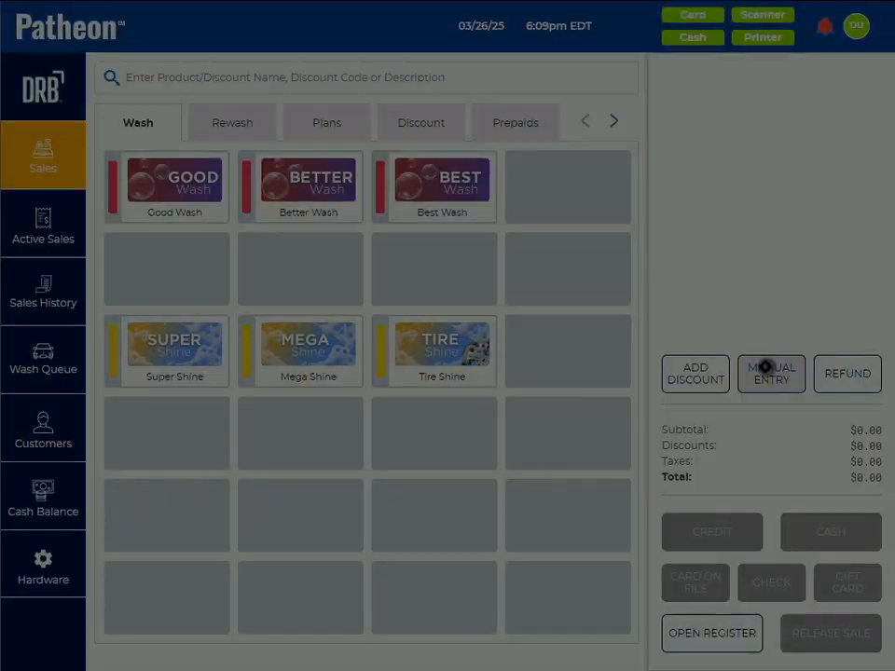
left_click(375, 318)
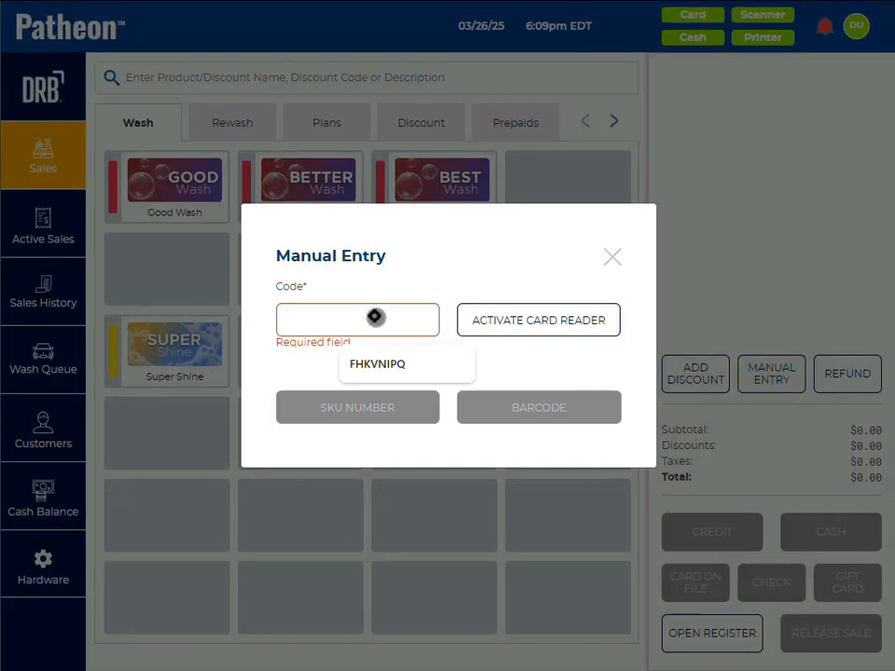
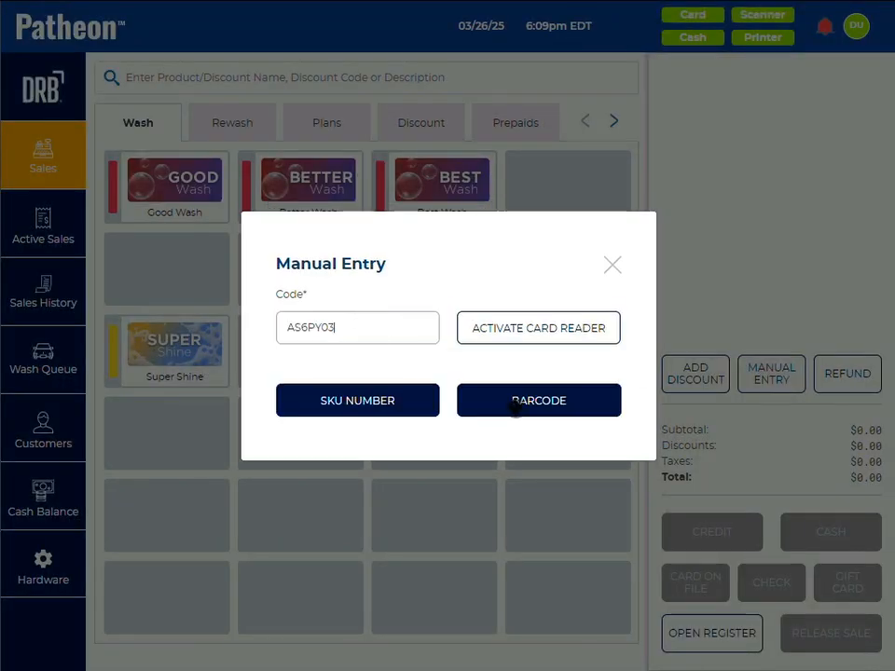
left_click(515, 407)
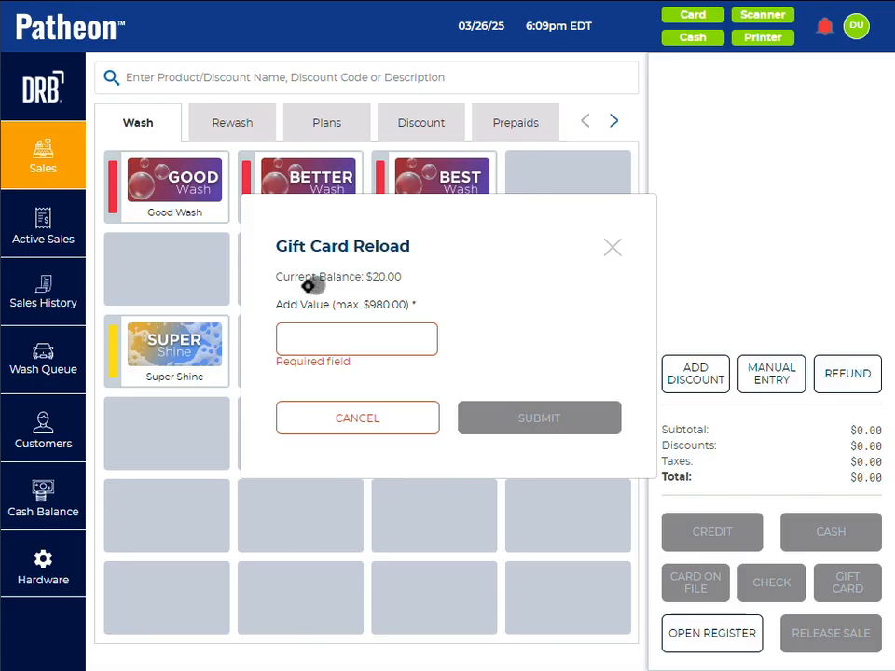
left_click(332, 337)
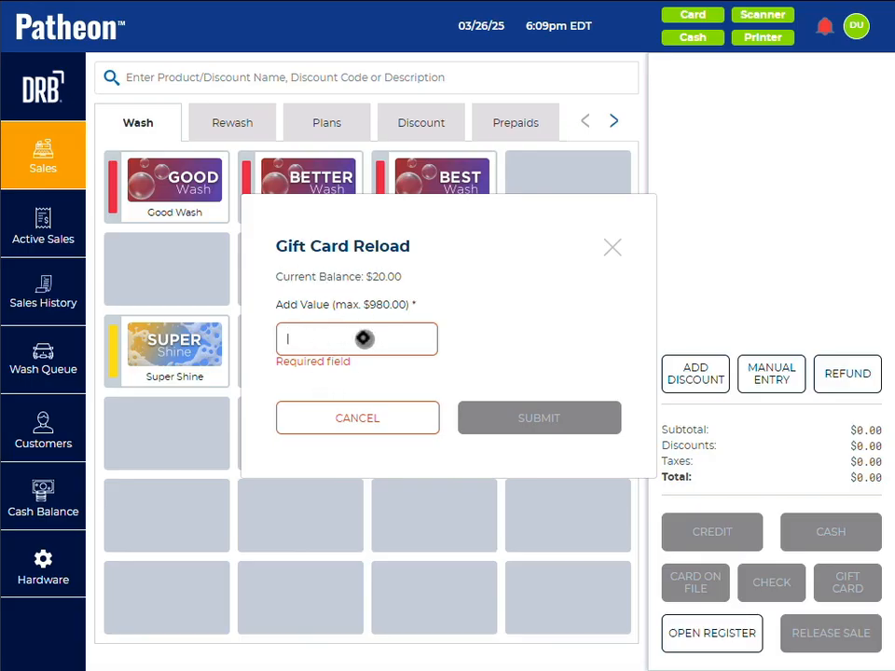
type("10")
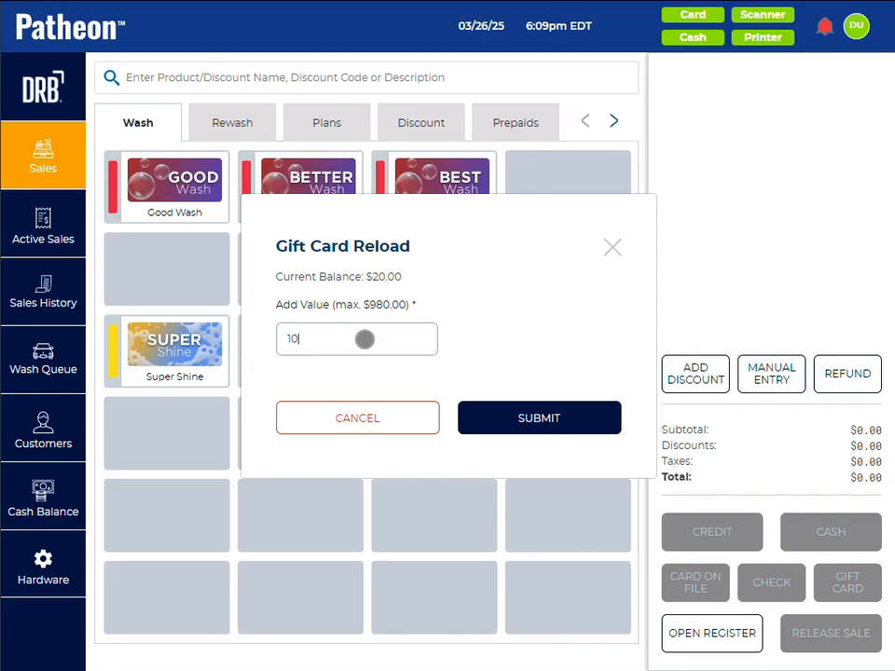
type(".00")
left_click(515, 419)
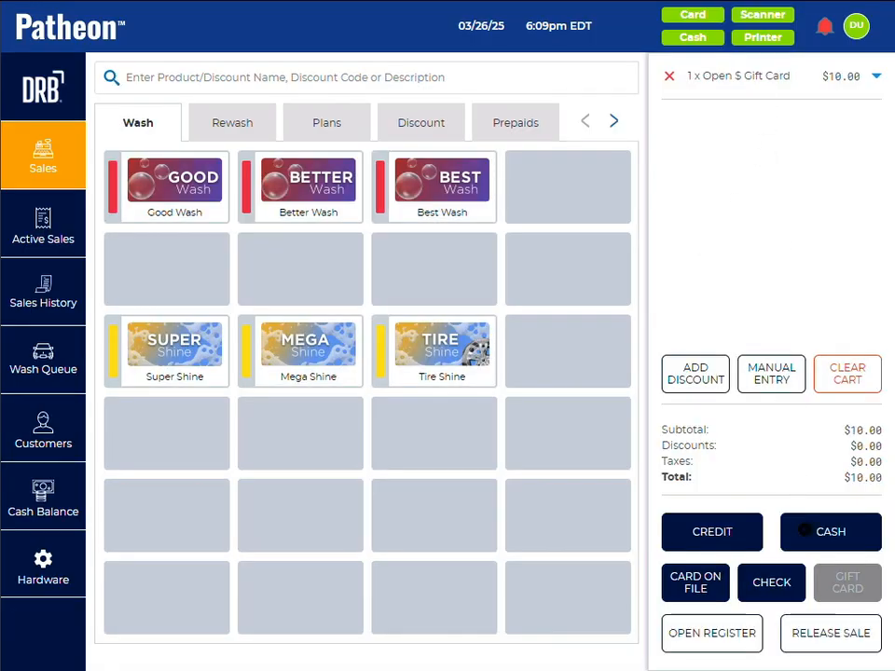
Step: Pay for the gift card reload with the exact cash amount of $10.00 and dismiss the payment summary
left_click(803, 529)
left_click(652, 500)
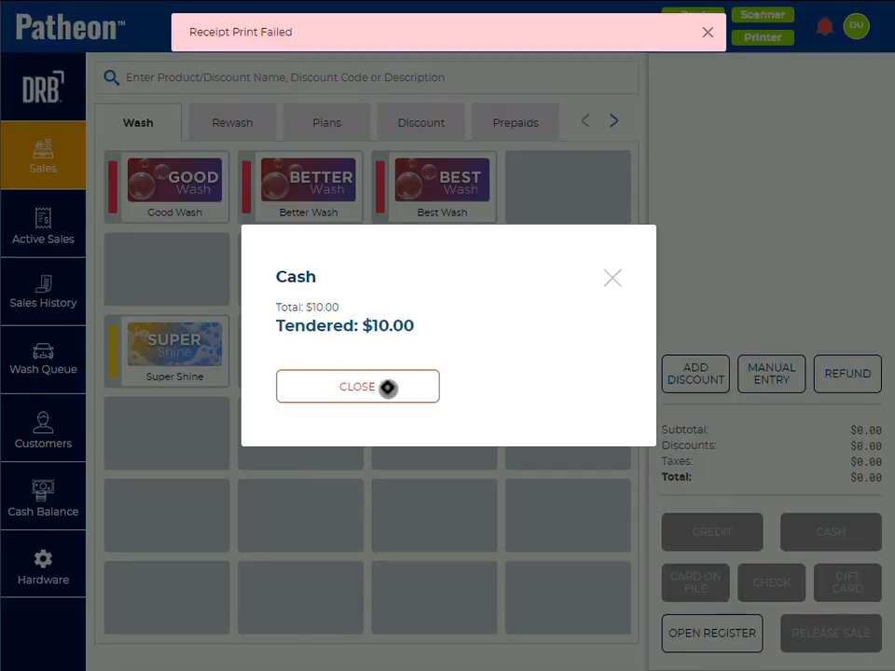
left_click(388, 387)
Step: Look up the reloaded gift card's balance by entering its code as a barcode, and close the reload form
left_click(762, 371)
left_click(370, 329)
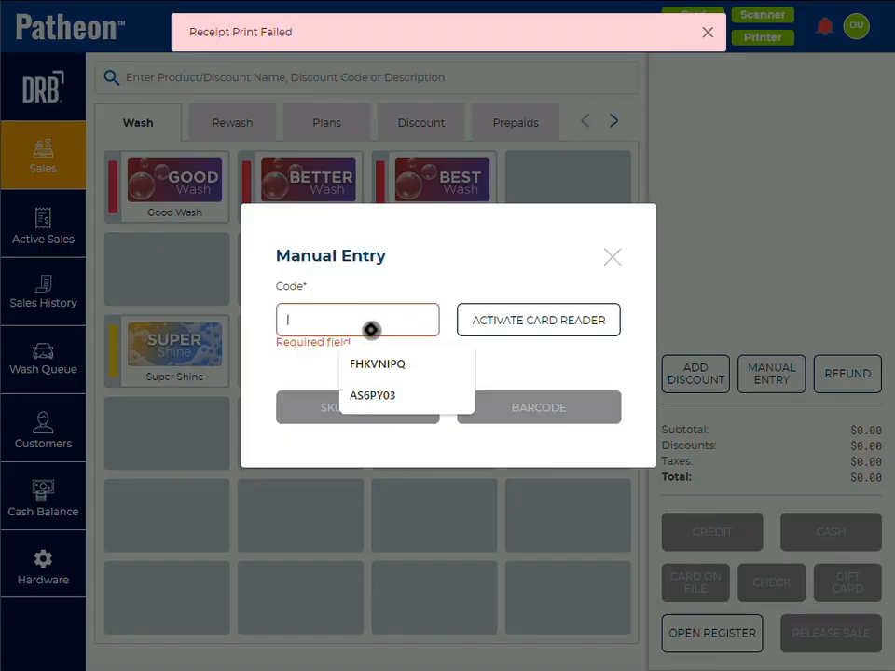
left_click(372, 395)
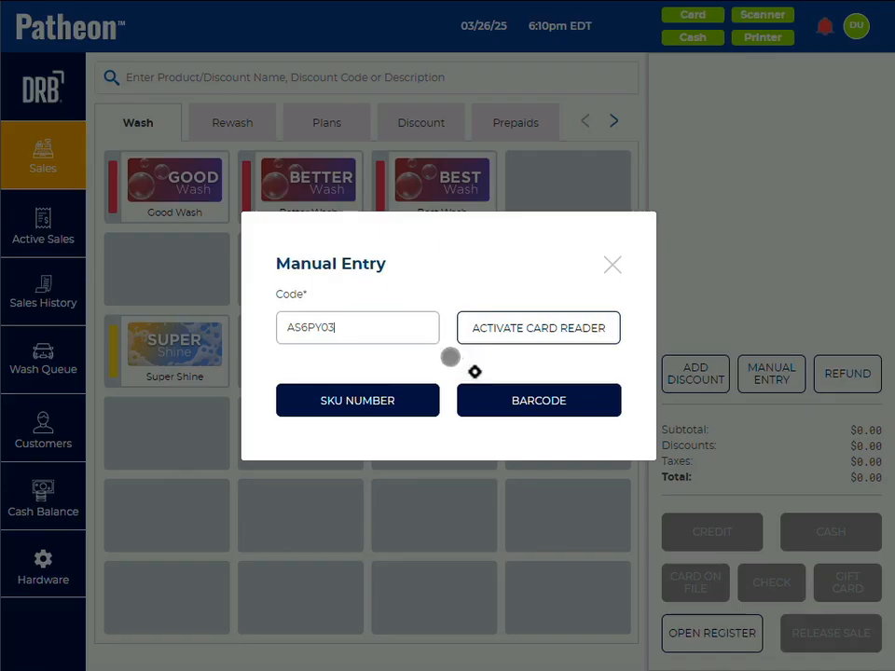
left_click(531, 402)
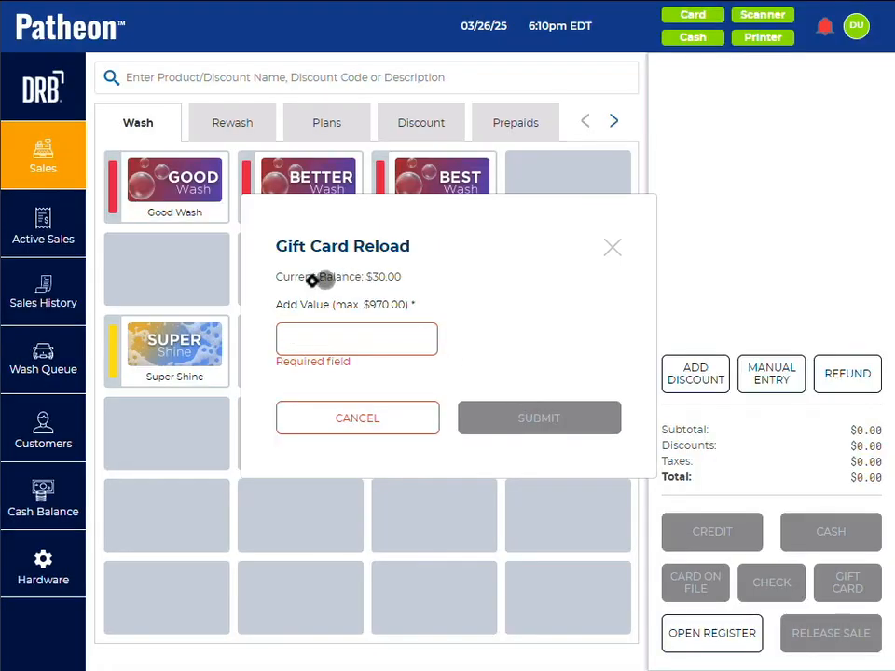
left_click(612, 246)
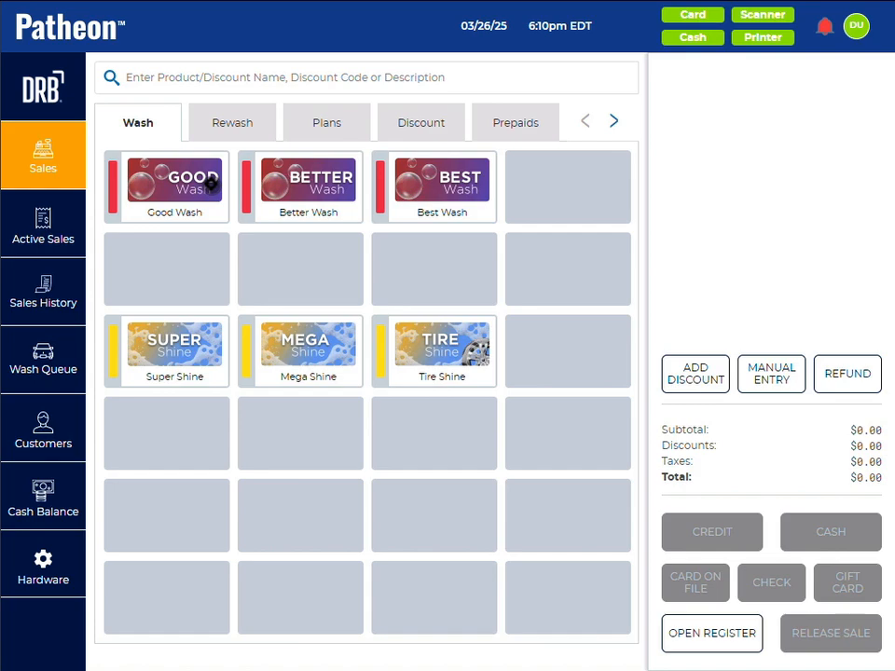
Step: Sell one Best Wash, paying by gift card with the card's code, and dismiss the payment summary
left_click(413, 179)
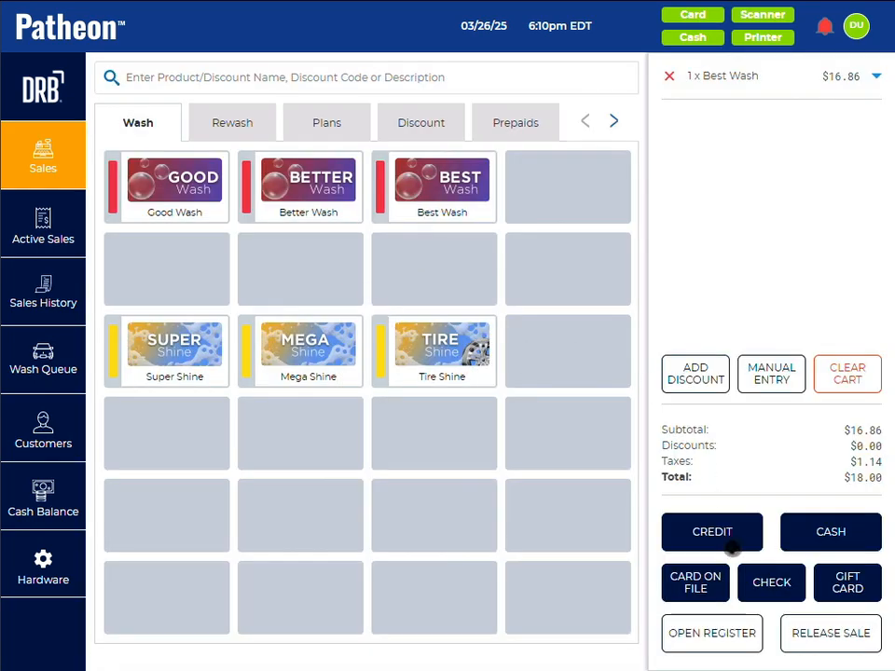
left_click(845, 584)
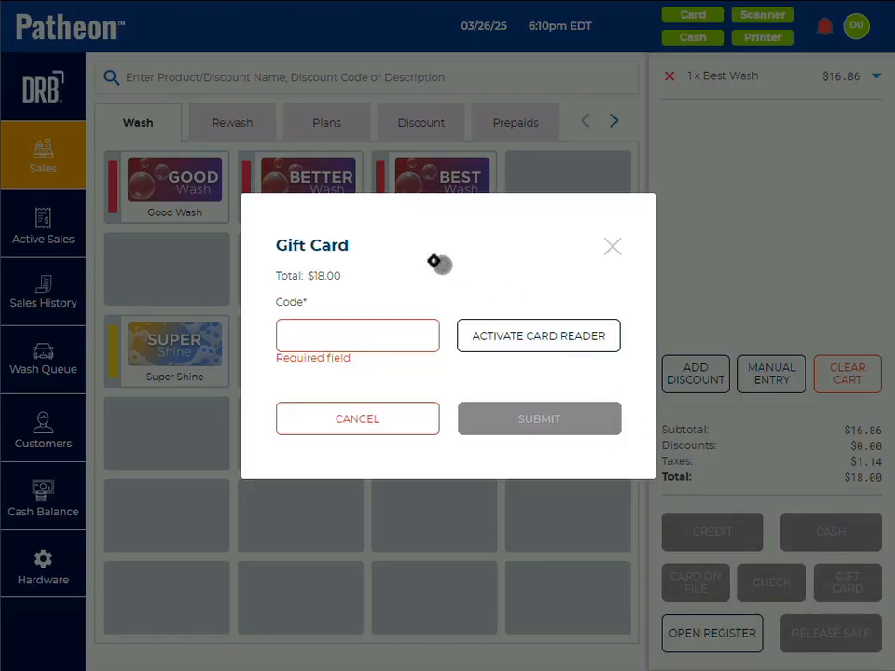
left_click(349, 335)
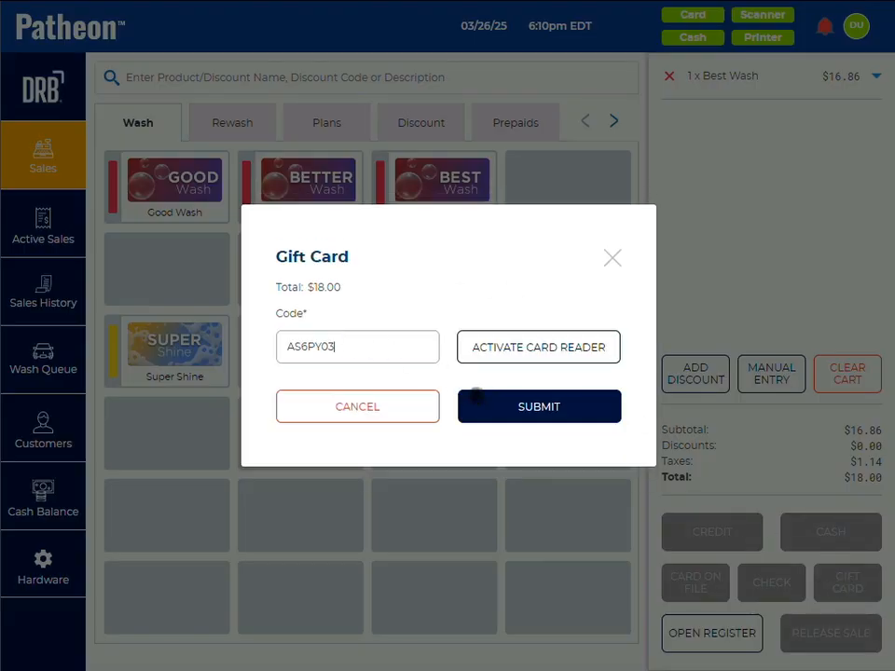
left_click(506, 406)
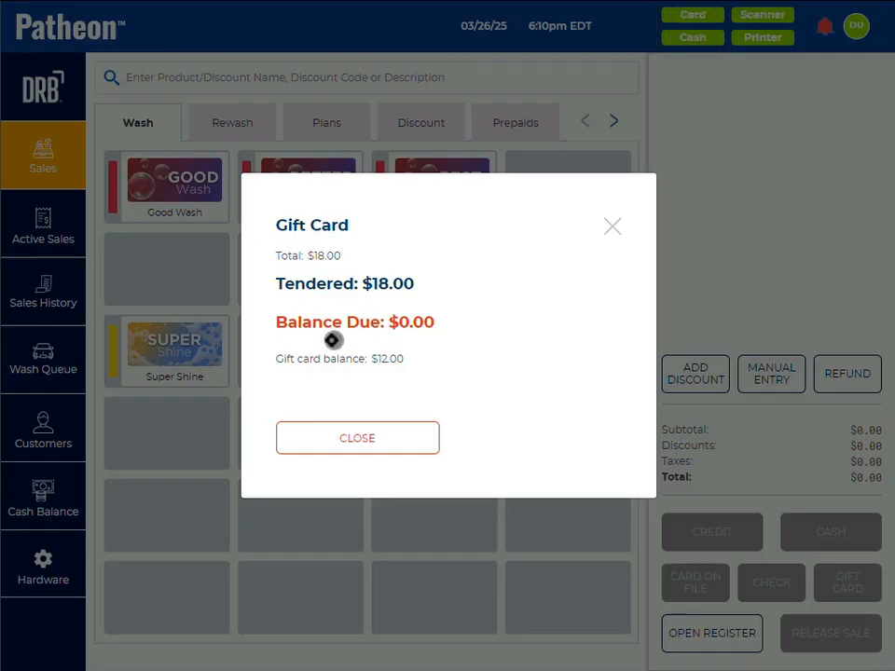
left_click(364, 444)
Step: Check the gift card's remaining balance after the wash purchase by entering its code as a barcode, and close the reload form
left_click(381, 314)
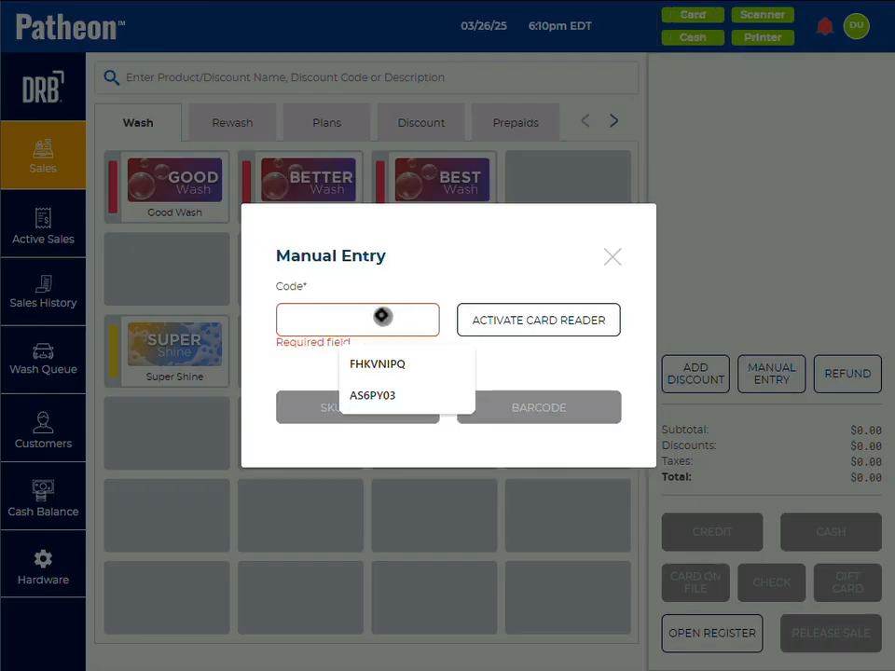
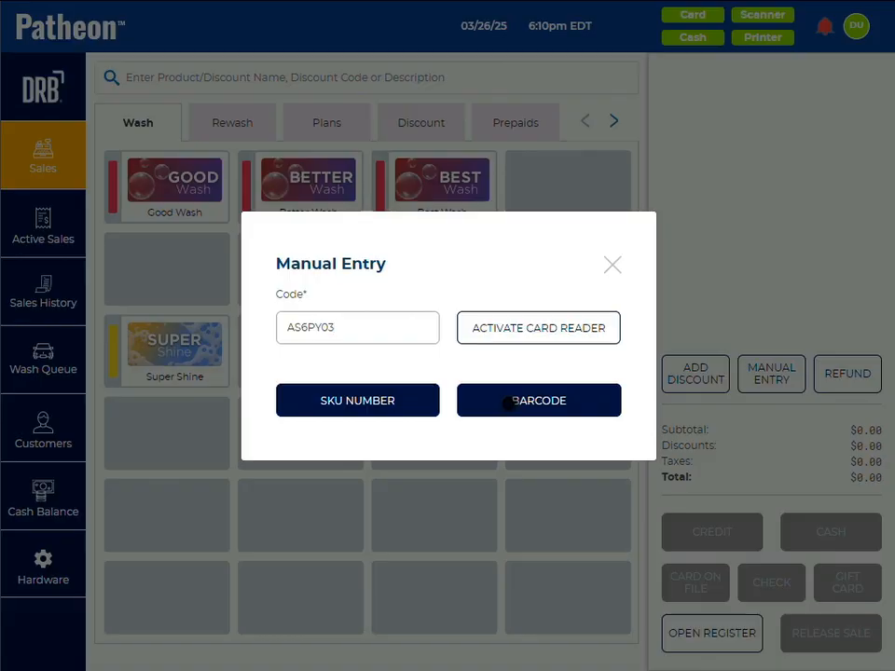
left_click(509, 402)
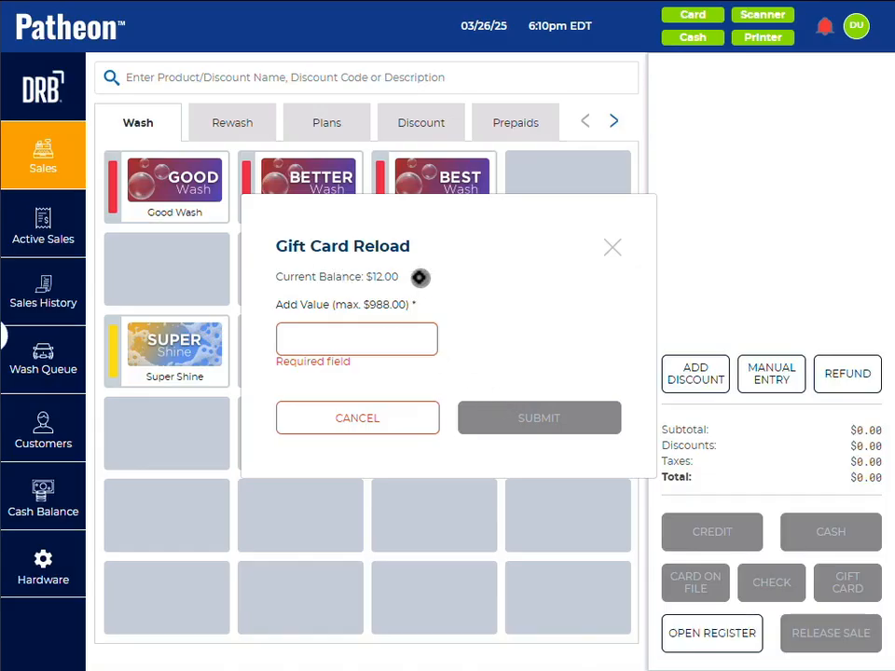
left_click(611, 247)
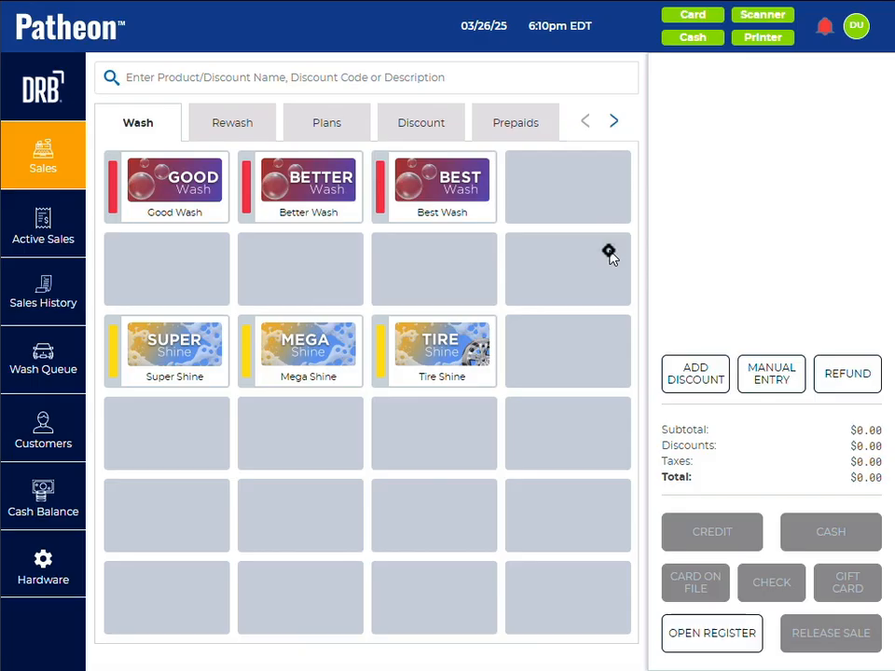
Step: Enter the new card's code manually as a barcode and assign it the Prepaid Card type
left_click(789, 367)
left_click(363, 318)
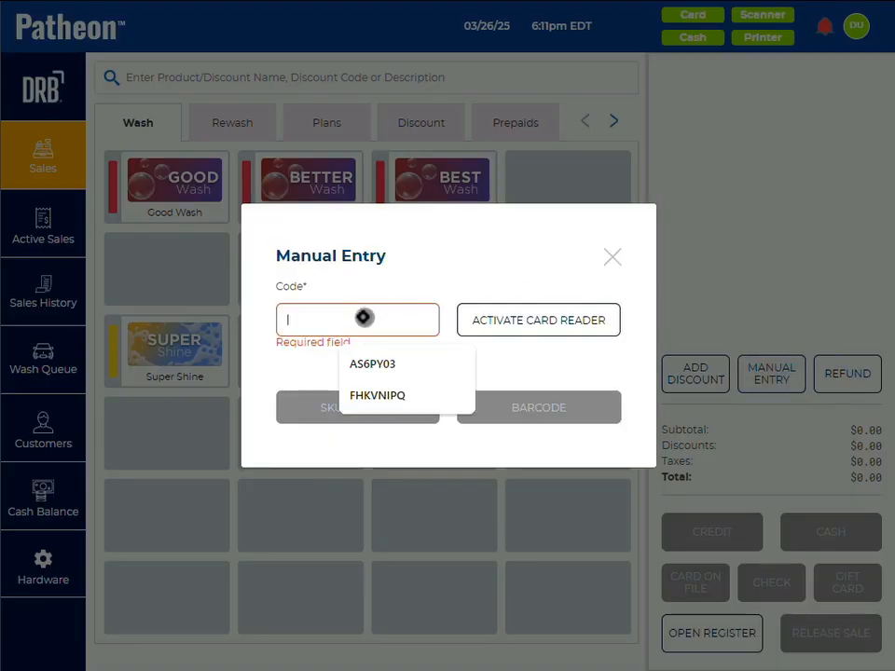
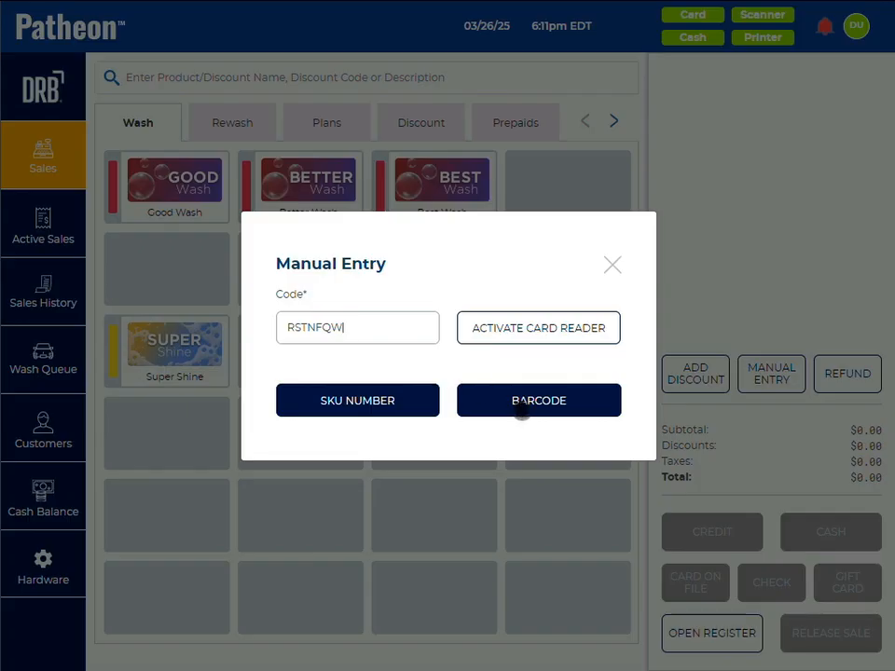
left_click(520, 401)
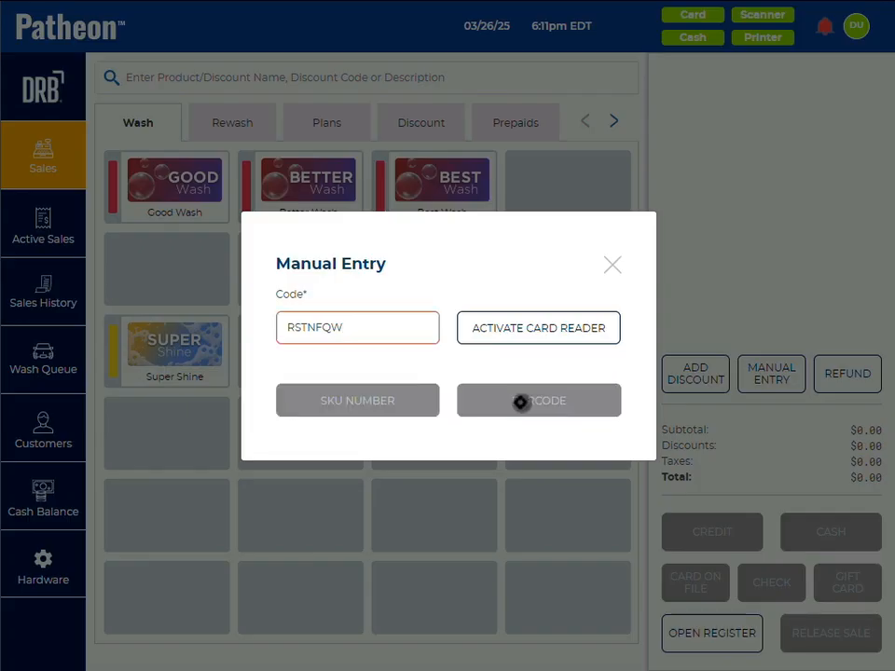
left_click(544, 284)
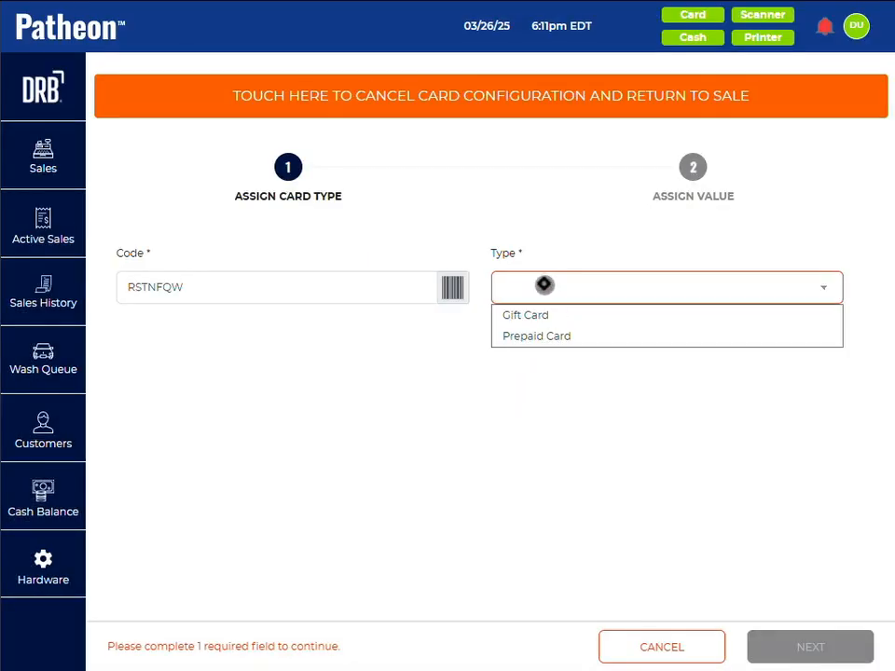
left_click(536, 337)
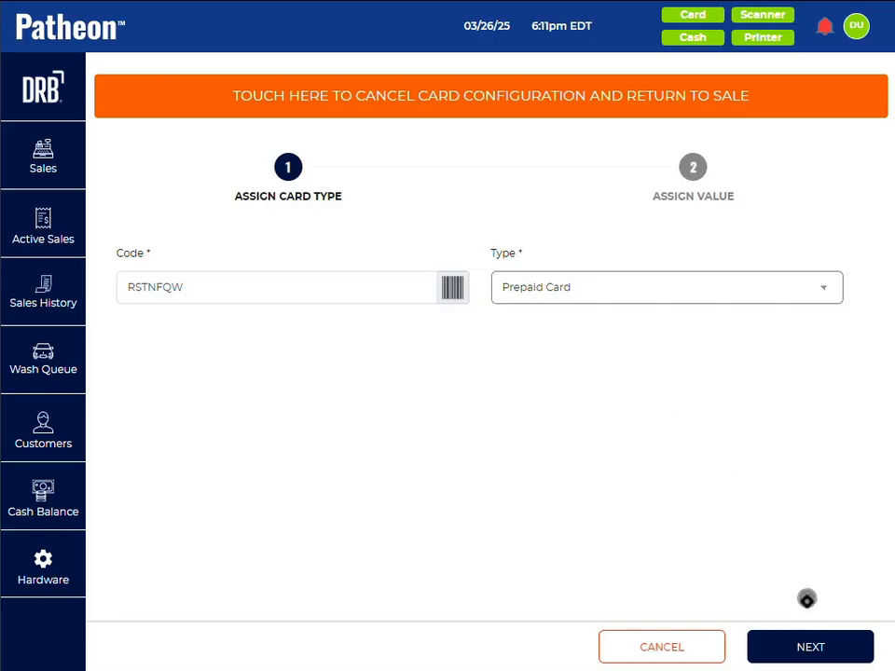
left_click(799, 645)
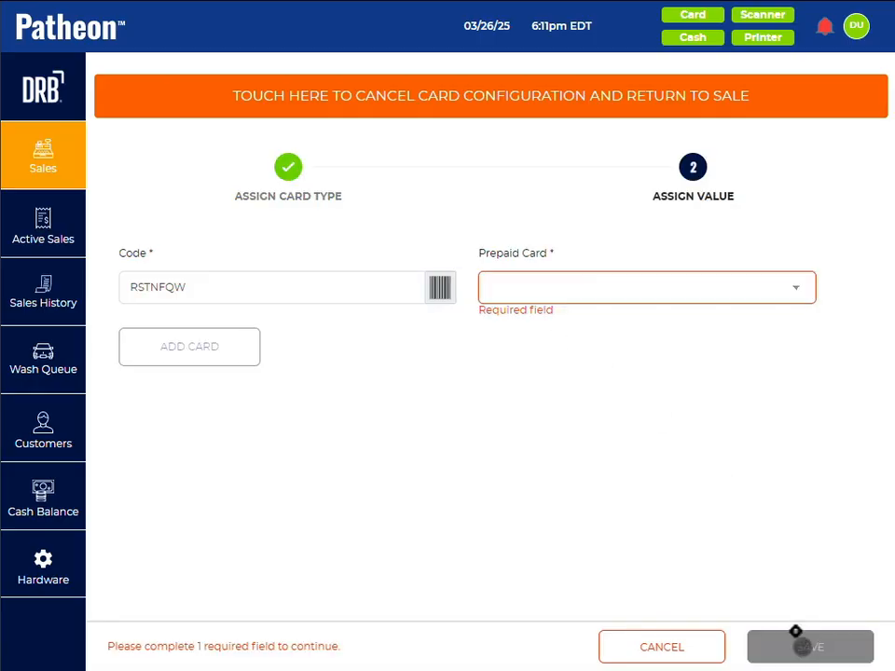
Step: Set the prepaid card's value to 5 Best Card and save it to the sale
left_click(600, 286)
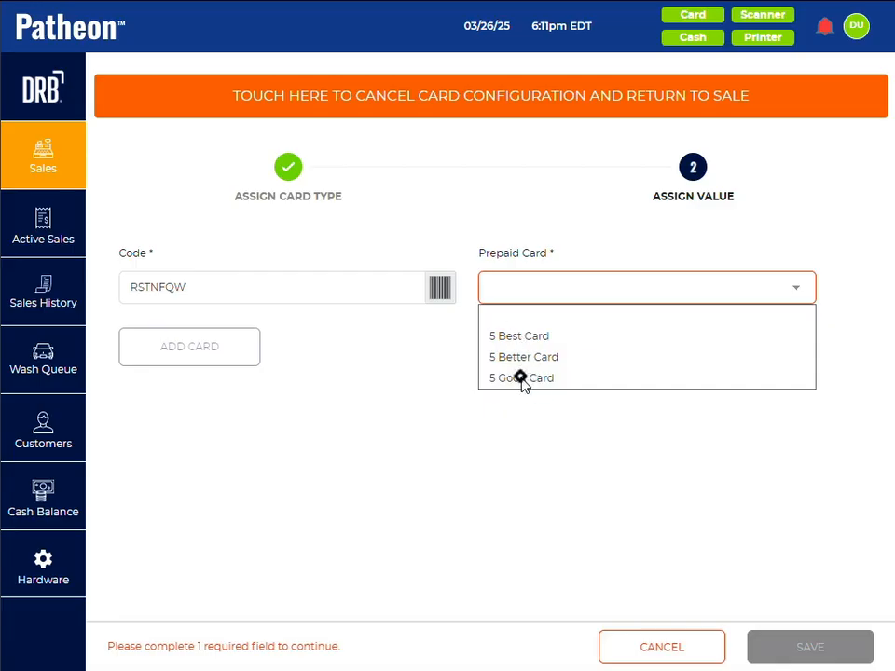
left_click(514, 338)
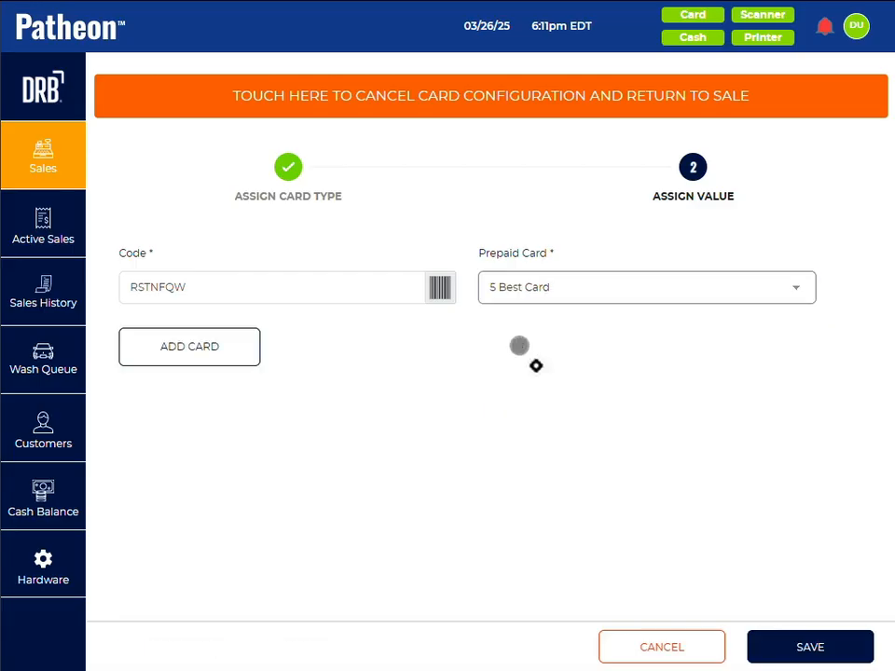
left_click(779, 647)
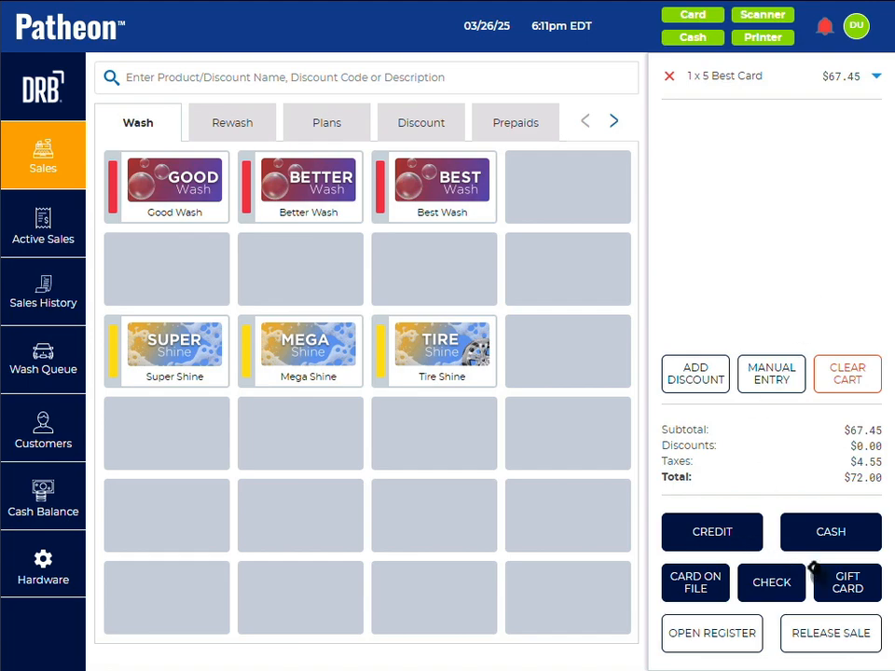
Step: Pay for the 5 Best Card by check with the exact amount of $72.00 and dismiss the payment summary
left_click(772, 583)
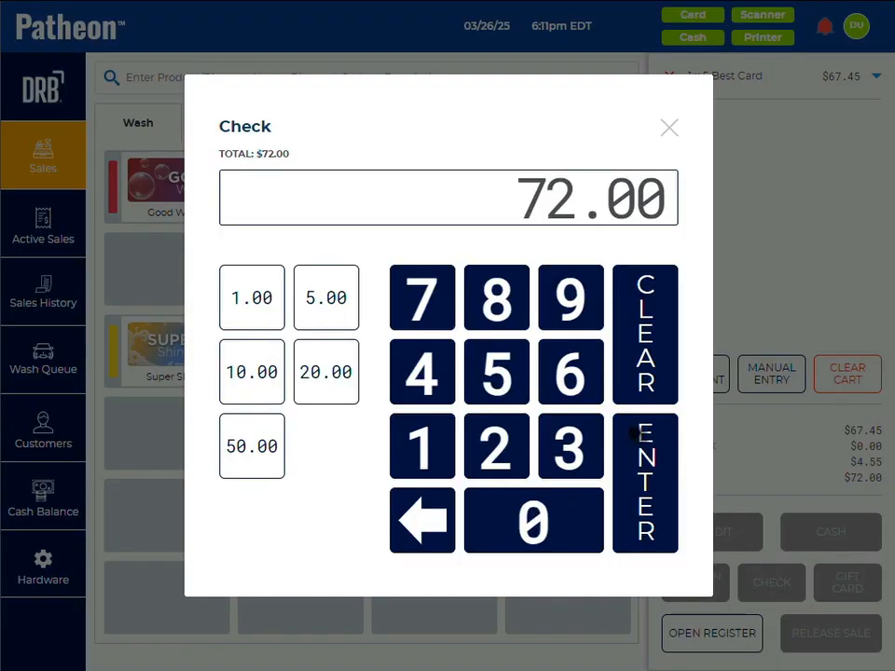
left_click(646, 478)
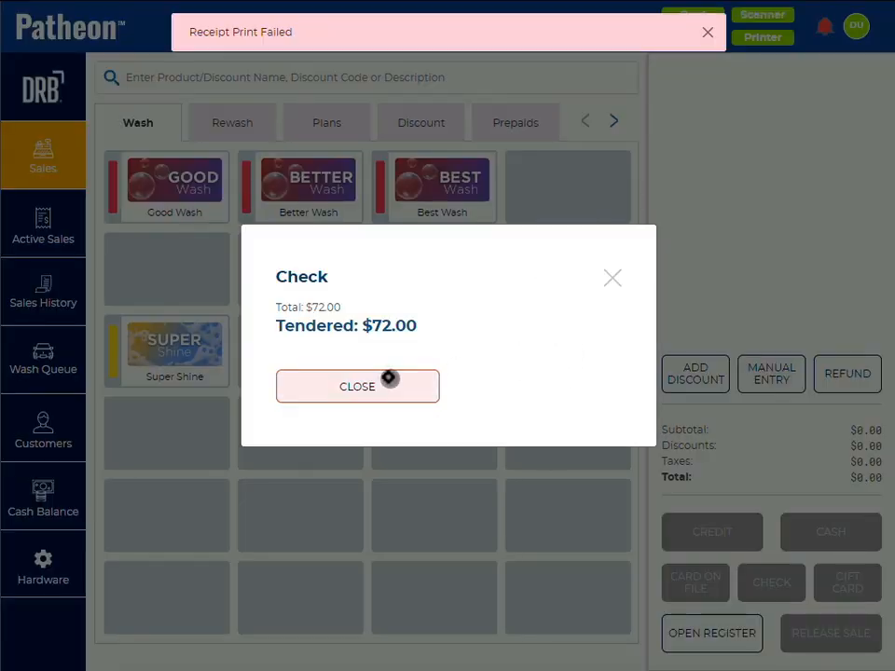
left_click(388, 380)
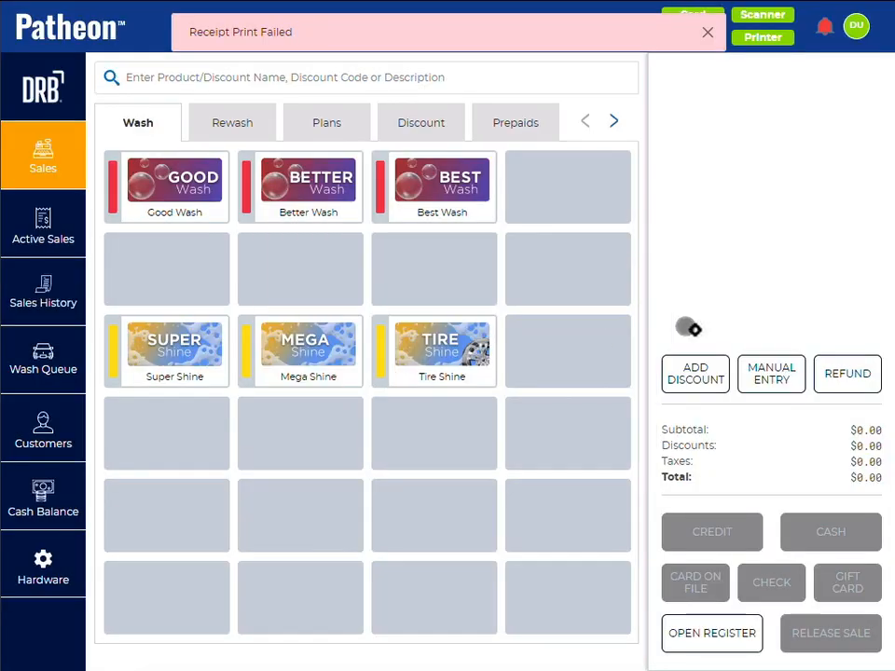
Step: Redeem a Best Wash from the new prepaid card by entering the card's code as a barcode and applying it
left_click(768, 373)
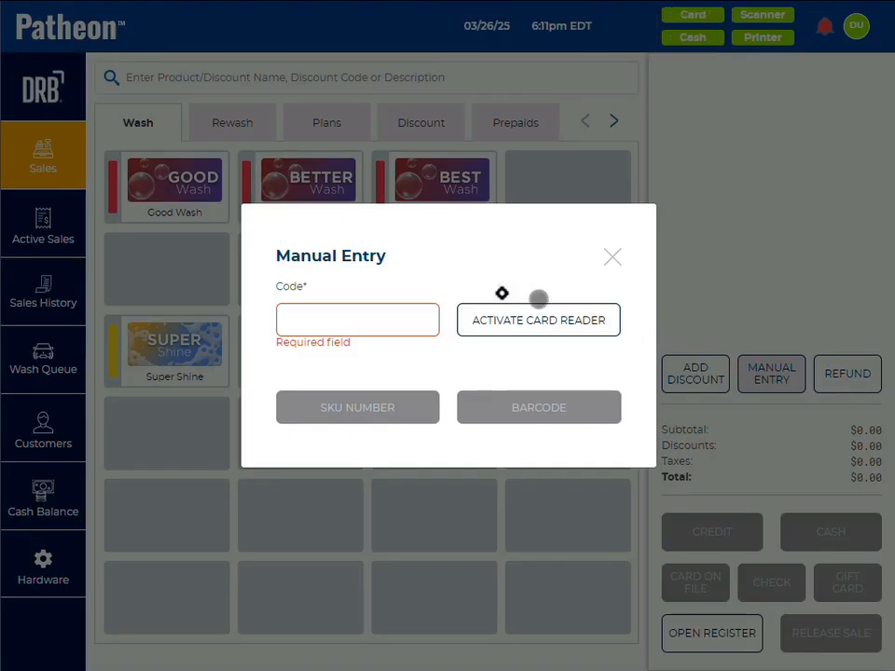
left_click(344, 323)
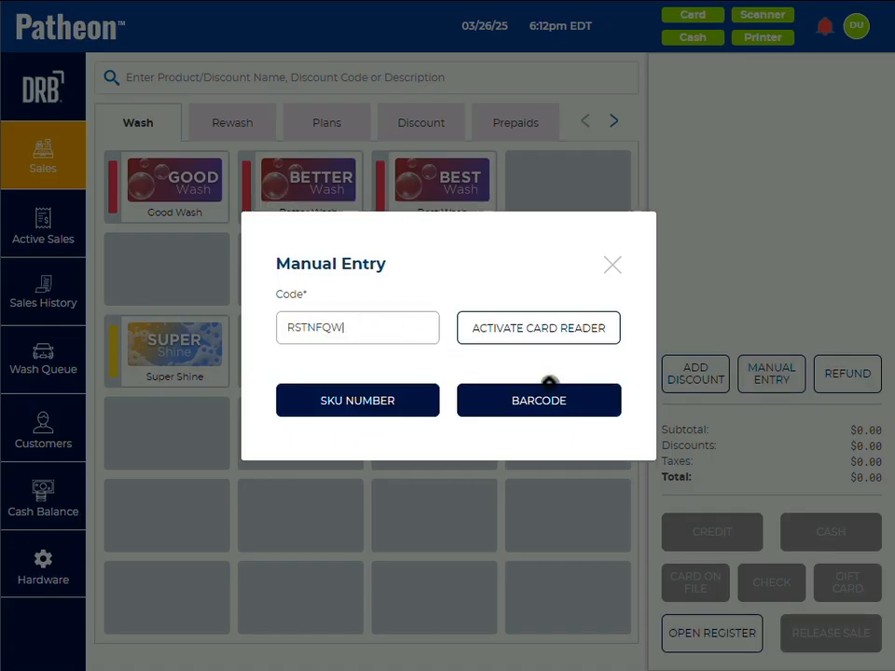
left_click(548, 400)
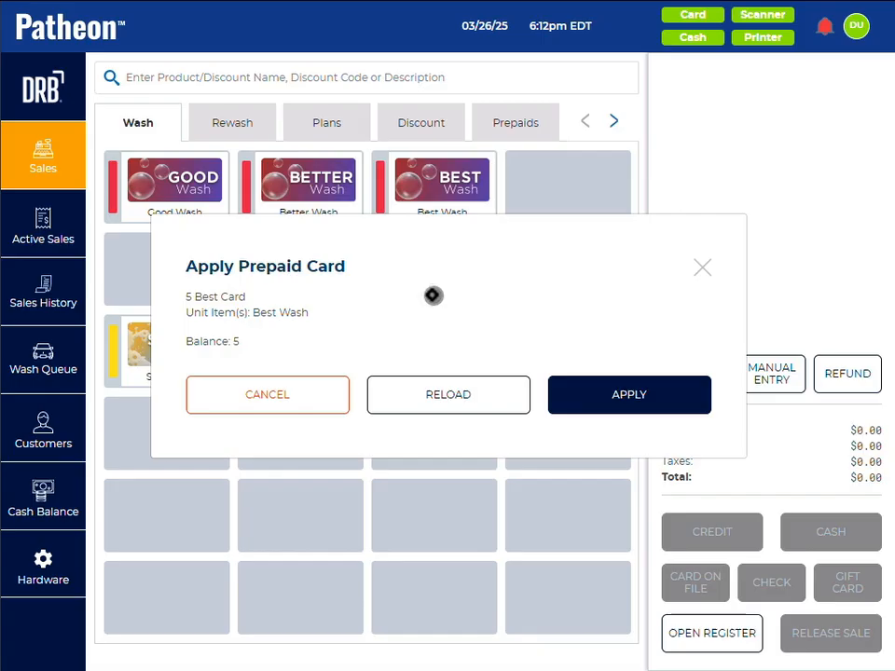
left_click(610, 401)
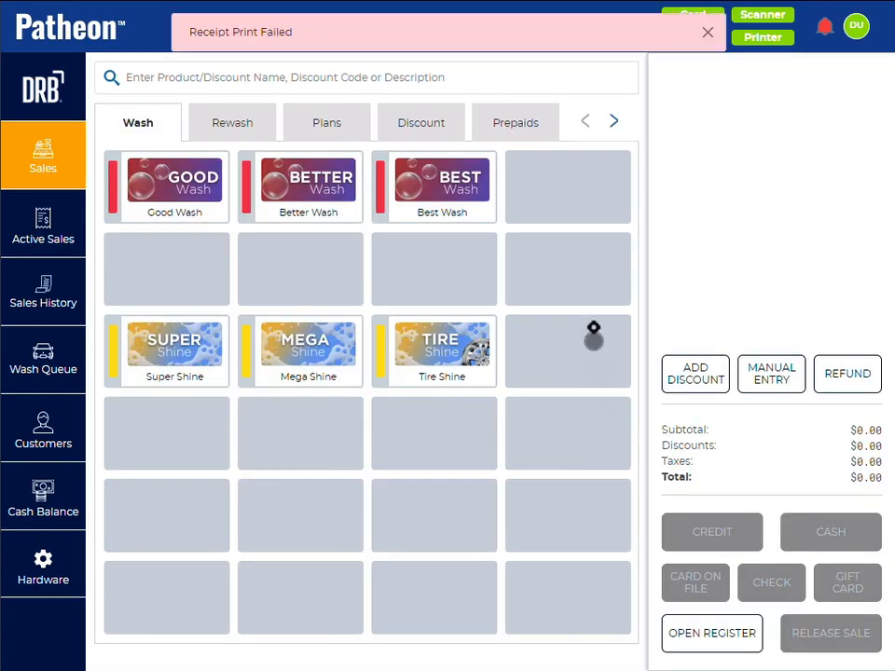
Step: Look up the prepaid card by entering its code as a barcode and add a 5 Best Card reload to the sale
left_click(761, 373)
left_click(341, 316)
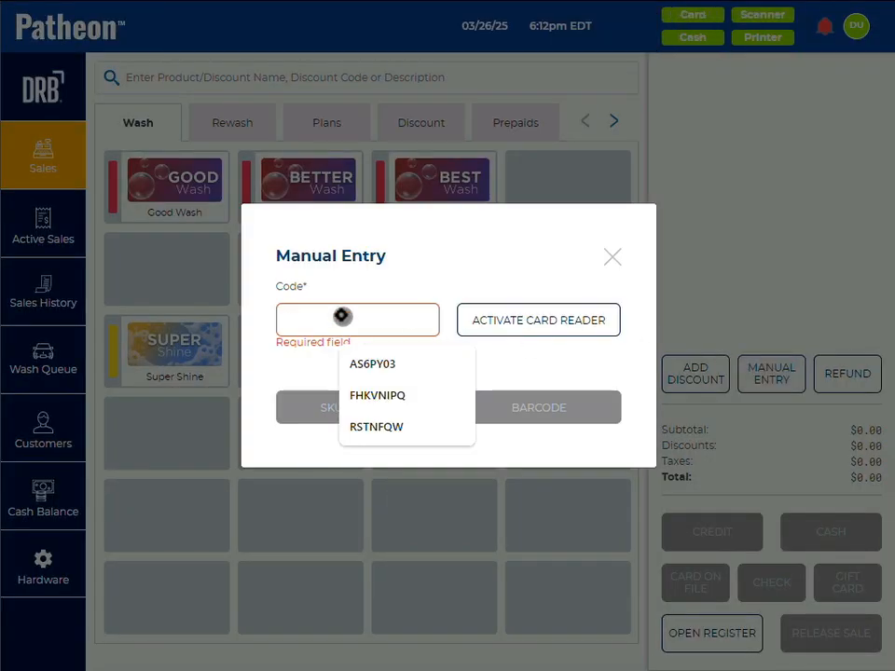
left_click(517, 408)
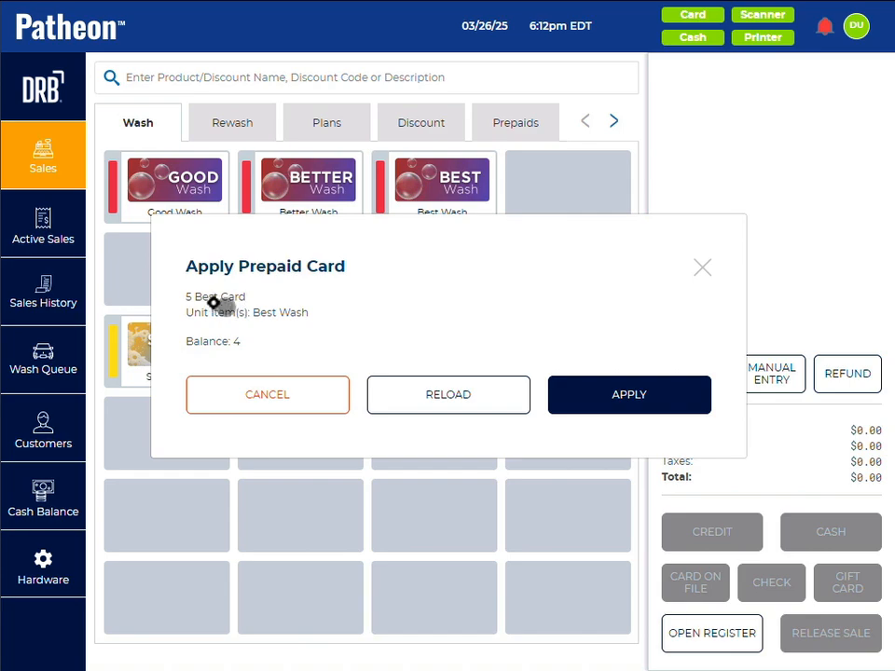
left_click(453, 400)
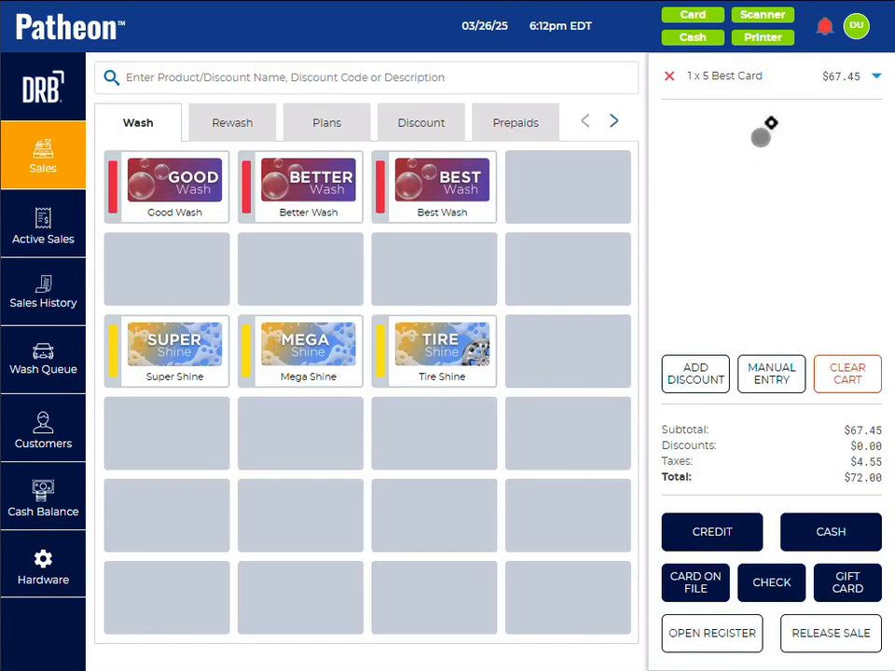
Step: Pay for the prepaid card reload with the exact cash amount of $72.00 and dismiss the payment summary
left_click(829, 533)
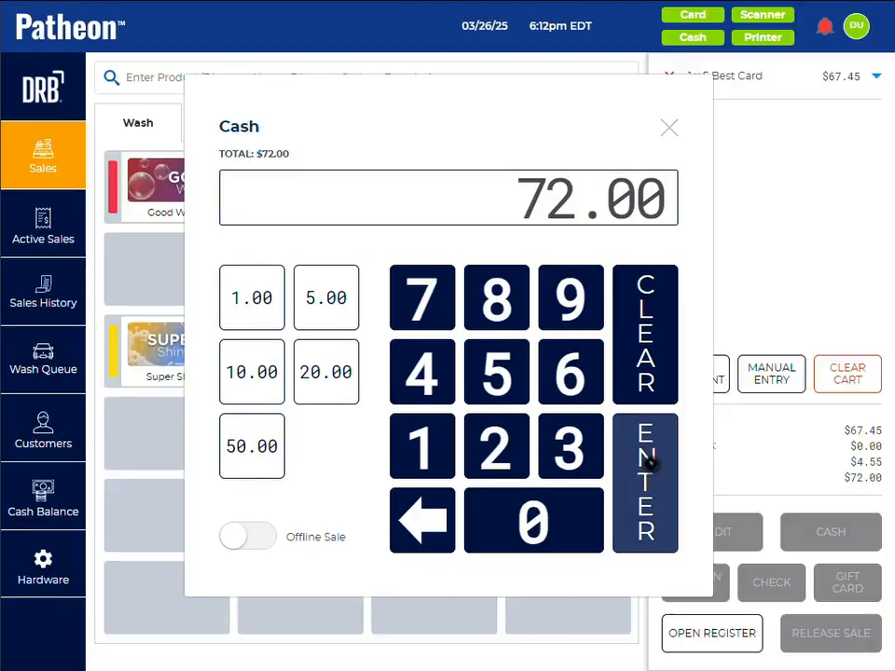
left_click(649, 462)
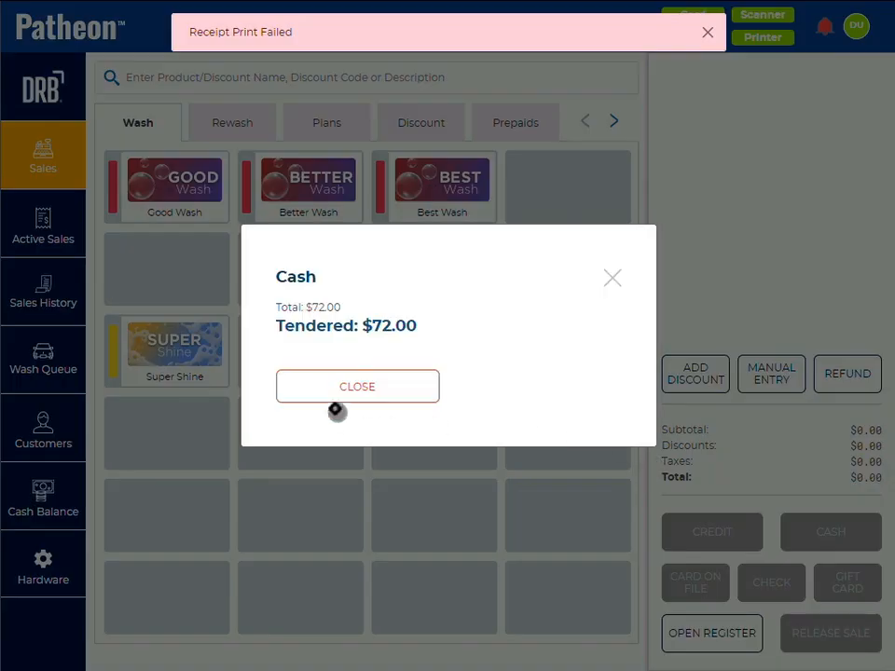
left_click(337, 382)
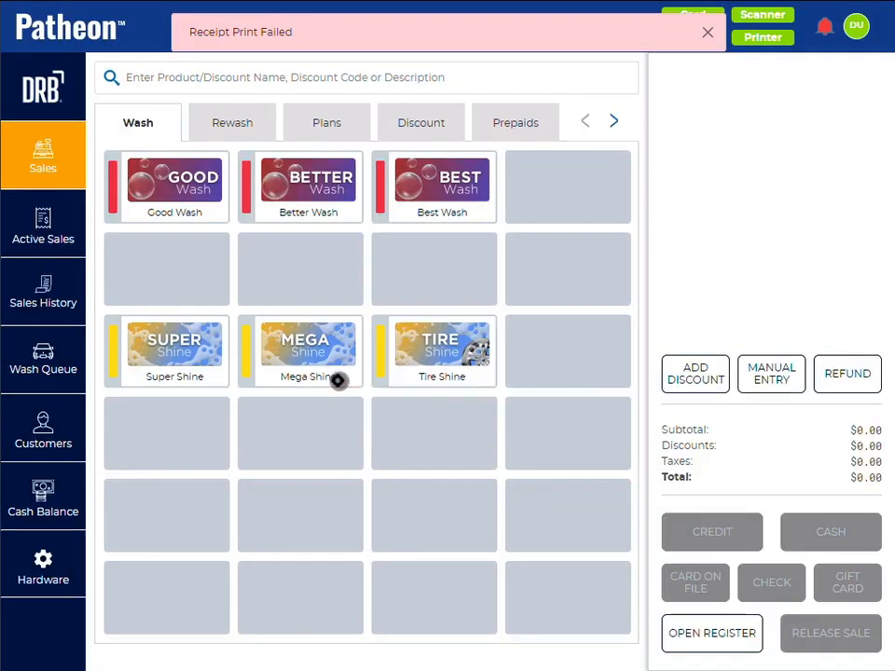
Step: Redeem another Best Wash from the reloaded prepaid card by entering the card's code as a barcode and applying it
left_click(767, 373)
left_click(372, 320)
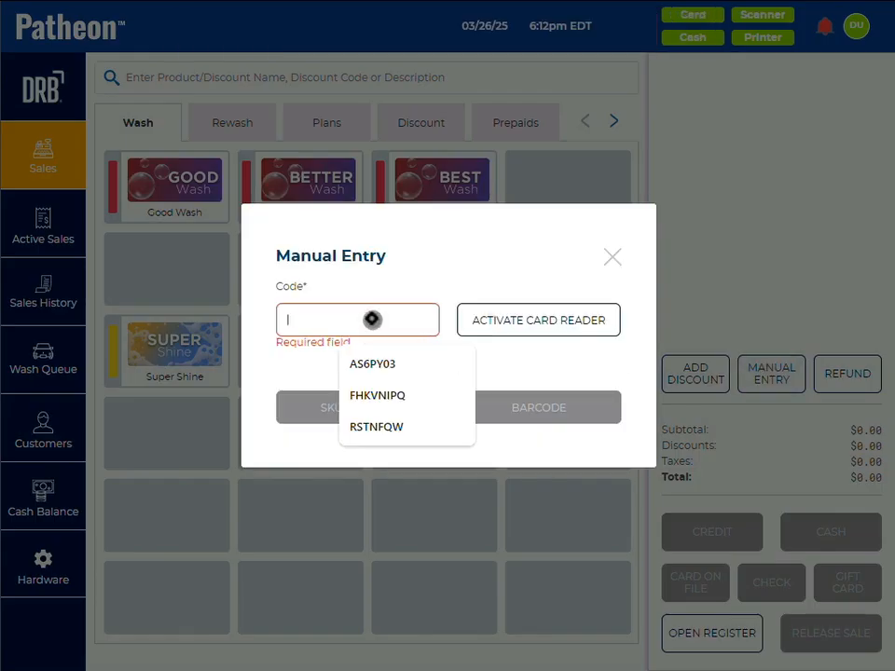
left_click(377, 426)
left_click(514, 407)
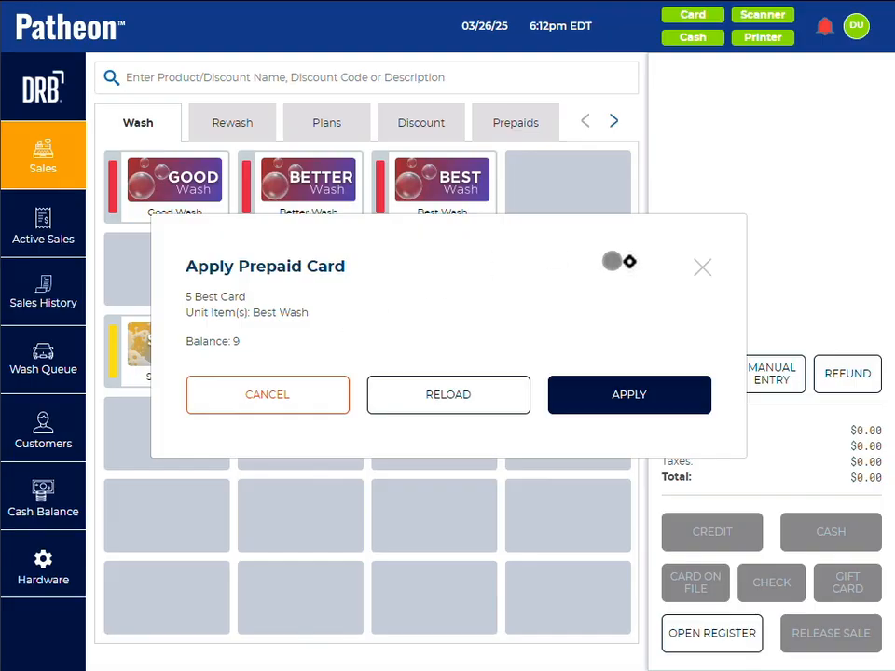
left_click(615, 394)
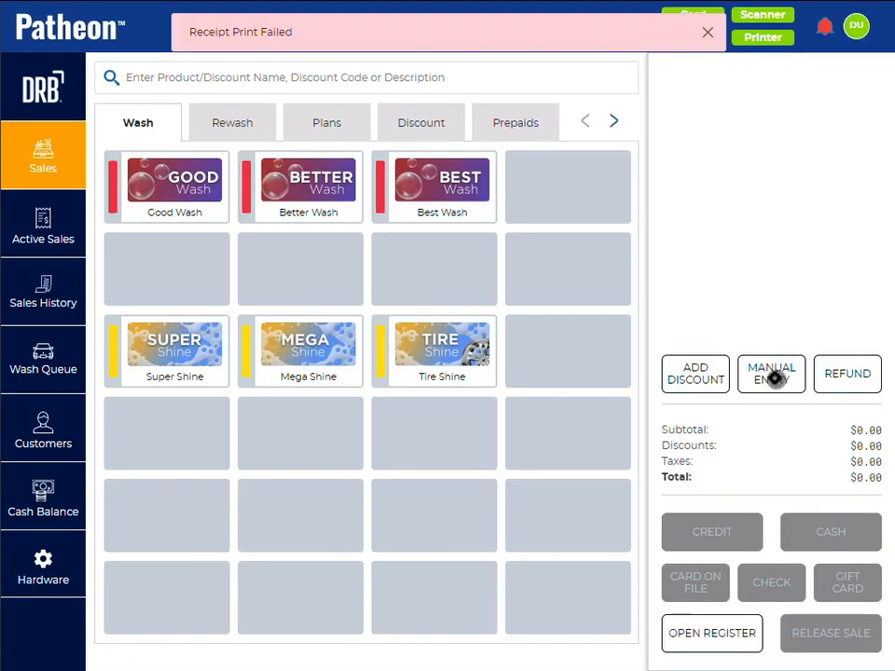
Step: Check the prepaid card's remaining balance by entering its code as a barcode, and close the card details without applying it
left_click(774, 377)
left_click(326, 320)
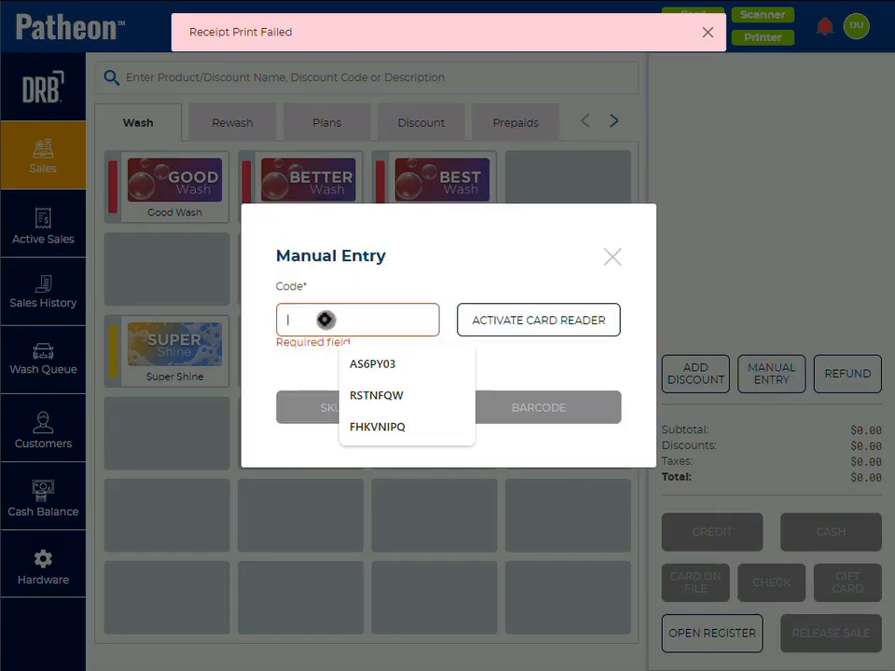
left_click(511, 410)
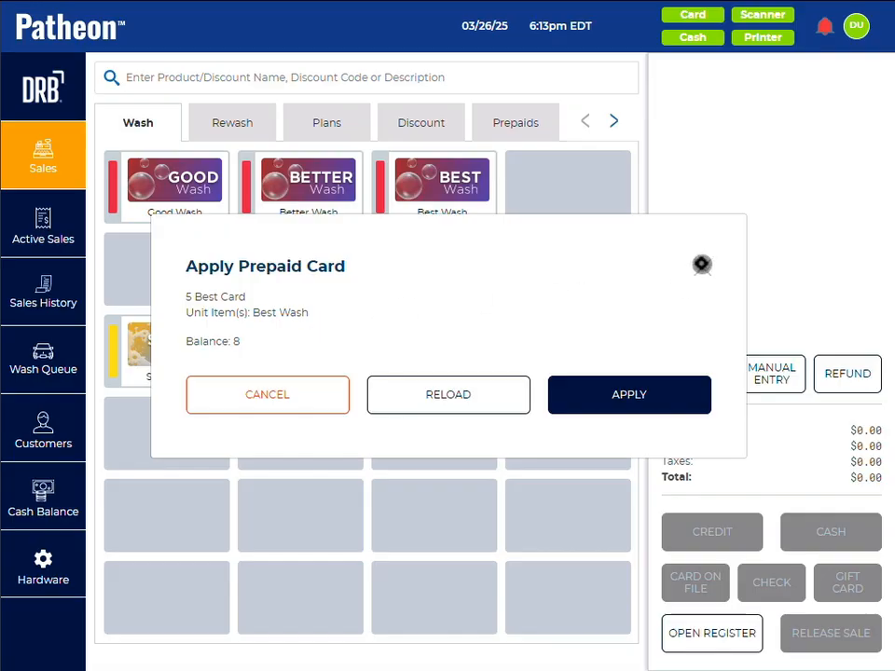
left_click(702, 264)
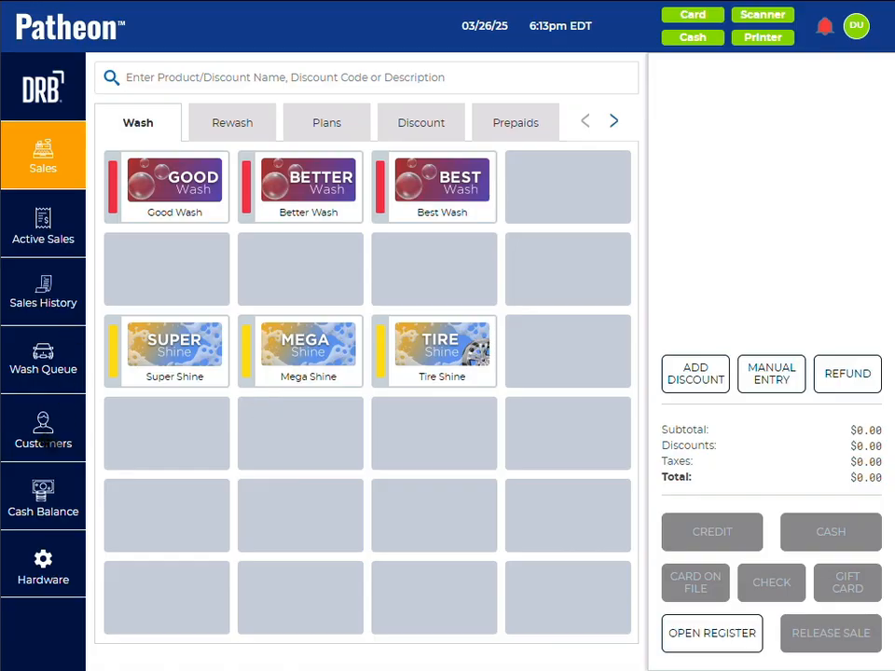
Step: Find Sample House Account among the customers' house accounts and open the details of its listed vehicle
left_click(43, 431)
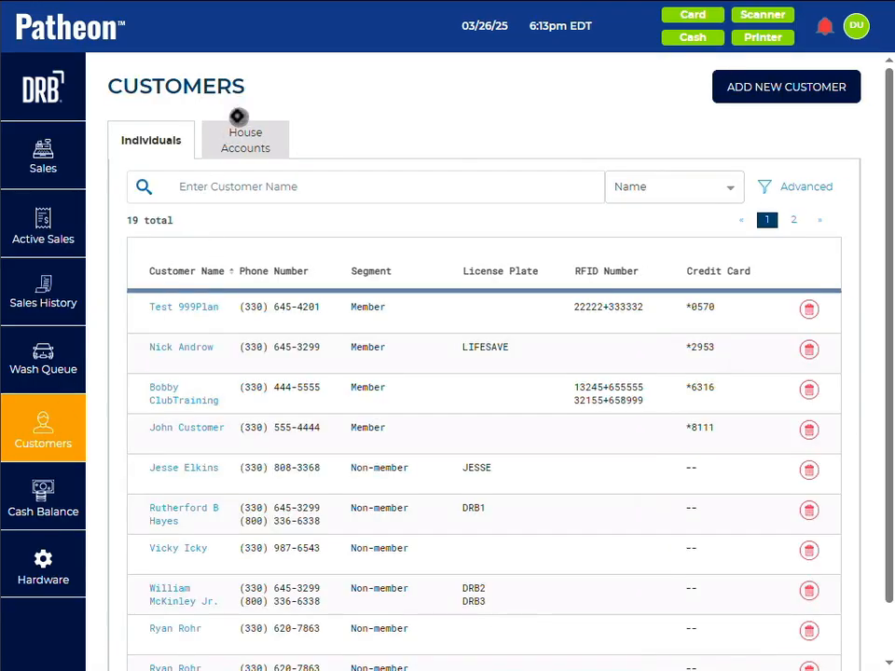
left_click(242, 139)
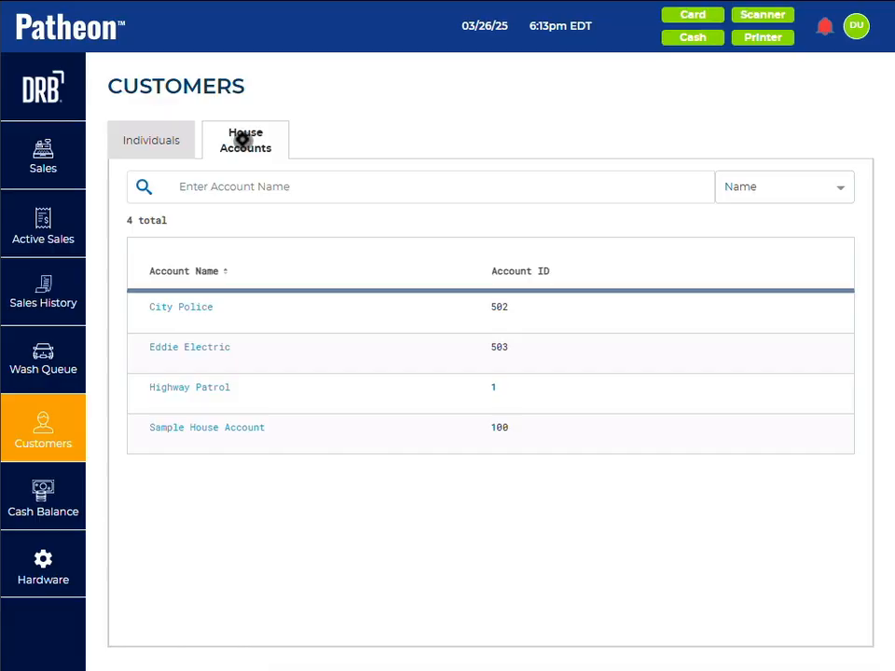
left_click(200, 427)
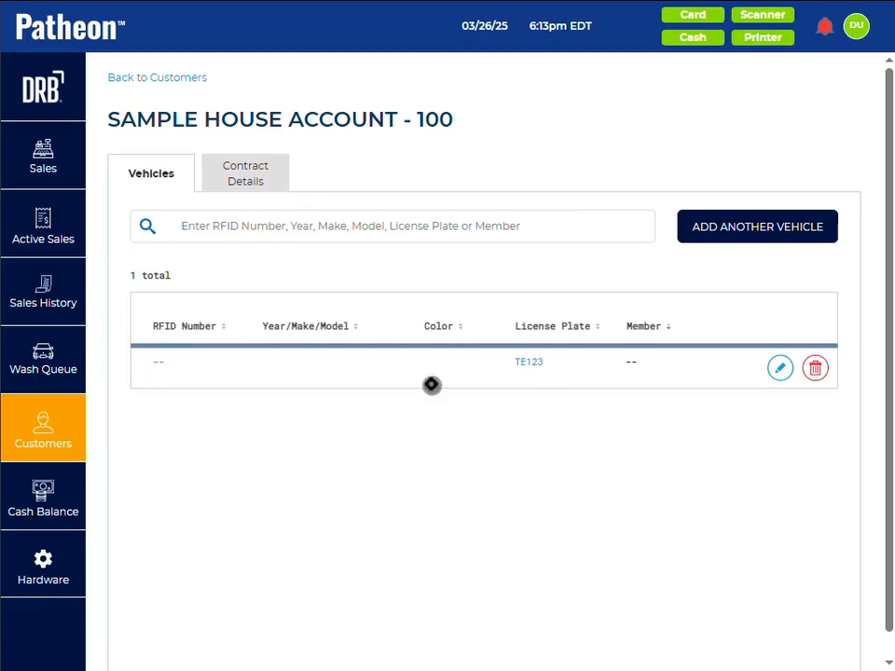
left_click(537, 362)
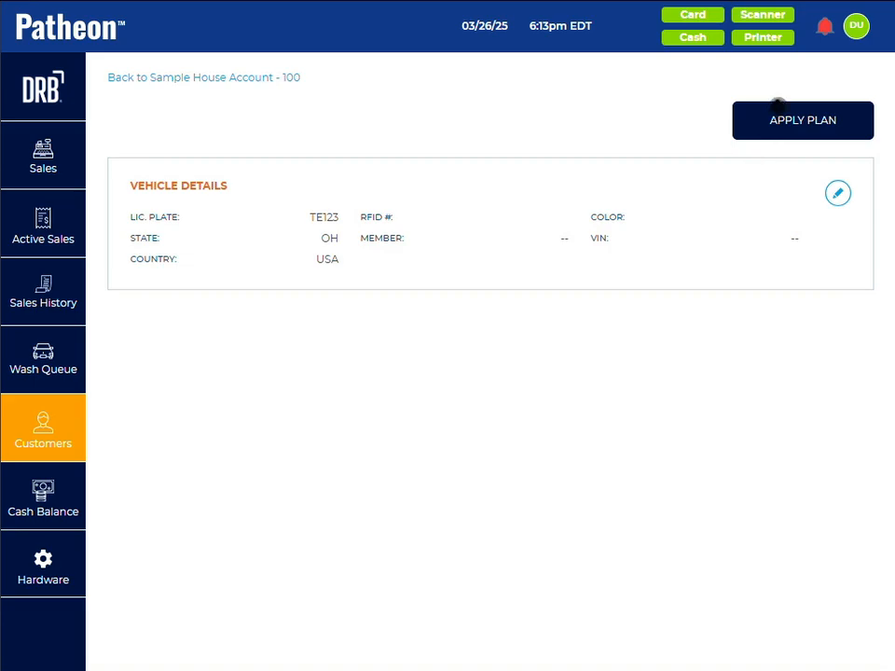
Step: Apply the vehicle's house account plan to a sale, add one Good Wash and bill it to Sample House Account
left_click(774, 126)
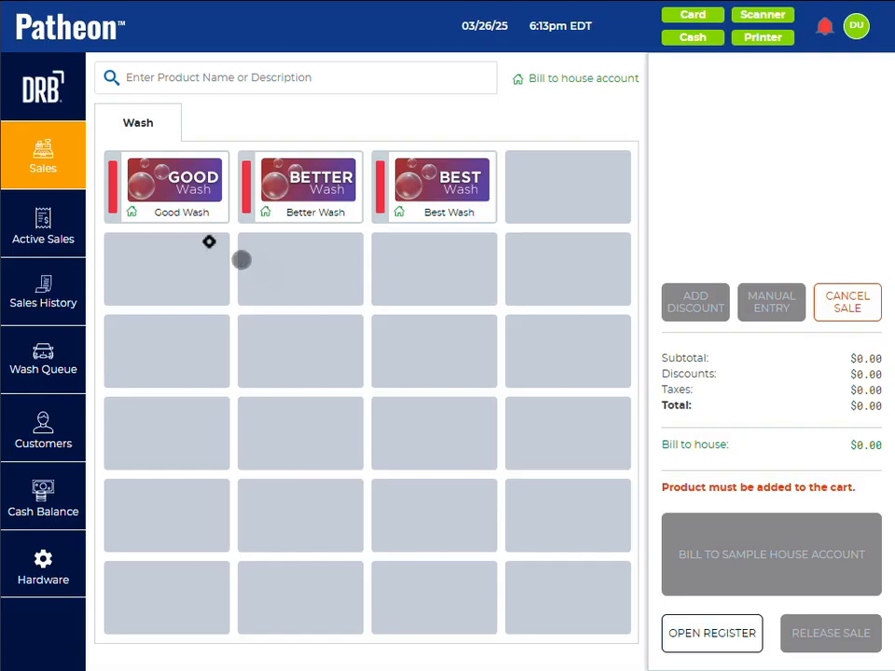
left_click(170, 189)
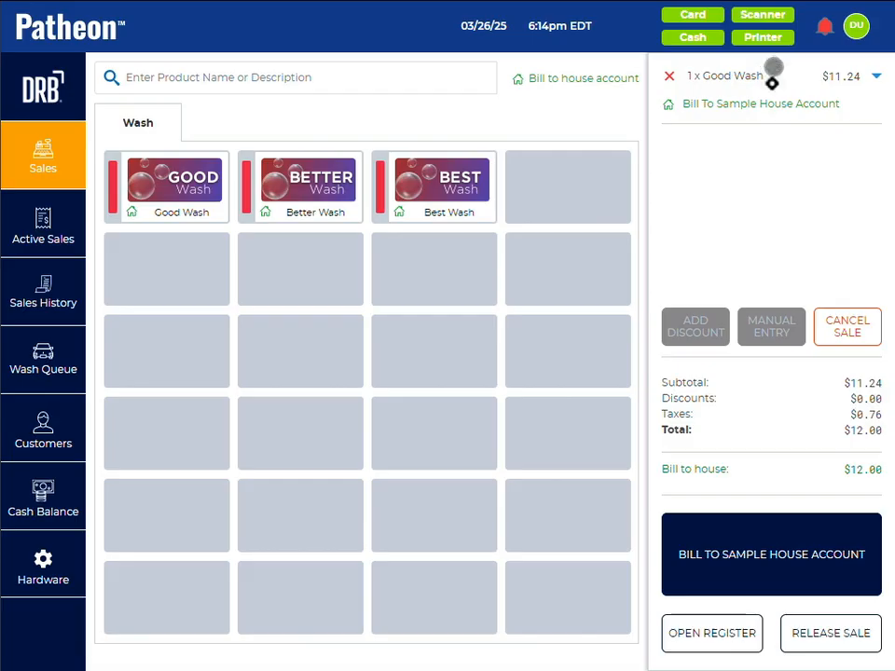
left_click(765, 552)
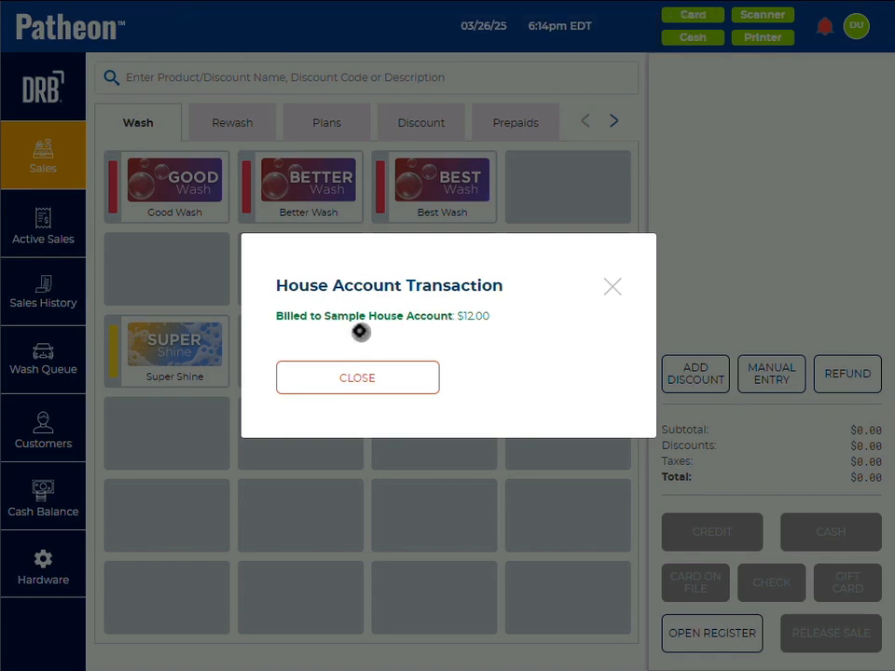
Step: Open Sample House Account's contract details and add a payment of 12.00 toward its balance to the cart
left_click(389, 382)
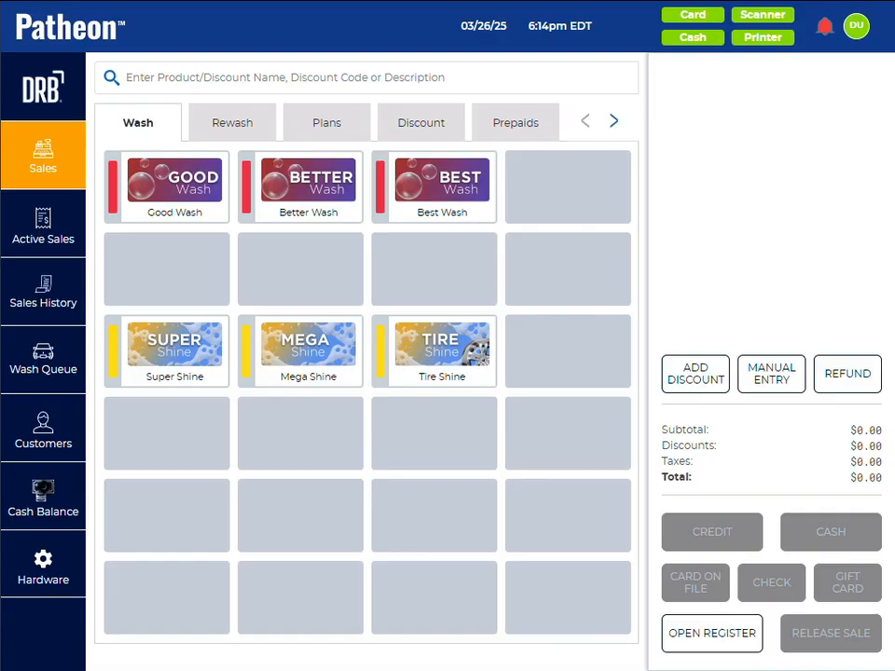
left_click(37, 424)
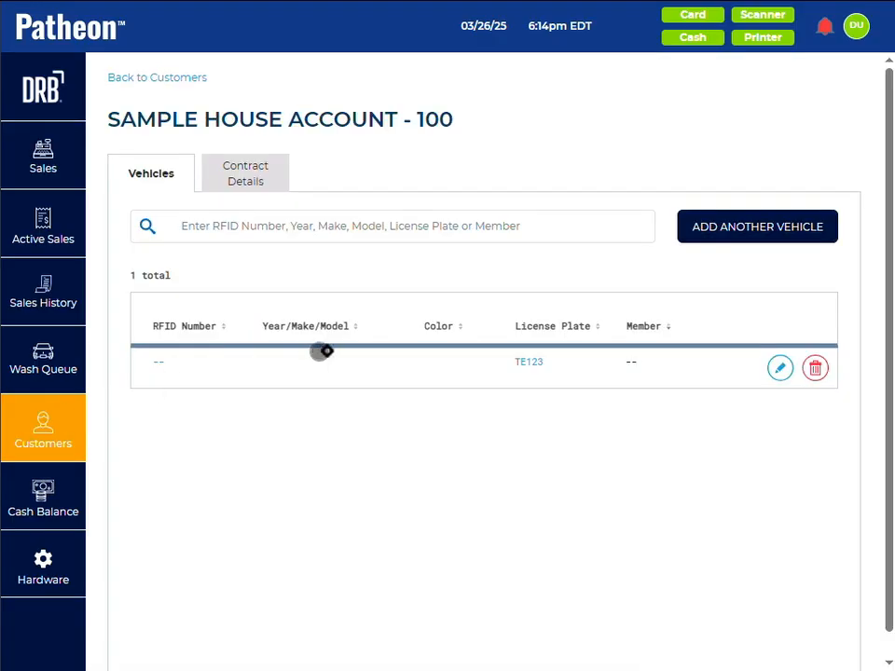
left_click(245, 166)
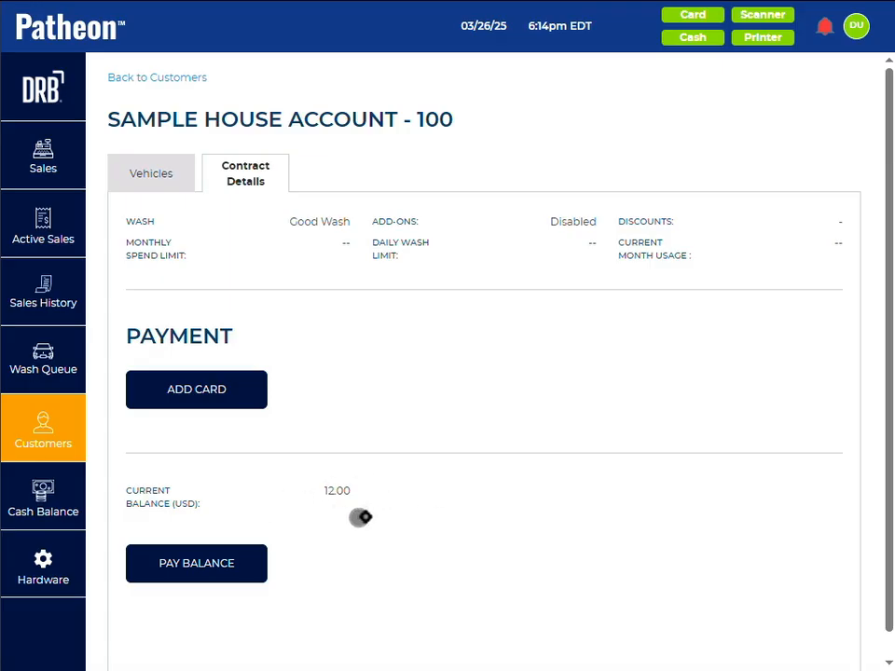
left_click(179, 566)
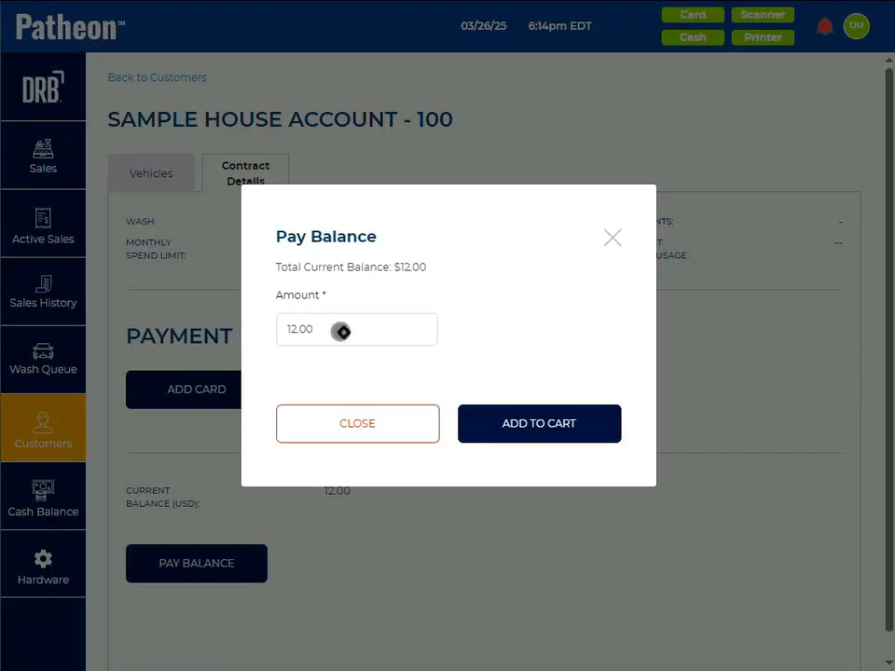
left_click(527, 433)
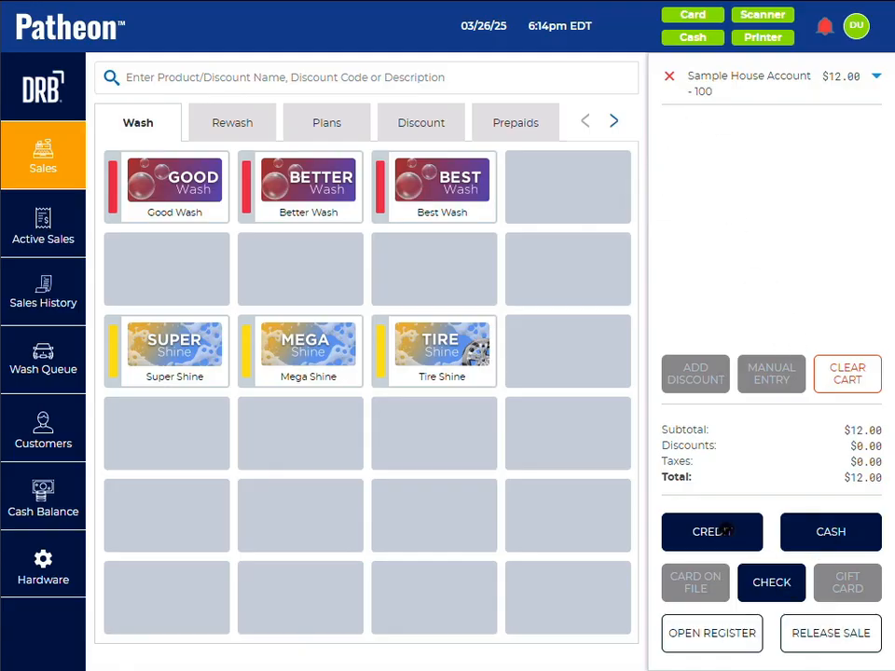
Step: Pay the house account balance in the cart by check, tendering 12.00, and close the payment summary
left_click(810, 532)
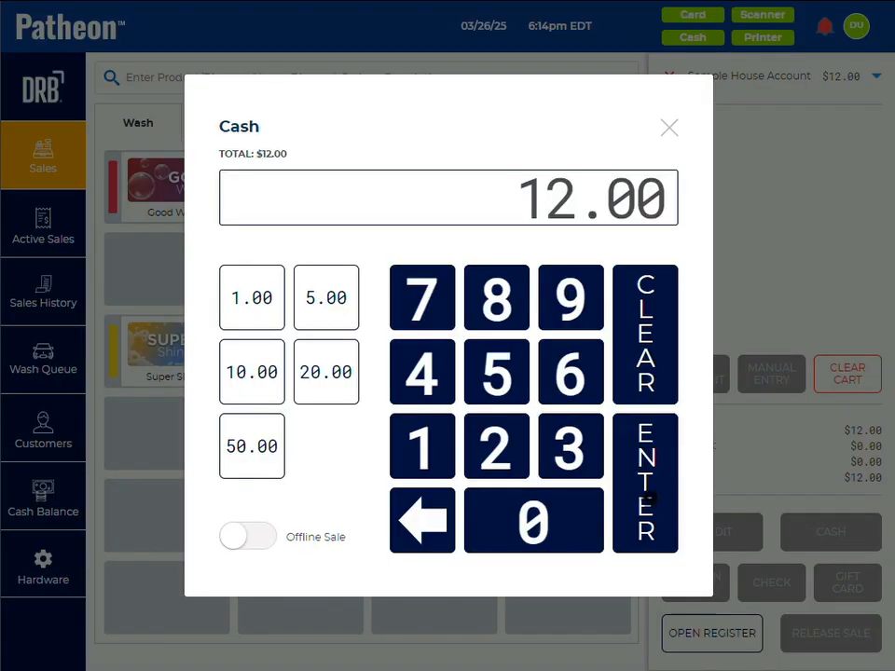
left_click(664, 127)
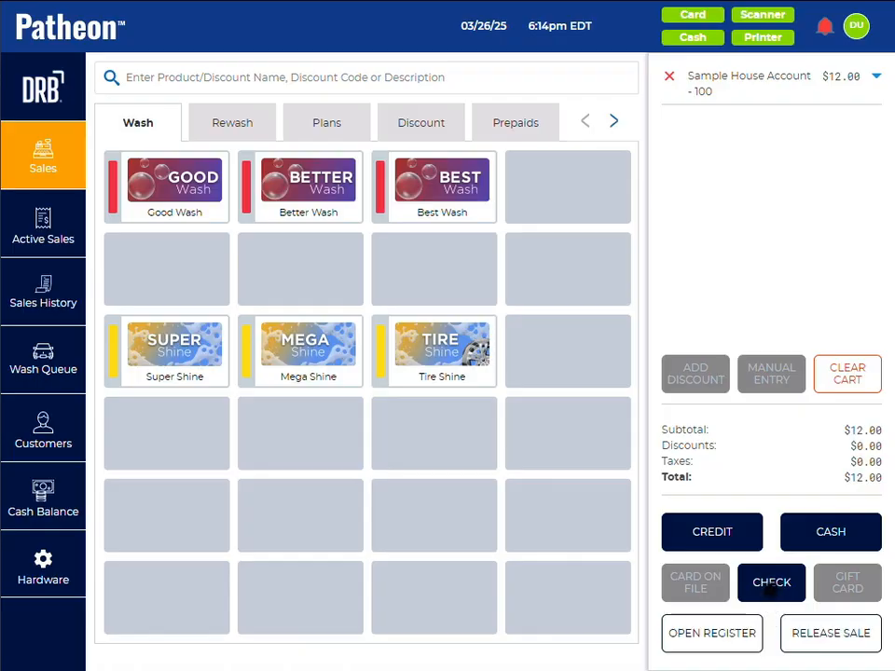
left_click(771, 583)
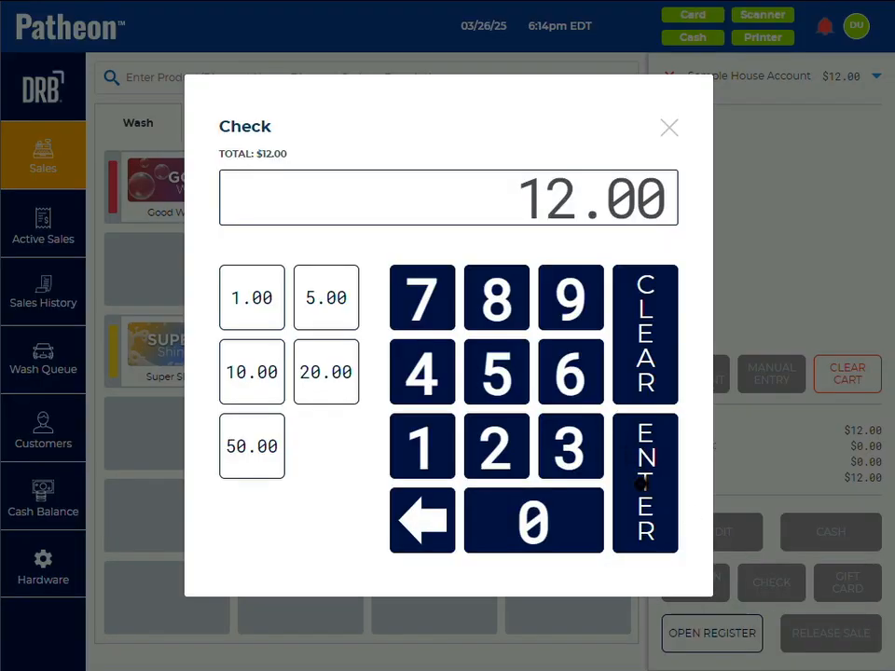
left_click(643, 484)
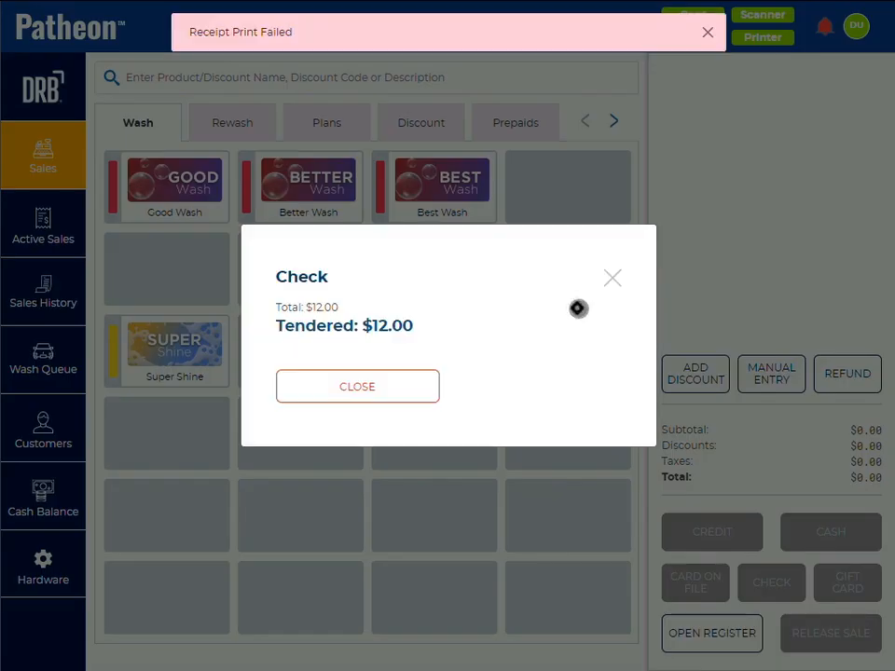
left_click(297, 388)
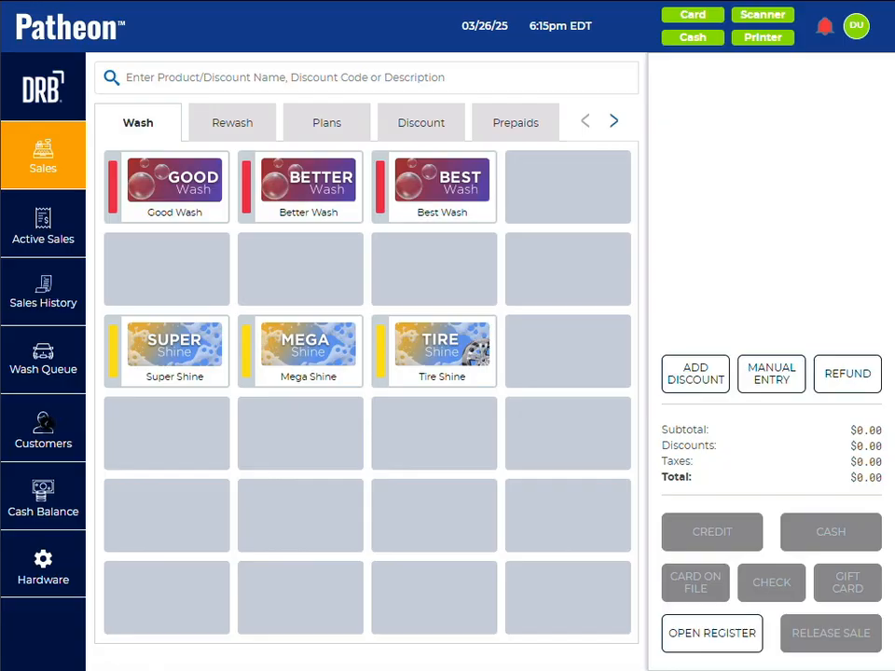
Step: Check the current balance in Sample House Account's contract details and return to the customer list
left_click(45, 425)
left_click(254, 172)
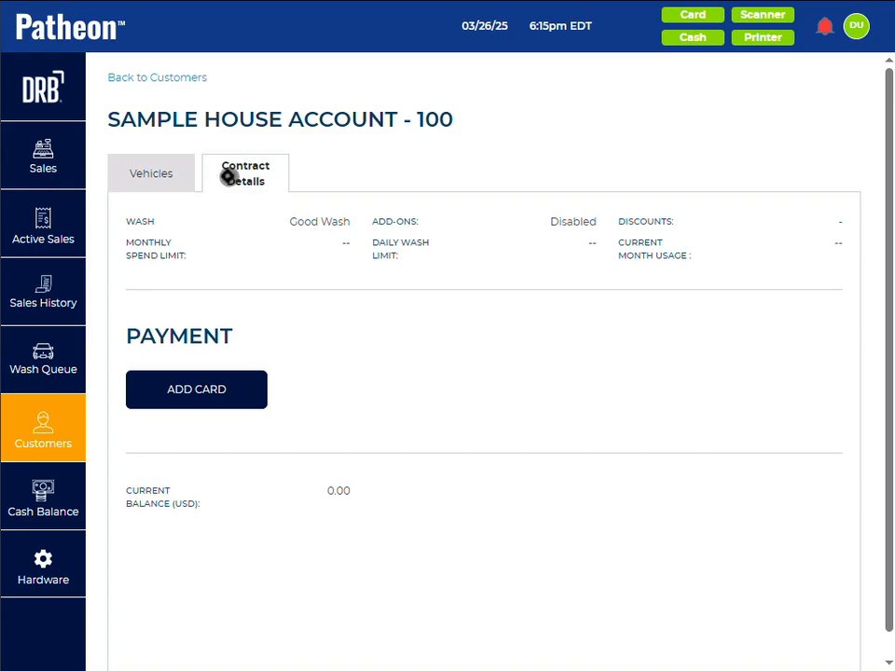
left_click(134, 80)
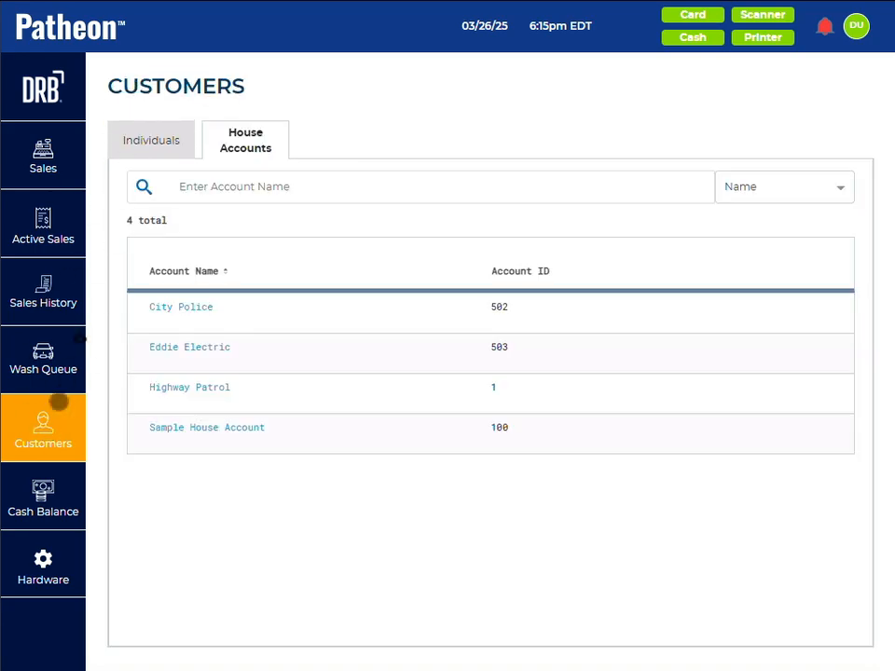
Step: Open the City Police house account's contract details and add a credit card as its payment method
left_click(134, 140)
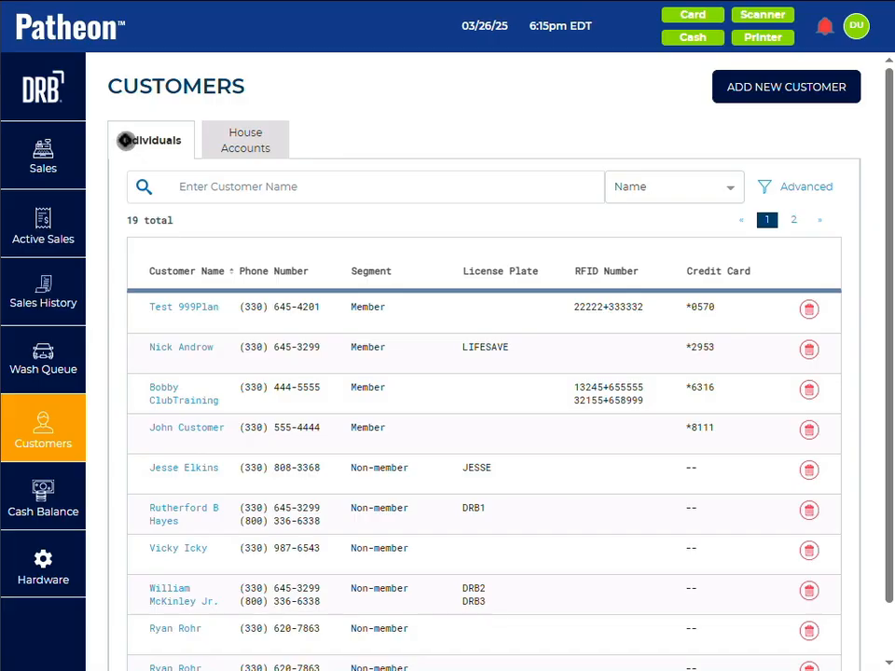
left_click(248, 141)
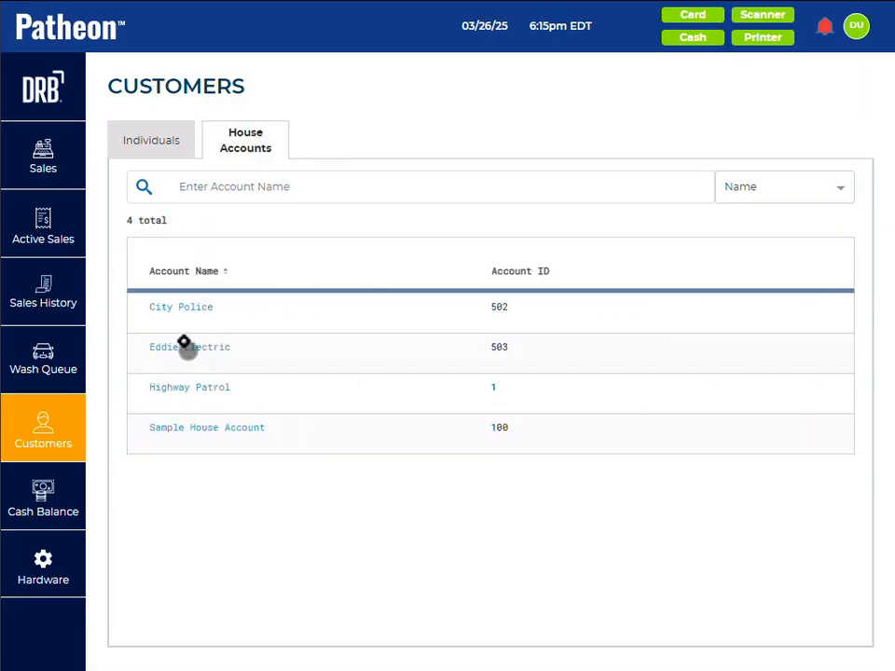
left_click(172, 306)
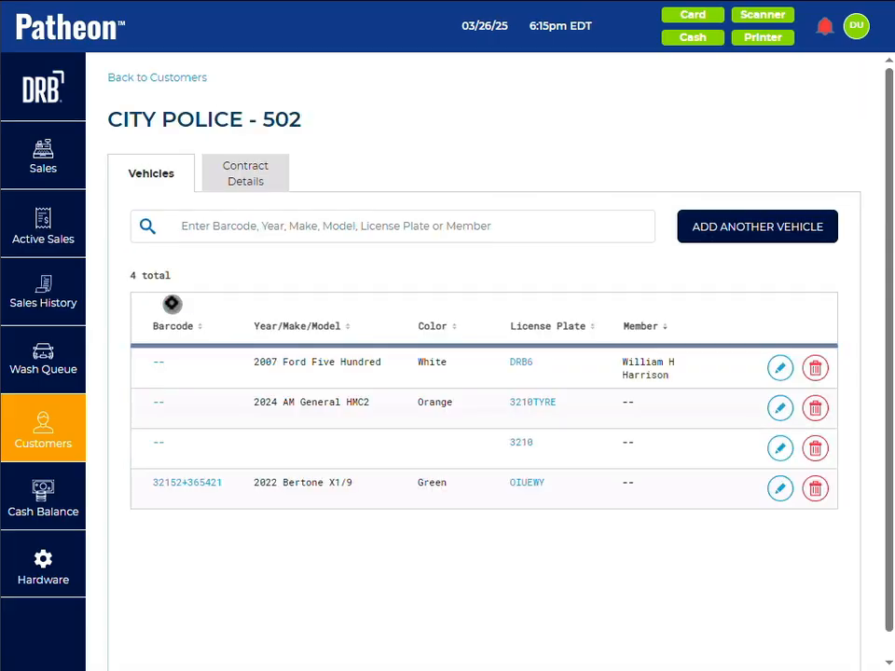
left_click(238, 176)
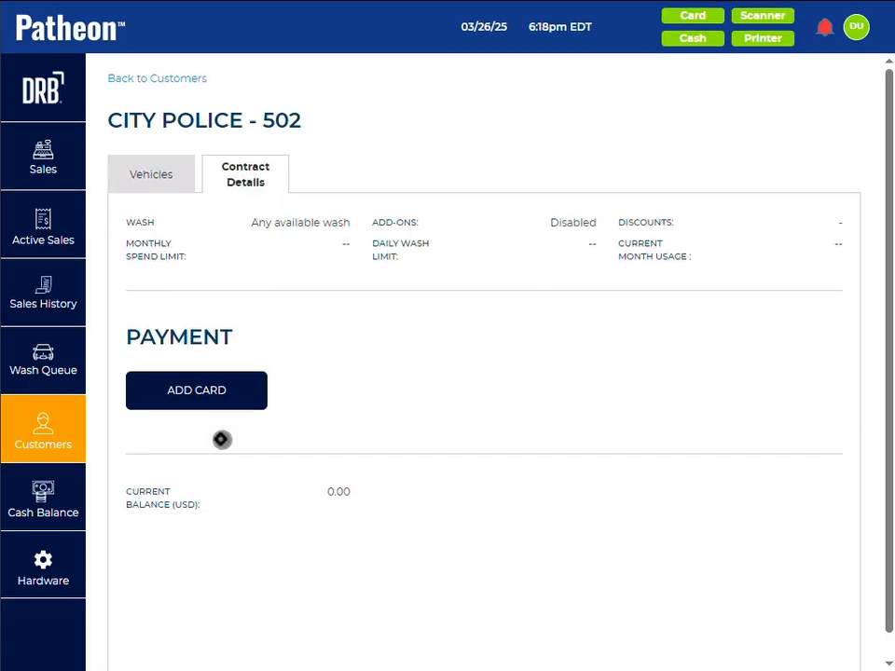
left_click(201, 389)
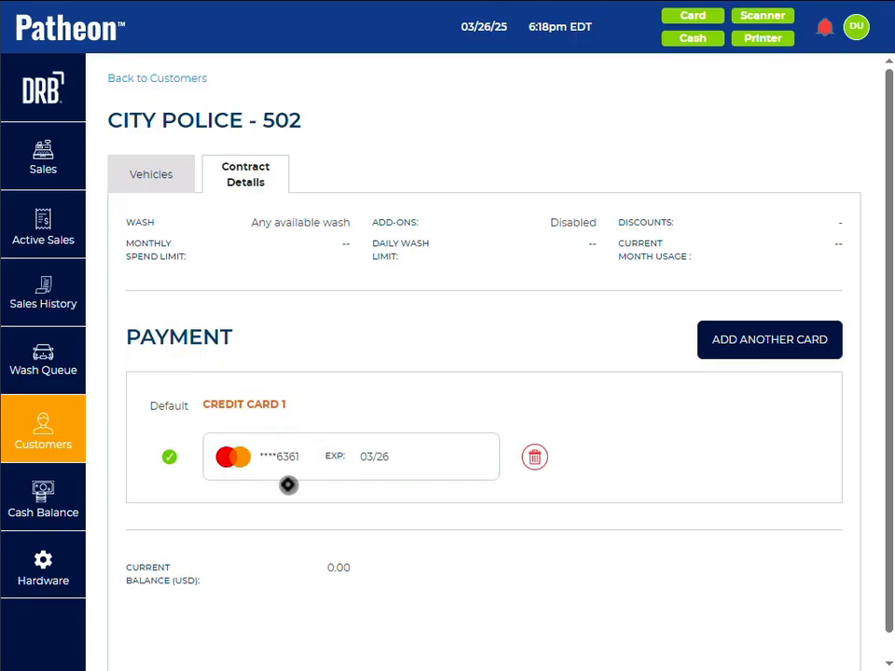
scroll(288, 485, "down", 1)
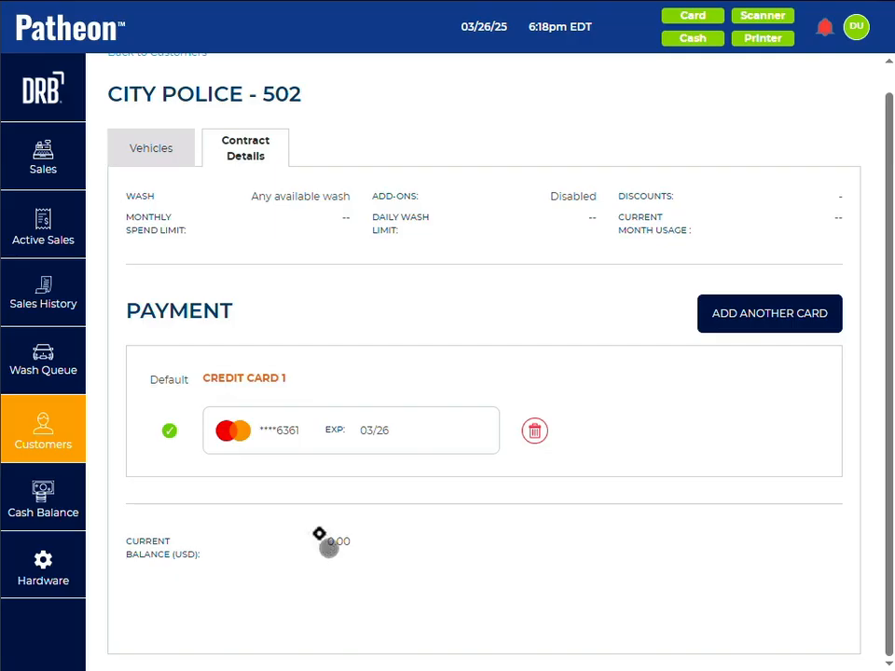
Step: Open the details of the white 2007 Ford Five Hundred in City Police's vehicle list
left_click(152, 149)
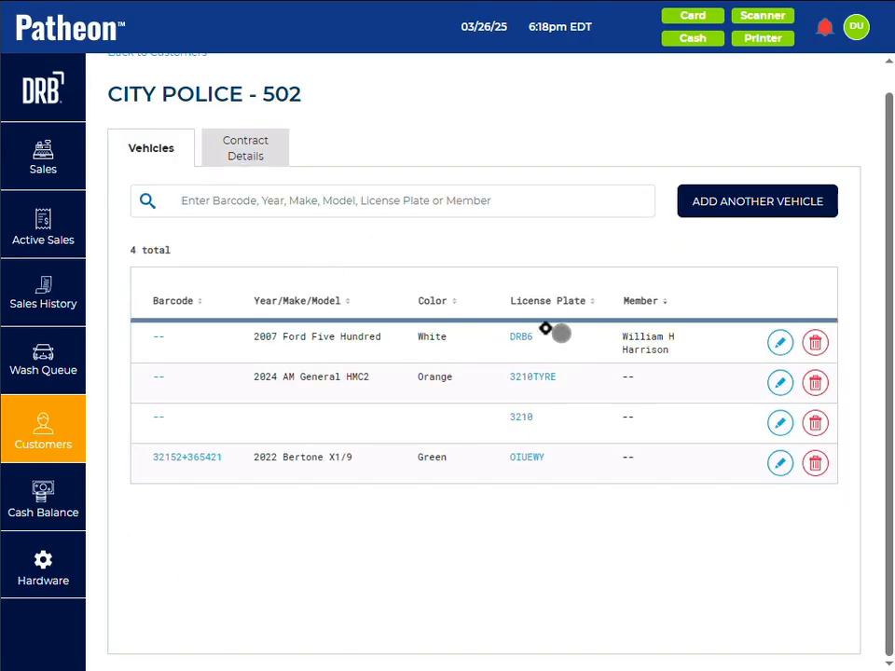
left_click(515, 336)
left_click(768, 116)
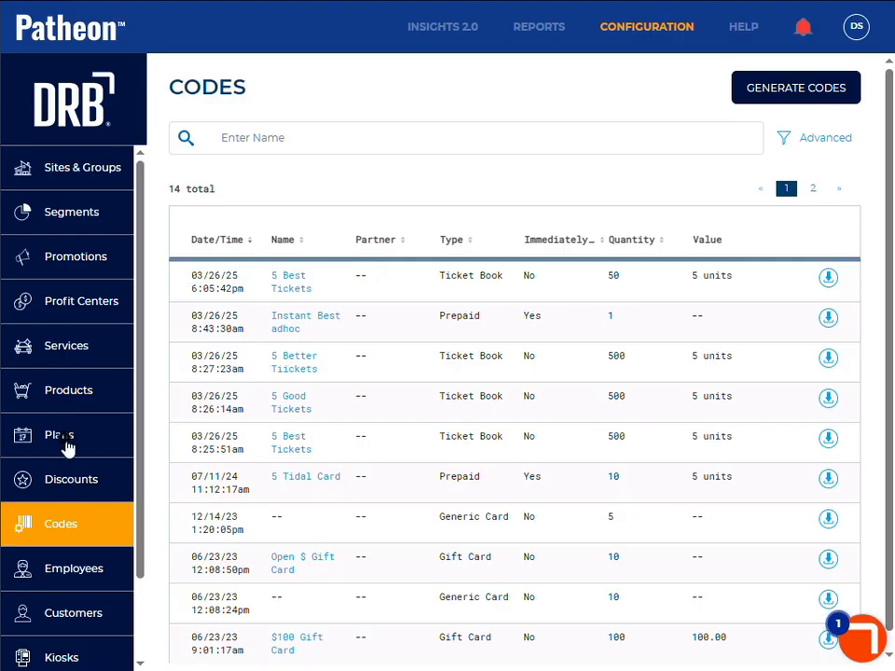
Step: Switch to the Patheon configuration site and open the City Police house account's contract details for editing
left_click(66, 445)
left_click(66, 276)
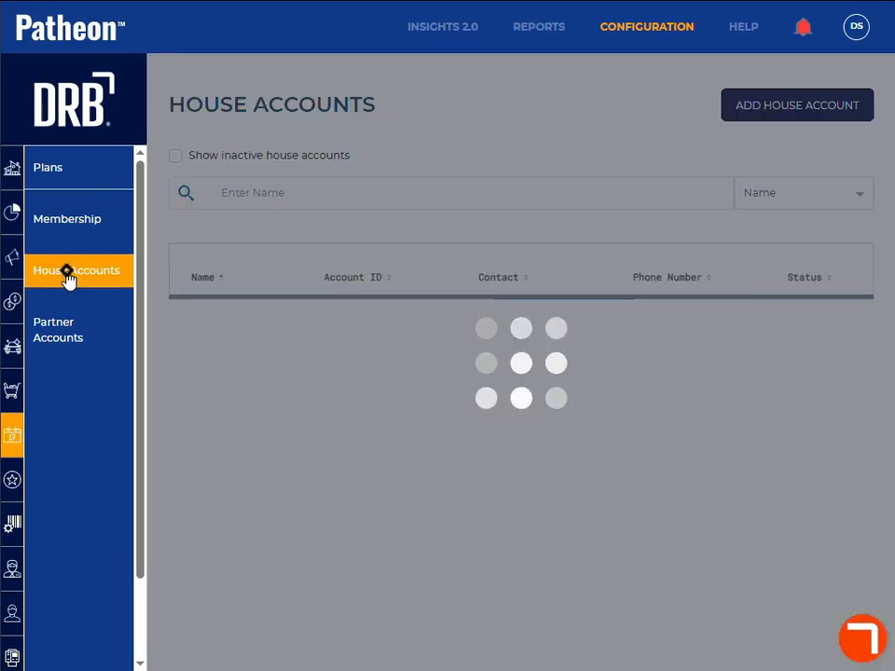
left_click(224, 315)
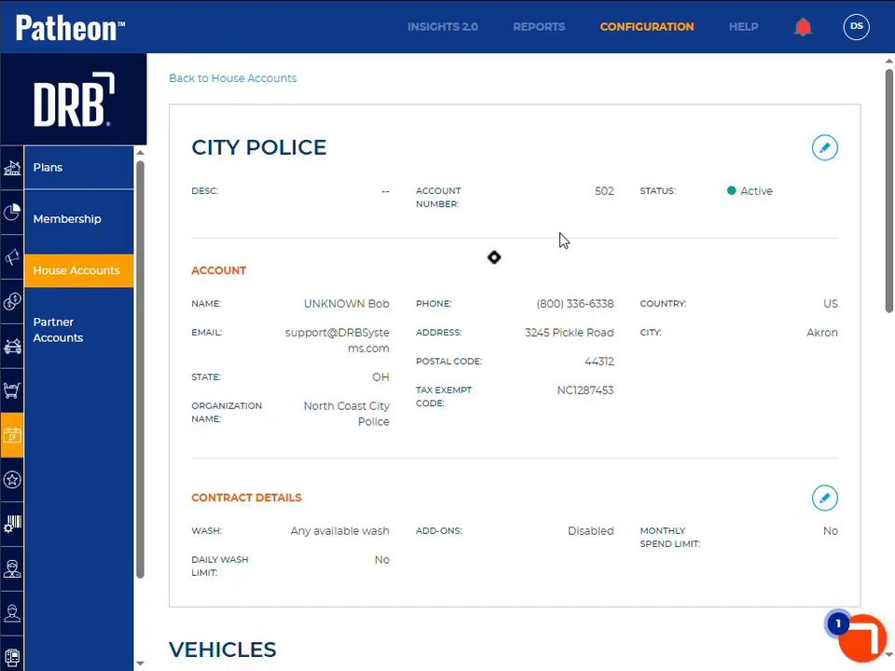
left_click(824, 500)
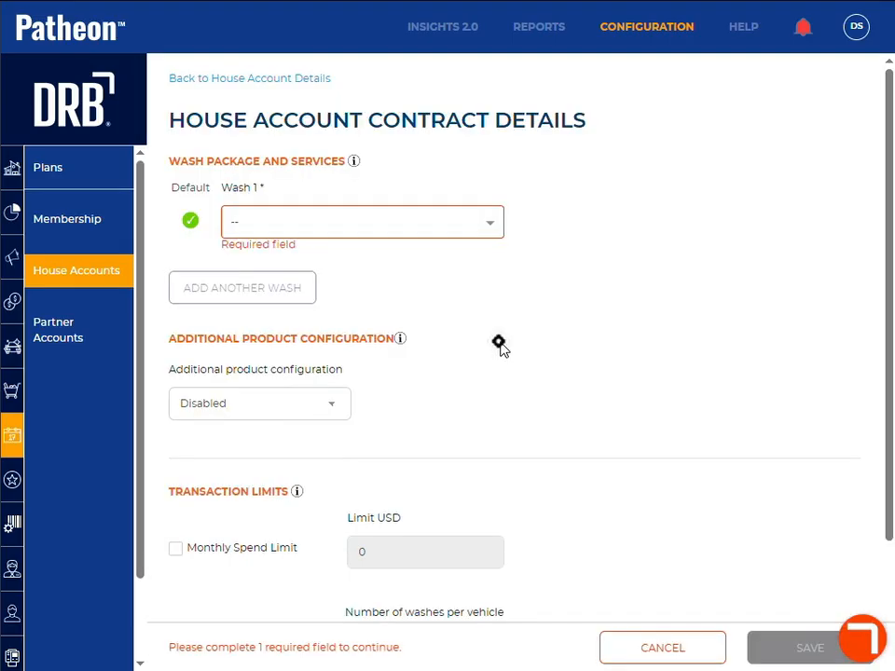
Step: Set Wash 1 of the City Police contract to Good Wash
left_click(315, 220)
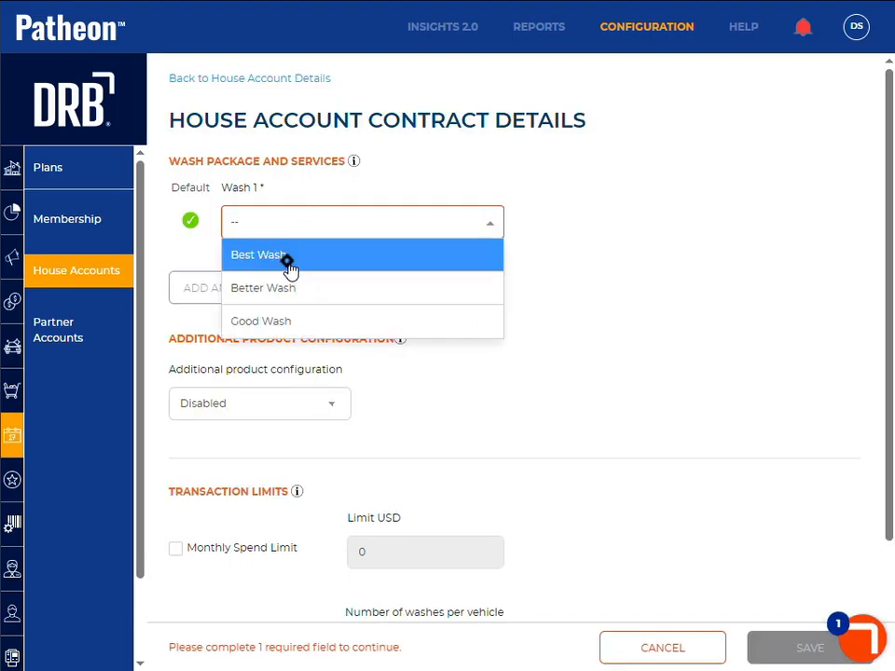
left_click(281, 315)
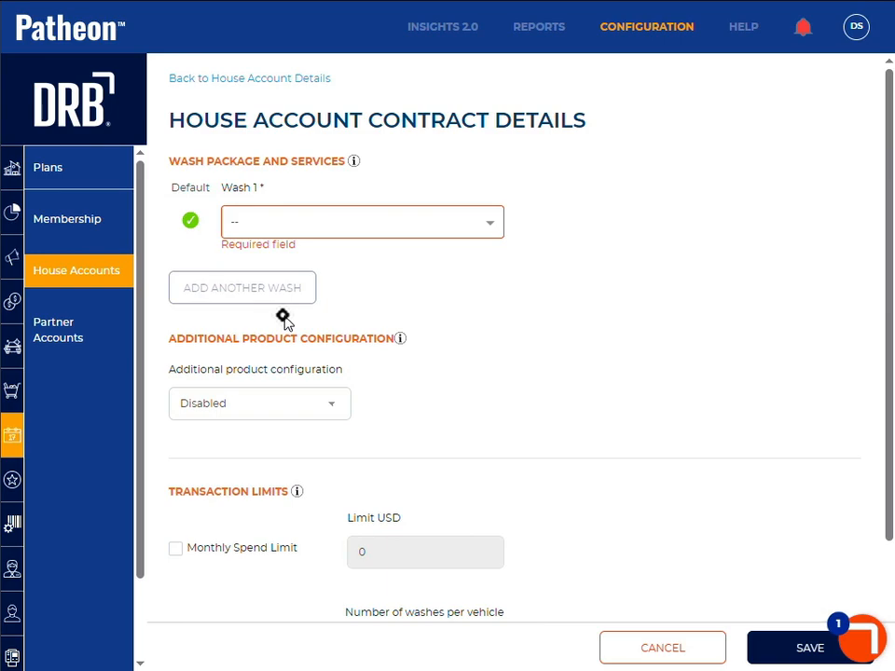
left_click(309, 230)
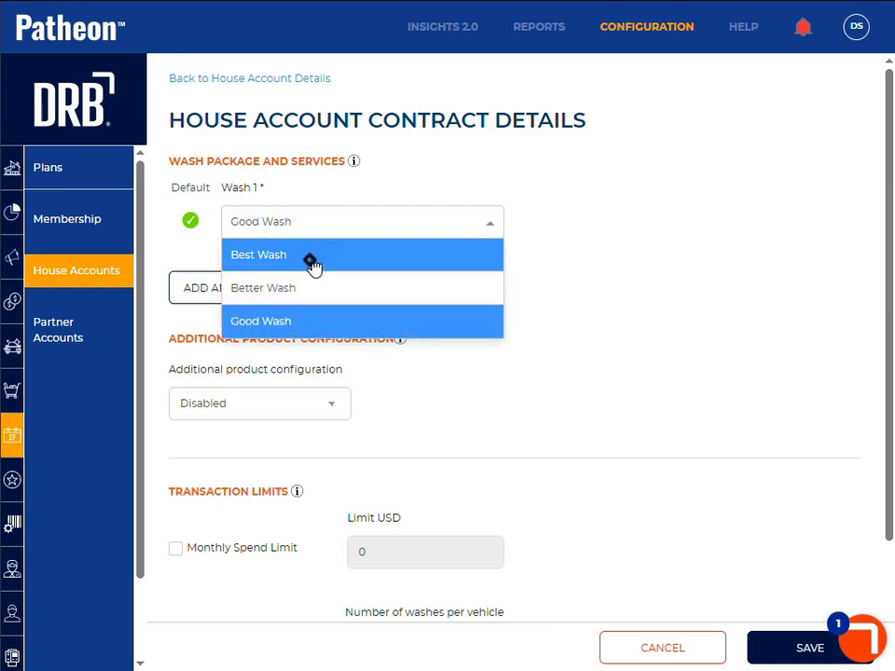
left_click(252, 231)
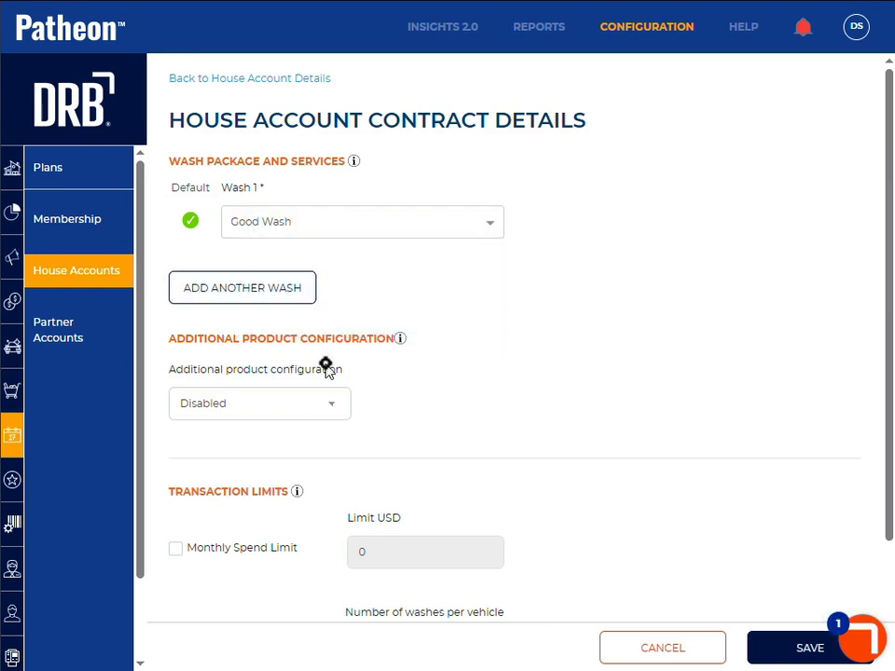
Step: Enable additional product configuration for the contract and review the payment options of the listed products
left_click(282, 414)
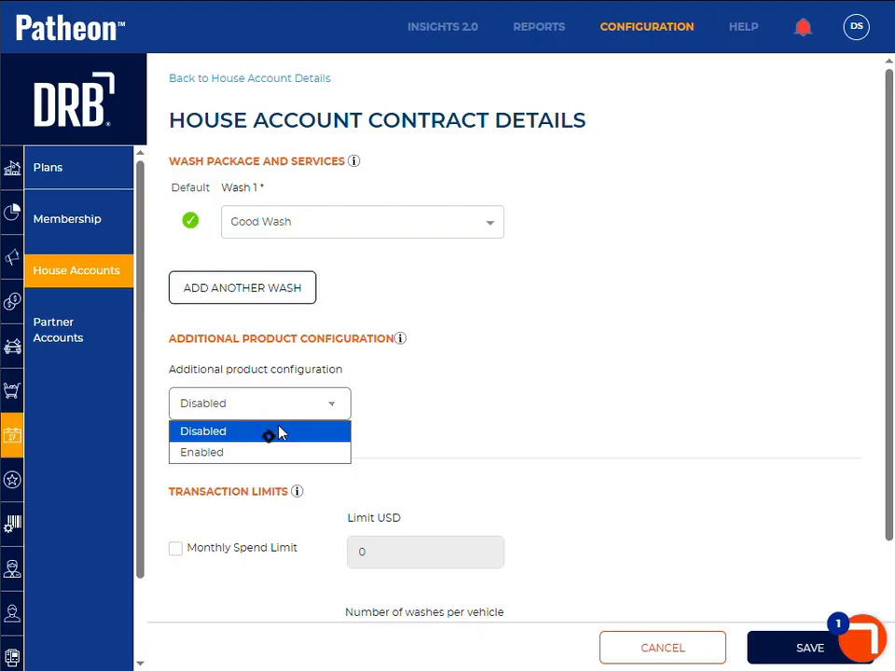
left_click(260, 454)
scroll(473, 390, "down", 3)
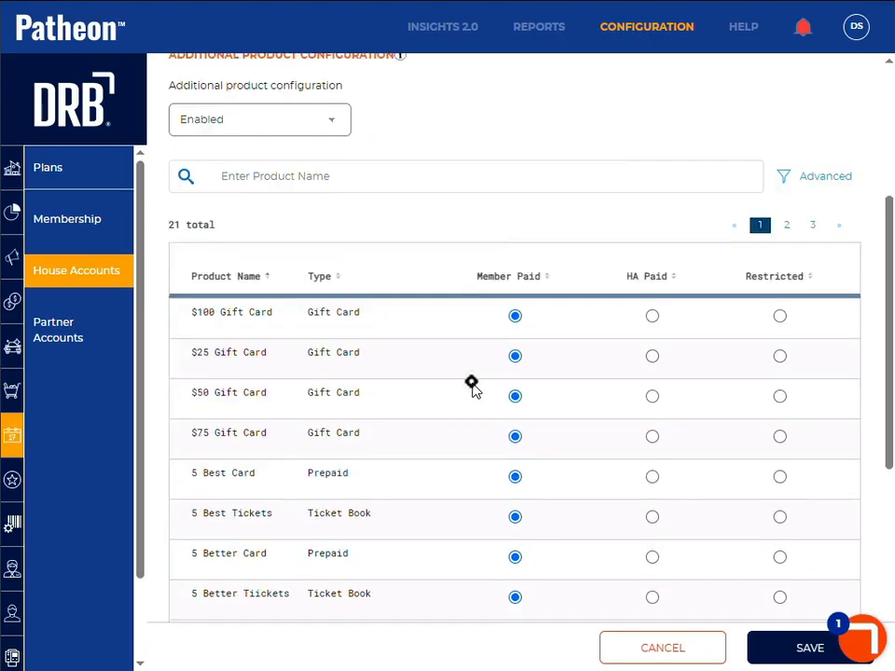
scroll(473, 389, "down", 4)
scroll(474, 390, "up", 5)
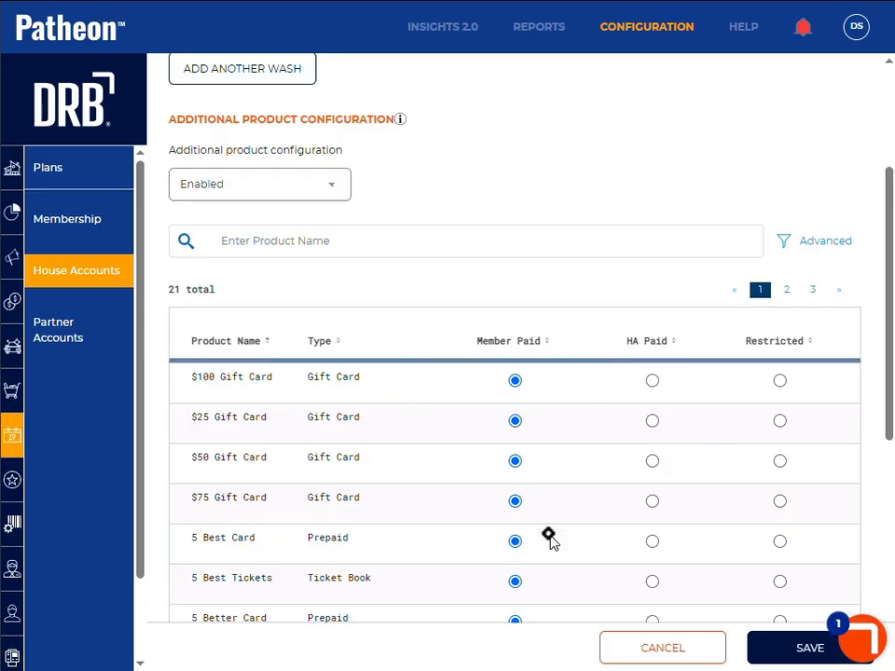
scroll(484, 499, "down", 1)
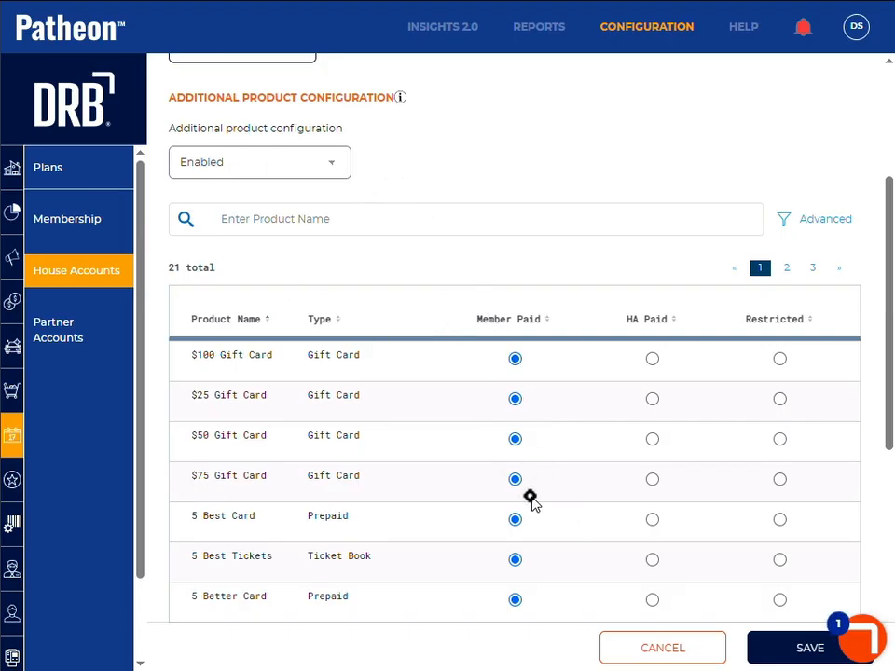
Step: Search the contract's additional products for "tire" and set Tire Shine to HA Paid
left_click(285, 219)
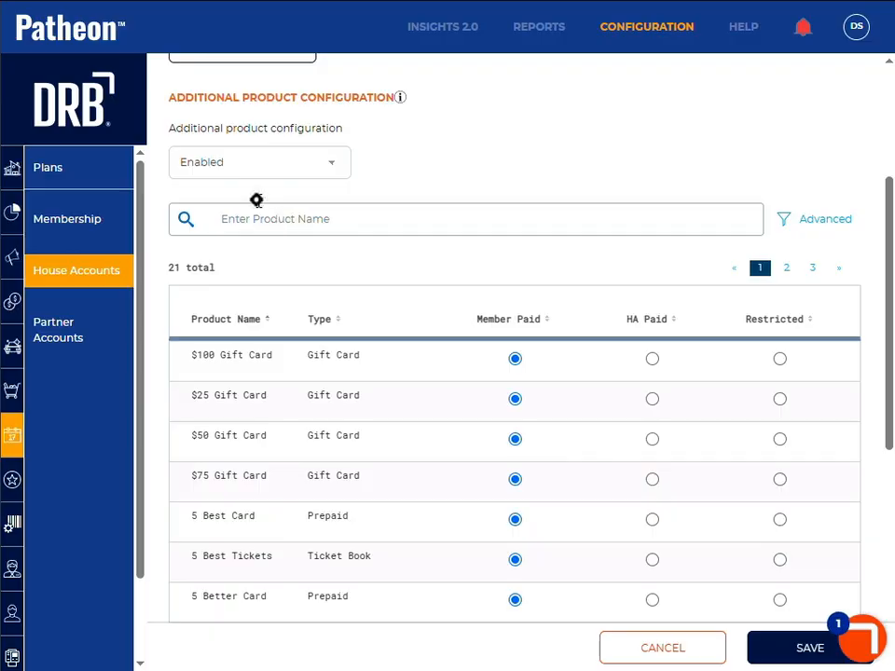
scroll(256, 201, "up", 3)
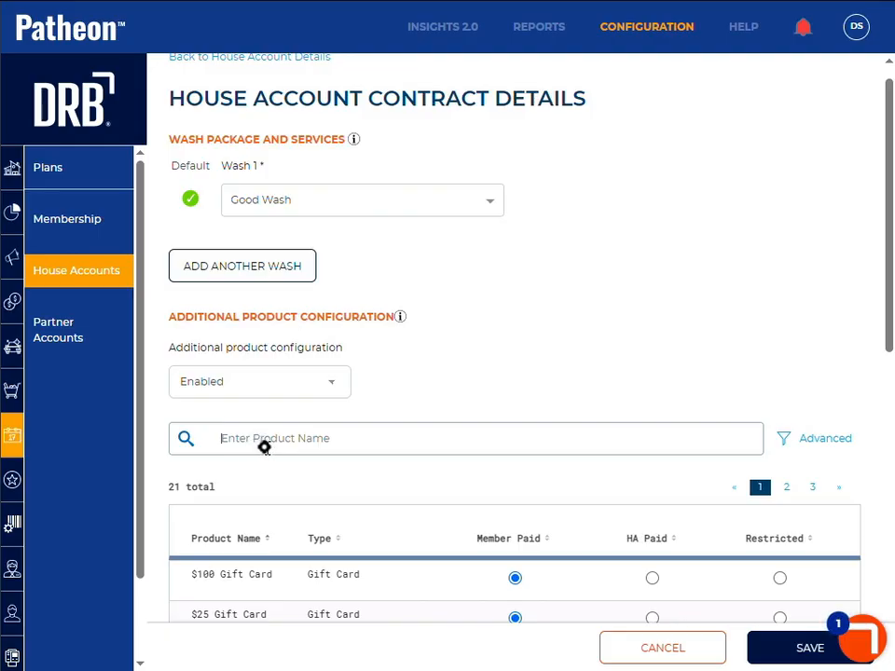
type("tire")
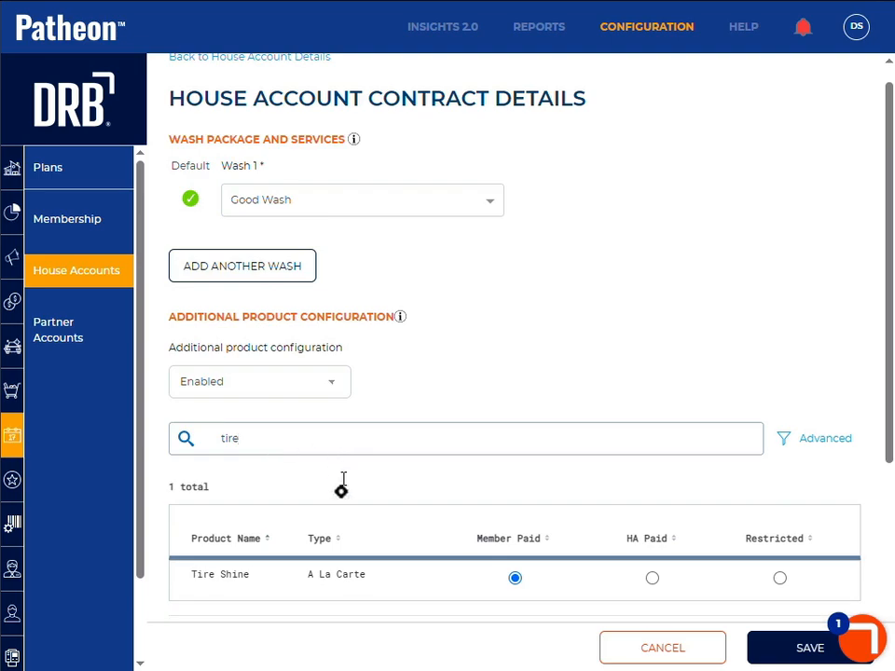
left_click(655, 579)
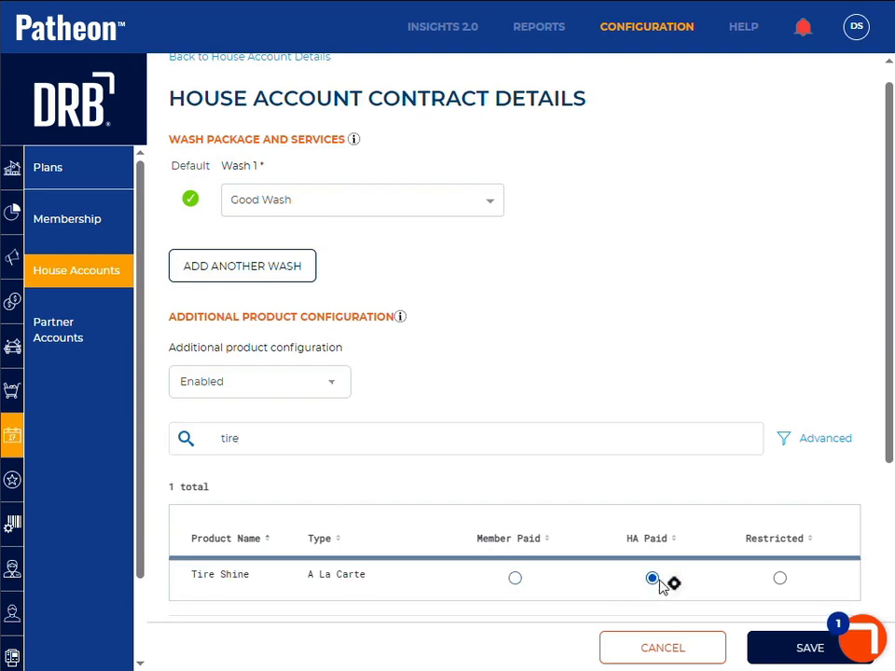
Step: Save and confirm the City Police contract changes, switch to the point of sale and refresh the sale being billed to City Police
left_click(774, 651)
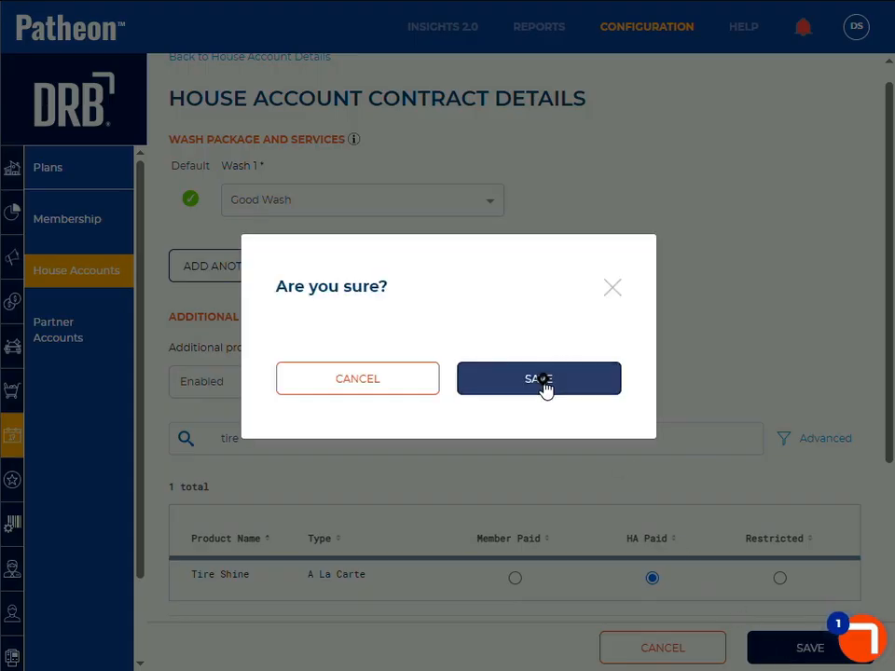
left_click(543, 386)
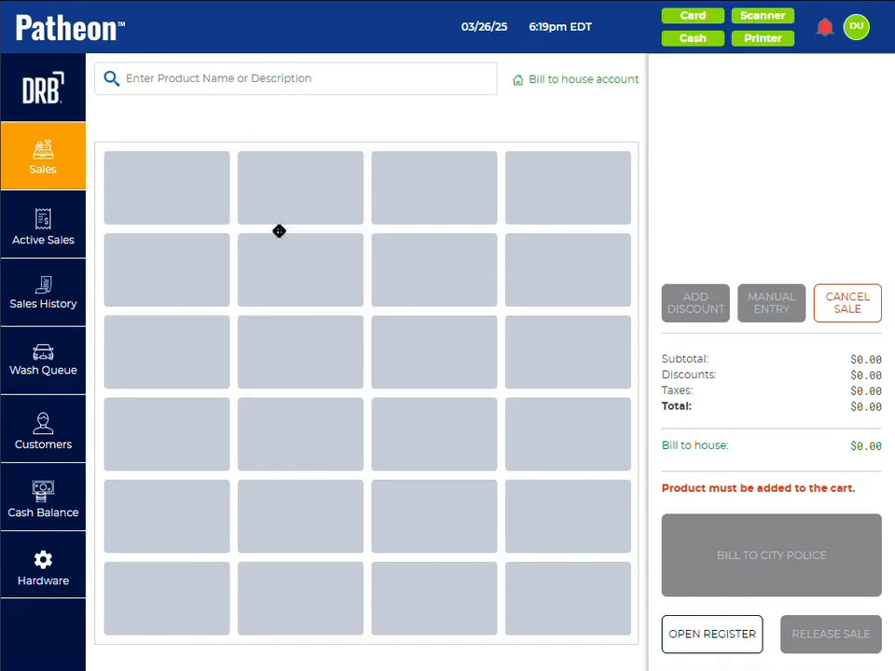
left_click(44, 501)
left_click(42, 436)
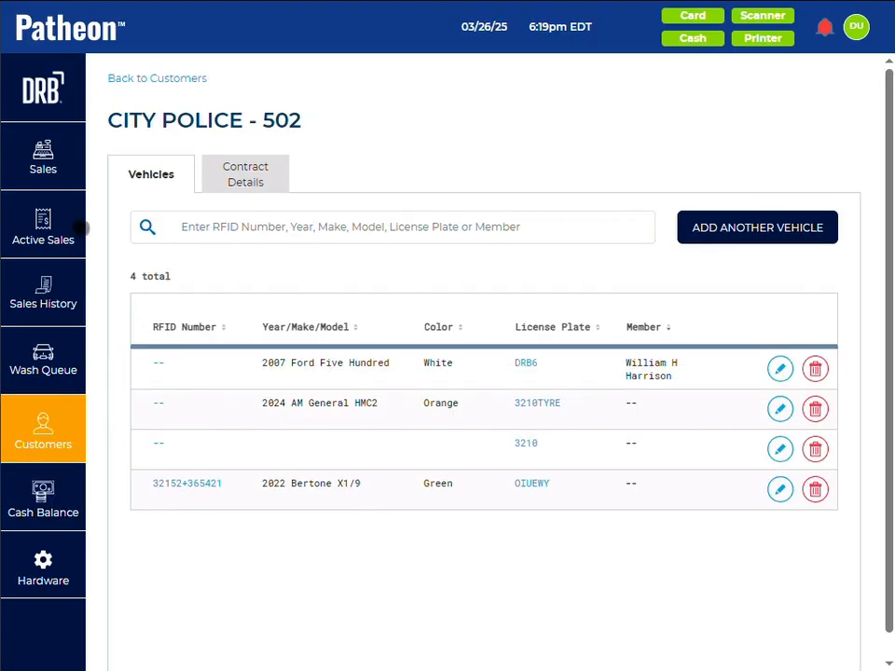
left_click(65, 168)
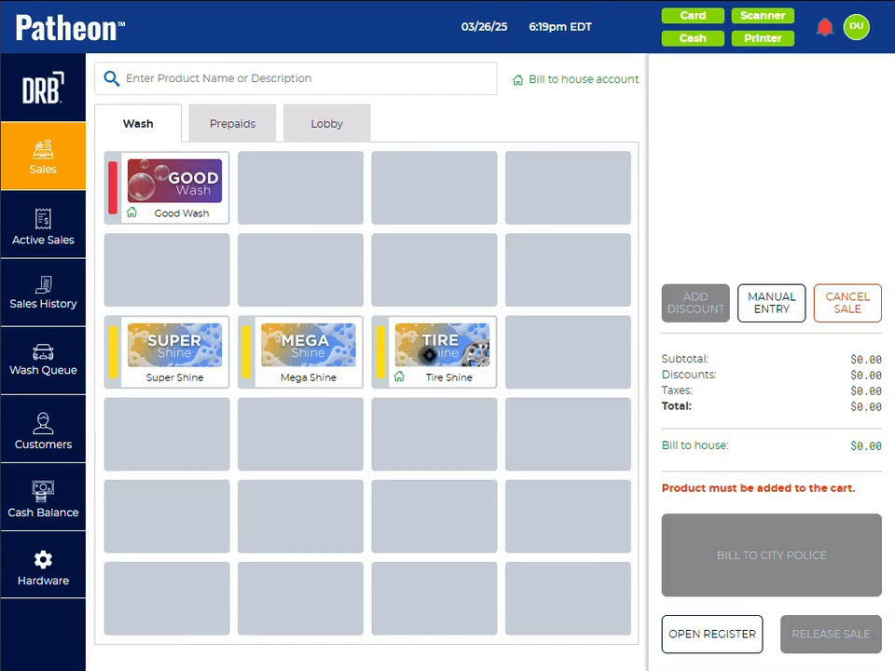
Step: Add a Good Wash, a Mega Shine and a Tire Shine to the City Police sale
left_click(172, 181)
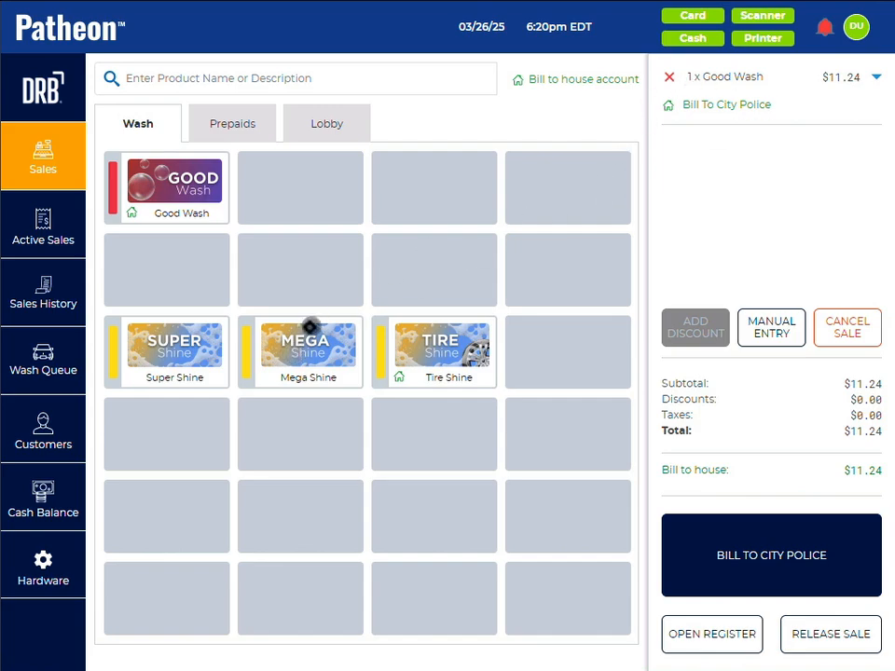
left_click(303, 356)
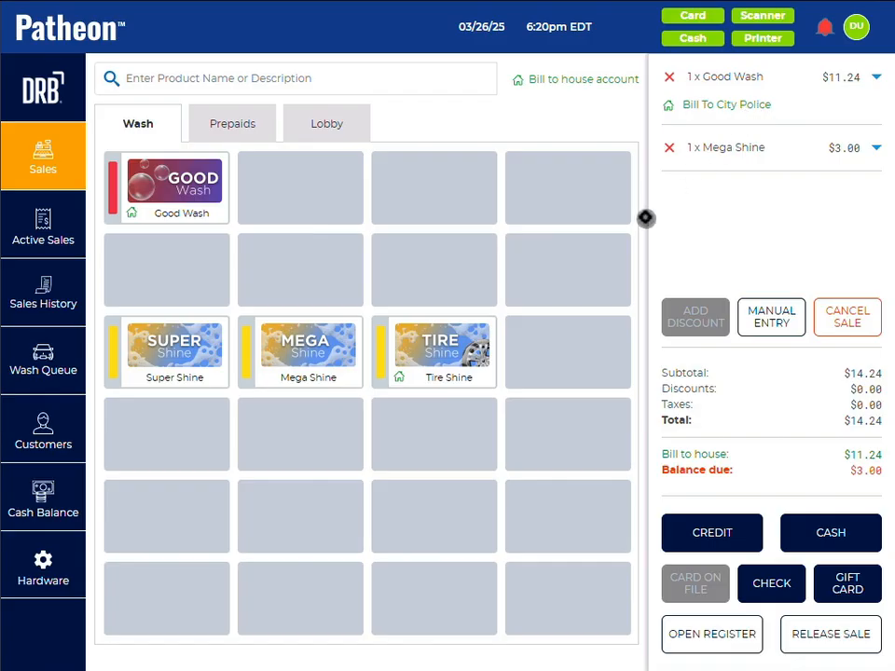
left_click(439, 347)
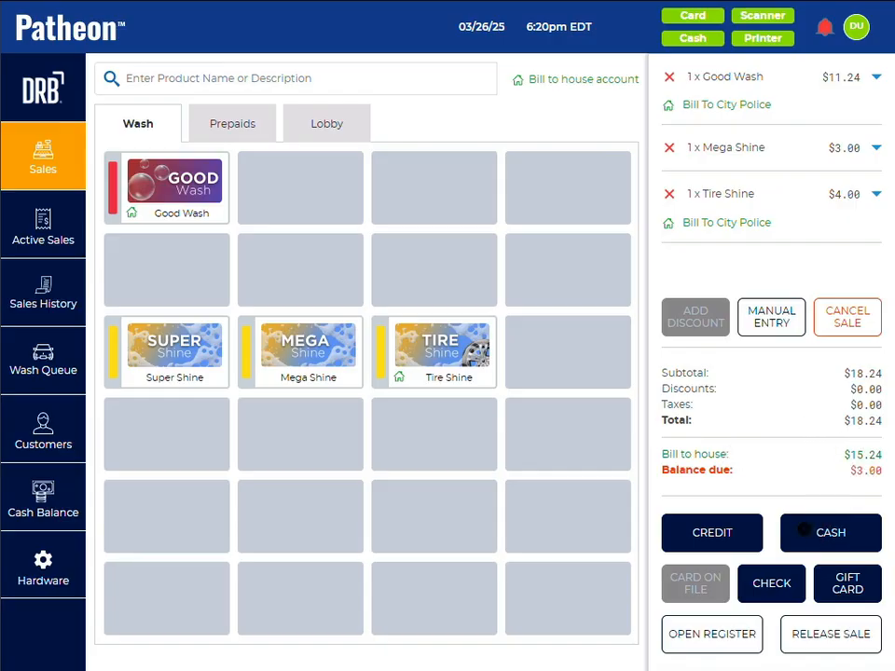
Step: Pay the remaining $3.00 balance in cash, bill the rest to City Police and close the payment confirmation
left_click(803, 531)
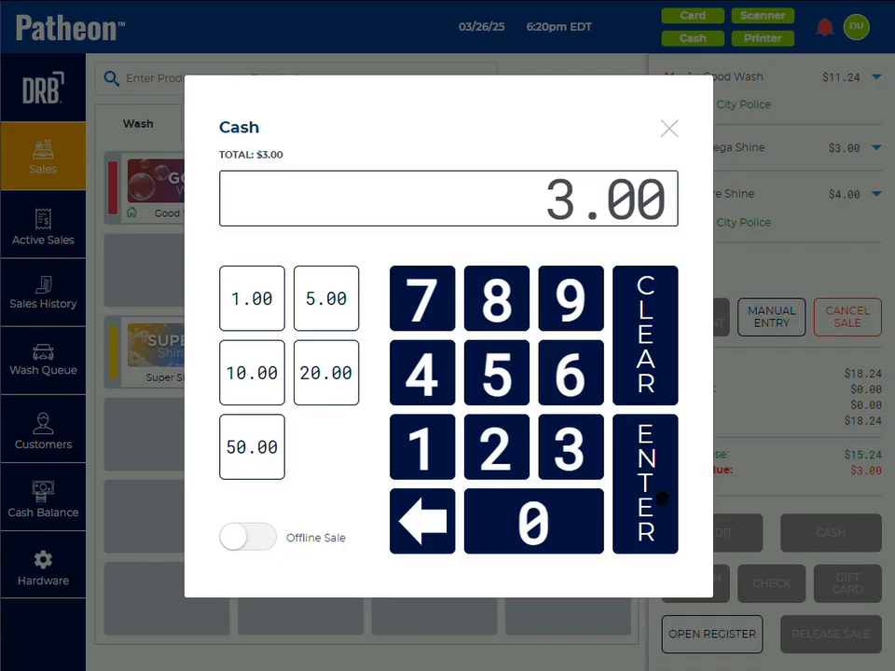
left_click(661, 499)
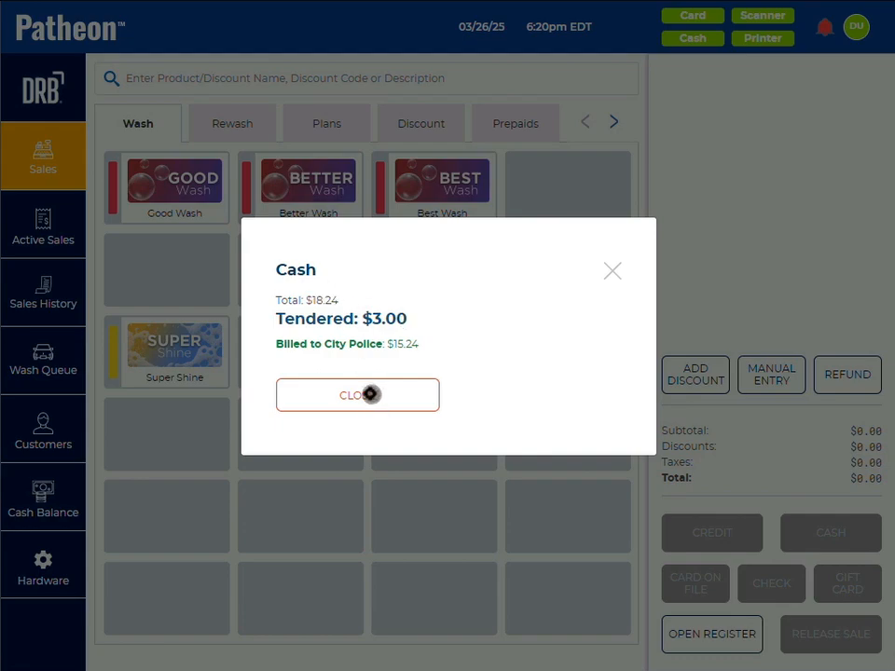
left_click(369, 394)
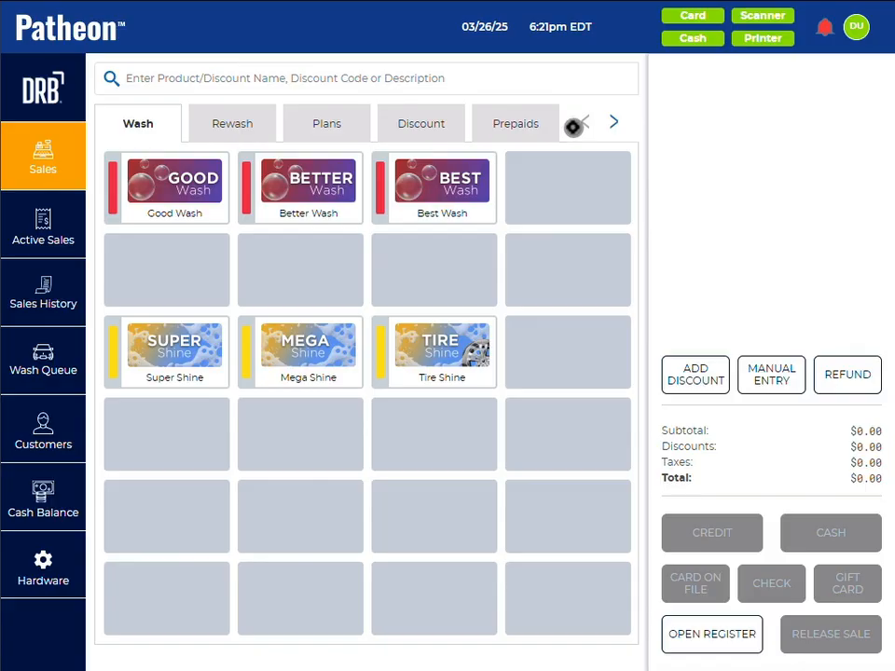
Step: Sell one Instant Good prepaid wash code for $12.00 in cash and close the payment confirmation
left_click(510, 125)
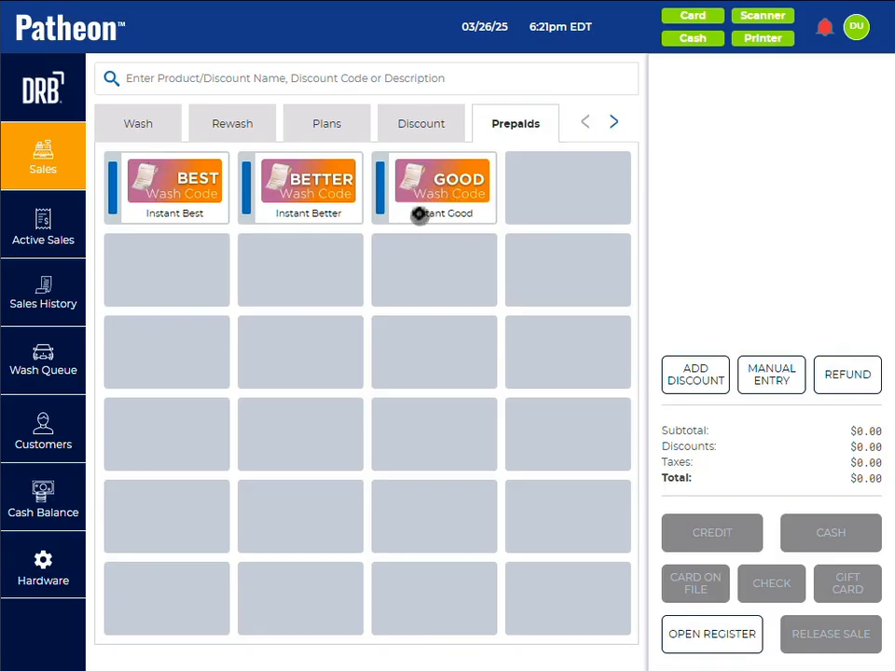
left_click(432, 185)
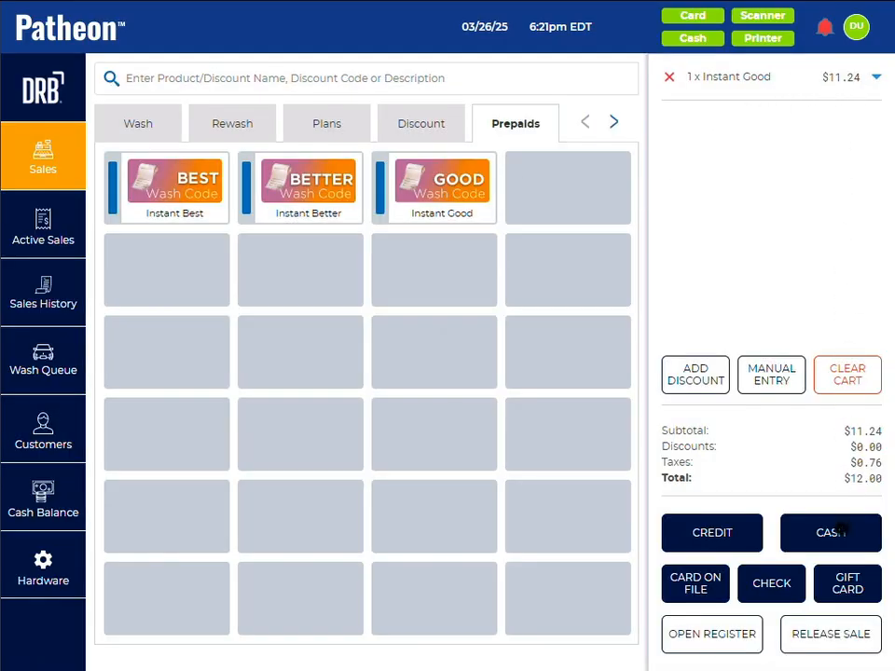
left_click(832, 532)
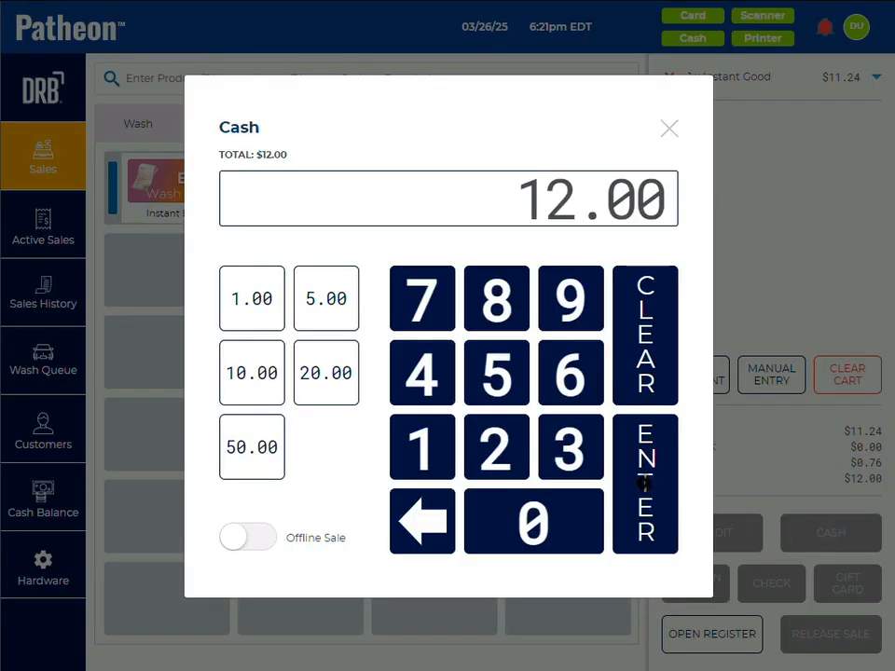
left_click(643, 480)
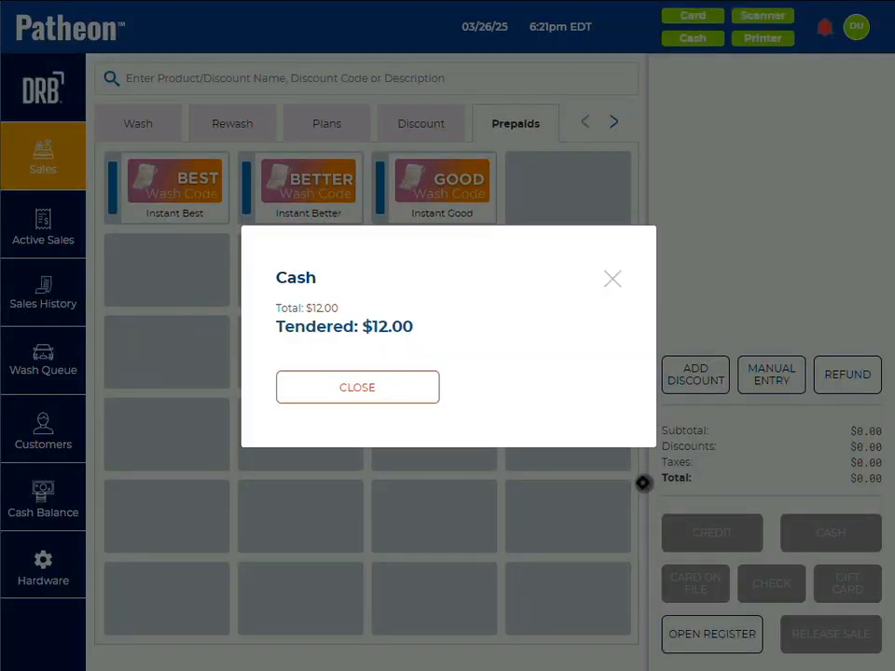
left_click(411, 393)
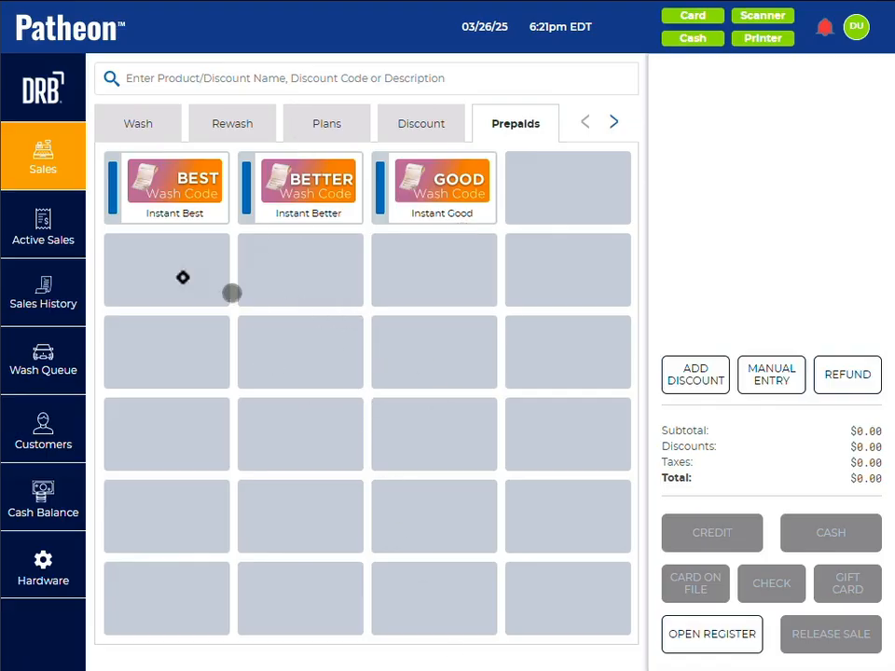
Step: Delete the pending sale from the active sales and return to the sales screen
left_click(28, 222)
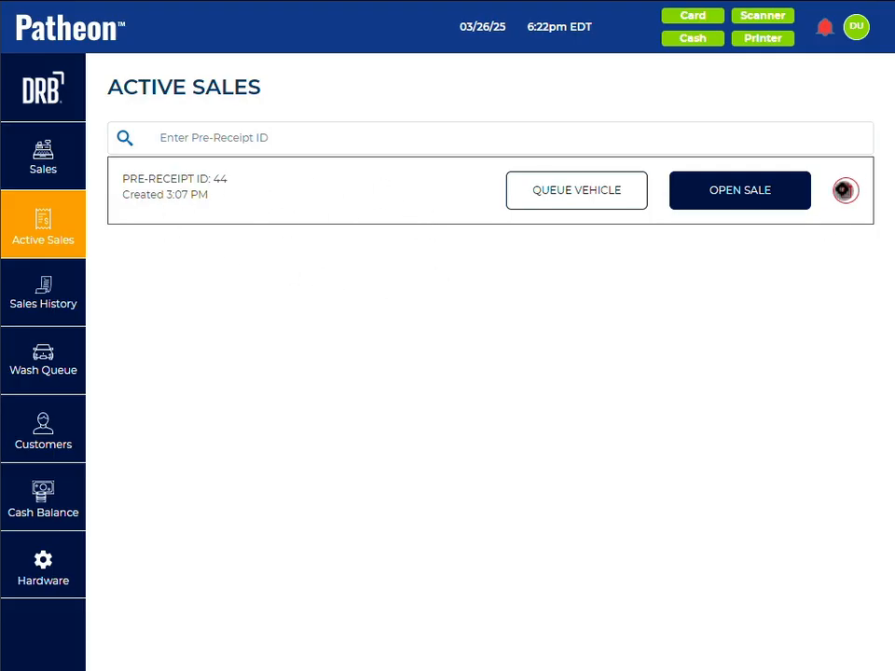
left_click(844, 190)
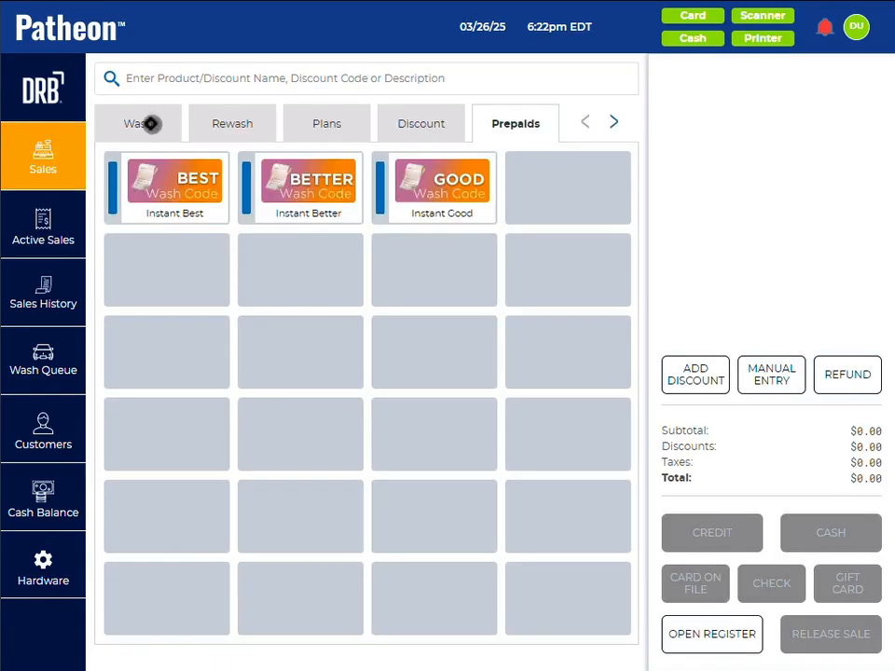
left_click(126, 122)
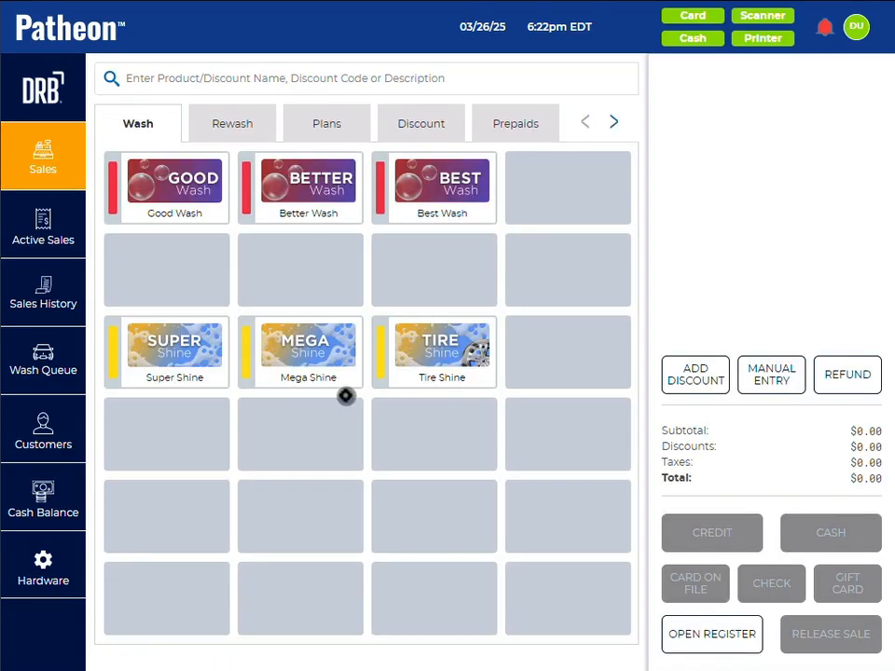
Step: Ring up a Good Wash with a Mega Shine and release the sale without taking payment
left_click(128, 159)
left_click(303, 356)
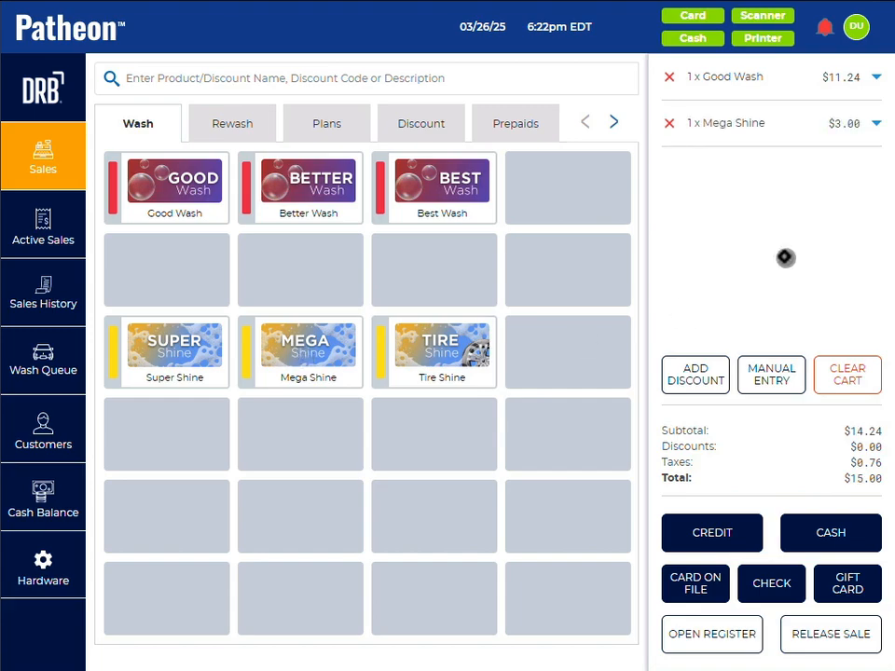
left_click(818, 639)
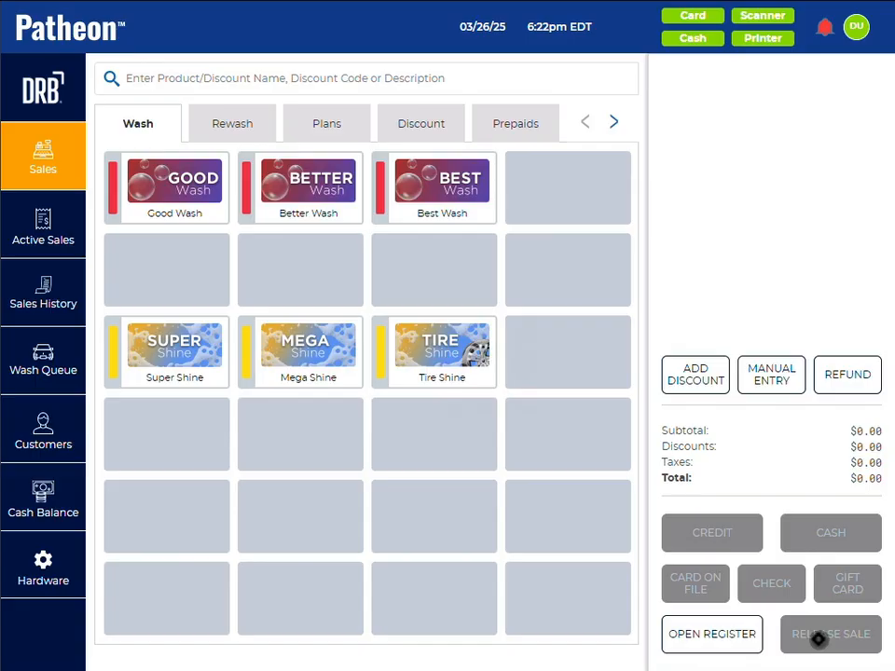
Step: Reopen the released sale from the active sales, release it again and check the active sales list
left_click(18, 239)
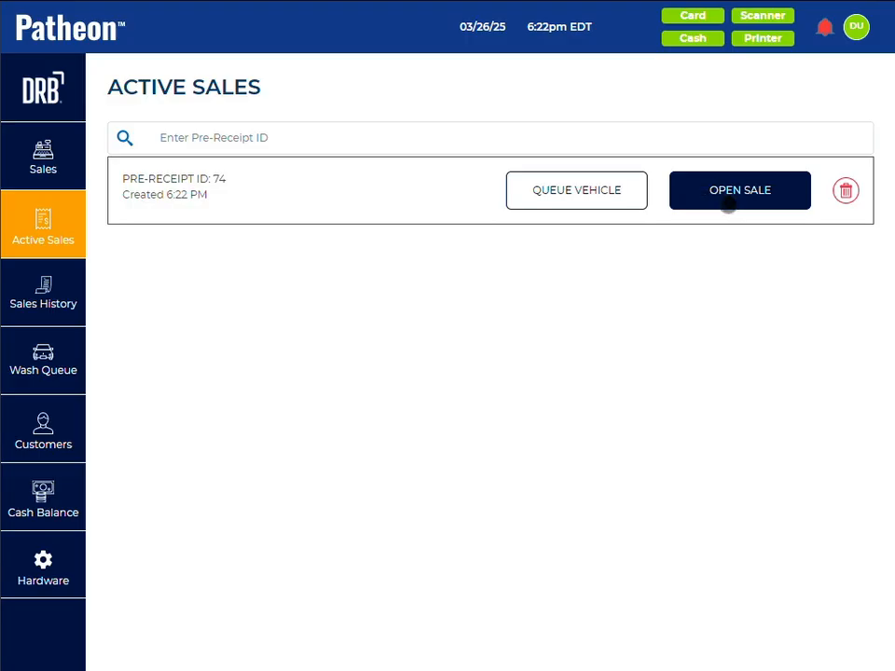
left_click(739, 191)
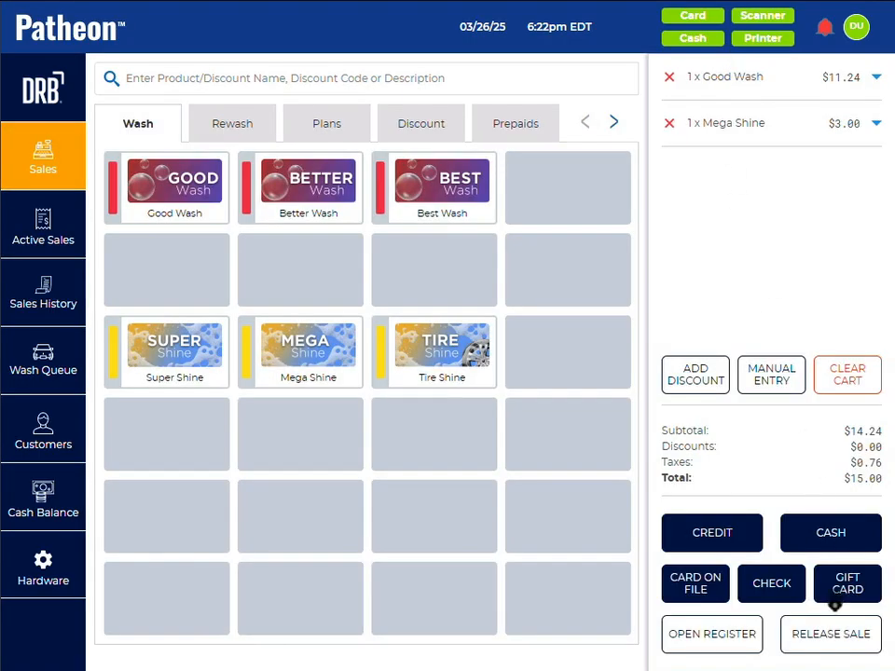
left_click(837, 637)
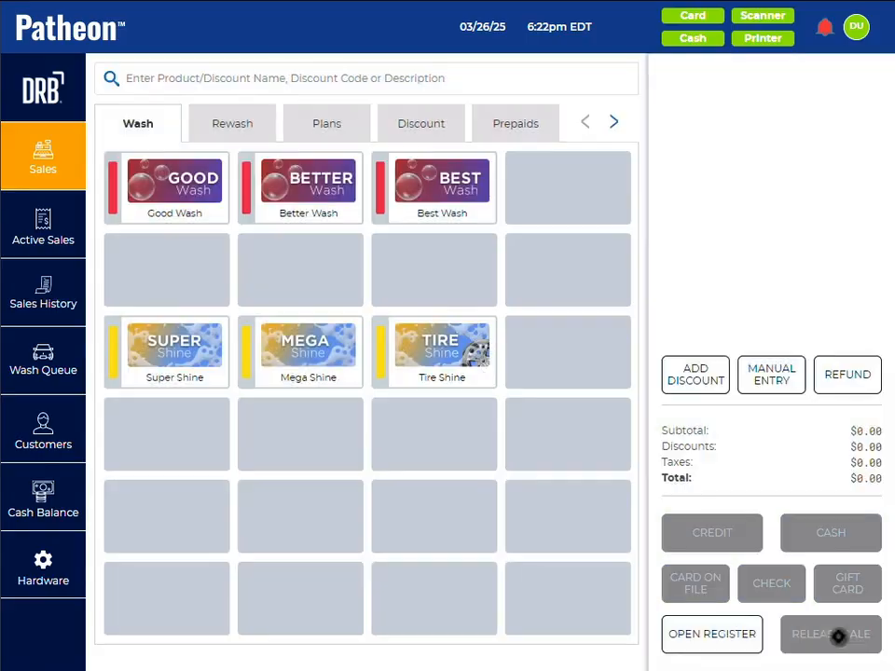
left_click(25, 203)
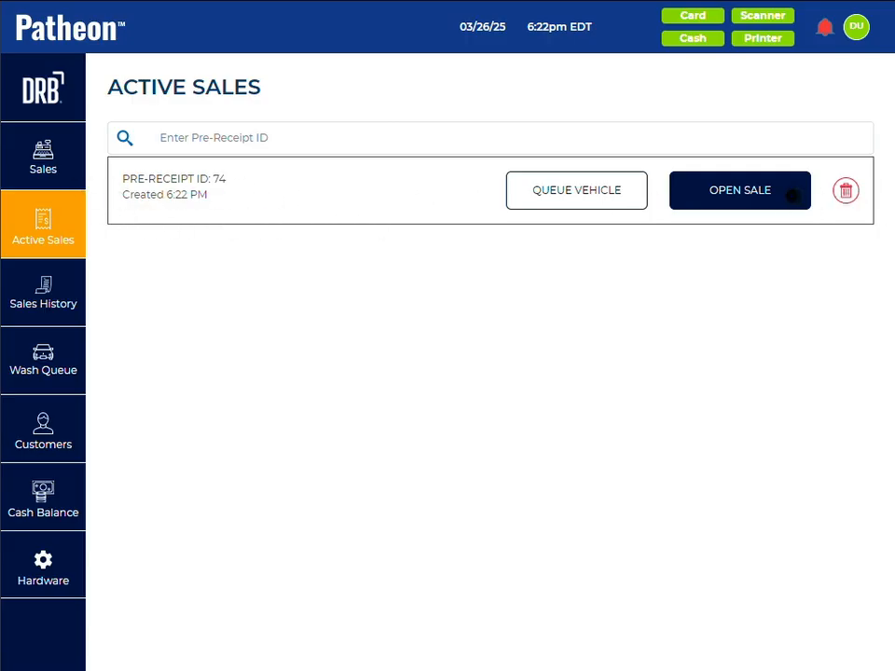
Step: Open the sales history and search it by Customer Name using a customer's first name
left_click(32, 285)
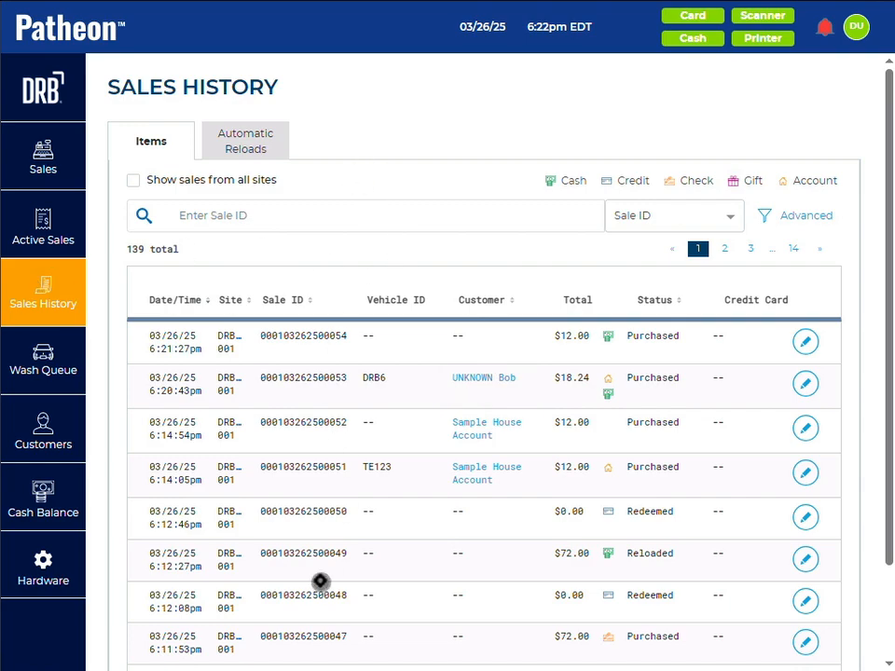
scroll(652, 224, "down", 1)
left_click(652, 188)
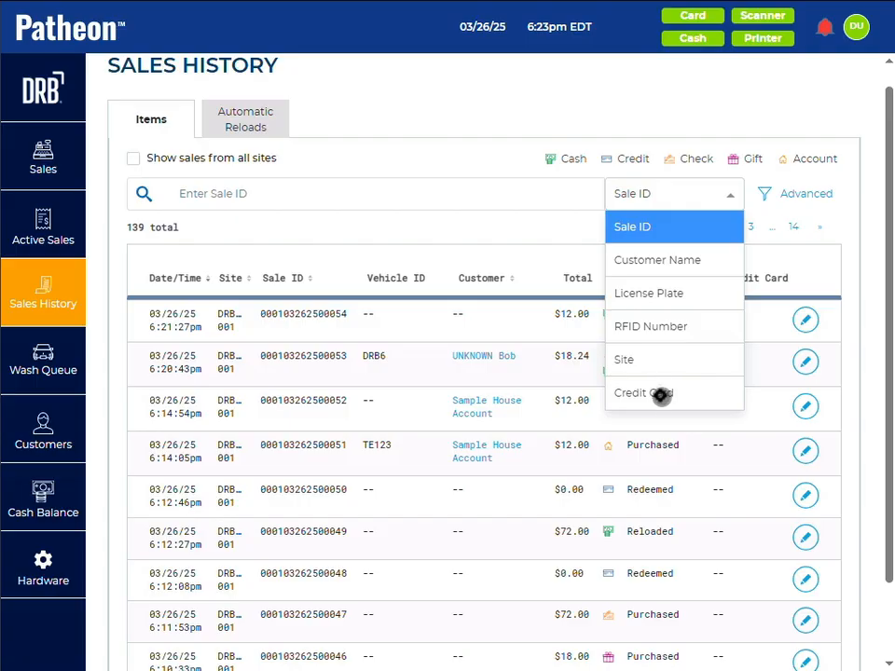
left_click(643, 262)
left_click(357, 195)
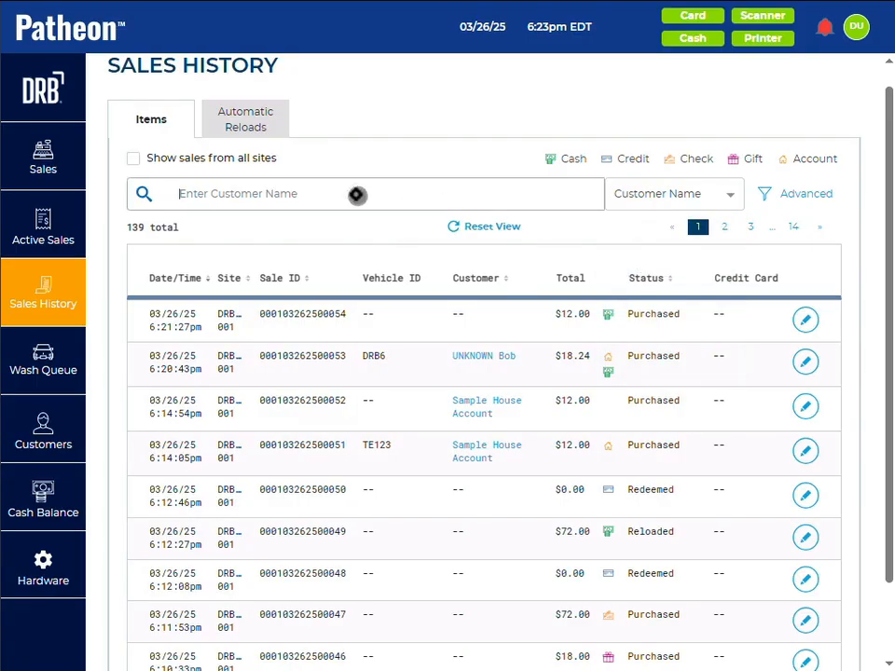
type("Nick")
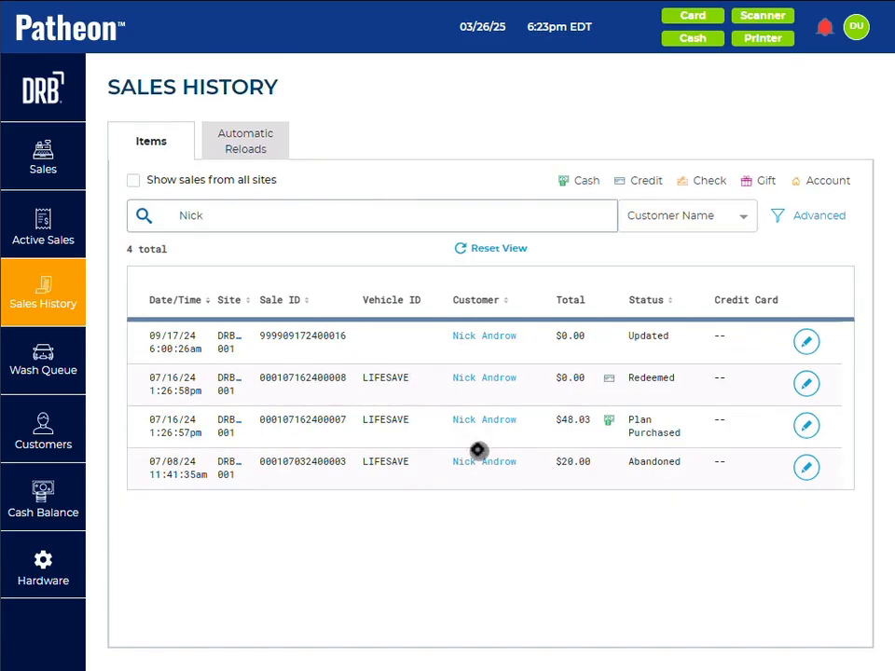
Step: Switch the sales history search to License Plate and search for plate DRB6
left_click(695, 213)
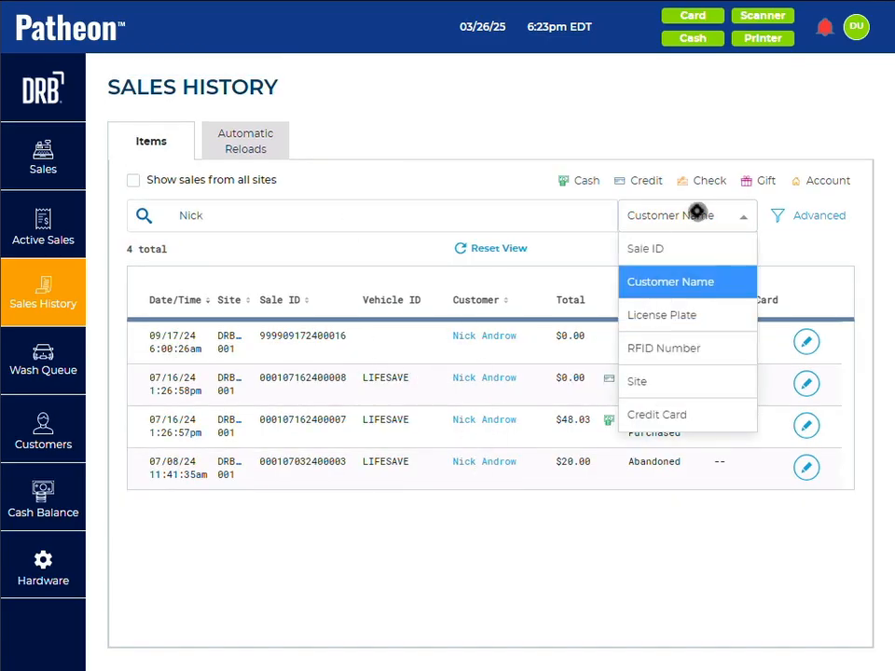
left_click(656, 319)
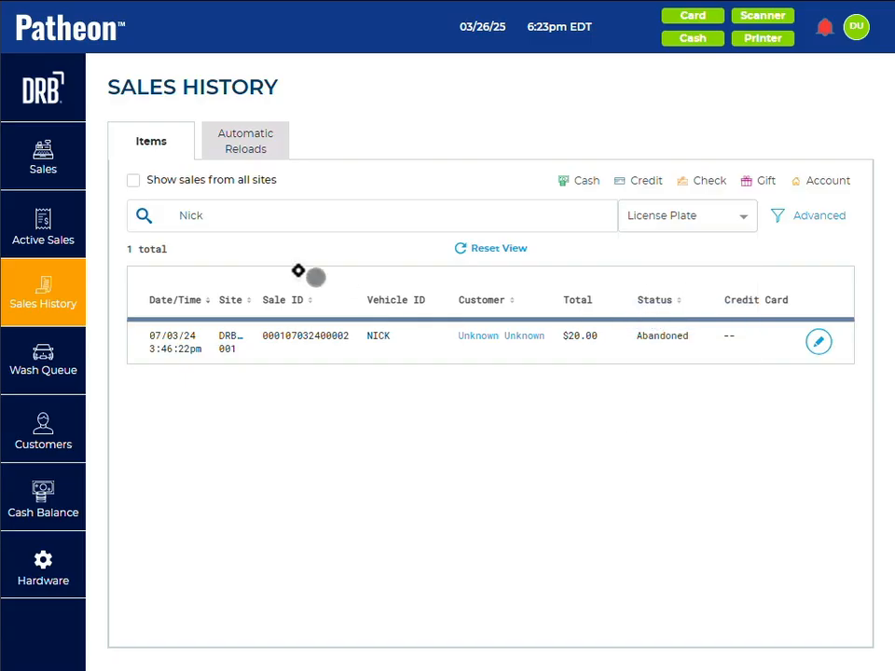
left_click(228, 215)
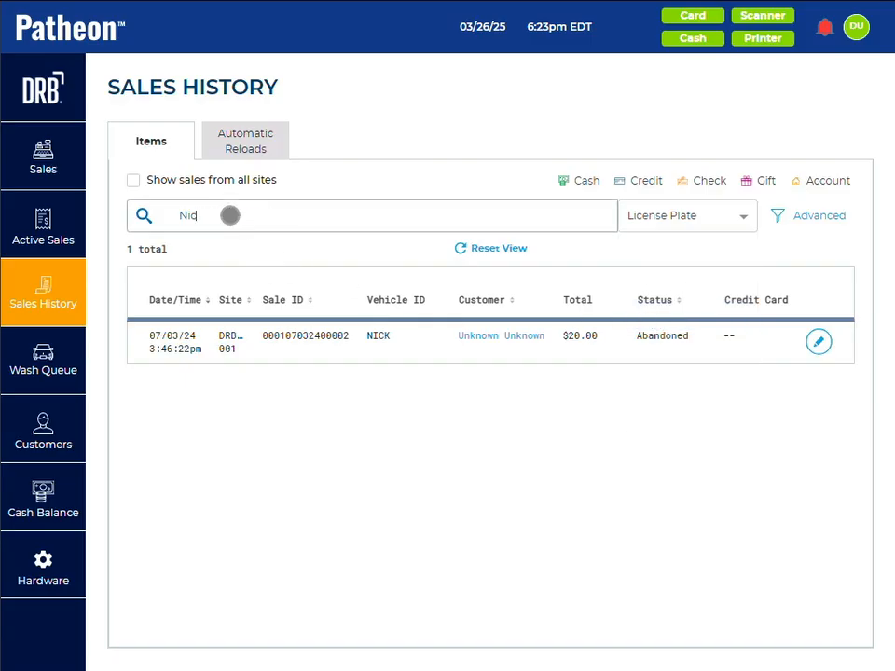
key("BackSpace")
key("BackSpace")
key("BackSpace")
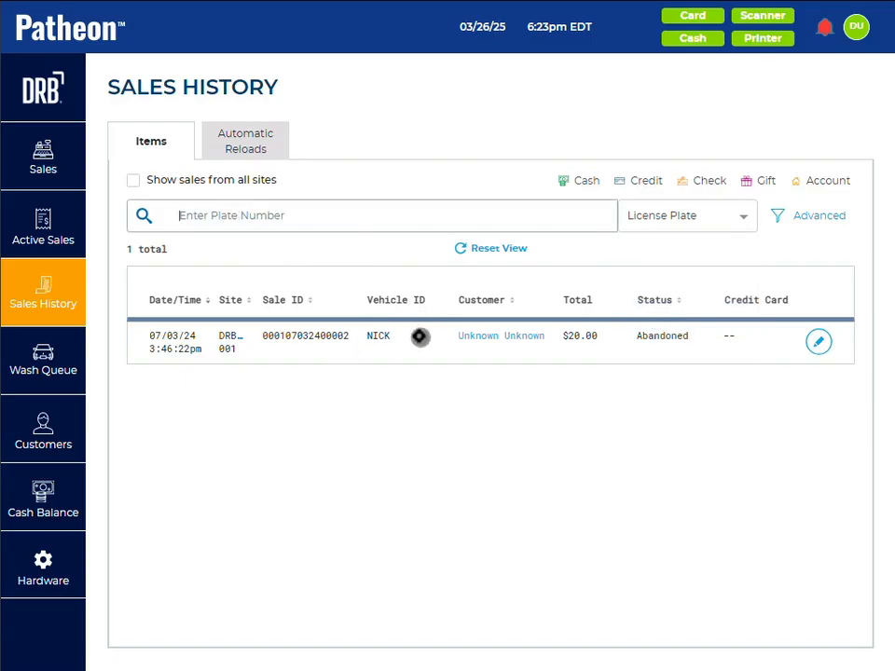
left_click(196, 212)
type("DRB6")
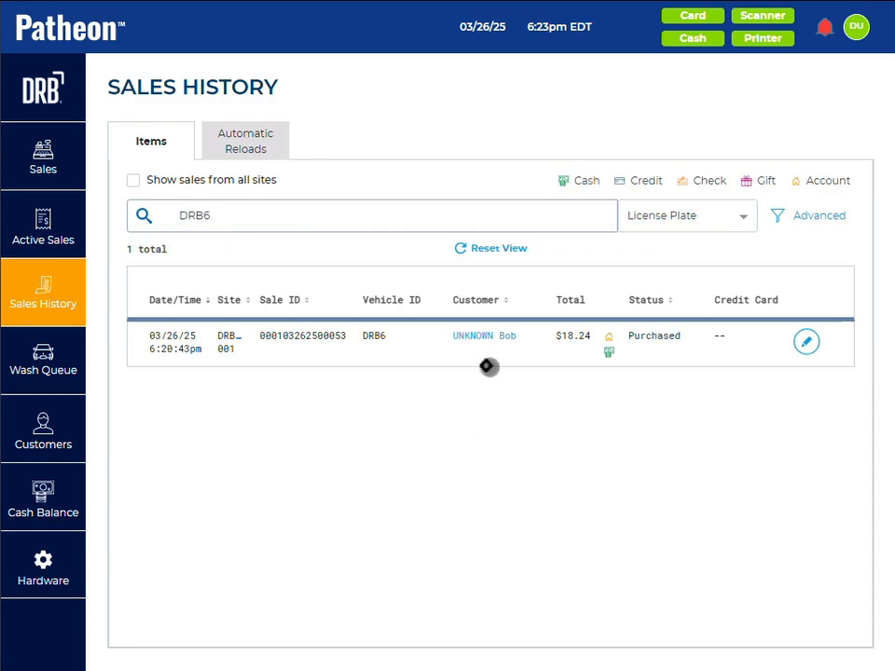
Step: Clear the plate number from the sales history search
left_click(222, 215)
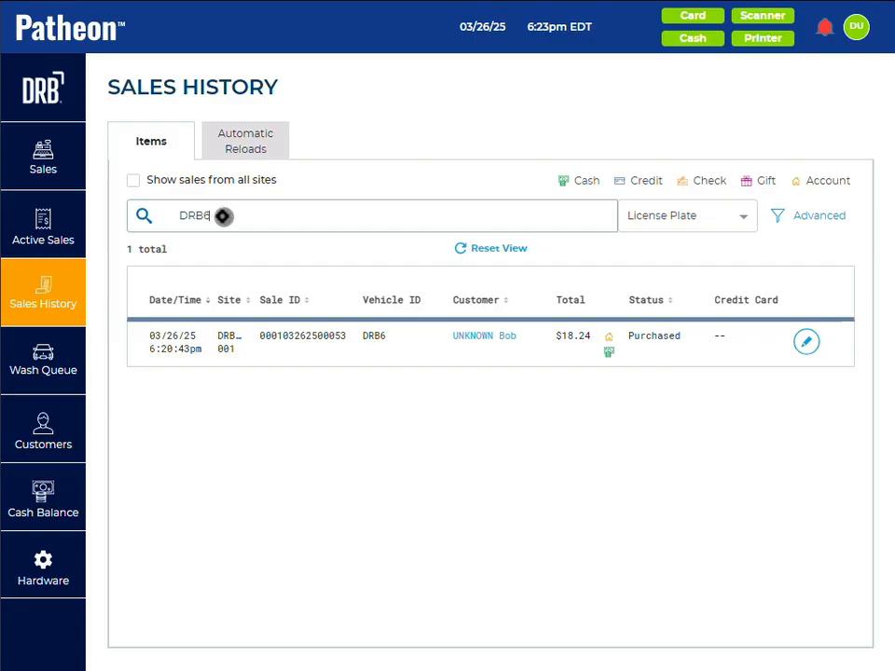
key("BackSpace")
key("BackSpace")
key("BackSpace")
key("BackSpace")
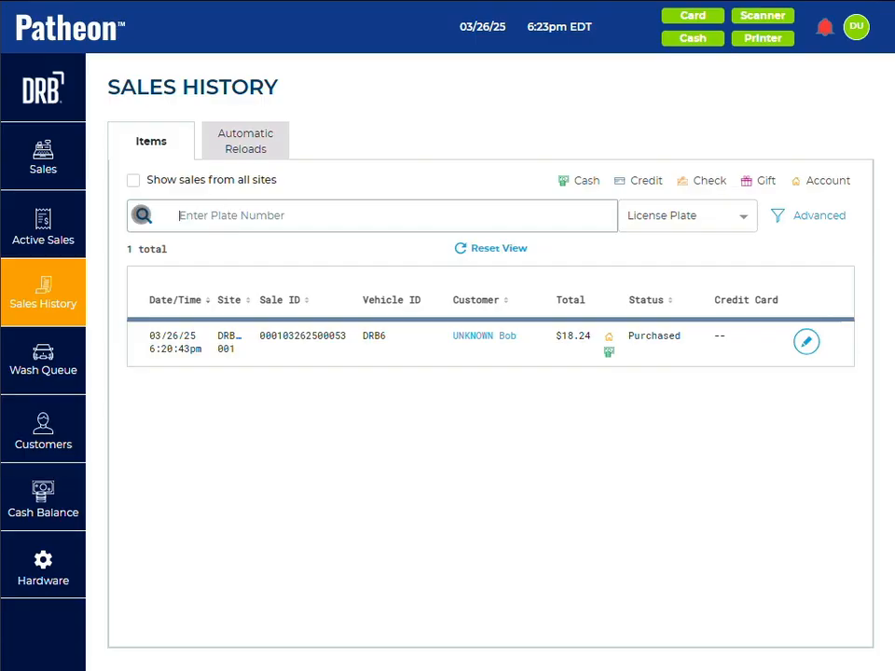
Step: Reset the sales history view and set its search type to Credit Card
left_click(725, 201)
left_click(651, 250)
left_click(690, 217)
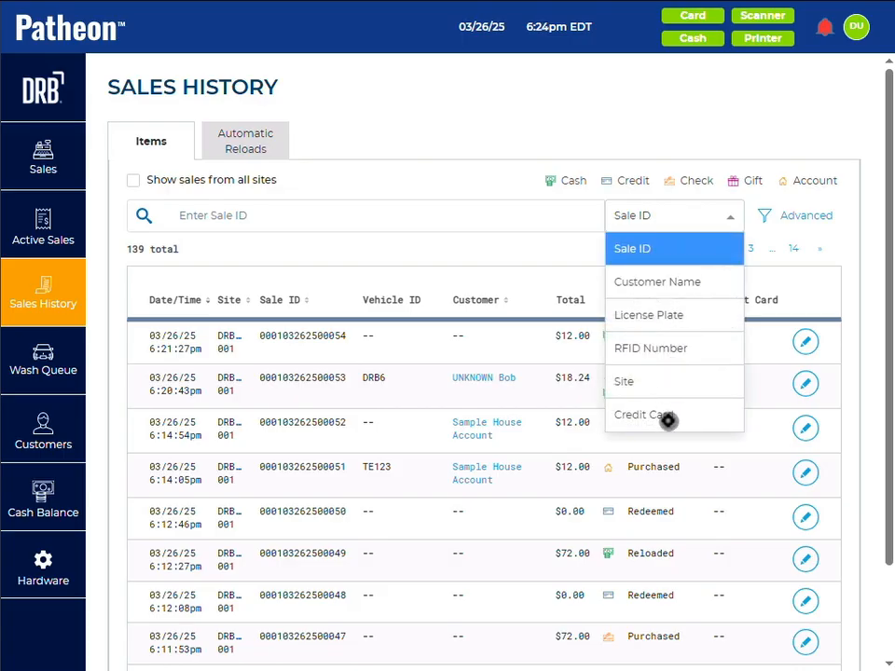
left_click(664, 412)
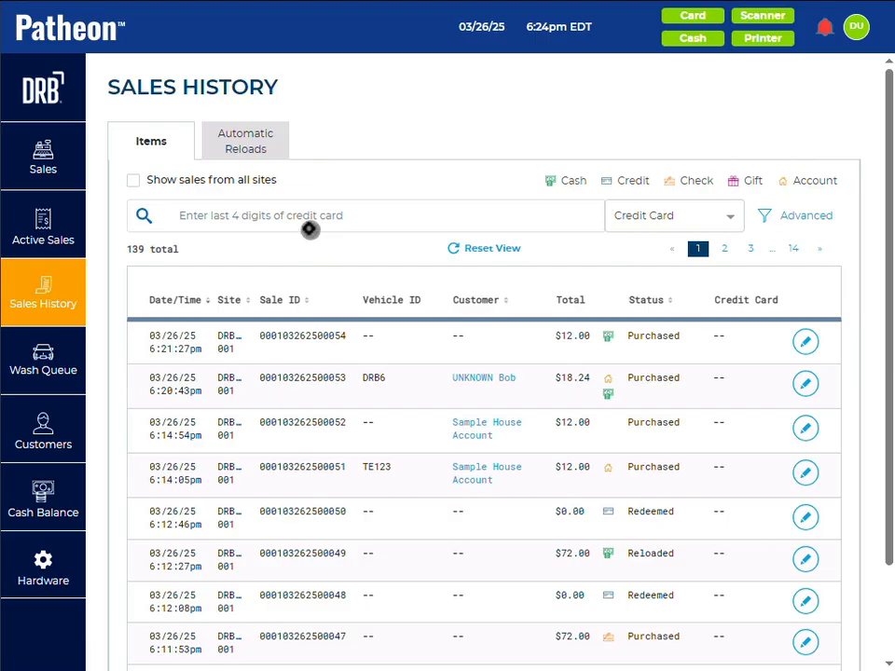
Step: View the details of the newest sale in the history and return to the list
left_click(805, 341)
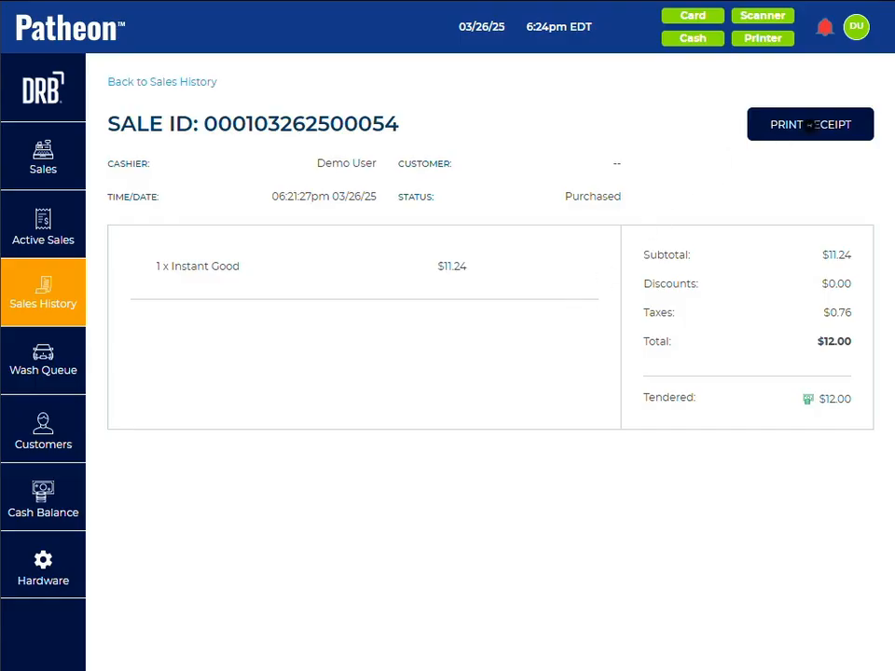
left_click(166, 83)
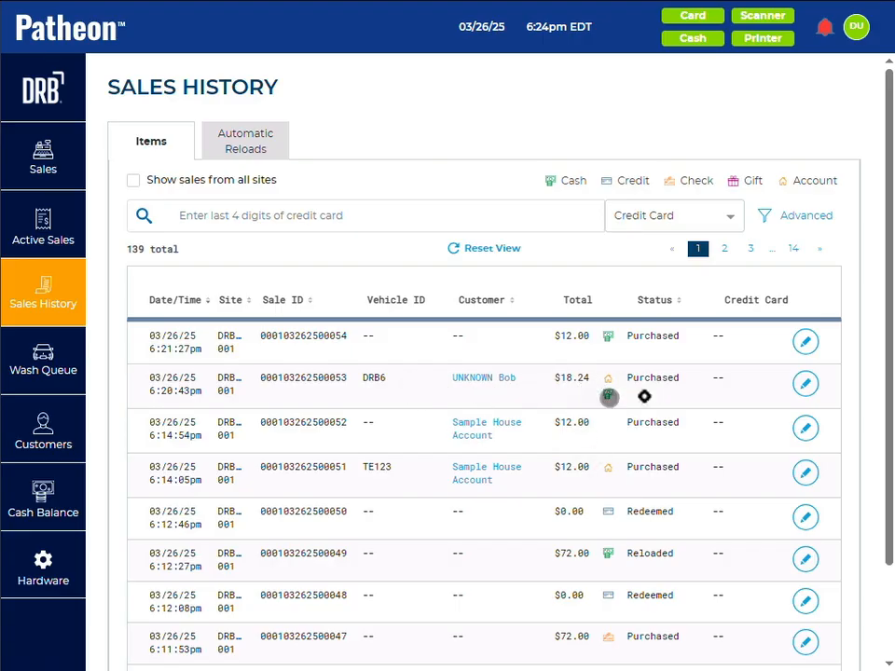
Step: Void the Good Wash and Tire Shine house account items in the DRB6 sale for Customer Satisfaction, and return to the sales history
left_click(807, 382)
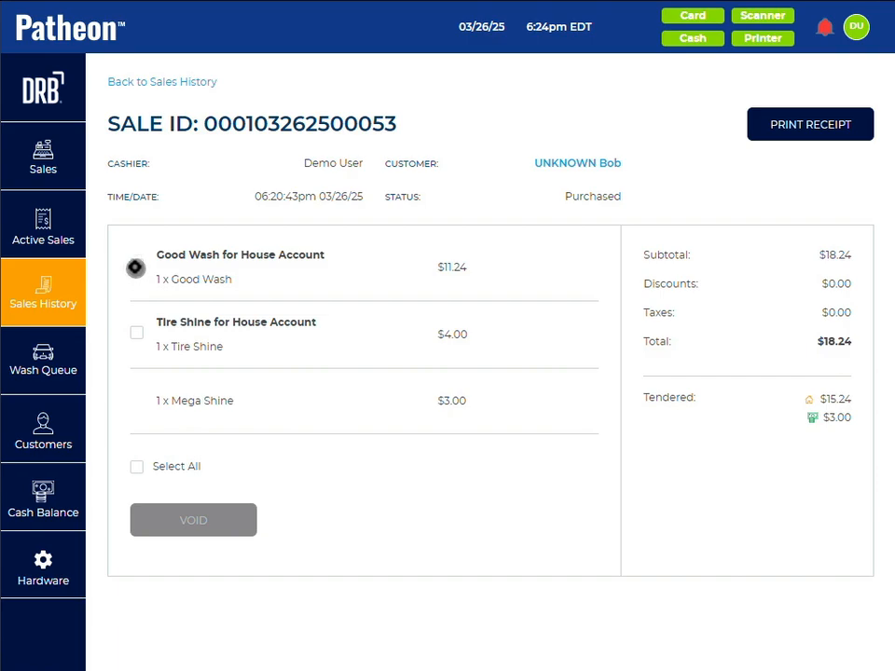
left_click(136, 266)
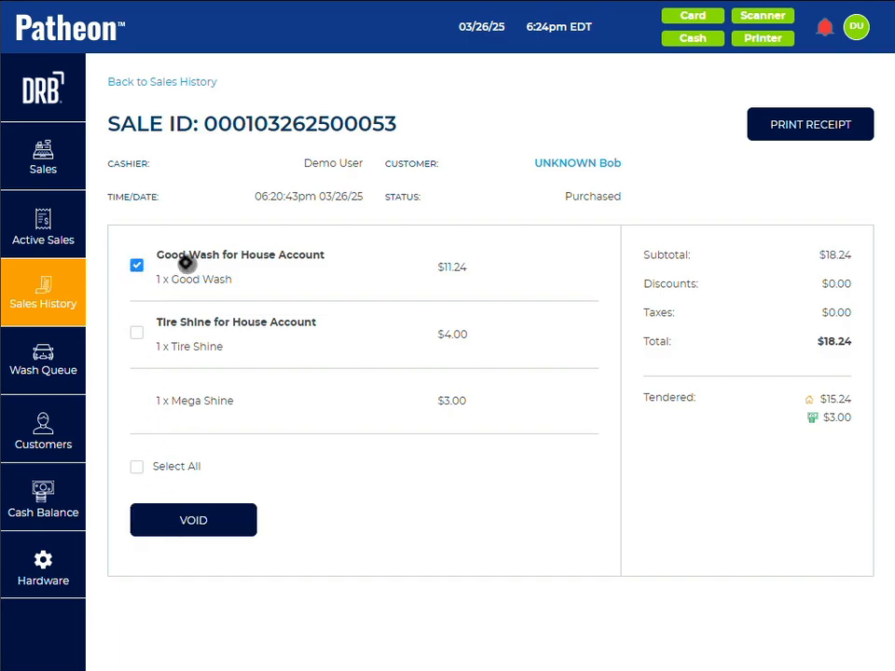
right_click(135, 336)
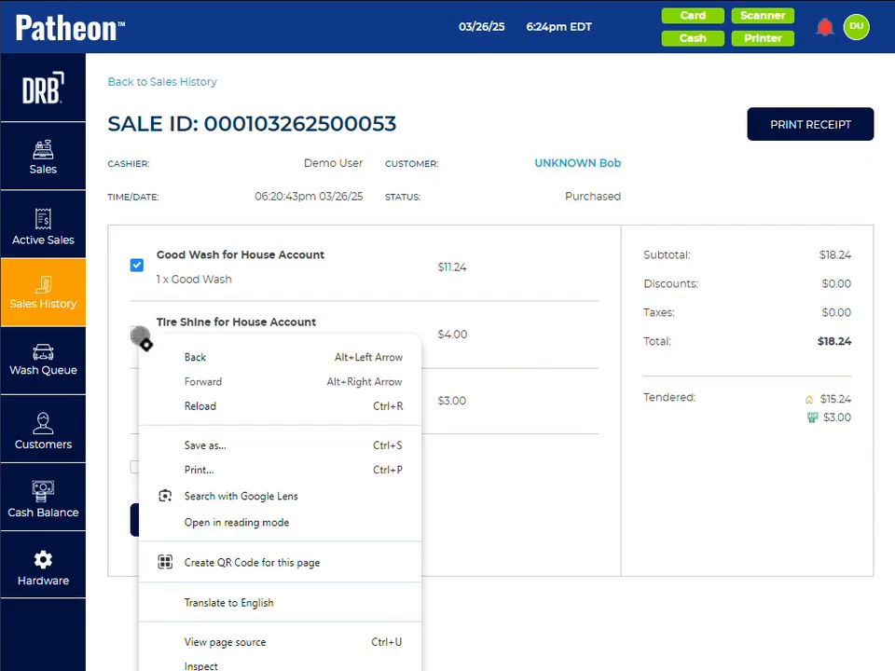
left_click(134, 341)
left_click(135, 335)
left_click(133, 333)
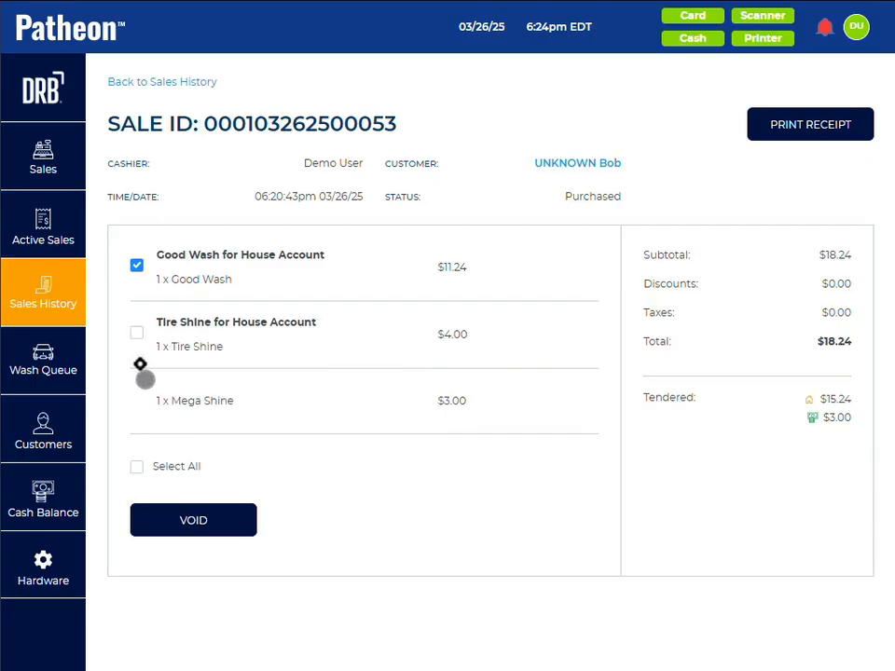
left_click(133, 333)
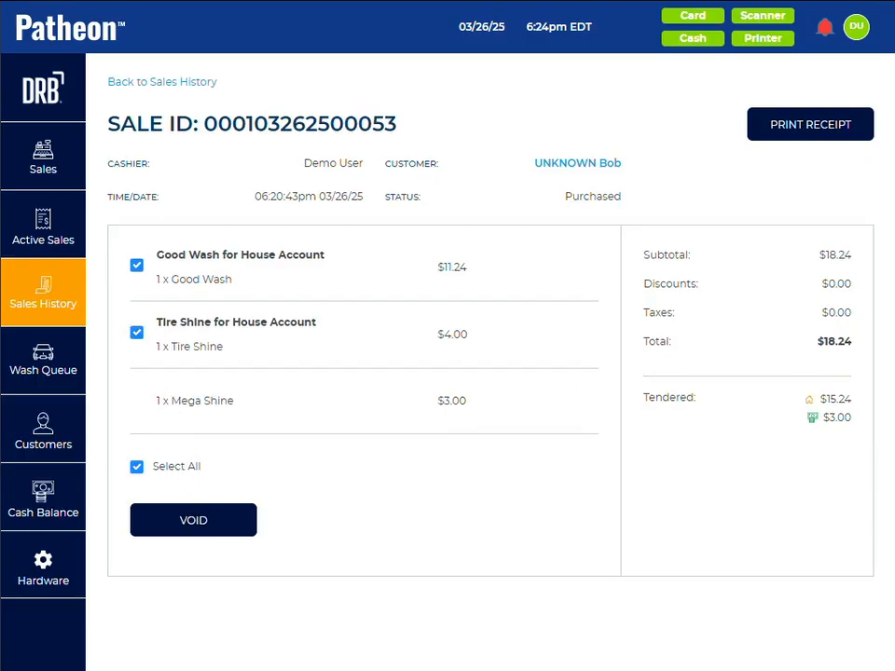
left_click(200, 520)
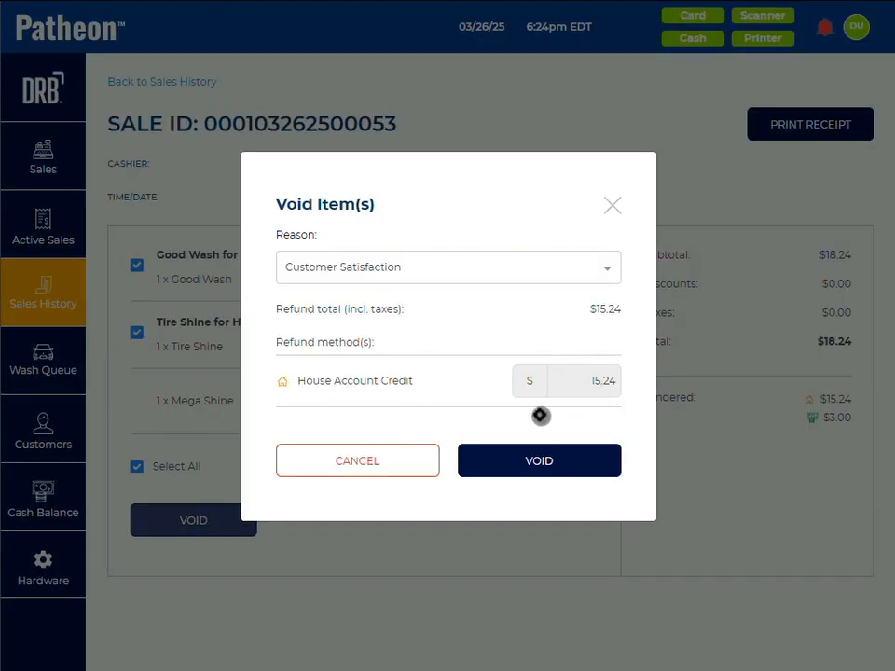
left_click(472, 265)
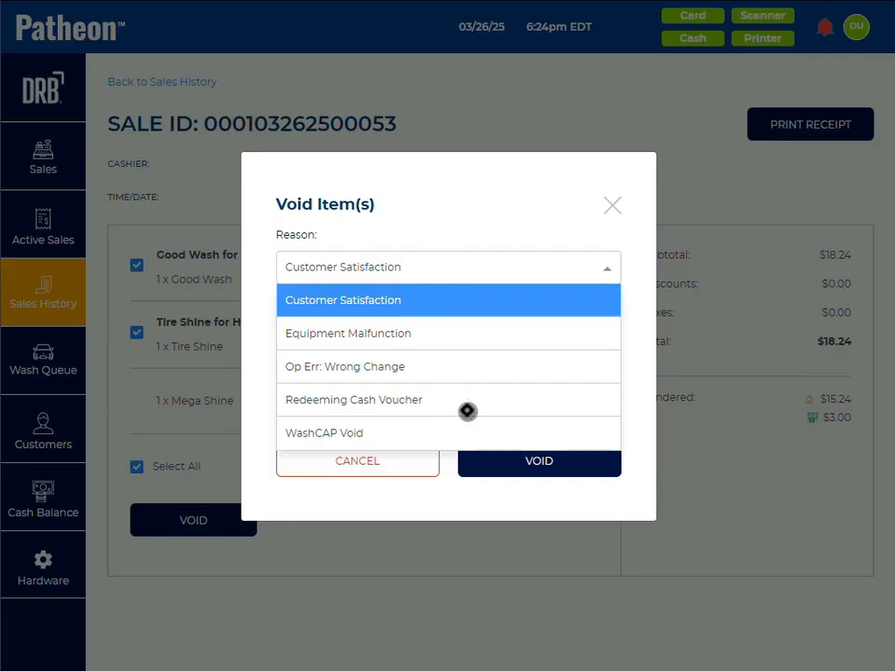
left_click(435, 267)
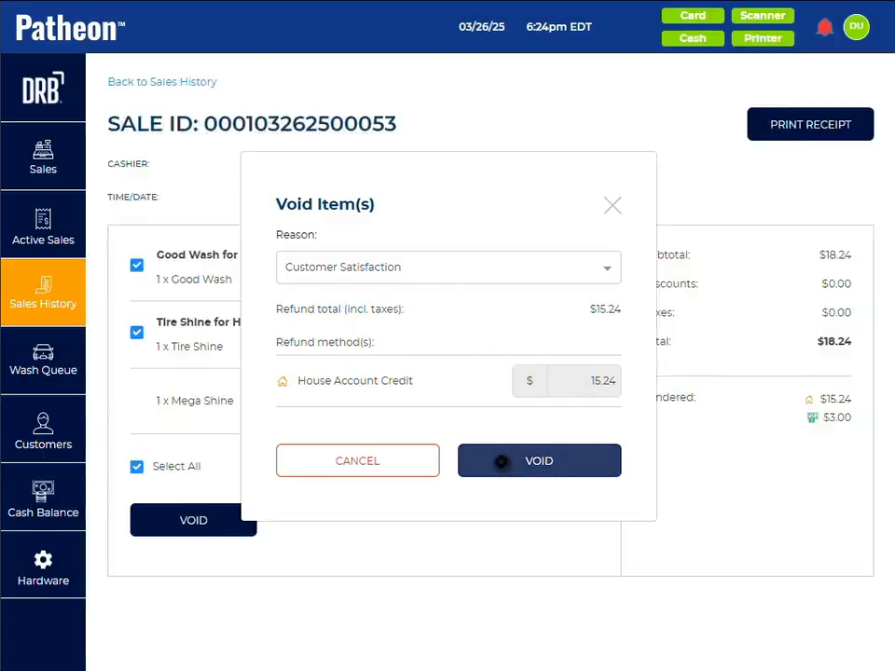
left_click(501, 463)
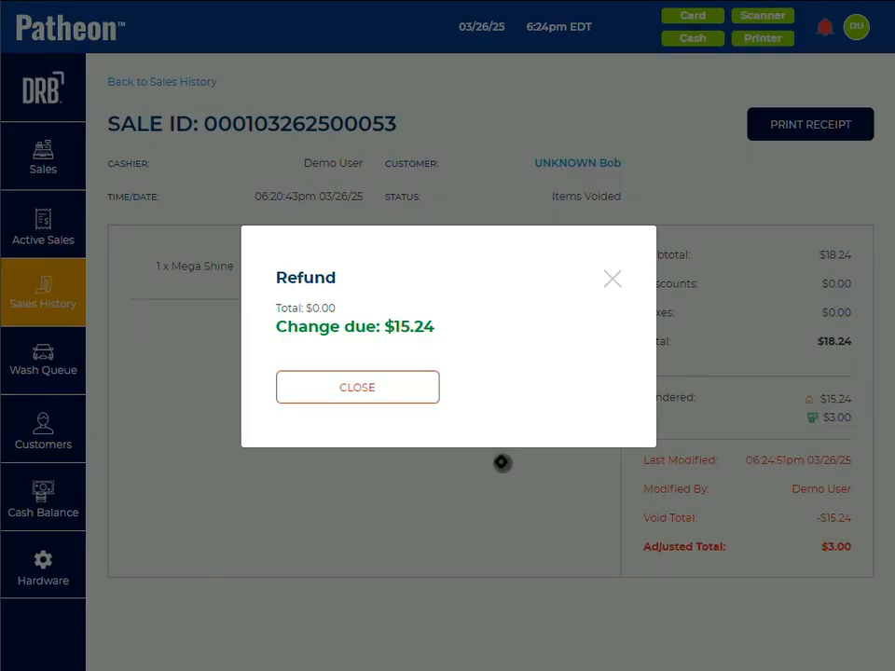
left_click(329, 385)
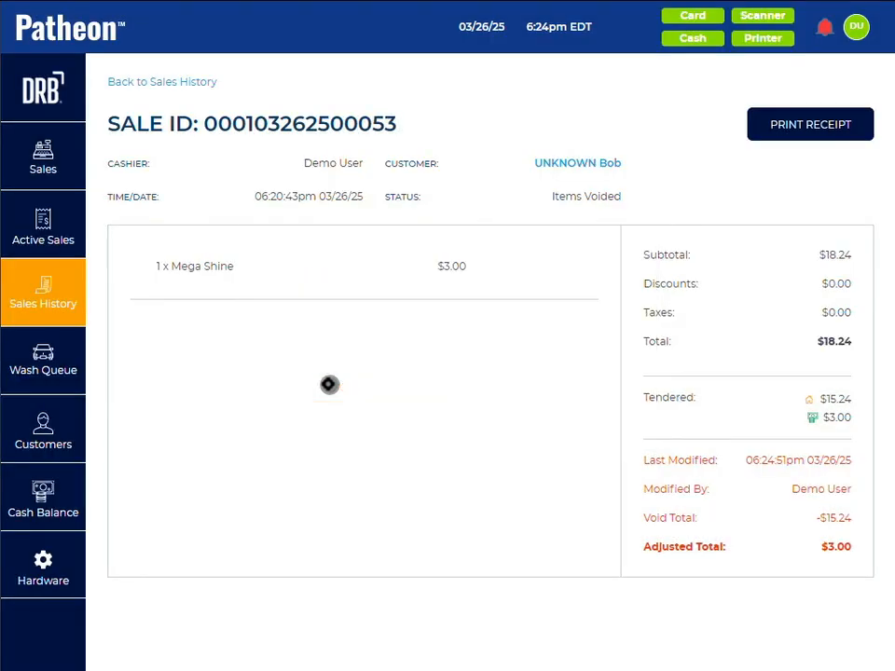
left_click(159, 81)
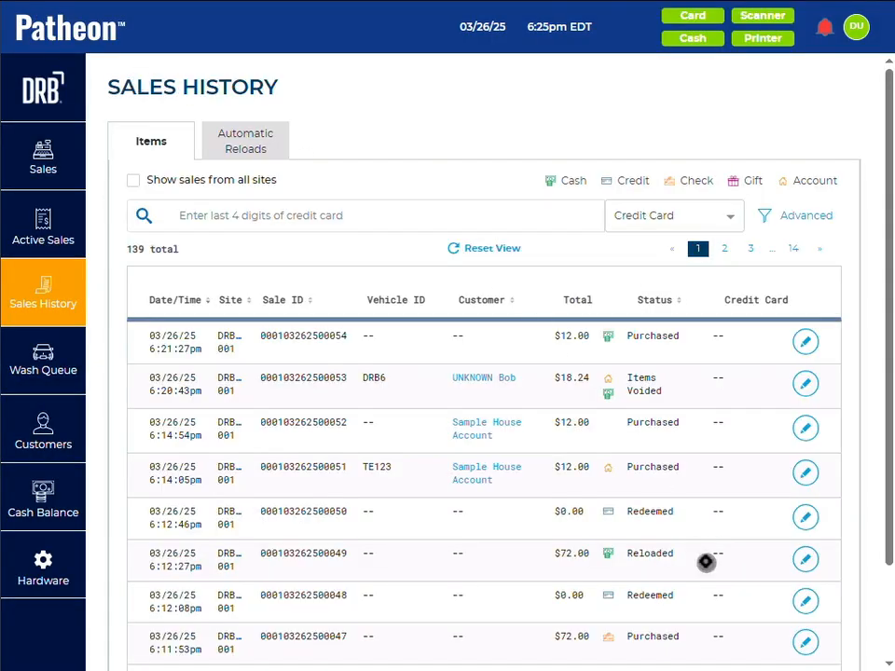
Step: View the details of the $72.00 Reloaded sale and return to the sales history
scroll(885, 577, "down", 2)
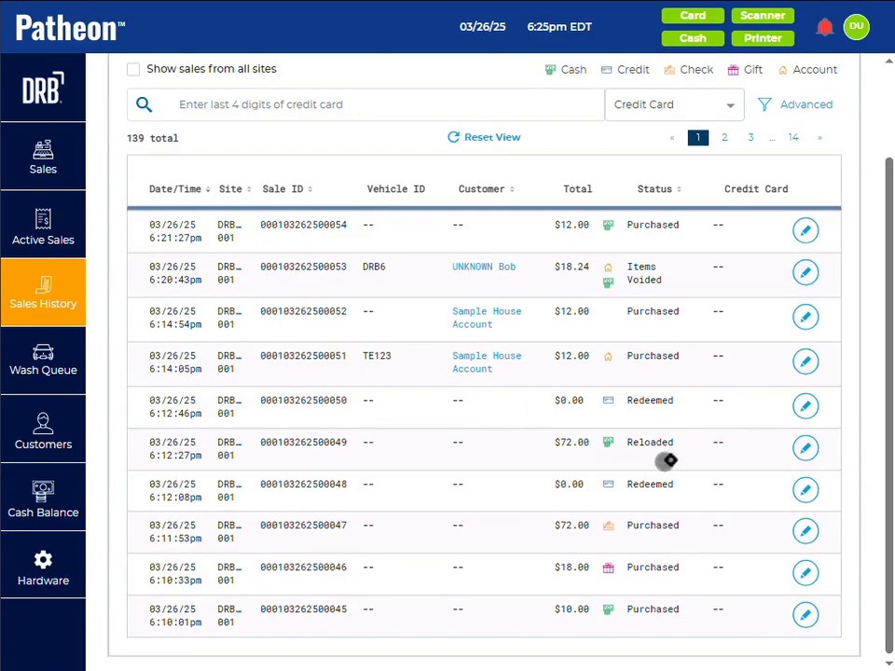
left_click(807, 449)
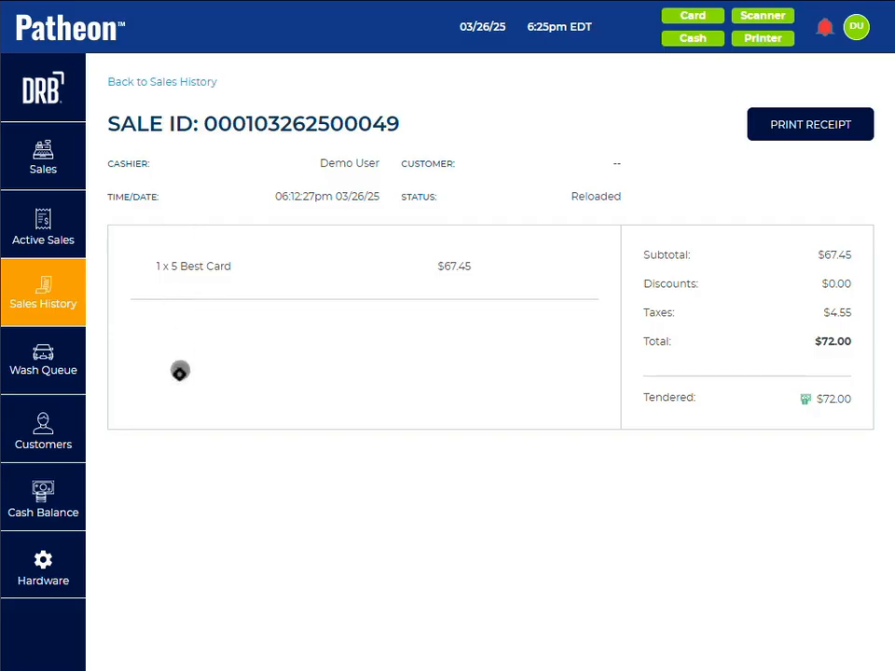
left_click(140, 84)
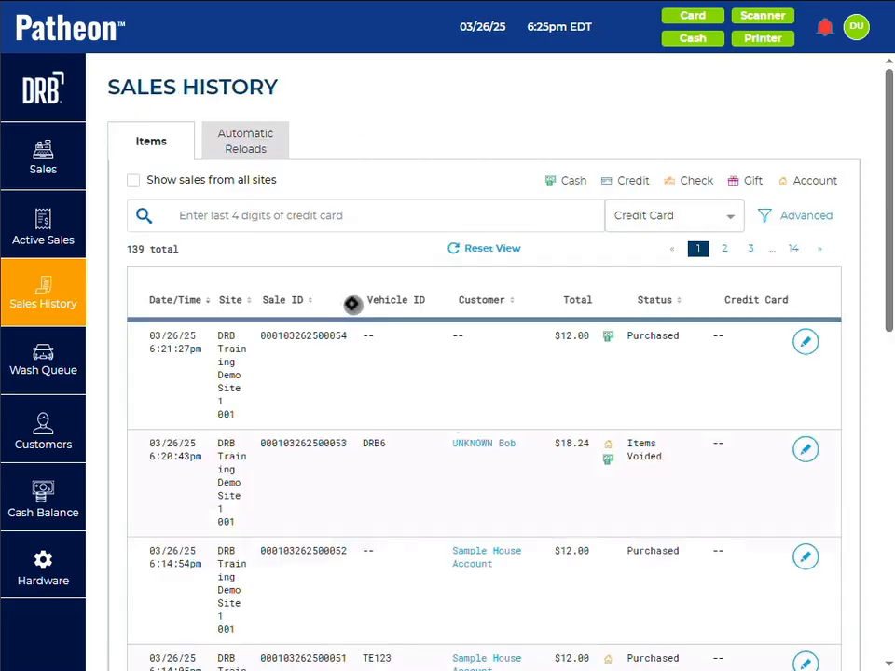
Step: Void the Good Wash in the $12.00 cash sale on page 2 for Customer Satisfaction, and return to the sales history
left_click_drag(890, 301, 886, 408)
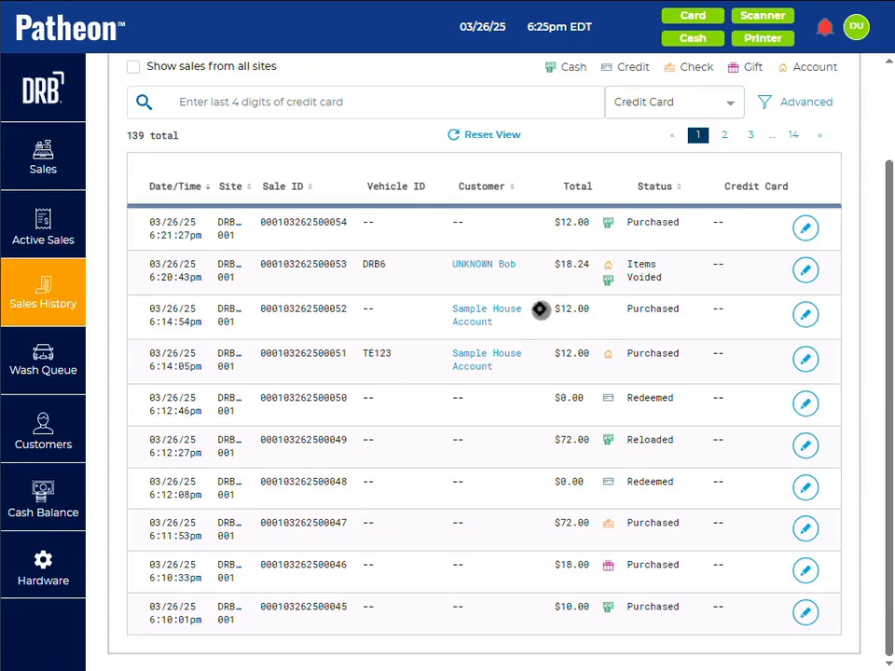
scroll(539, 309, "up", 3)
left_click(724, 248)
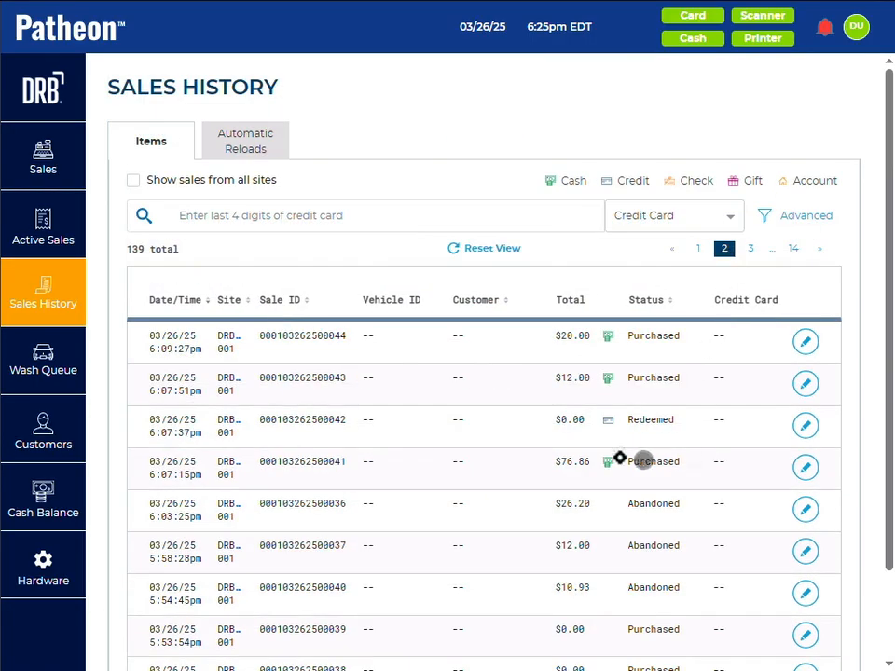
left_click(806, 383)
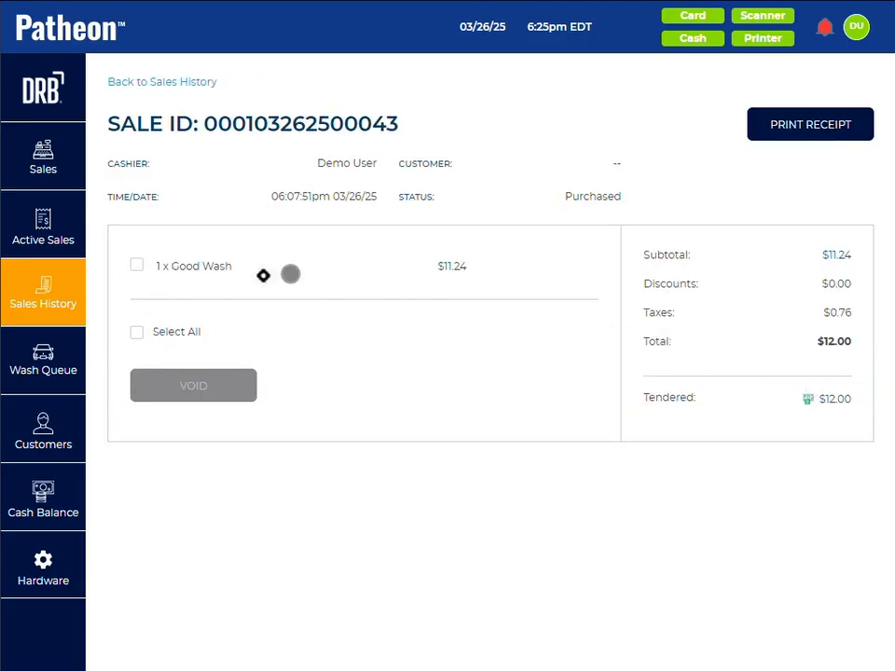
left_click(136, 268)
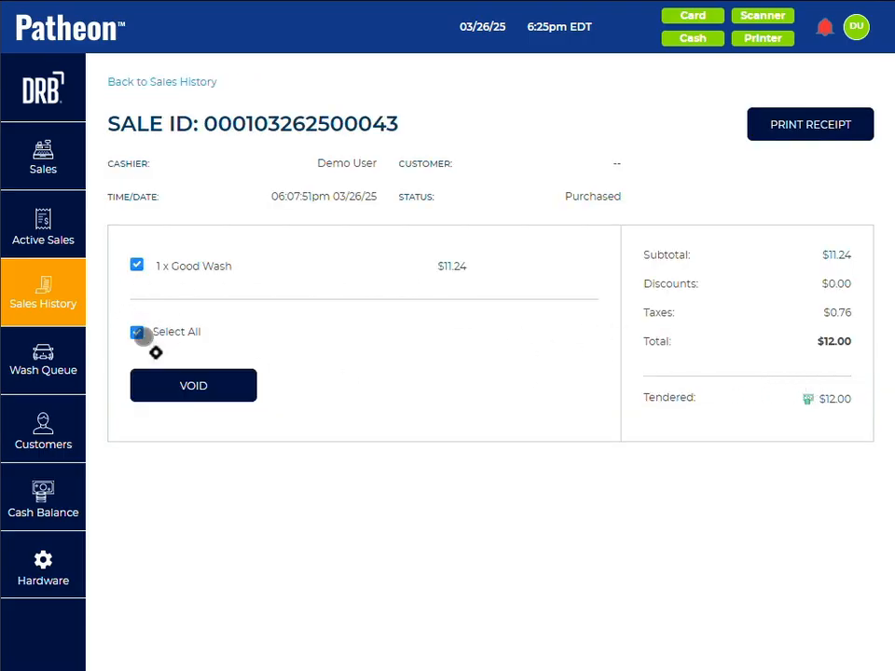
left_click(191, 386)
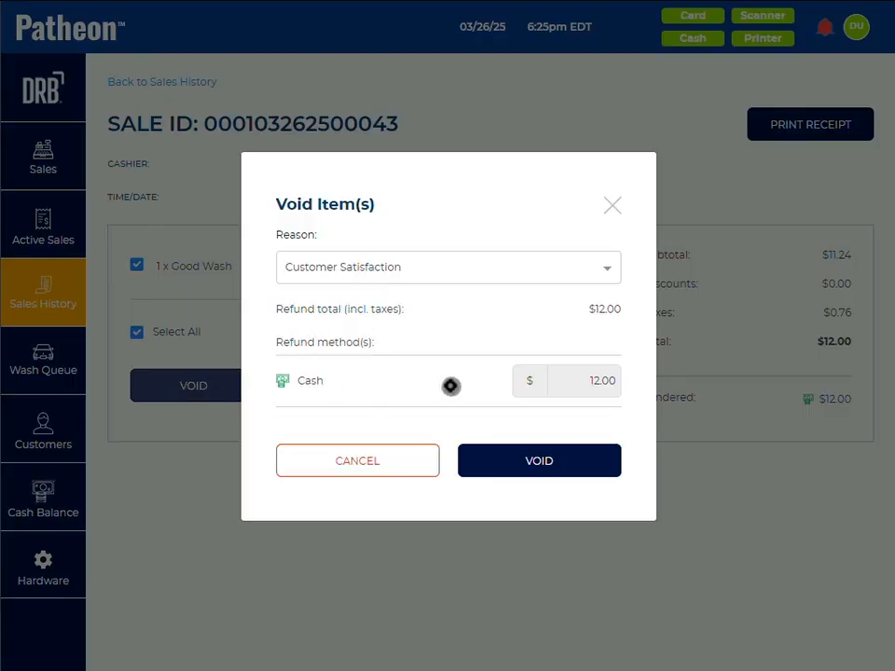
left_click(527, 464)
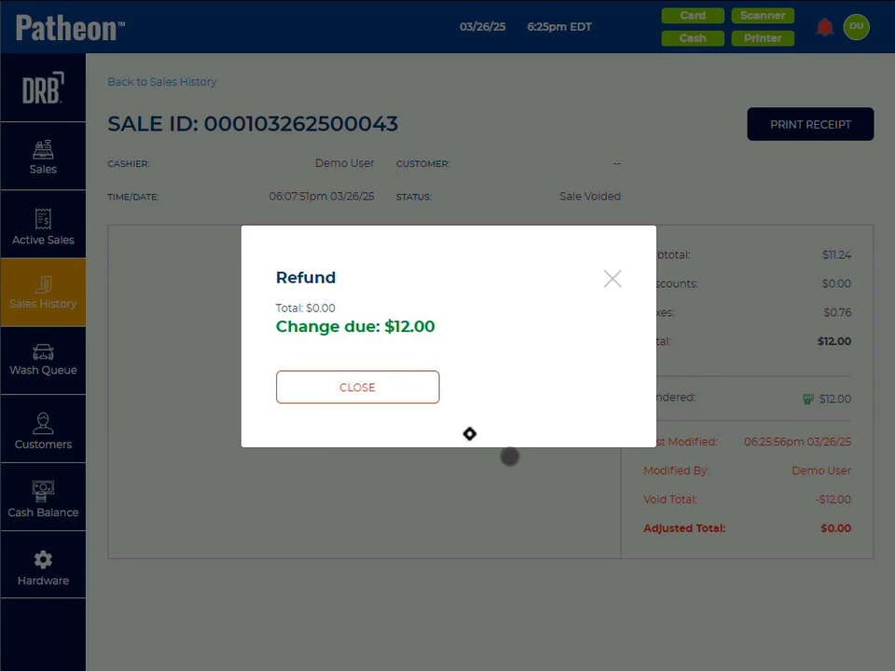
left_click(346, 386)
left_click(192, 80)
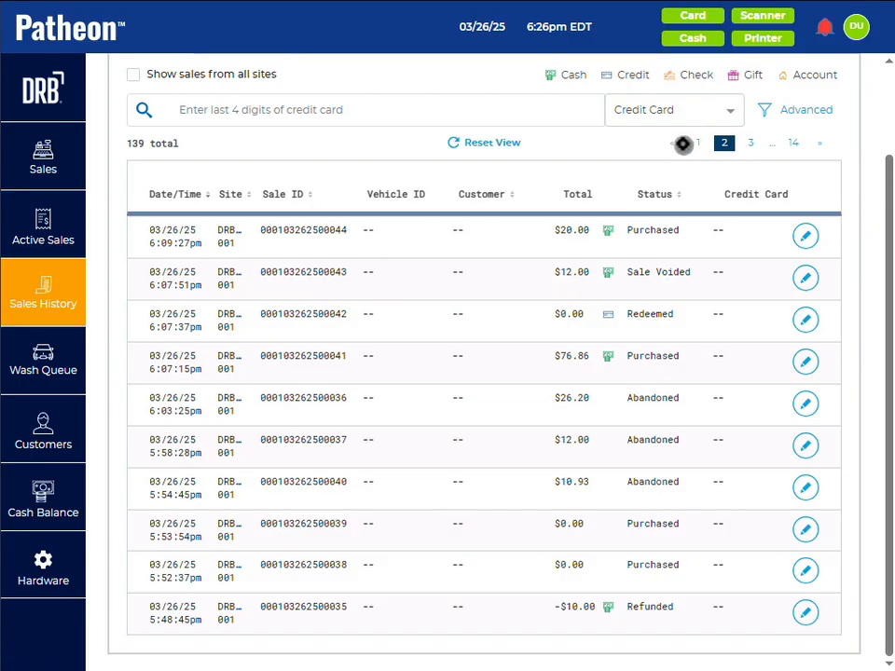
Step: Void the Better Wash in the $14.00 credit card sale on page 3 of the sales history for Customer Satisfaction
left_click(697, 143)
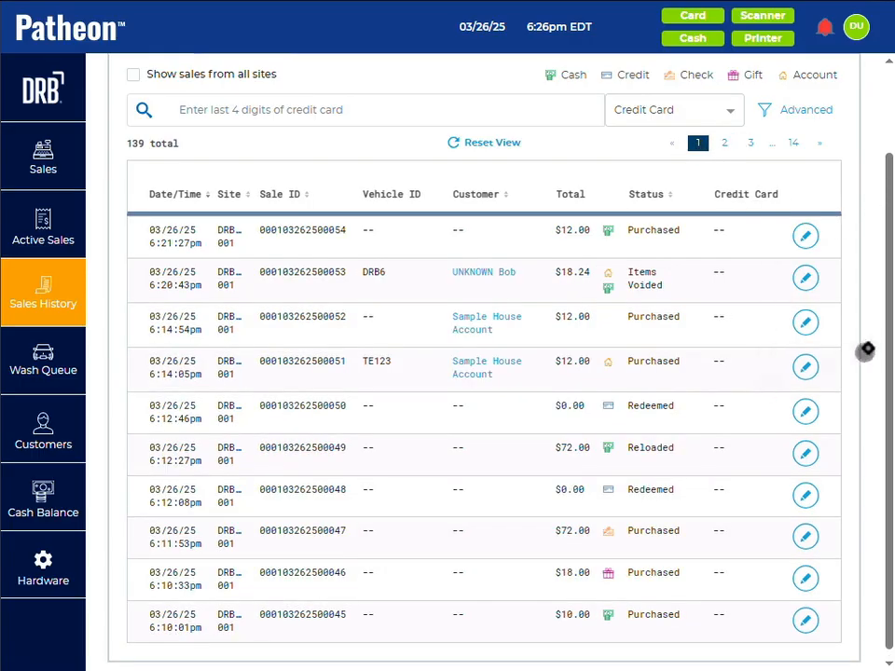
scroll(885, 354, "down", 1)
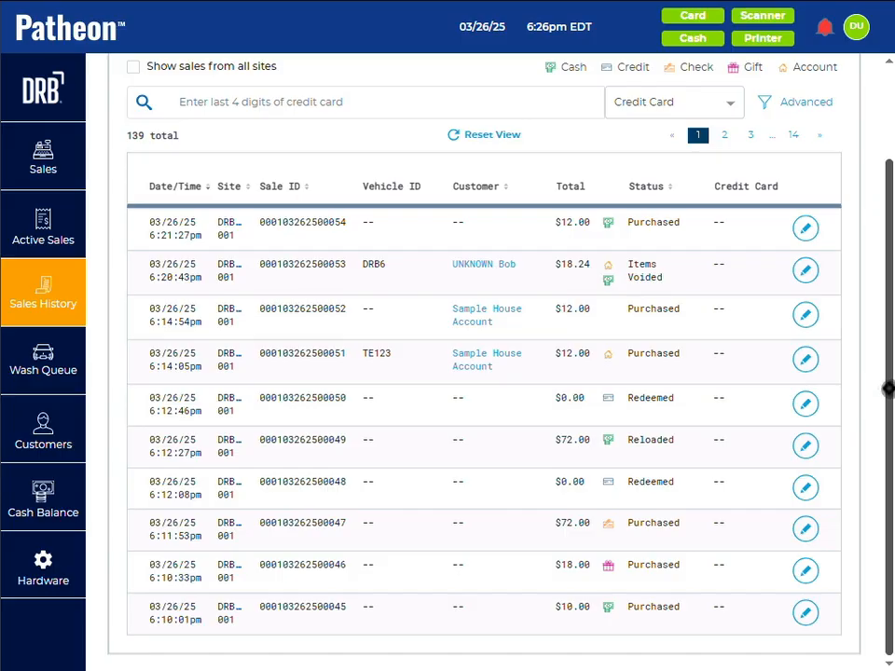
left_click(748, 133)
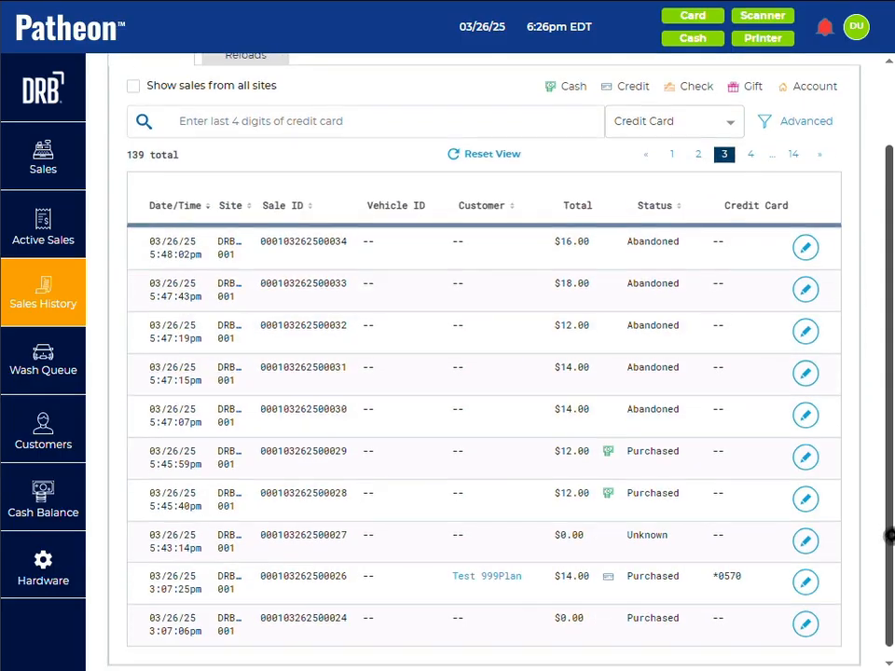
left_click(805, 583)
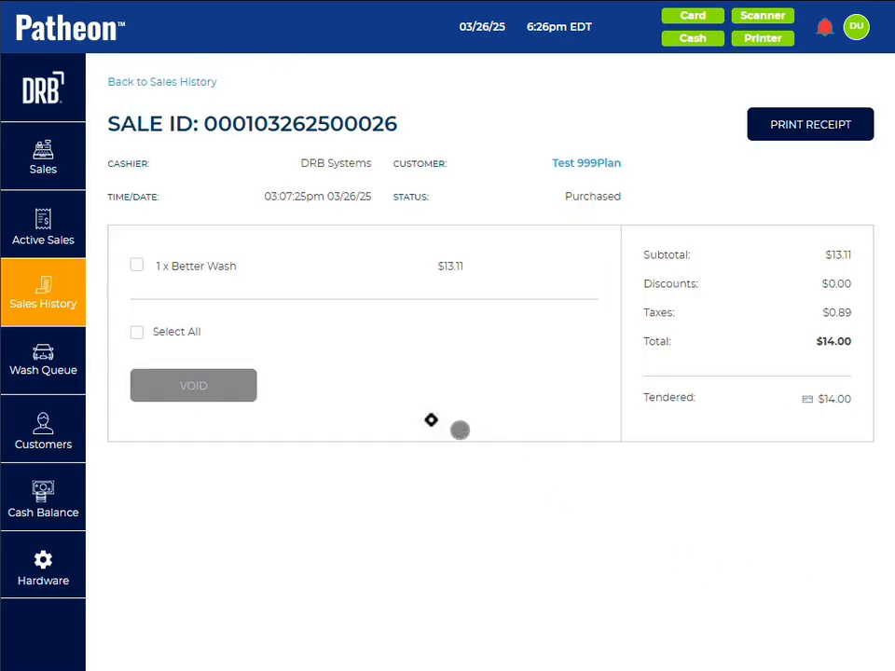
left_click(138, 265)
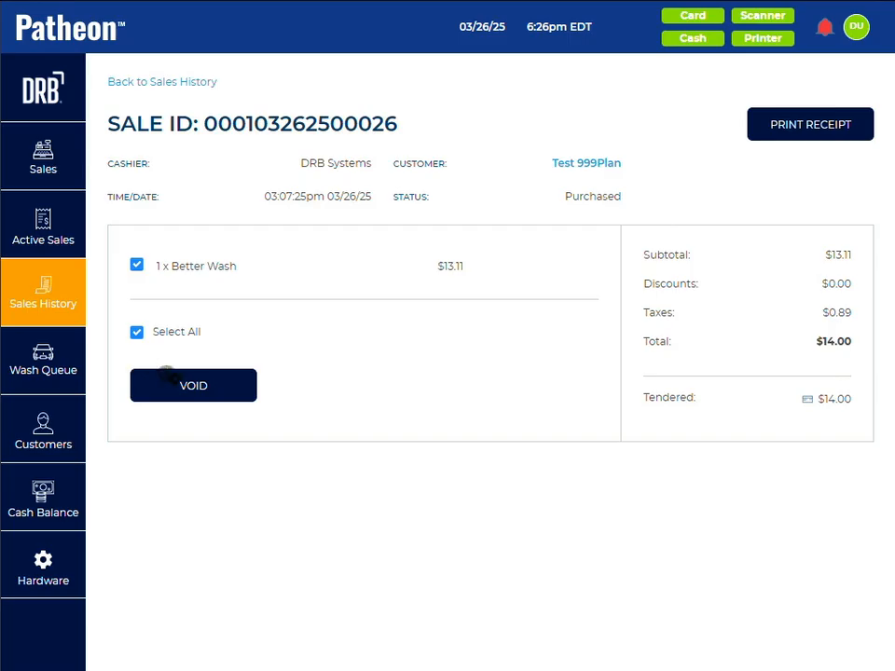
left_click(187, 387)
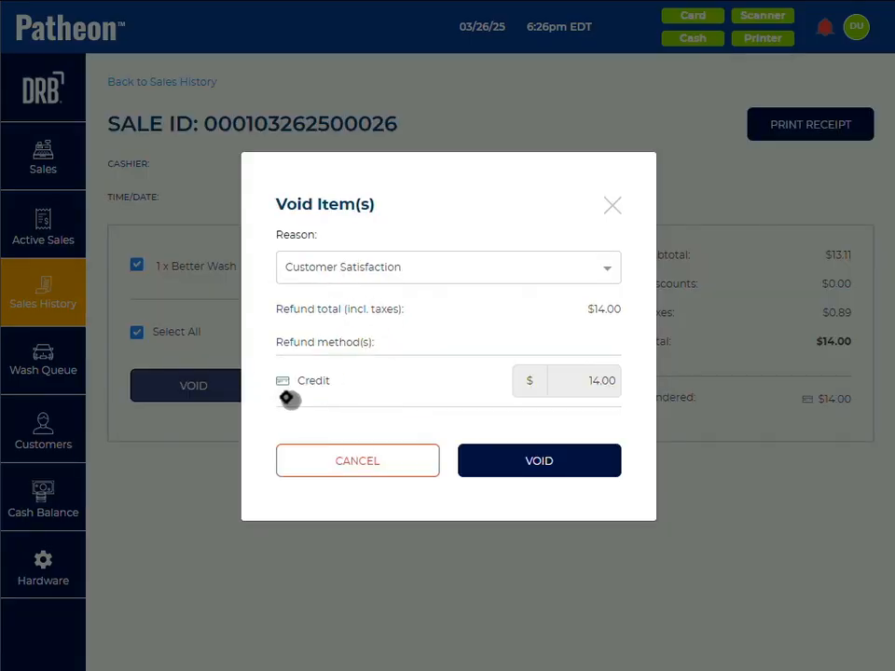
left_click(506, 461)
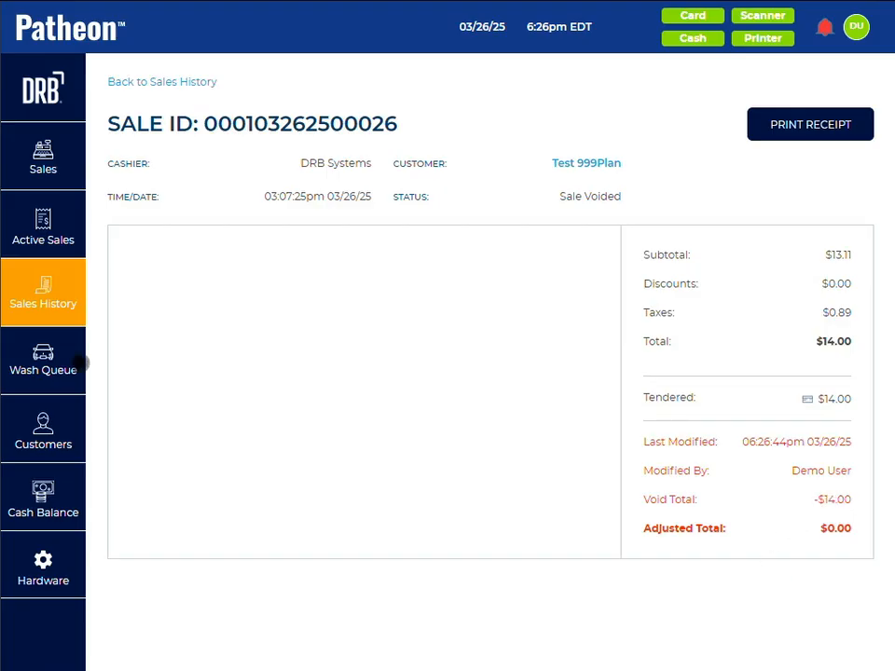
Step: Look through the Wash Queue and Customers pages, and open the Hardware page
left_click(43, 354)
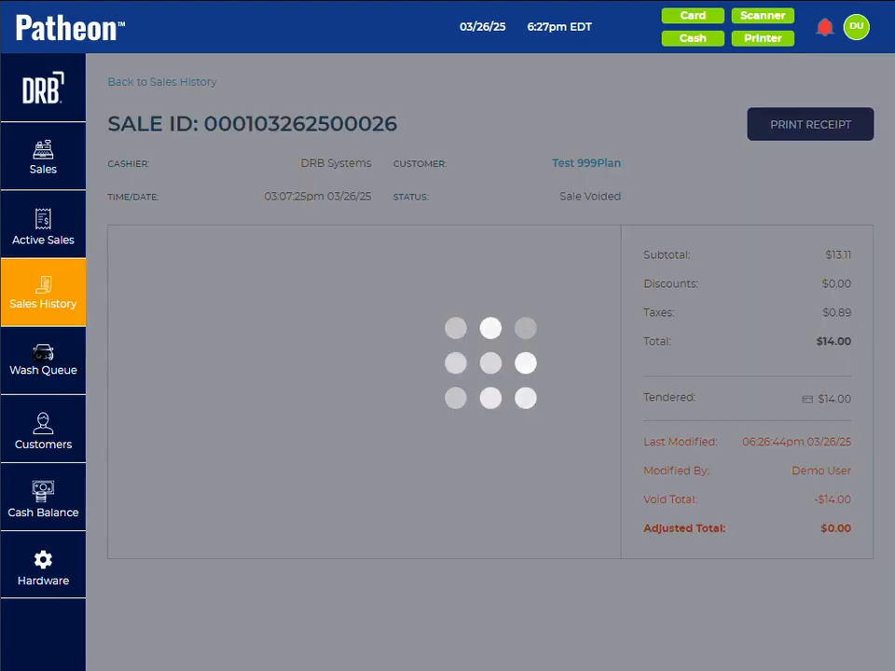
left_click(43, 427)
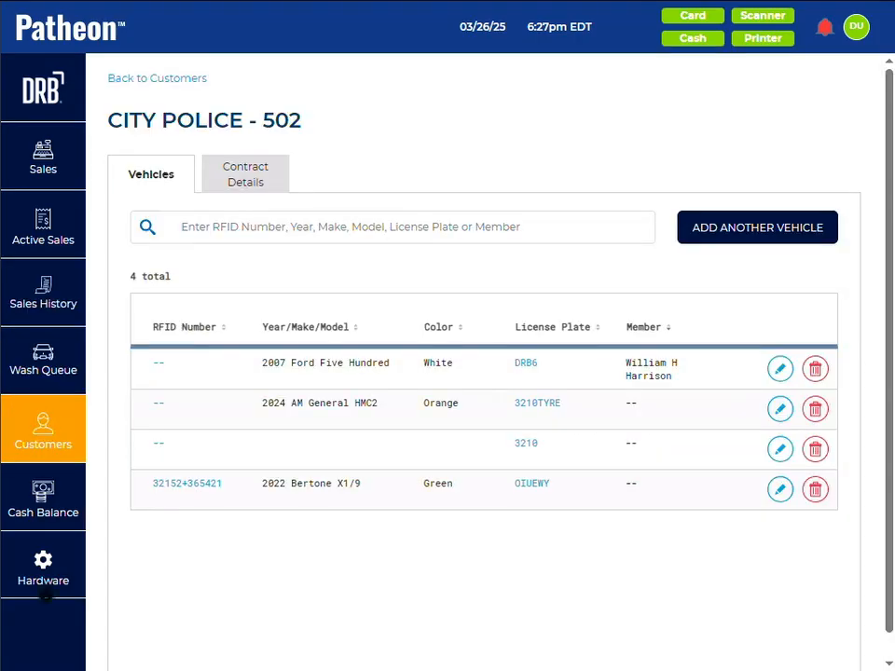
left_click(41, 564)
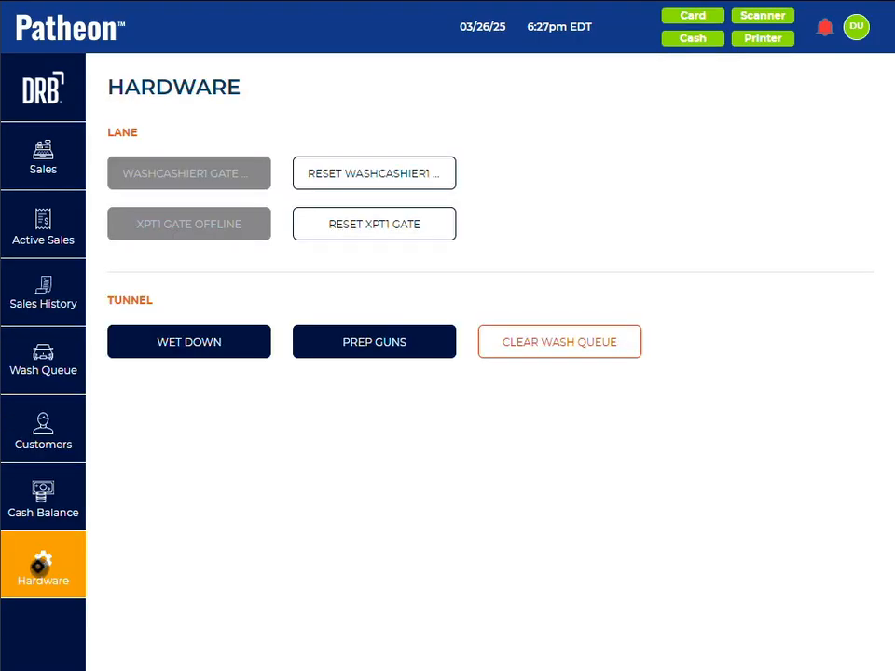